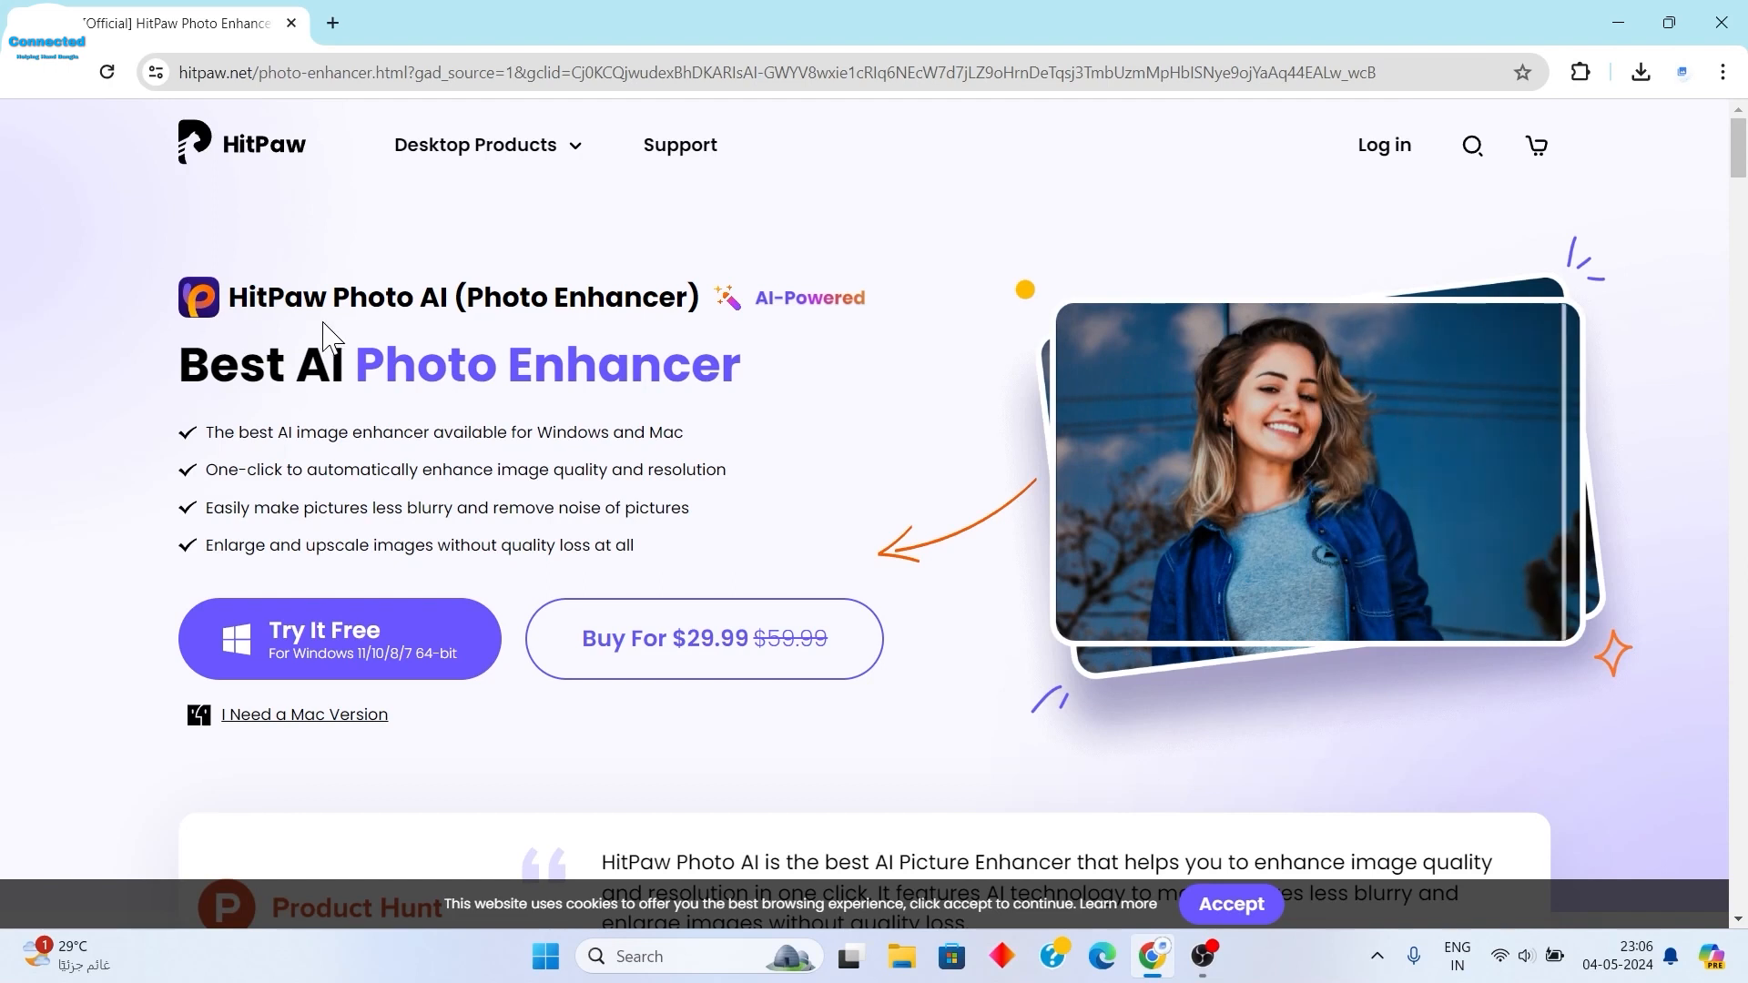
- Examine the HitPaw Photo AI product page, from the headline and feature list to the before-and-after upscaling examples
{"action": "left_click_drag", "start_coordinate": [235, 310], "coordinate": [687, 320]}
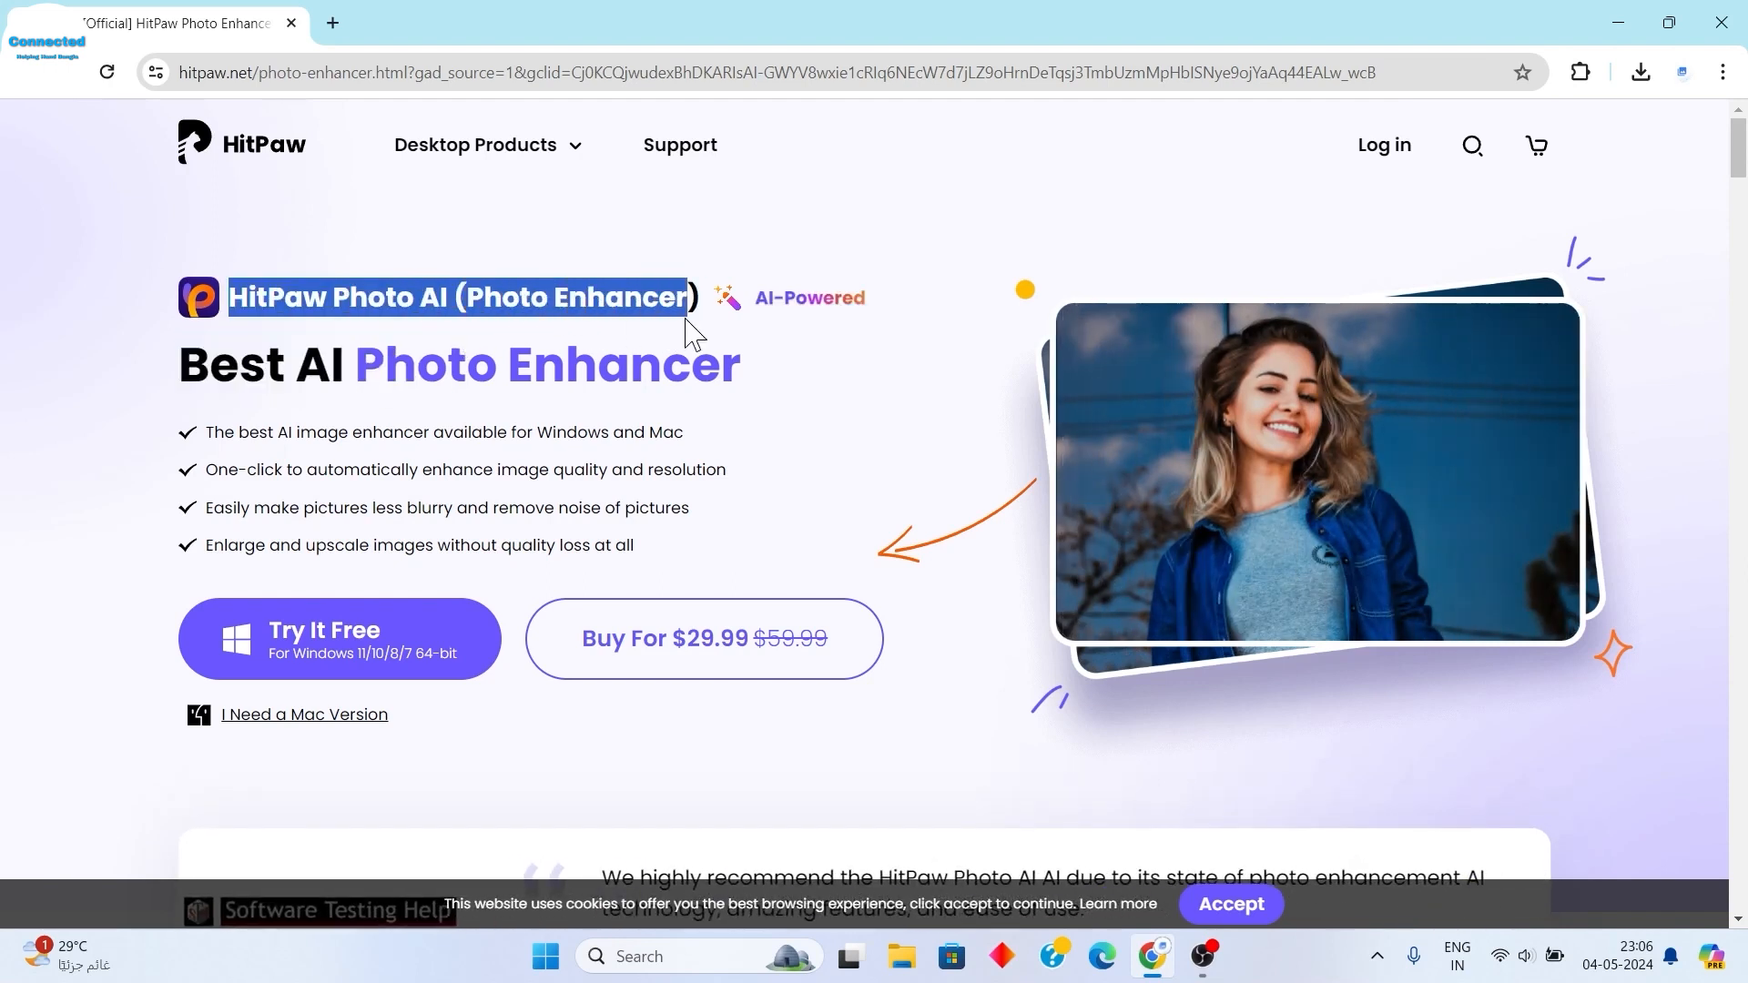
{"action": "left_click", "coordinate": [602, 528]}
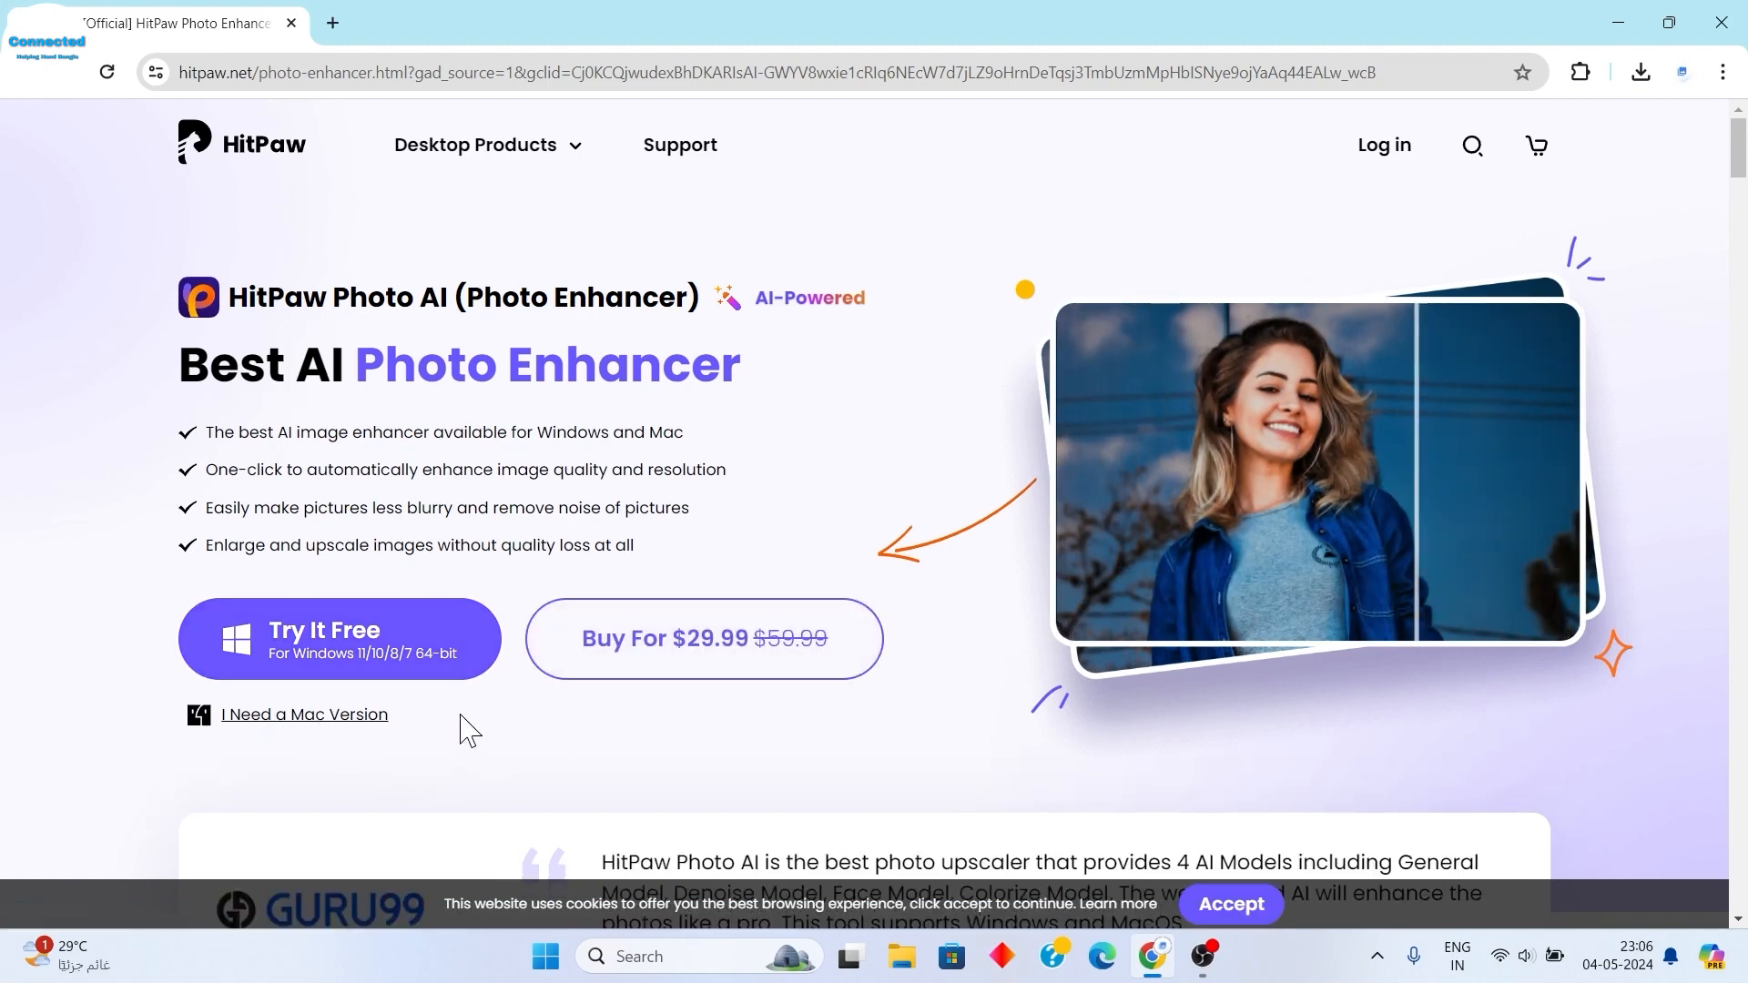
{"action": "scroll", "coordinate": [636, 722], "scroll_direction": "down", "scroll_amount": 5}
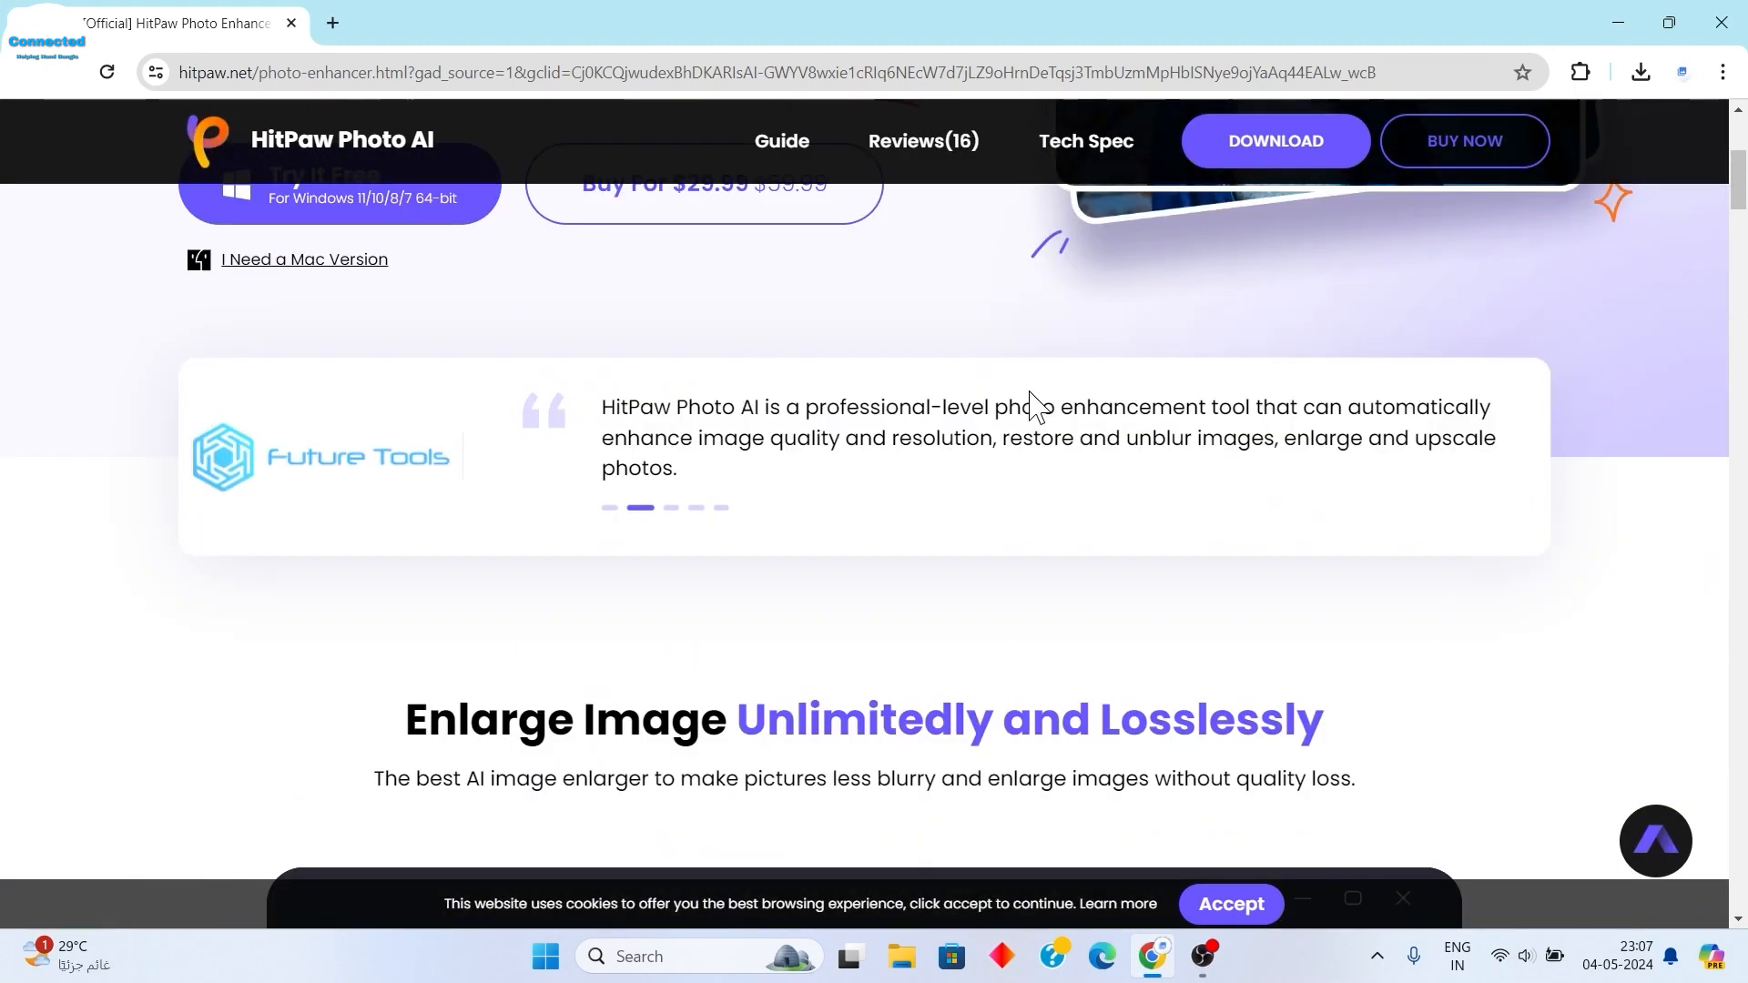
{"action": "scroll", "coordinate": [1032, 398], "scroll_direction": "down", "scroll_amount": 6}
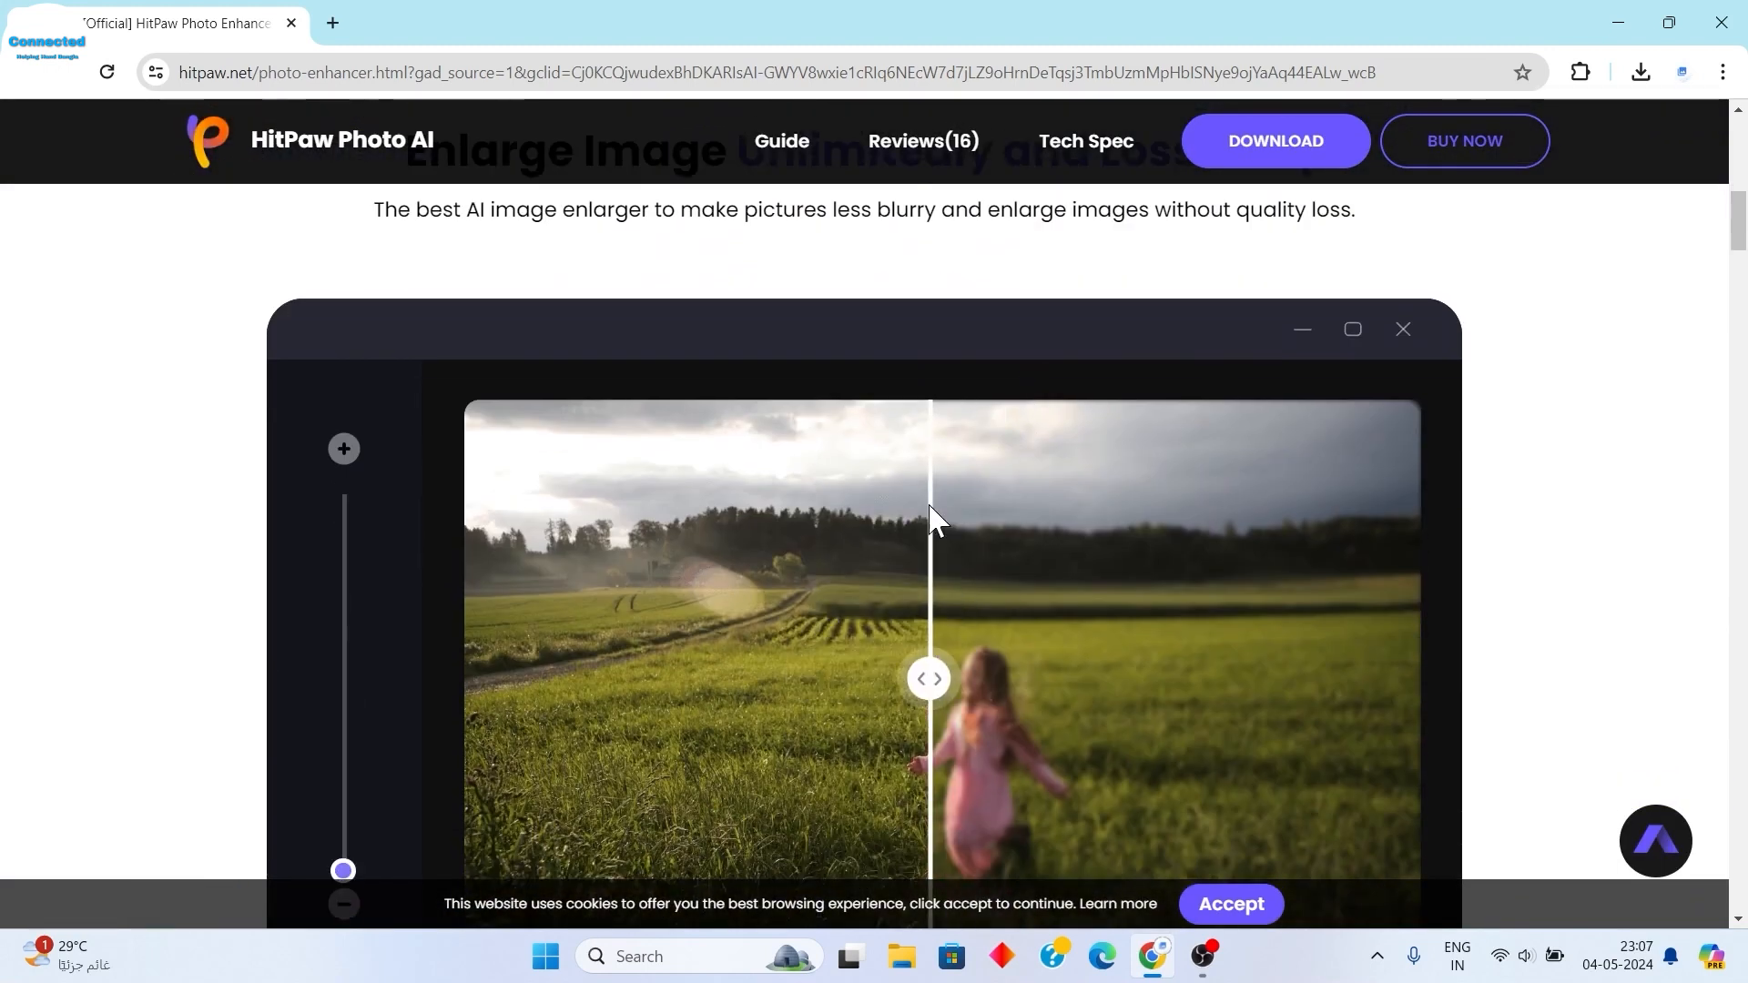
{"action": "scroll", "coordinate": [930, 510], "scroll_direction": "down", "scroll_amount": 5}
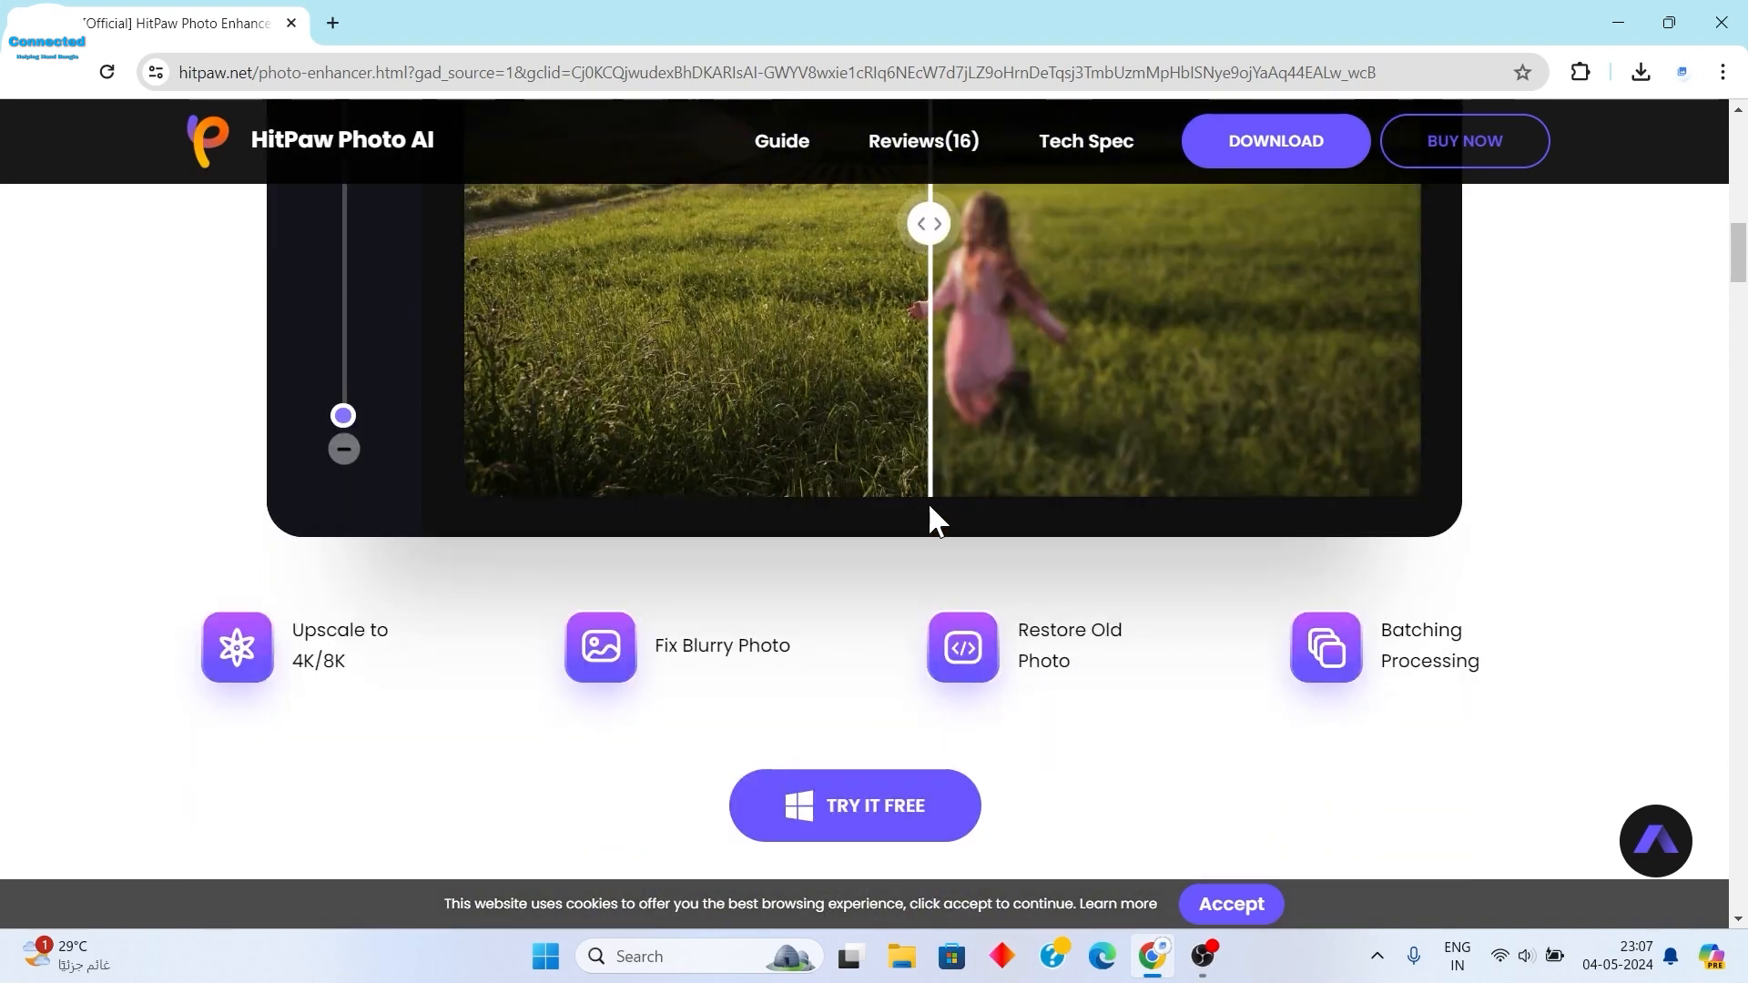
{"action": "left_click_drag", "start_coordinate": [294, 628], "coordinate": [414, 623]}
{"action": "left_click", "coordinate": [416, 624]}
{"action": "left_click_drag", "start_coordinate": [659, 640], "coordinate": [789, 648]}
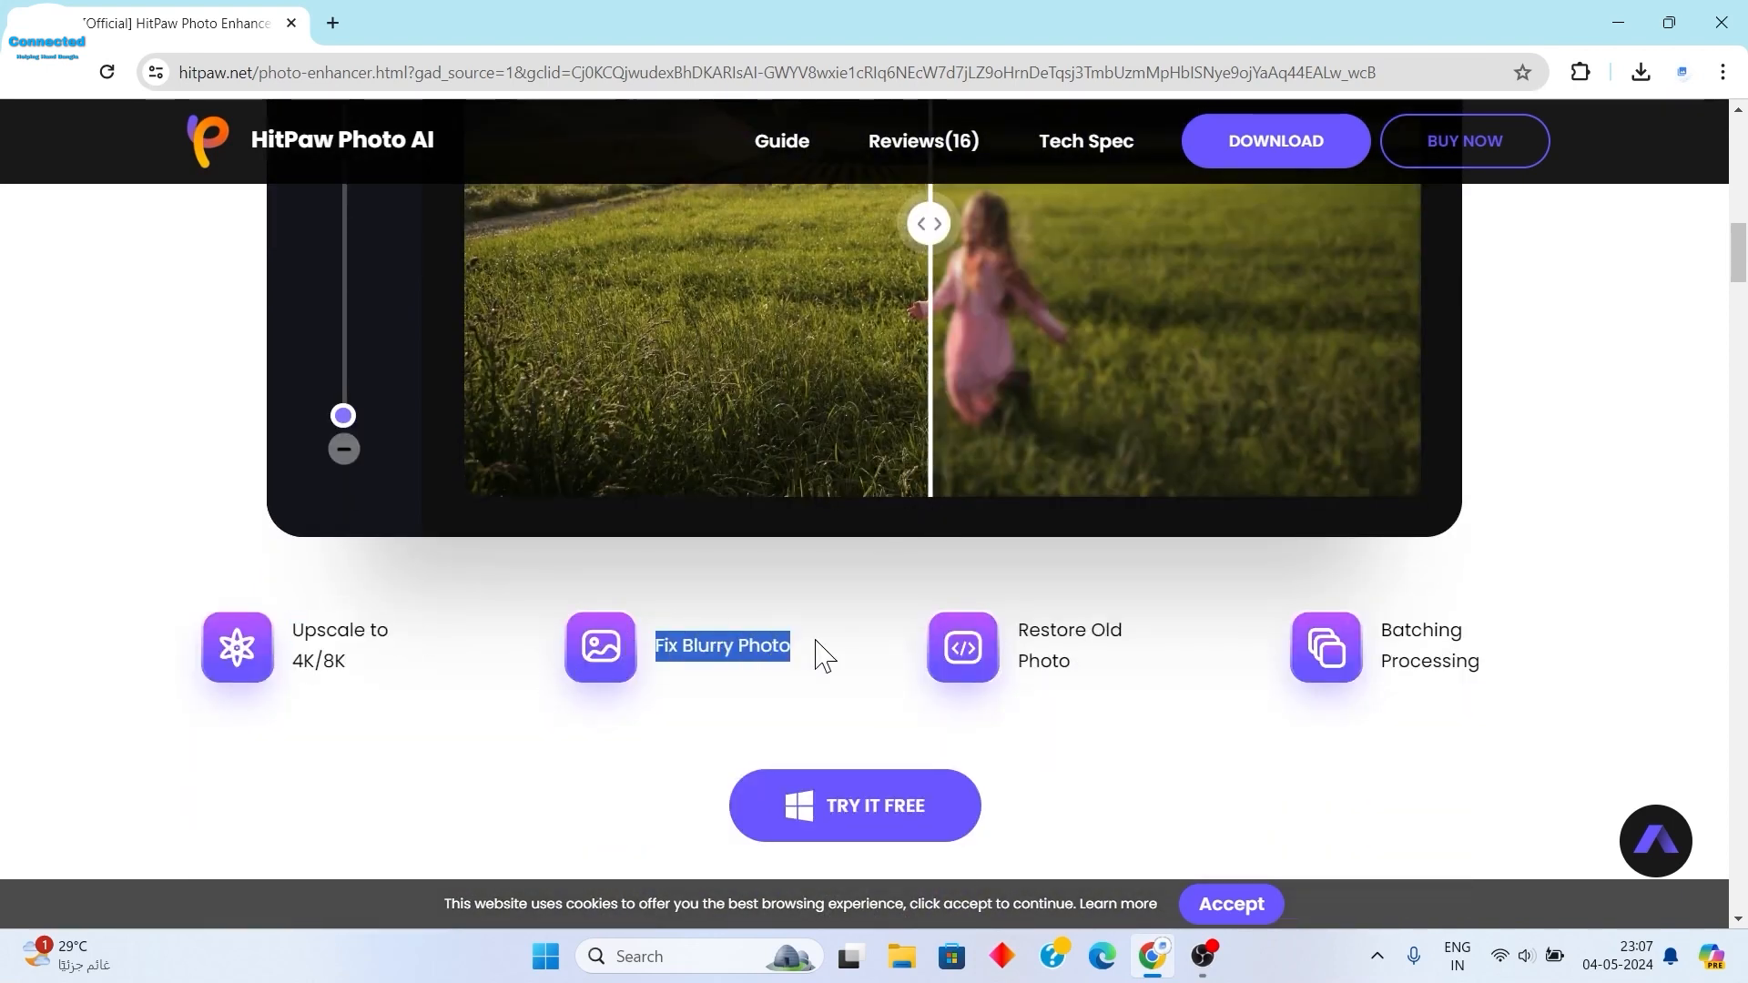
{"action": "scroll", "coordinate": [835, 461], "scroll_direction": "down", "scroll_amount": 3}
{"action": "scroll", "coordinate": [949, 464], "scroll_direction": "up", "scroll_amount": 6}
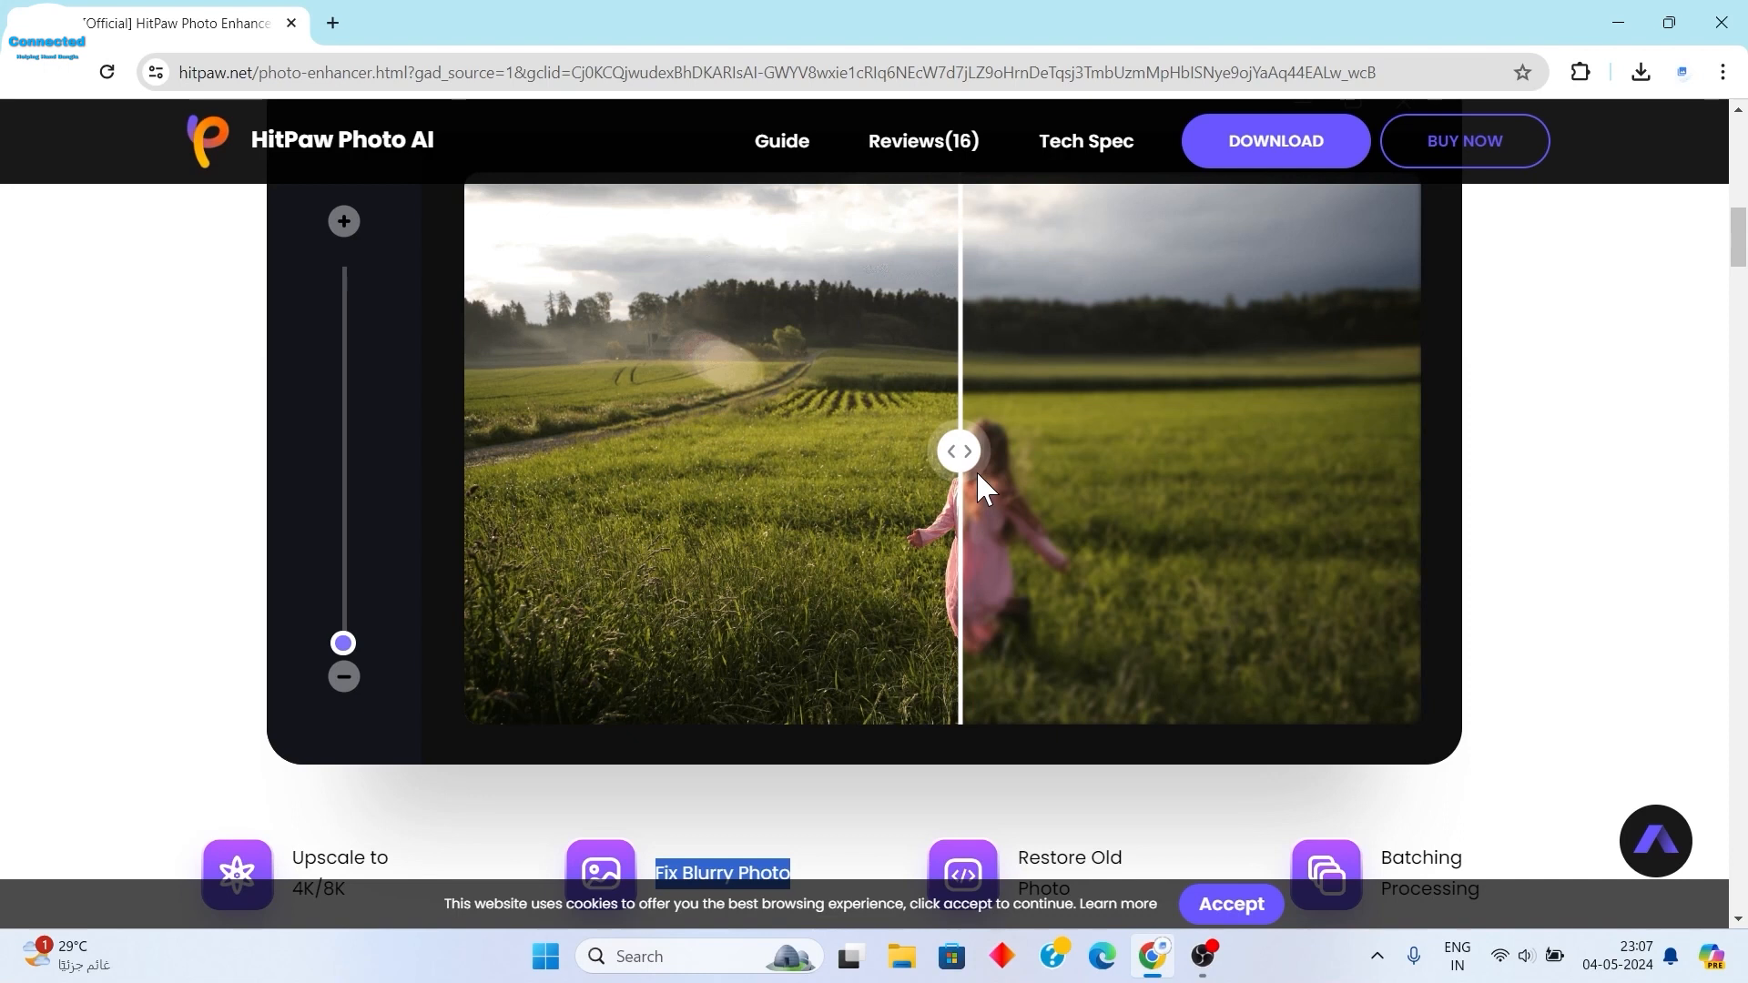
{"action": "scroll", "coordinate": [1018, 510], "scroll_direction": "down", "scroll_amount": 3}
{"action": "left_click_drag", "start_coordinate": [1017, 630], "coordinate": [1143, 643]}
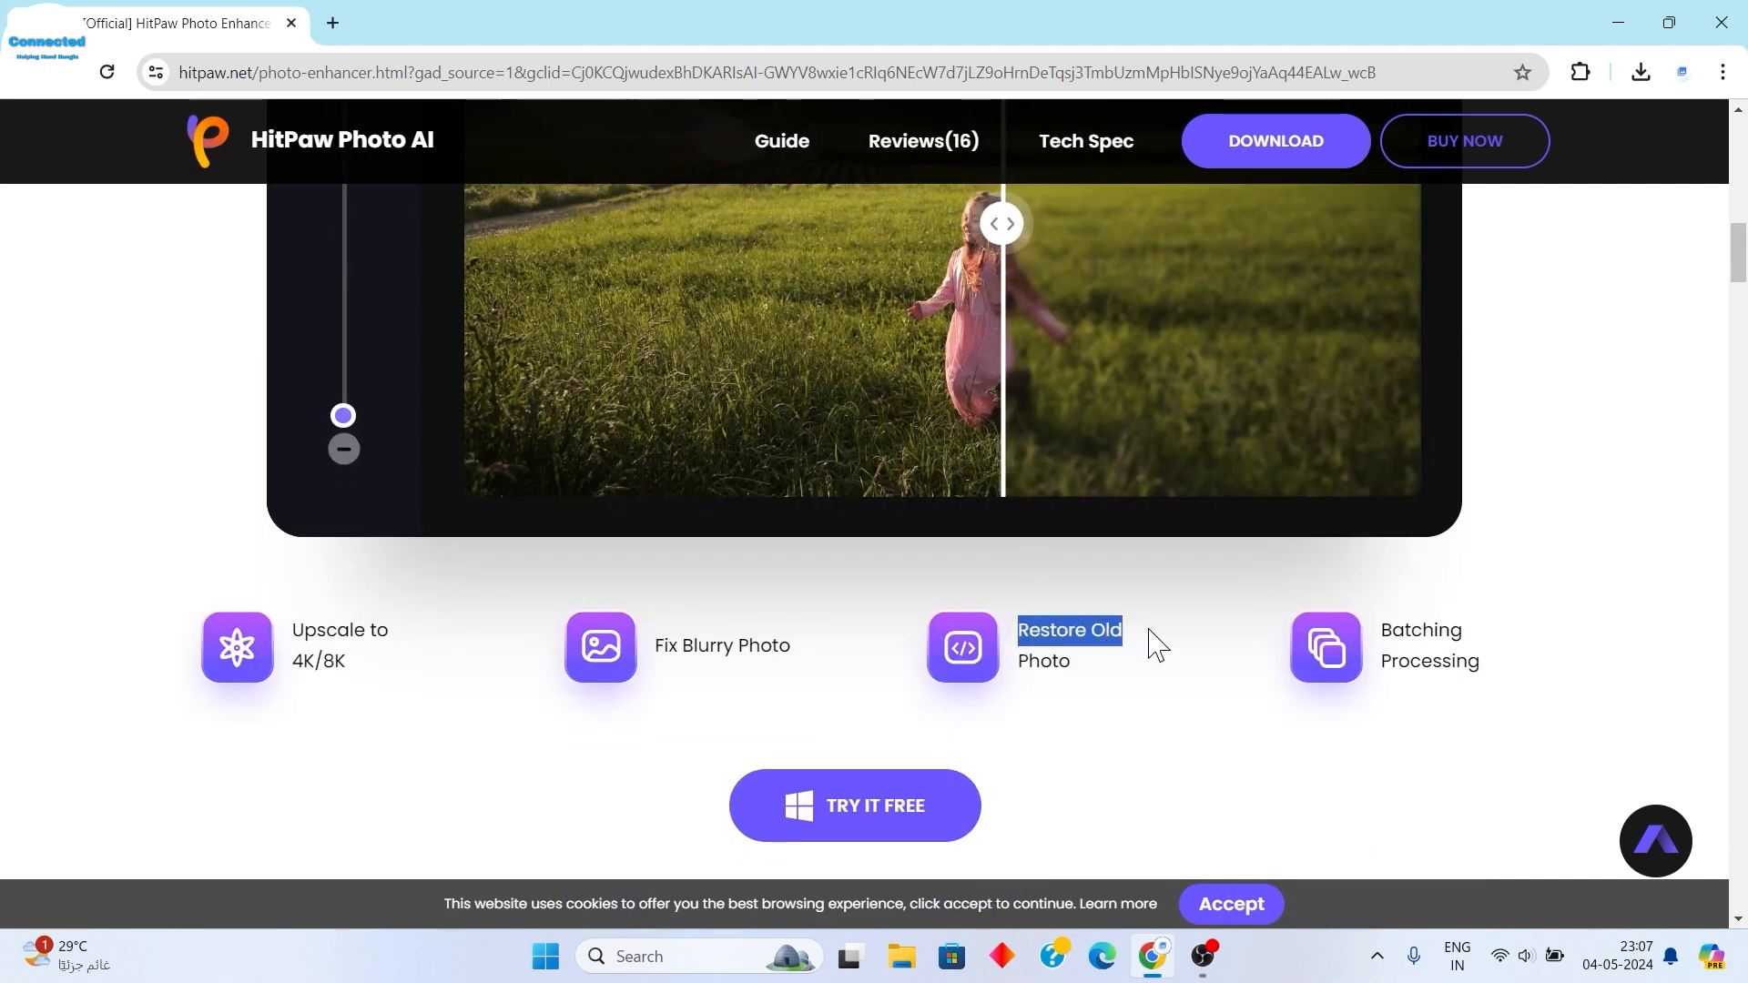
{"action": "left_click", "coordinate": [1151, 643]}
{"action": "scroll", "coordinate": [1155, 398], "scroll_direction": "down", "scroll_amount": 8}
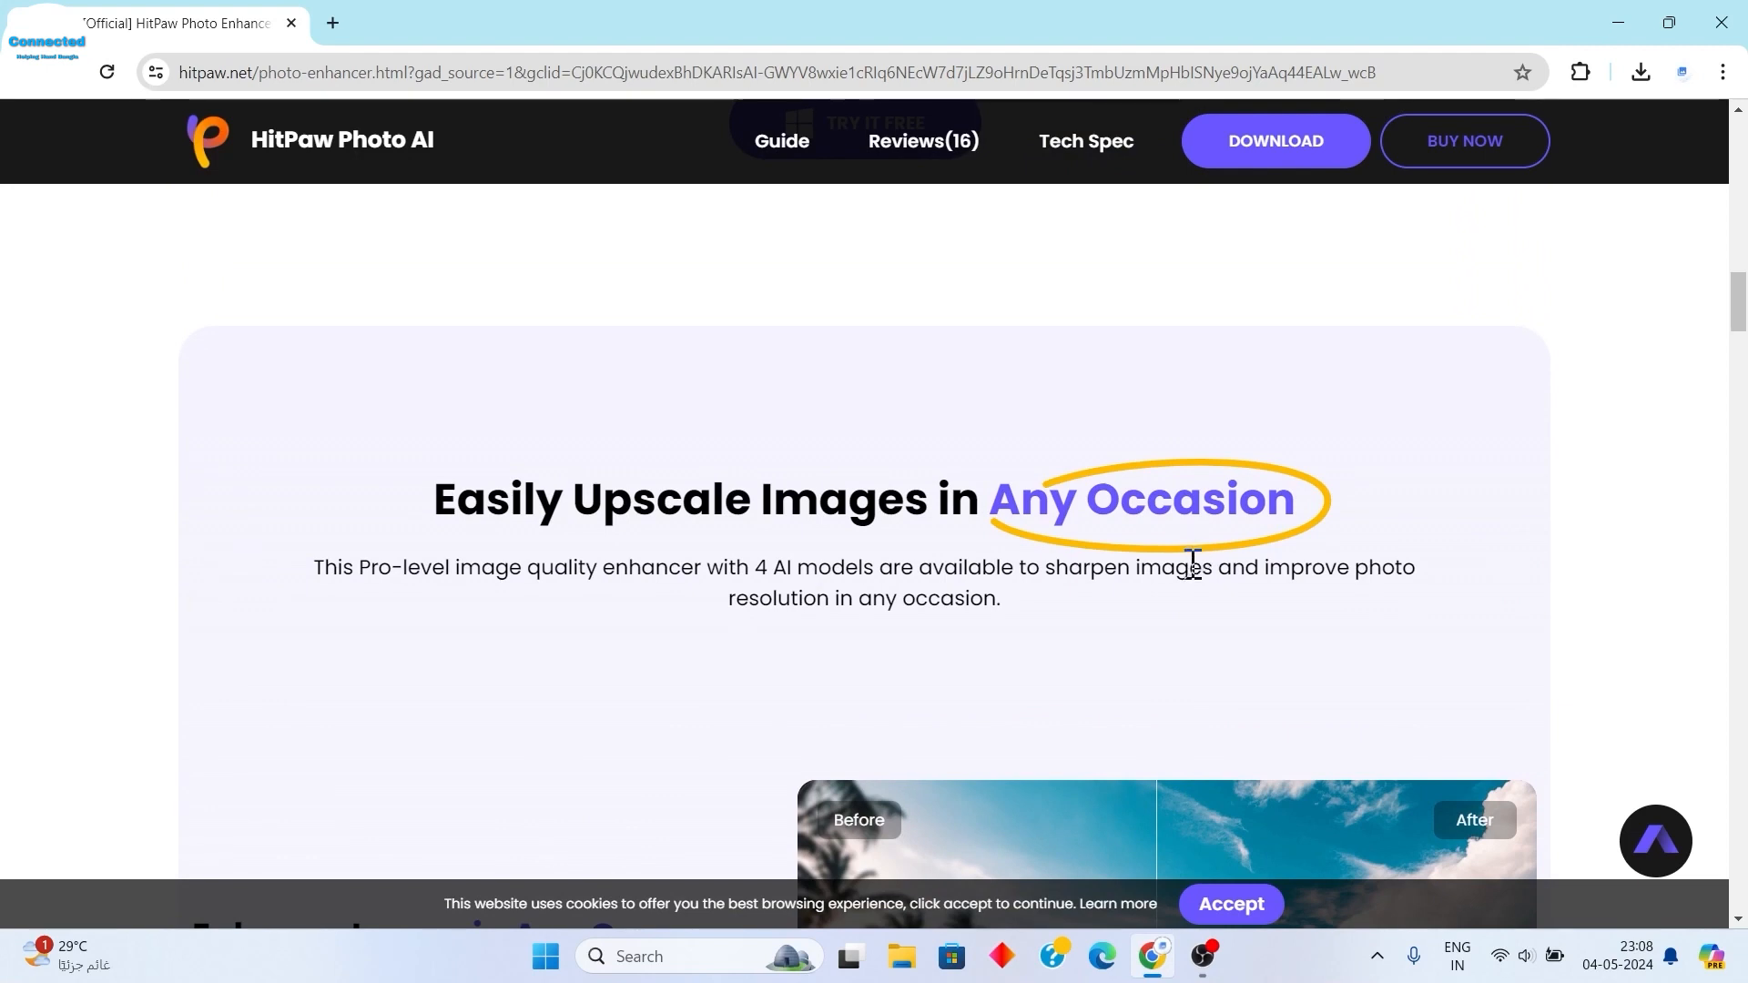
{"action": "scroll", "coordinate": [1193, 564], "scroll_direction": "down", "scroll_amount": 6}
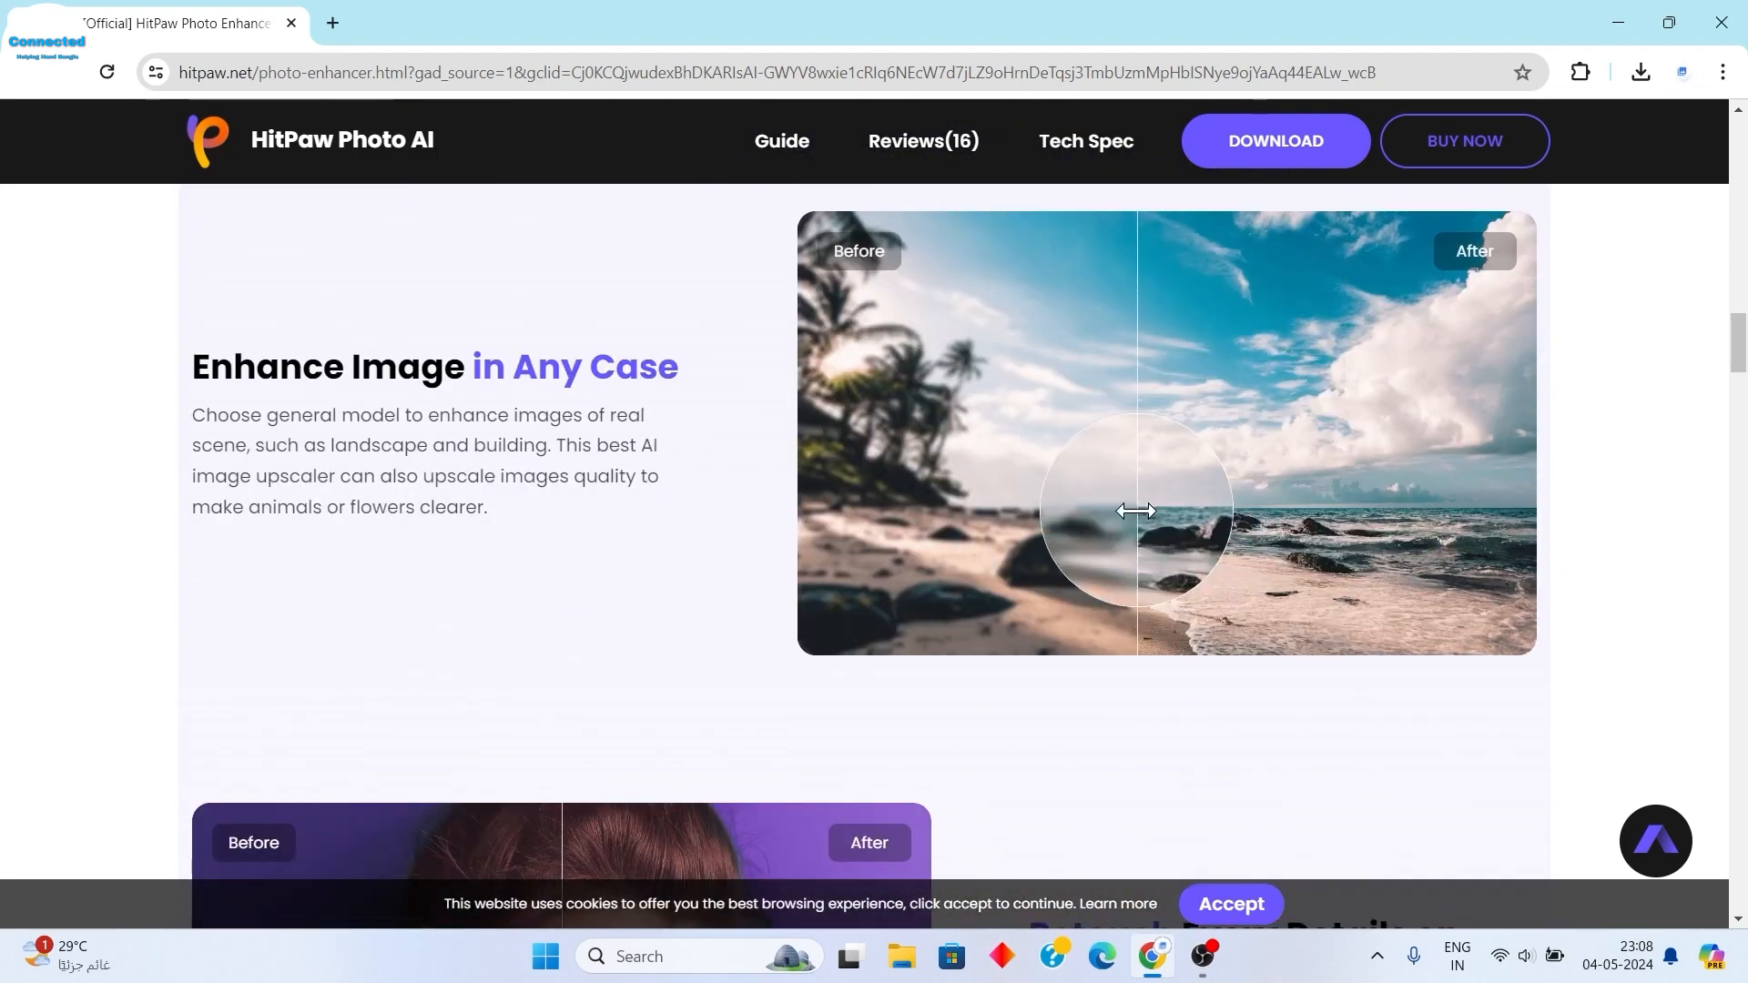
{"action": "scroll", "coordinate": [1136, 511], "scroll_direction": "down", "scroll_amount": 5}
{"action": "scroll", "coordinate": [920, 445], "scroll_direction": "down", "scroll_amount": 9}
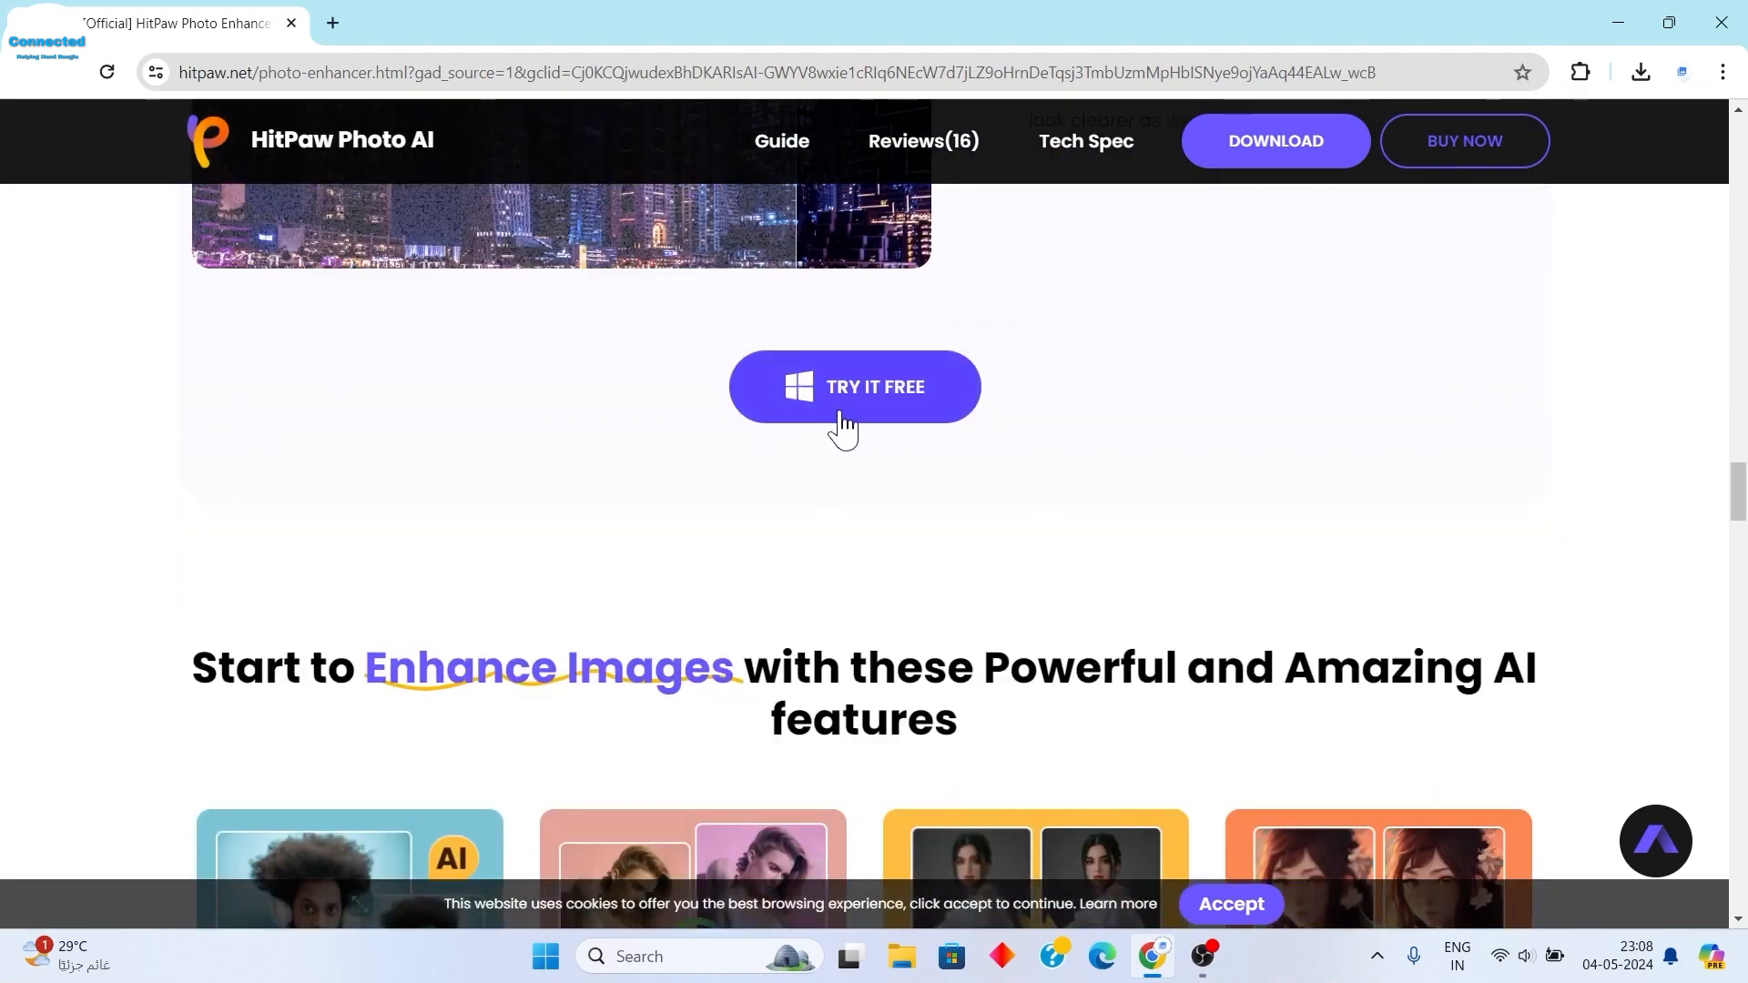
- Install HitPaw Photo AI from the downloaded photo-ai.exe and maximize the program's window
{"action": "left_click", "coordinate": [1641, 72]}
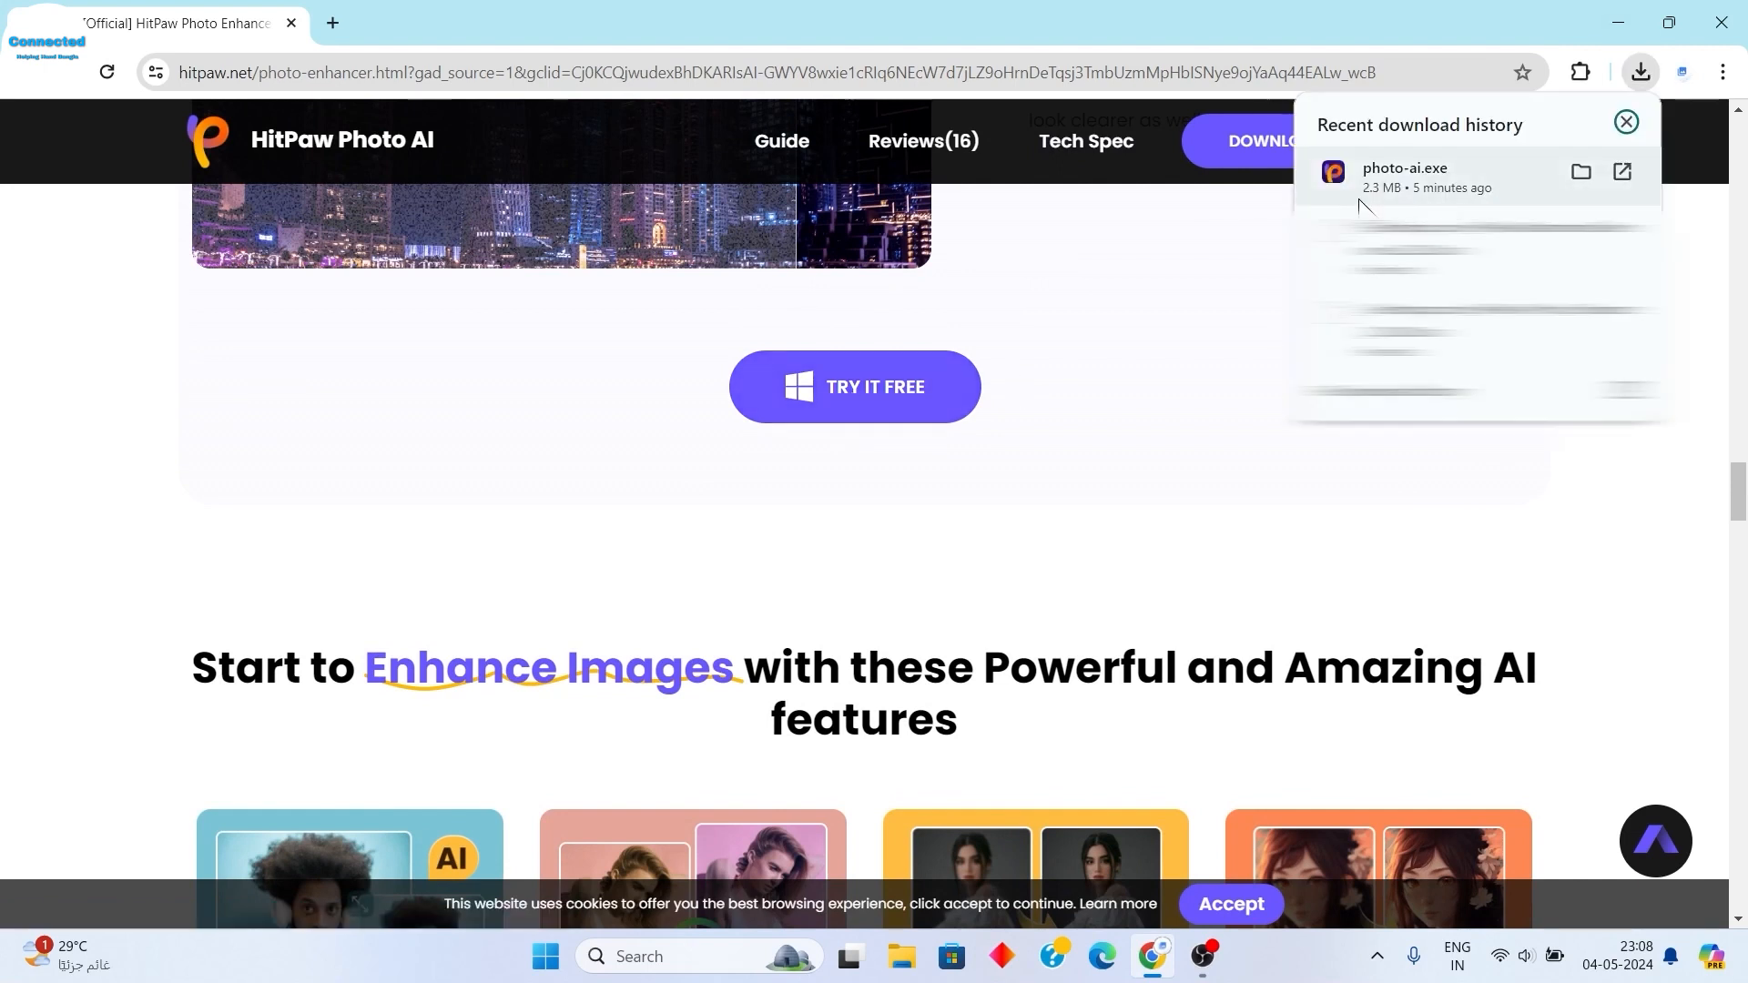
{"action": "left_click", "coordinate": [1507, 195]}
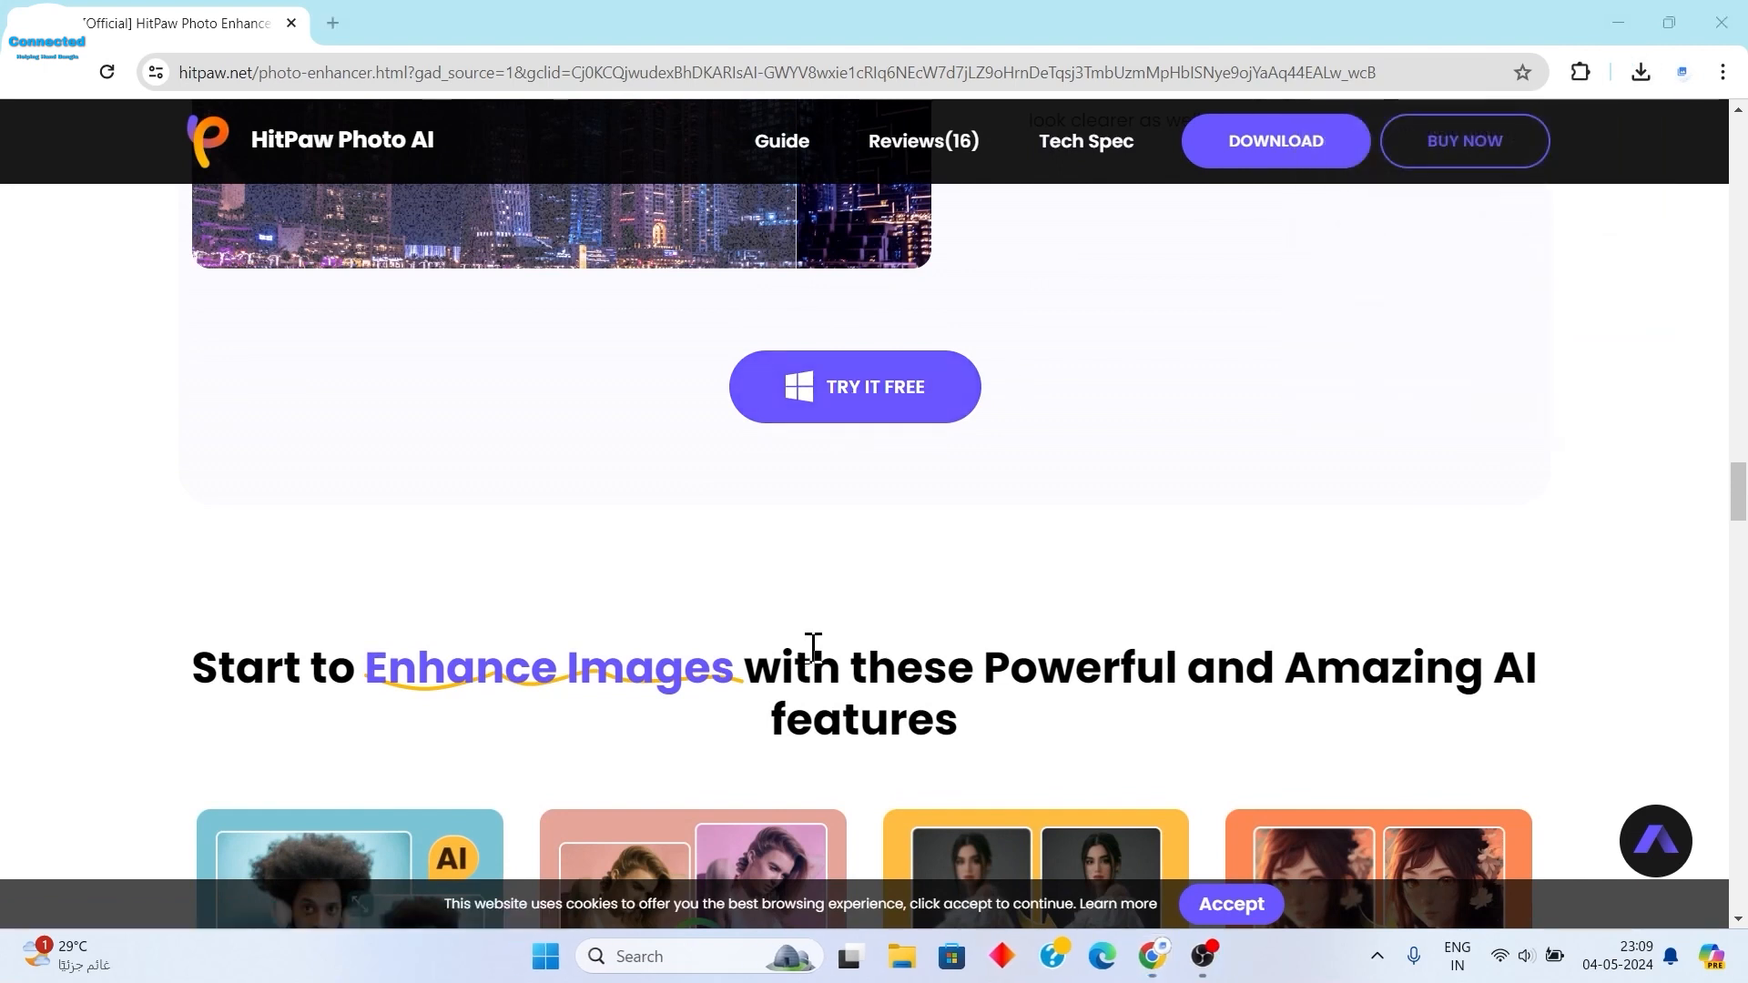
{"action": "left_click", "coordinate": [879, 544]}
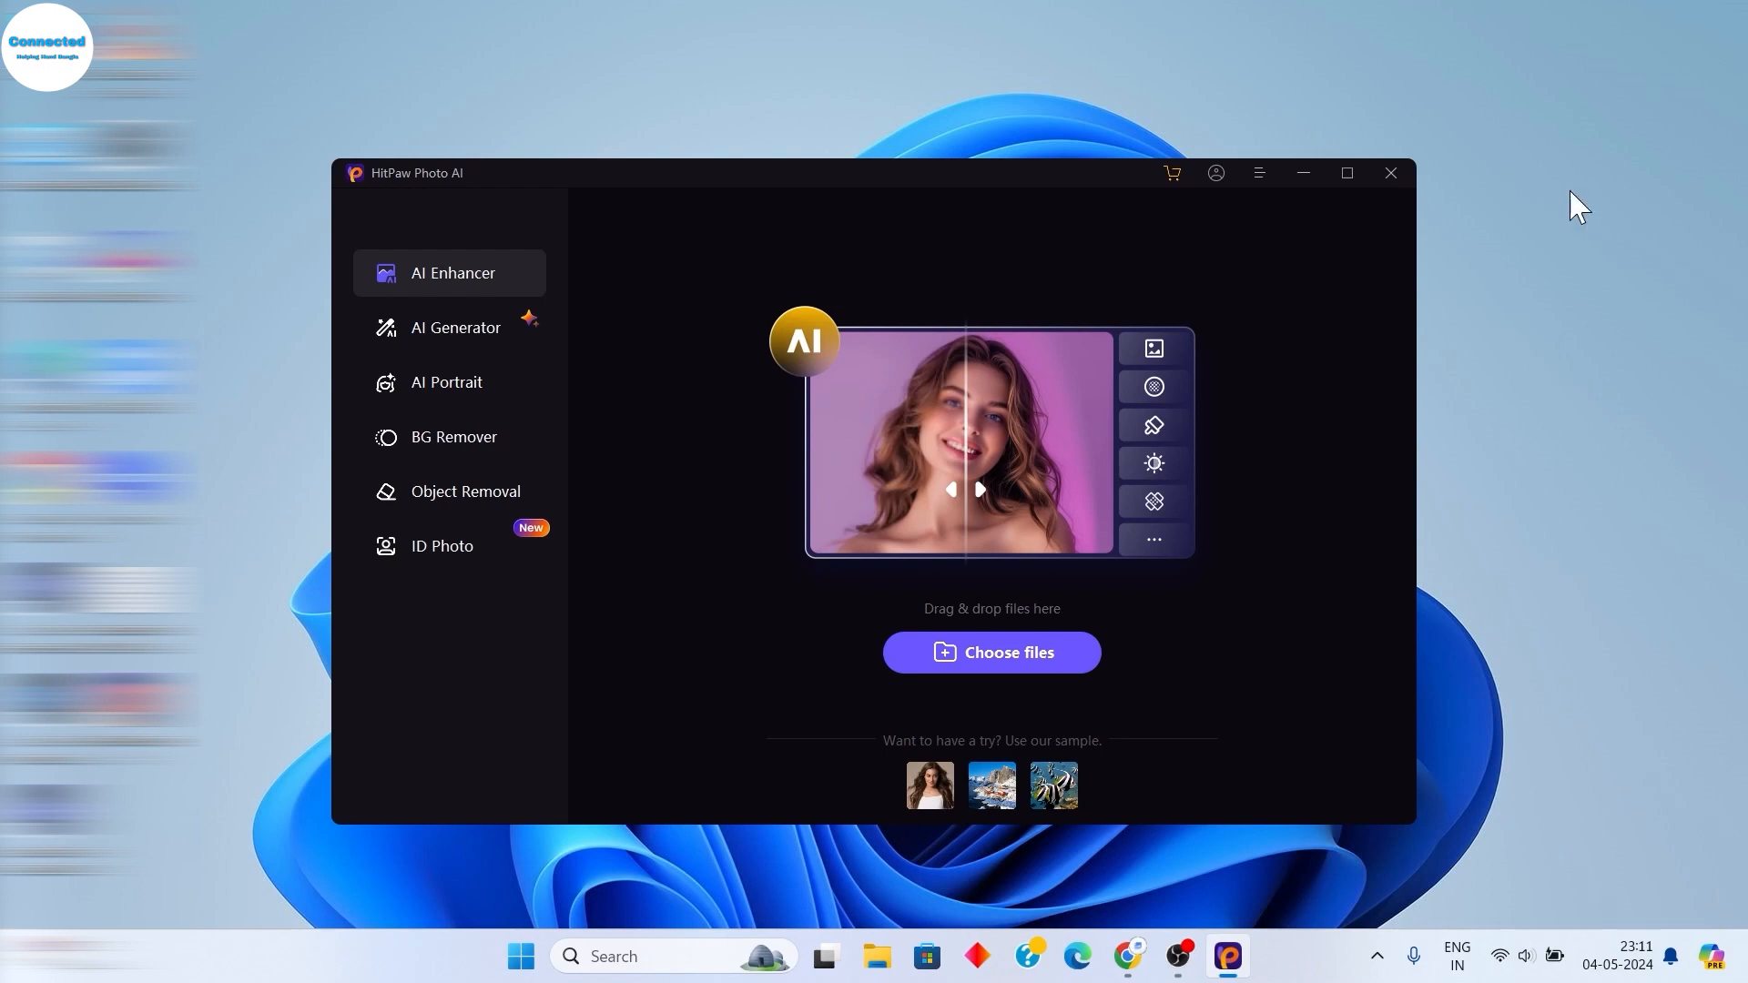
{"action": "left_click", "coordinate": [1348, 174]}
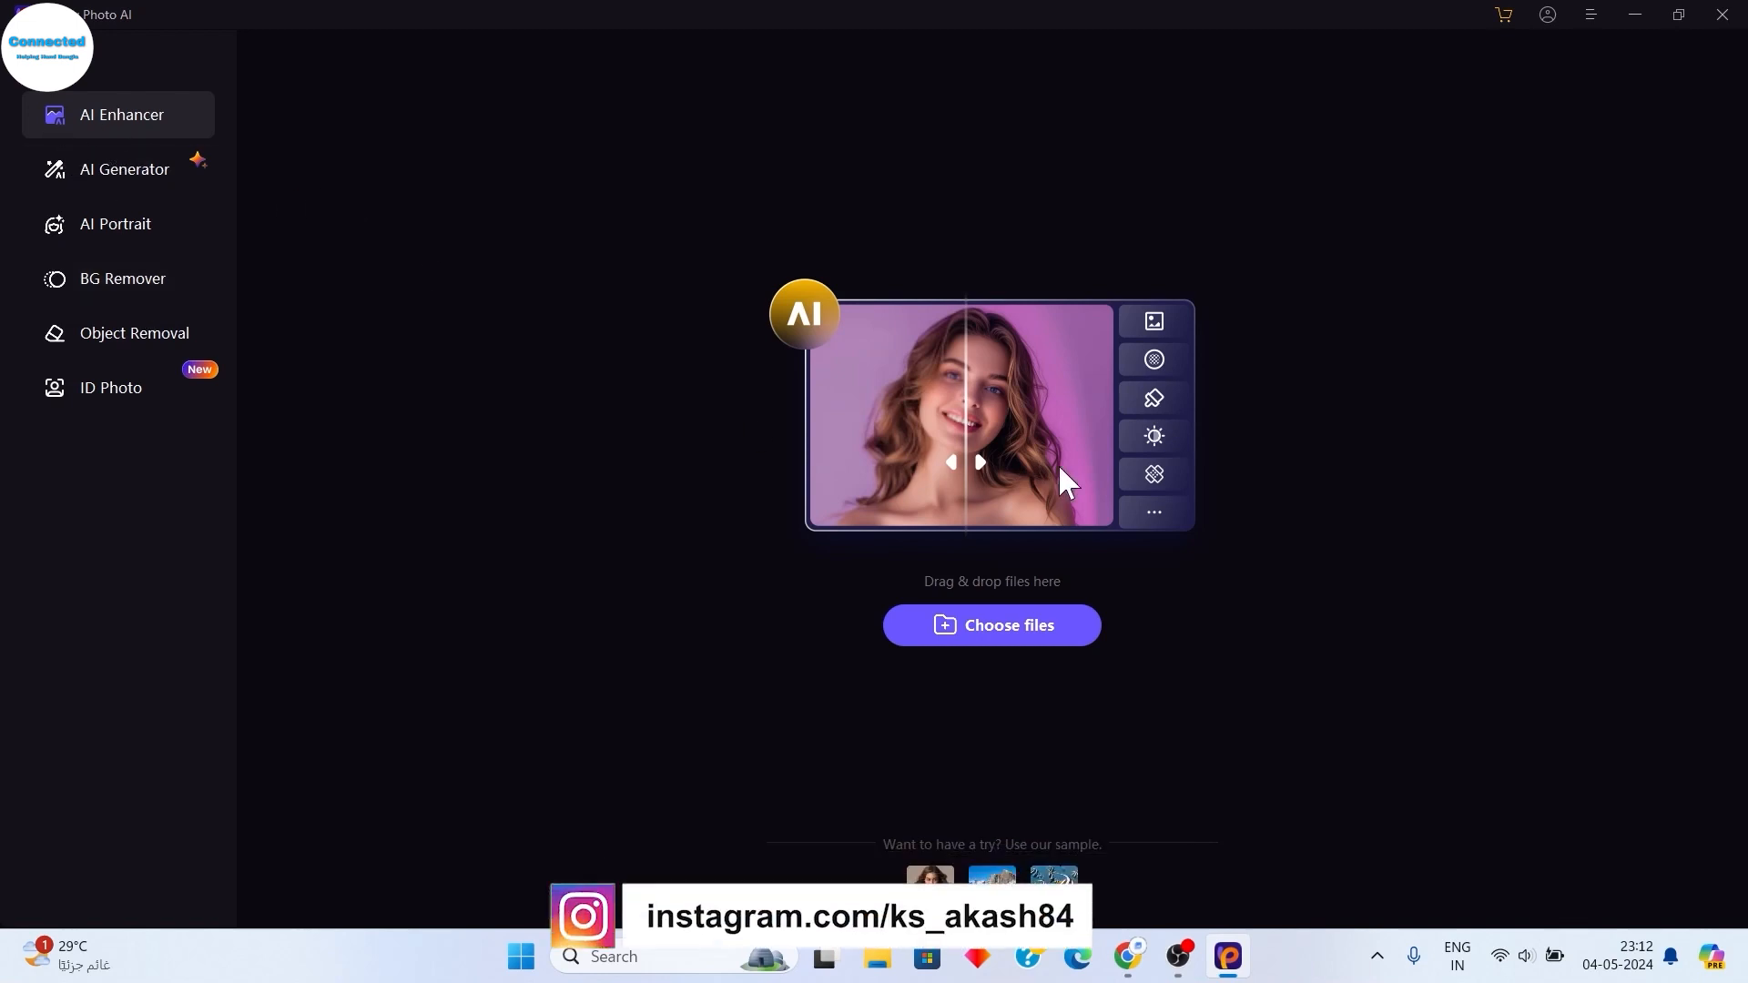
- Look through the start pages of the AI Generator, AI Portrait, BG Remover, Object Removal and ID Photo tools
{"action": "left_click", "coordinate": [89, 173]}
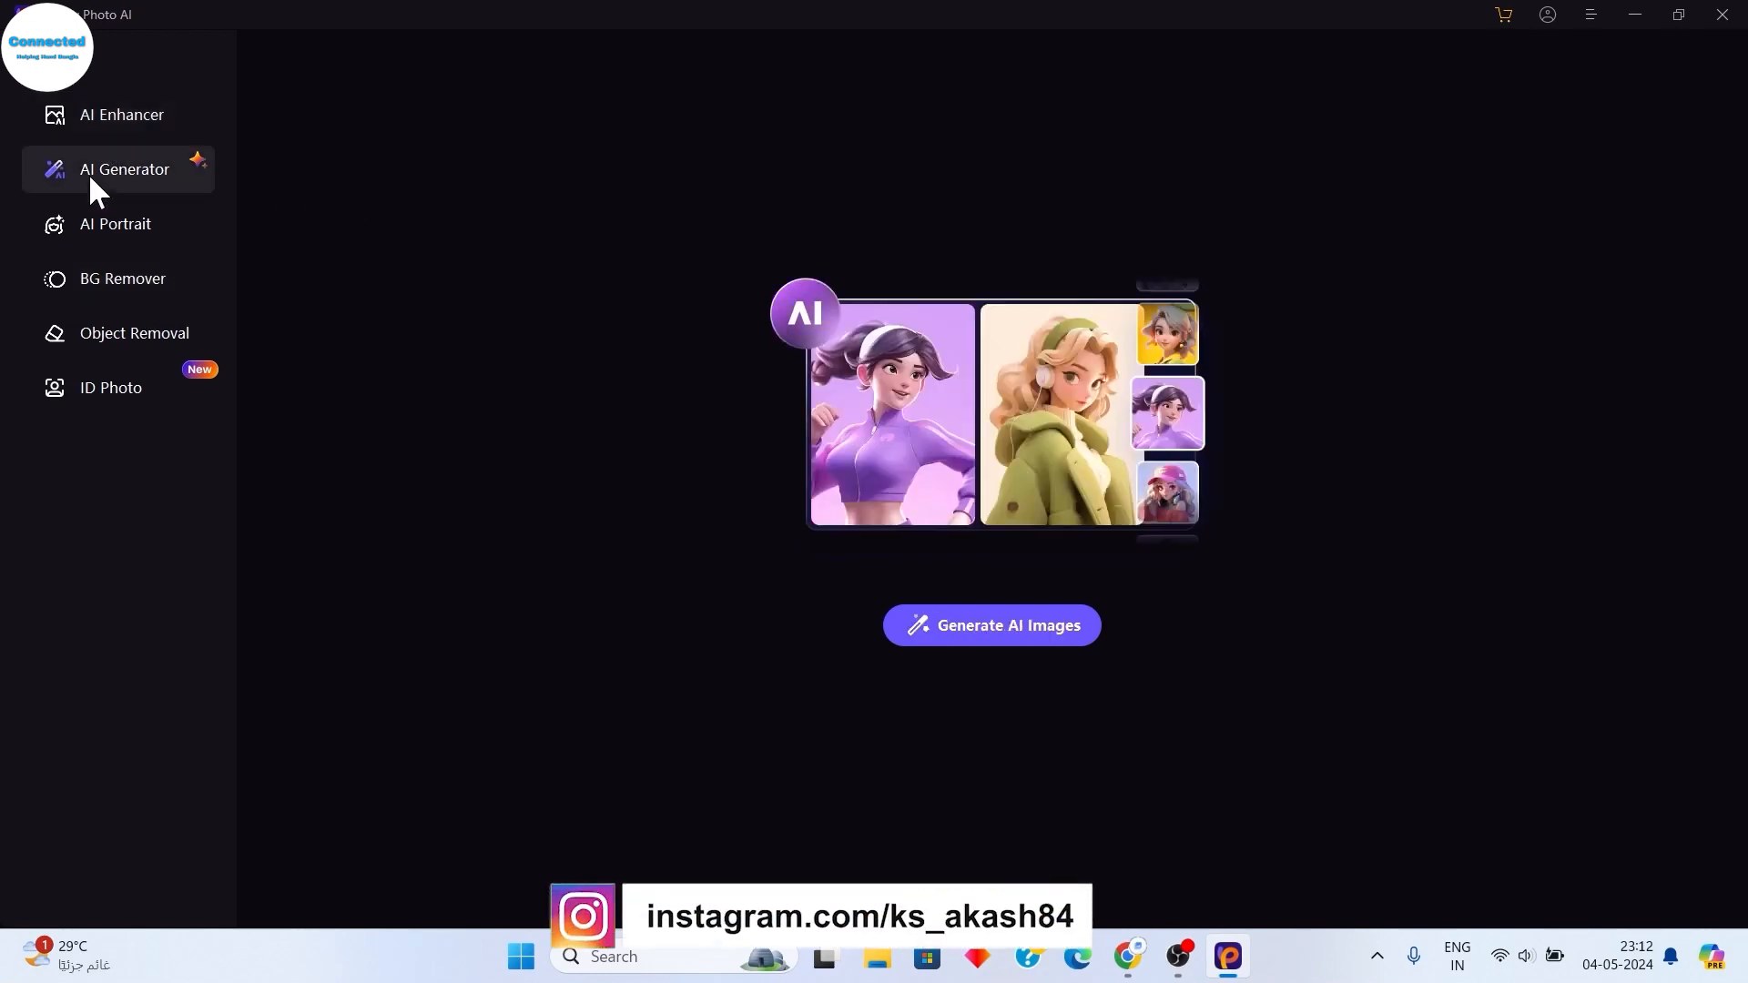
{"action": "left_click", "coordinate": [133, 224]}
{"action": "left_click", "coordinate": [117, 282]}
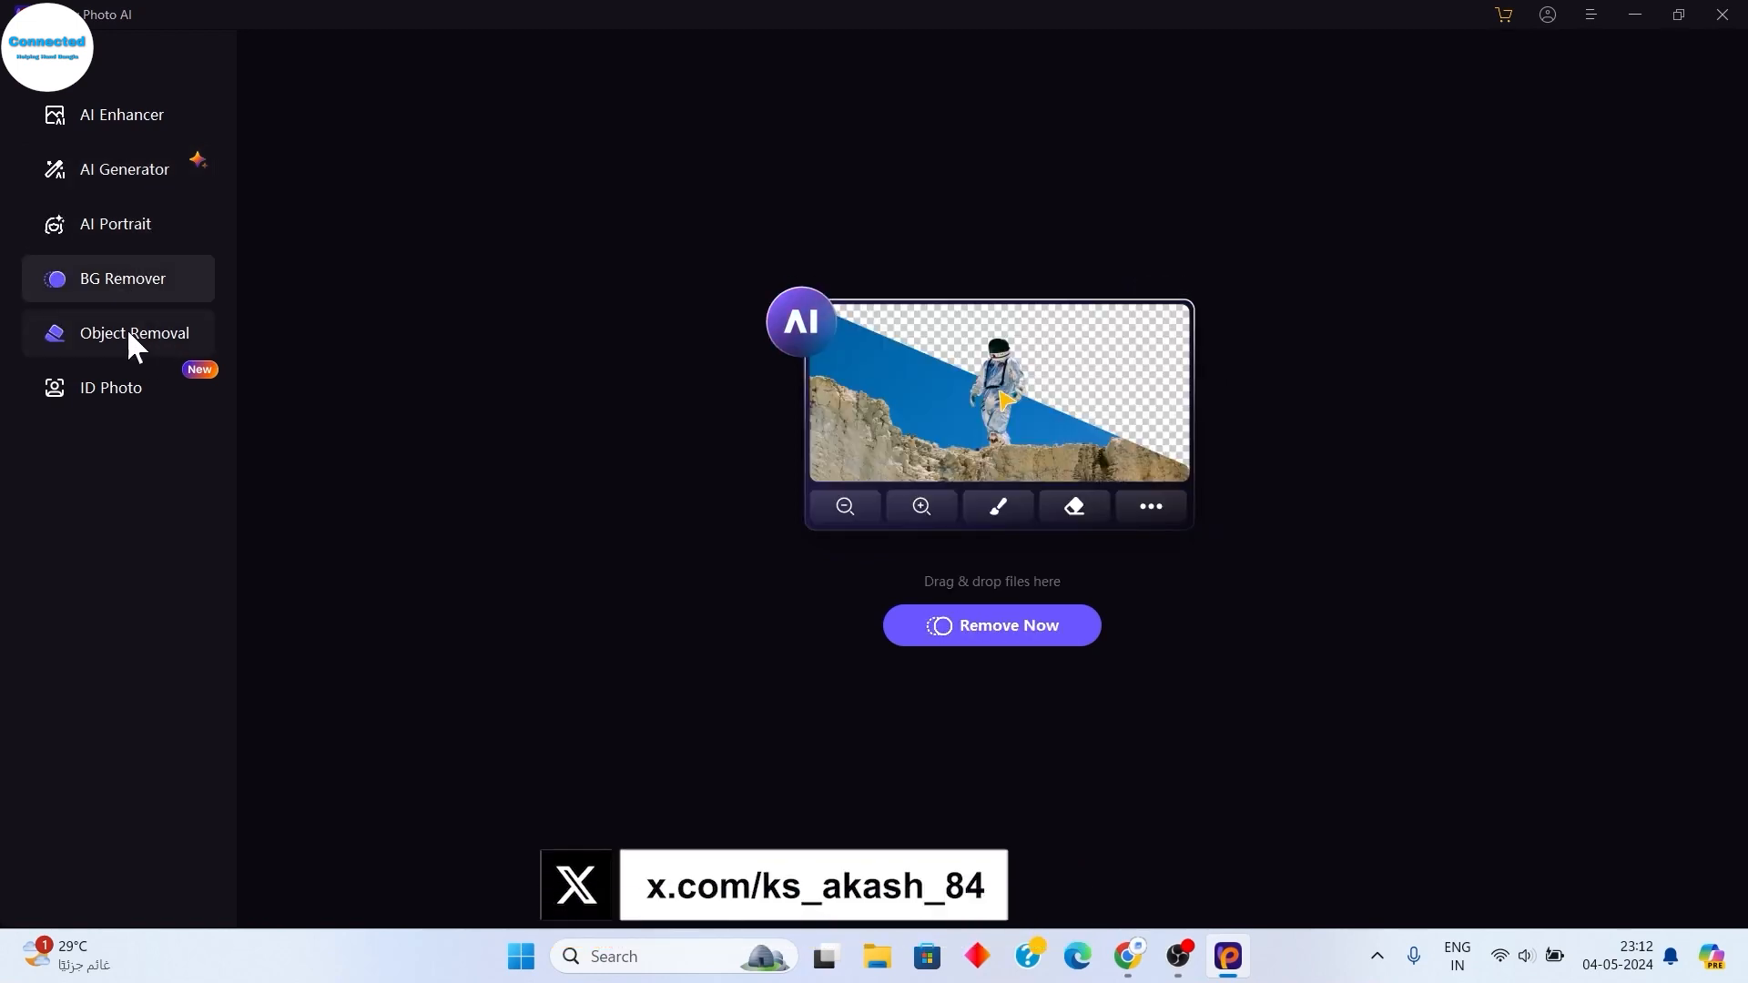
{"action": "left_click", "coordinate": [141, 329]}
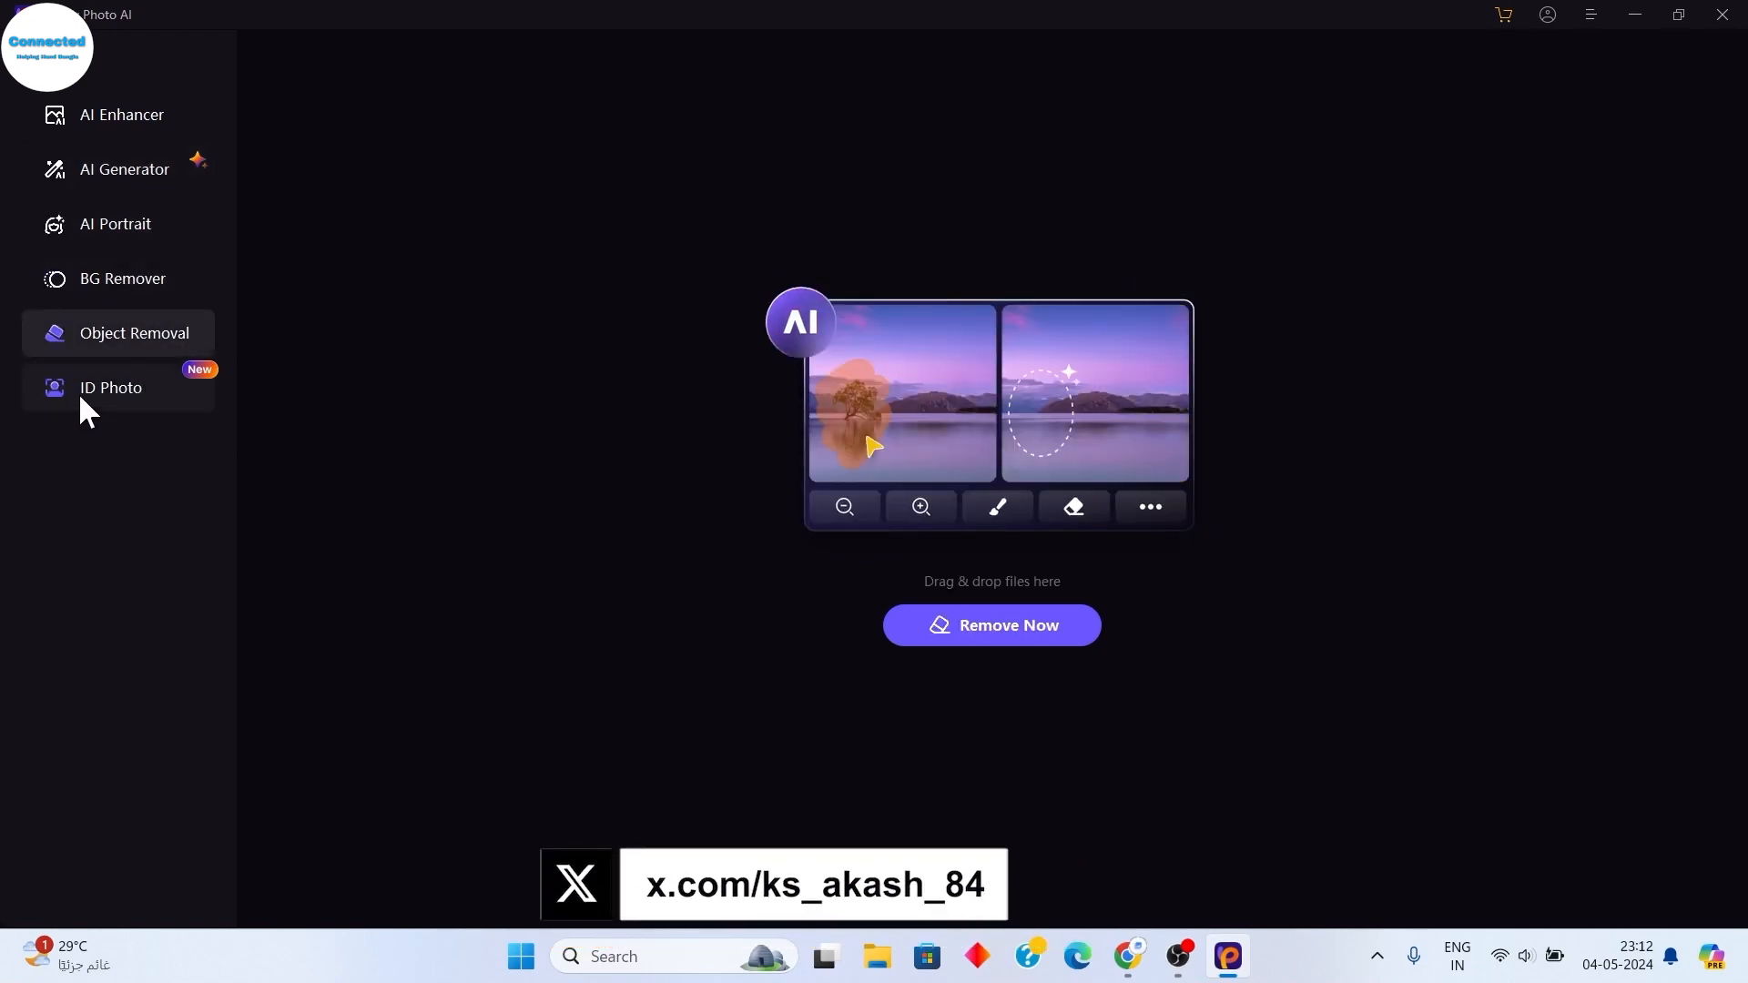
{"action": "left_click", "coordinate": [103, 399]}
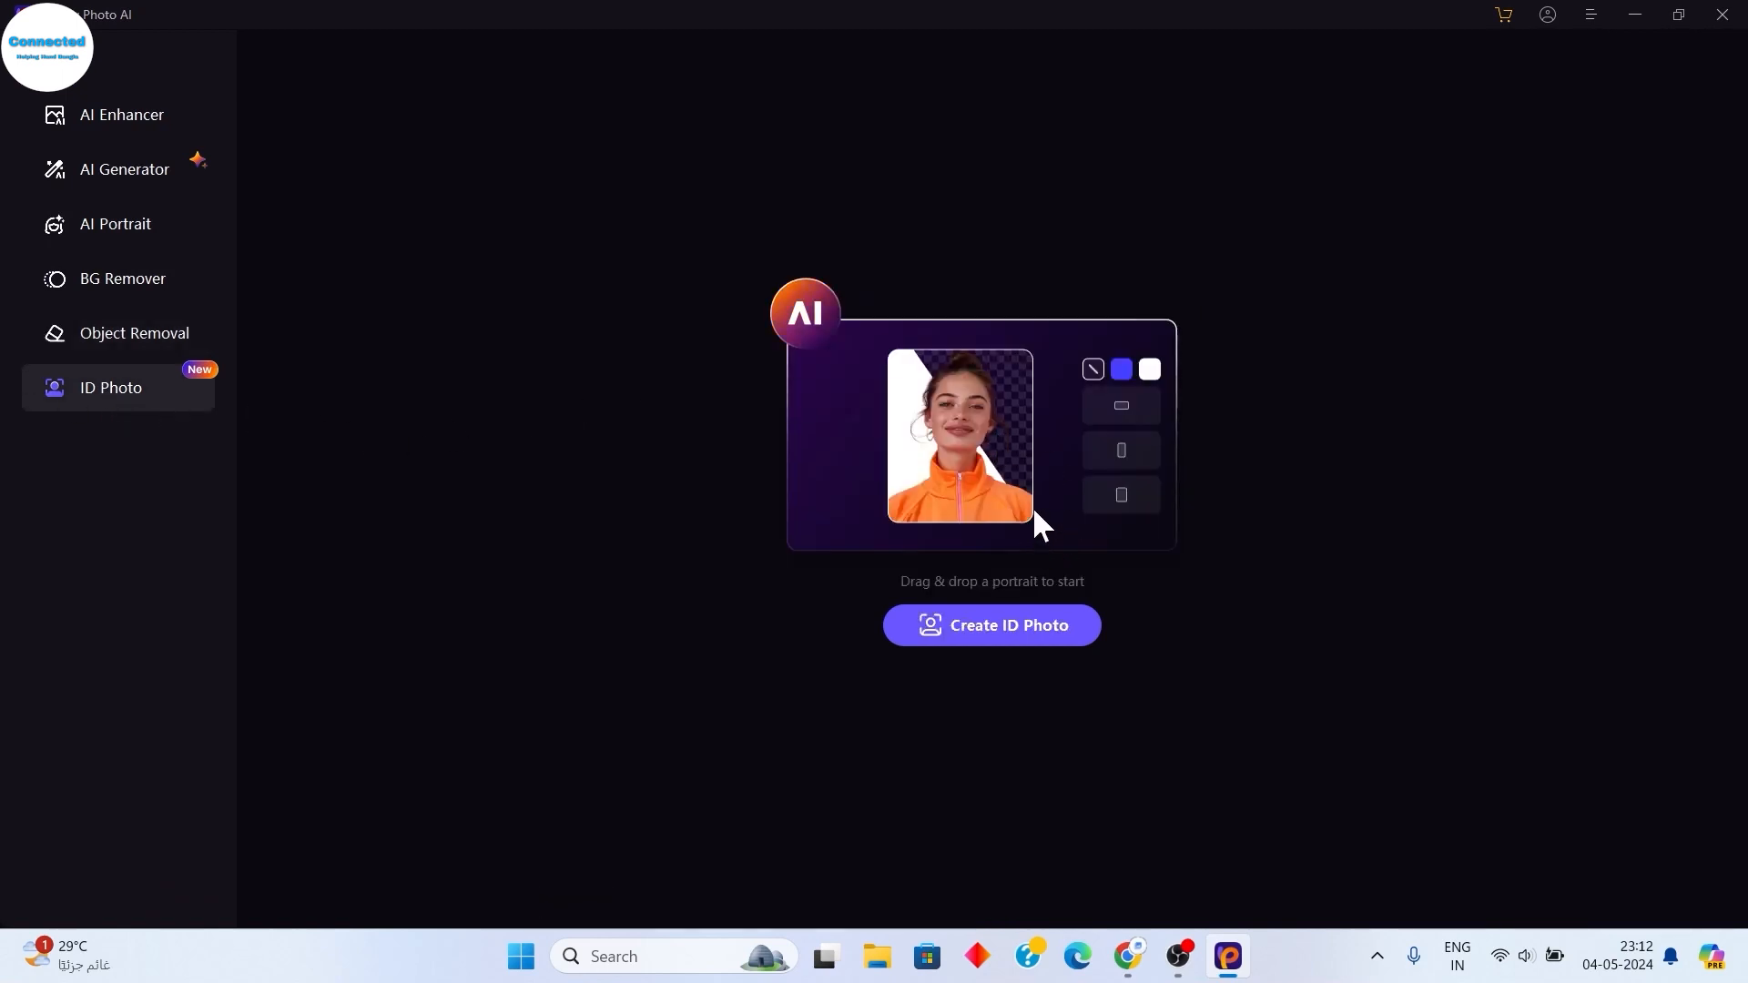
- Load the portrait of the man in front of the surfboards into the AI Enhancer and dismiss the introductory guide
{"action": "left_click", "coordinate": [122, 119]}
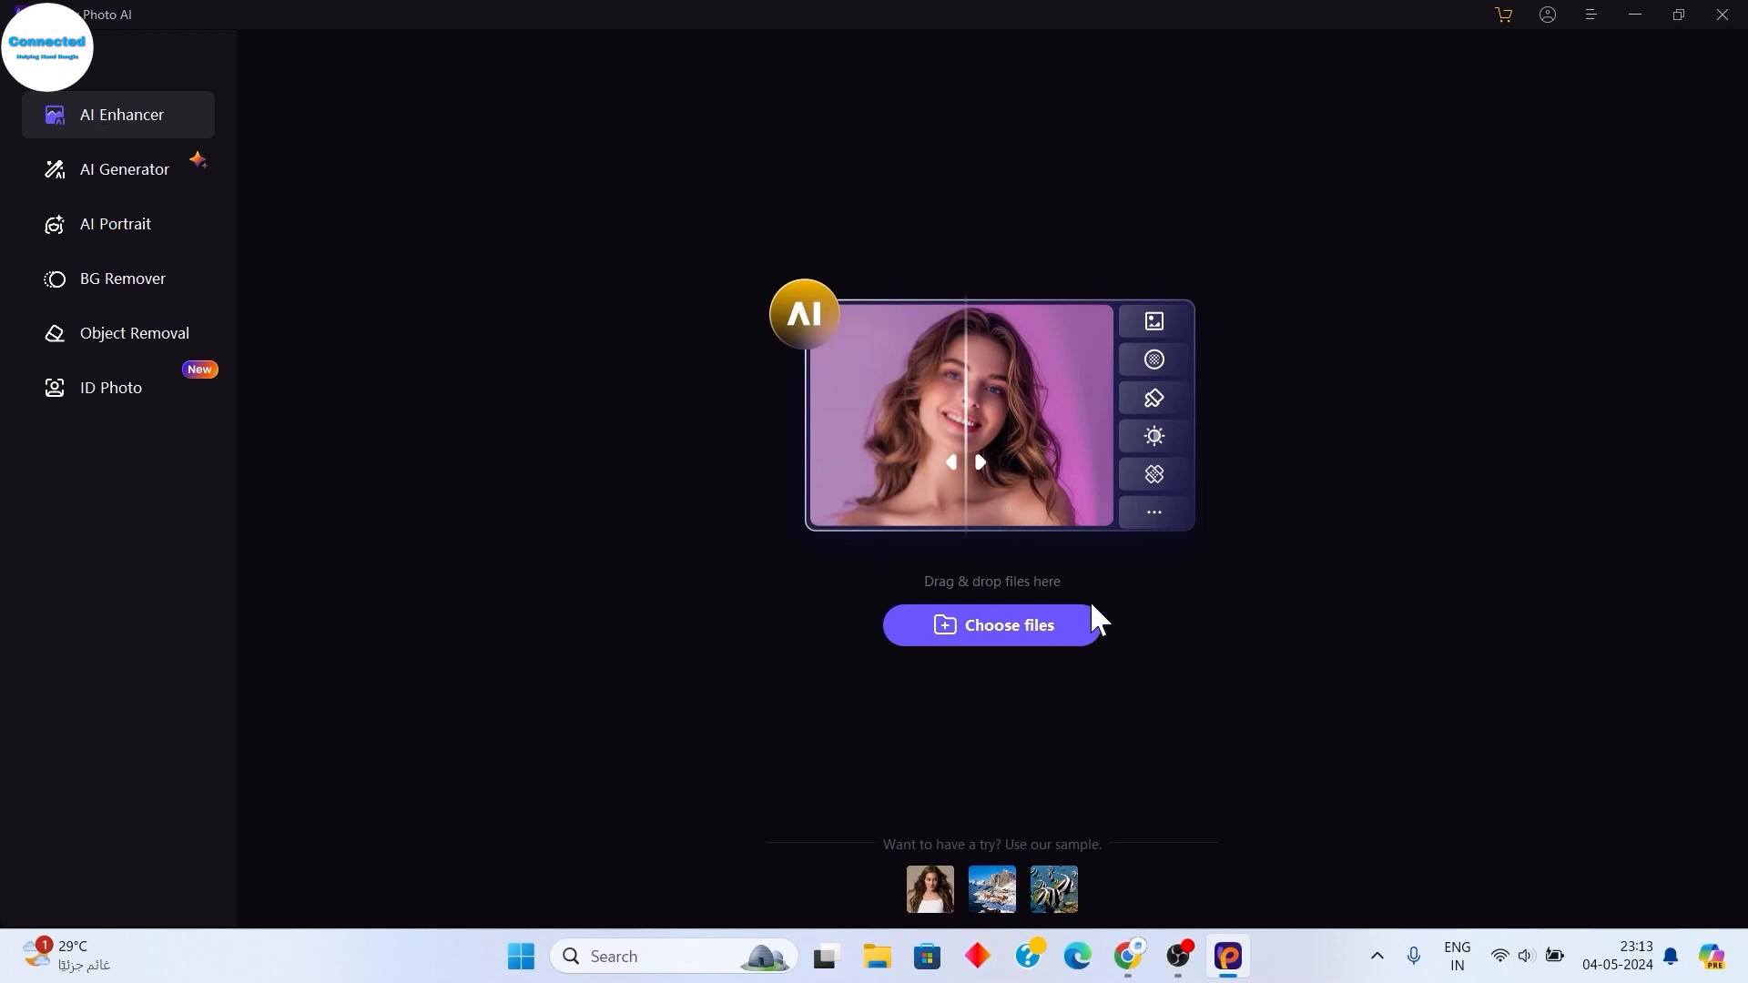
{"action": "left_click", "coordinate": [1003, 632]}
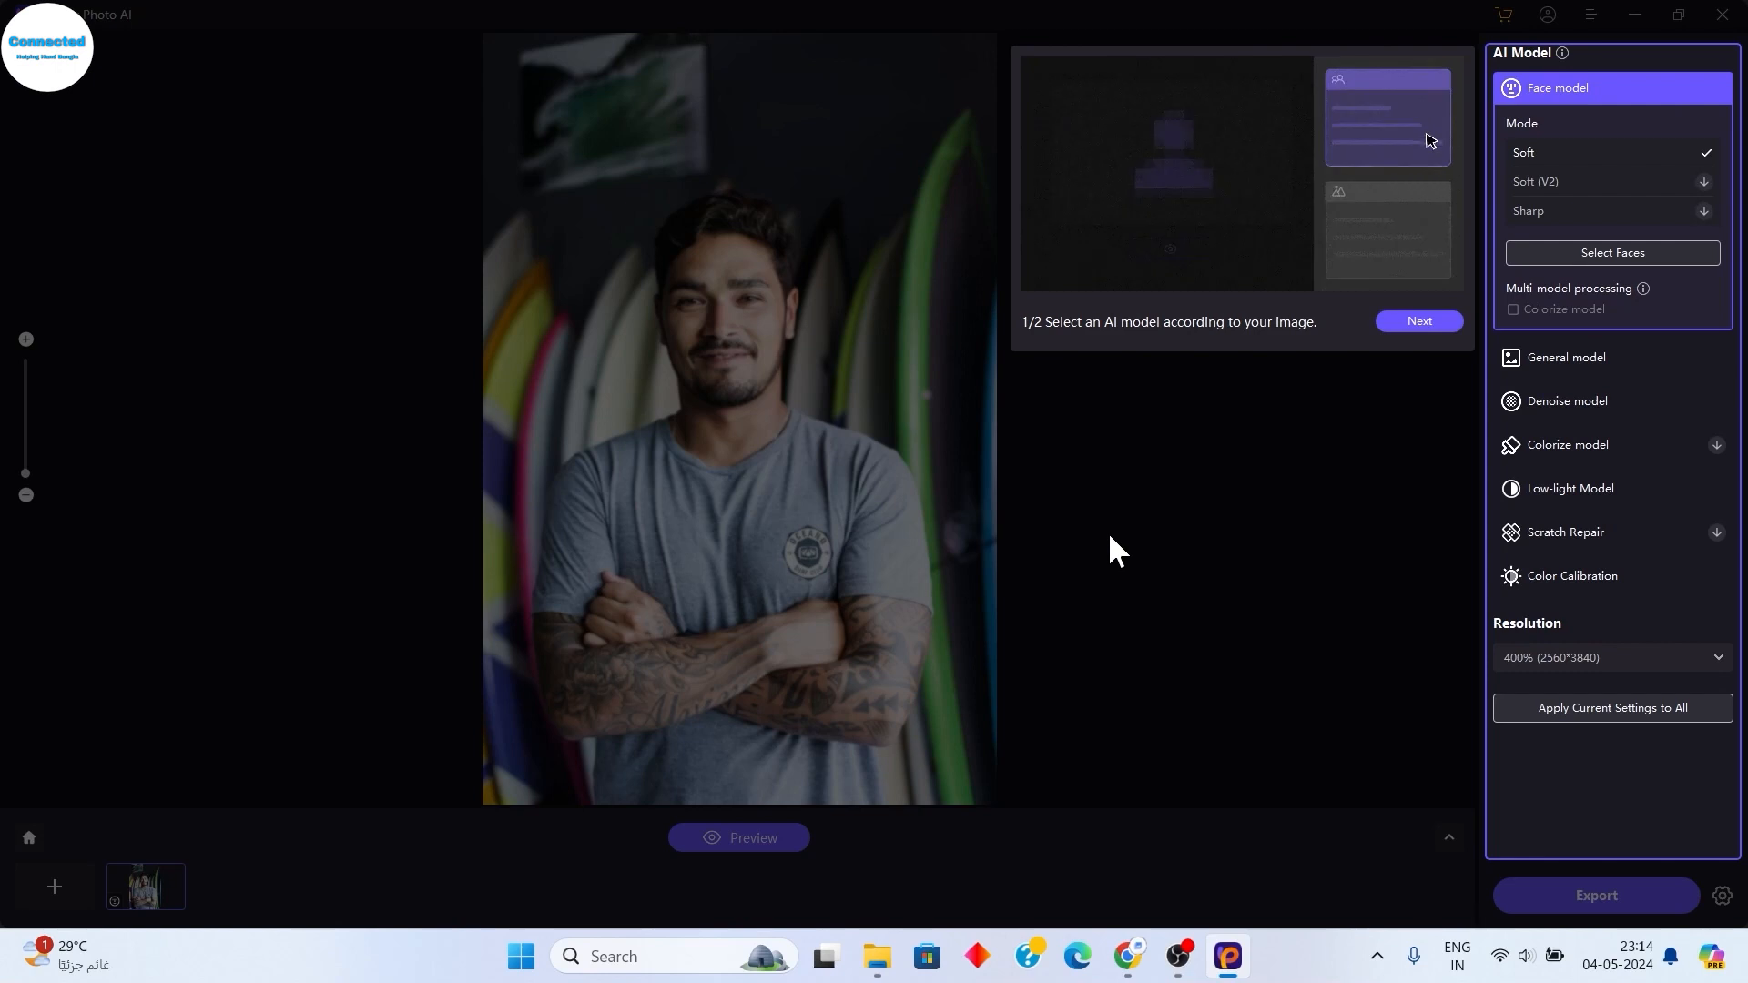
{"action": "left_click", "coordinate": [1107, 532]}
{"action": "left_click", "coordinate": [930, 783]}
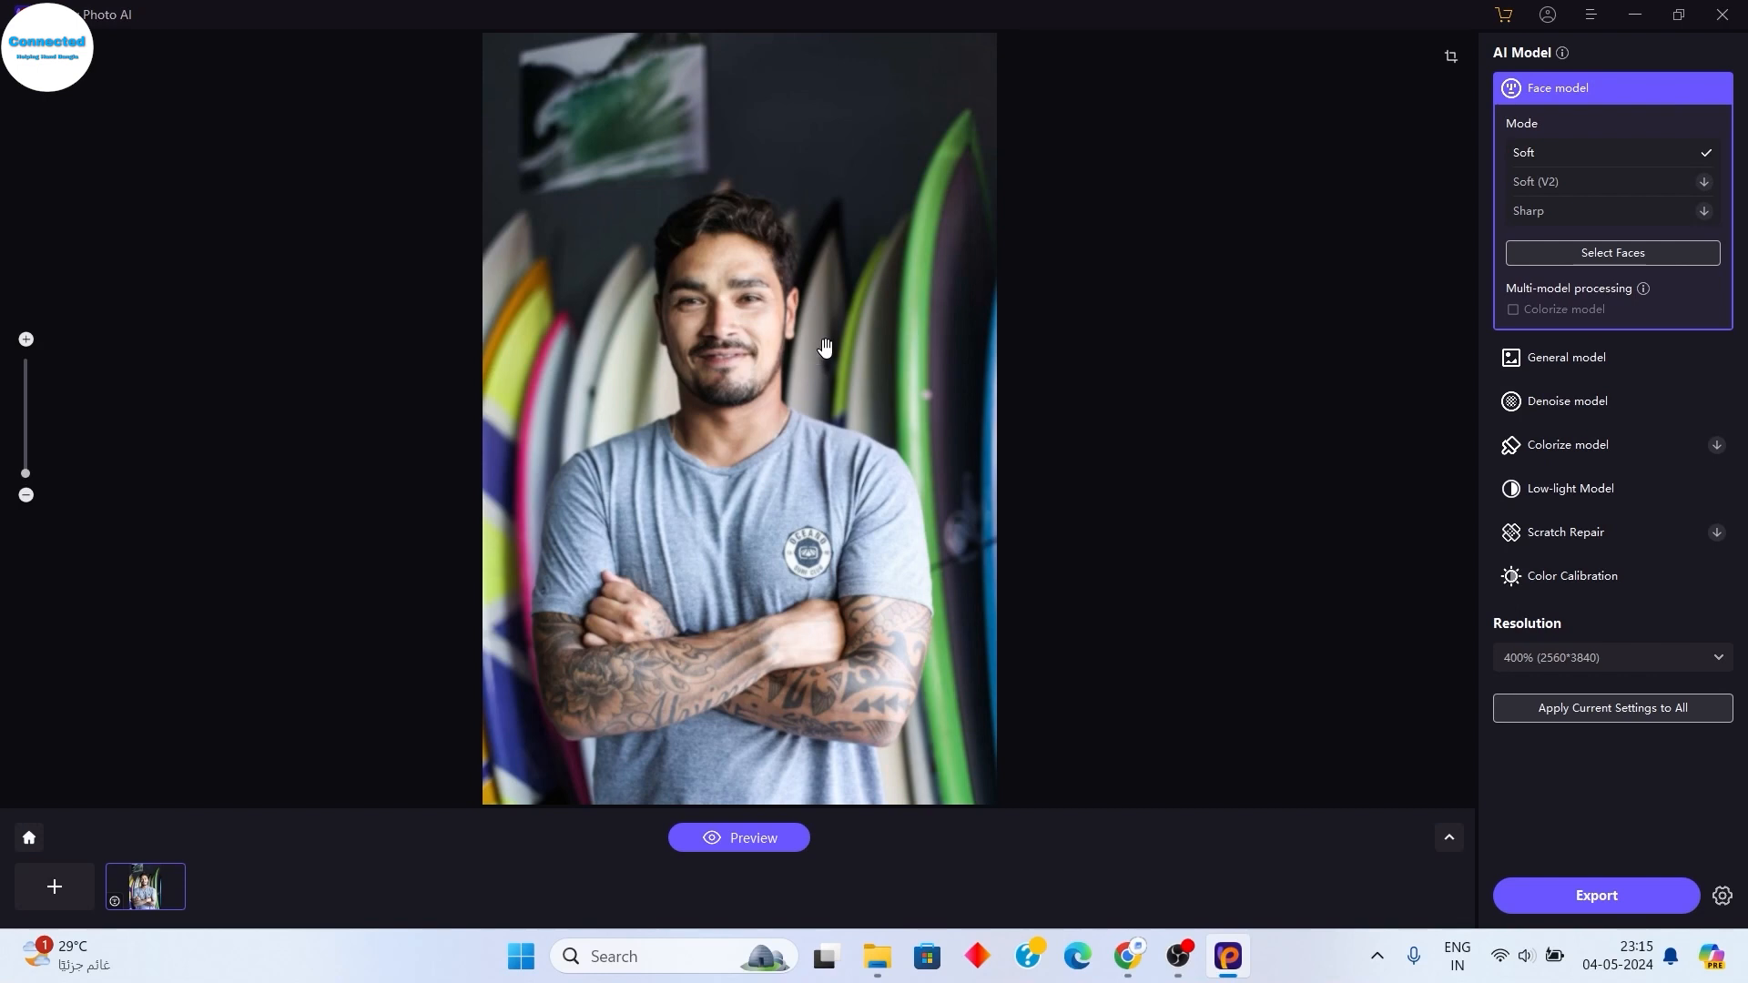
- Look through the options of the General, Denoise, Low-light and Color Calibration models and inspect the portrait up close
{"action": "left_click", "coordinate": [1579, 357]}
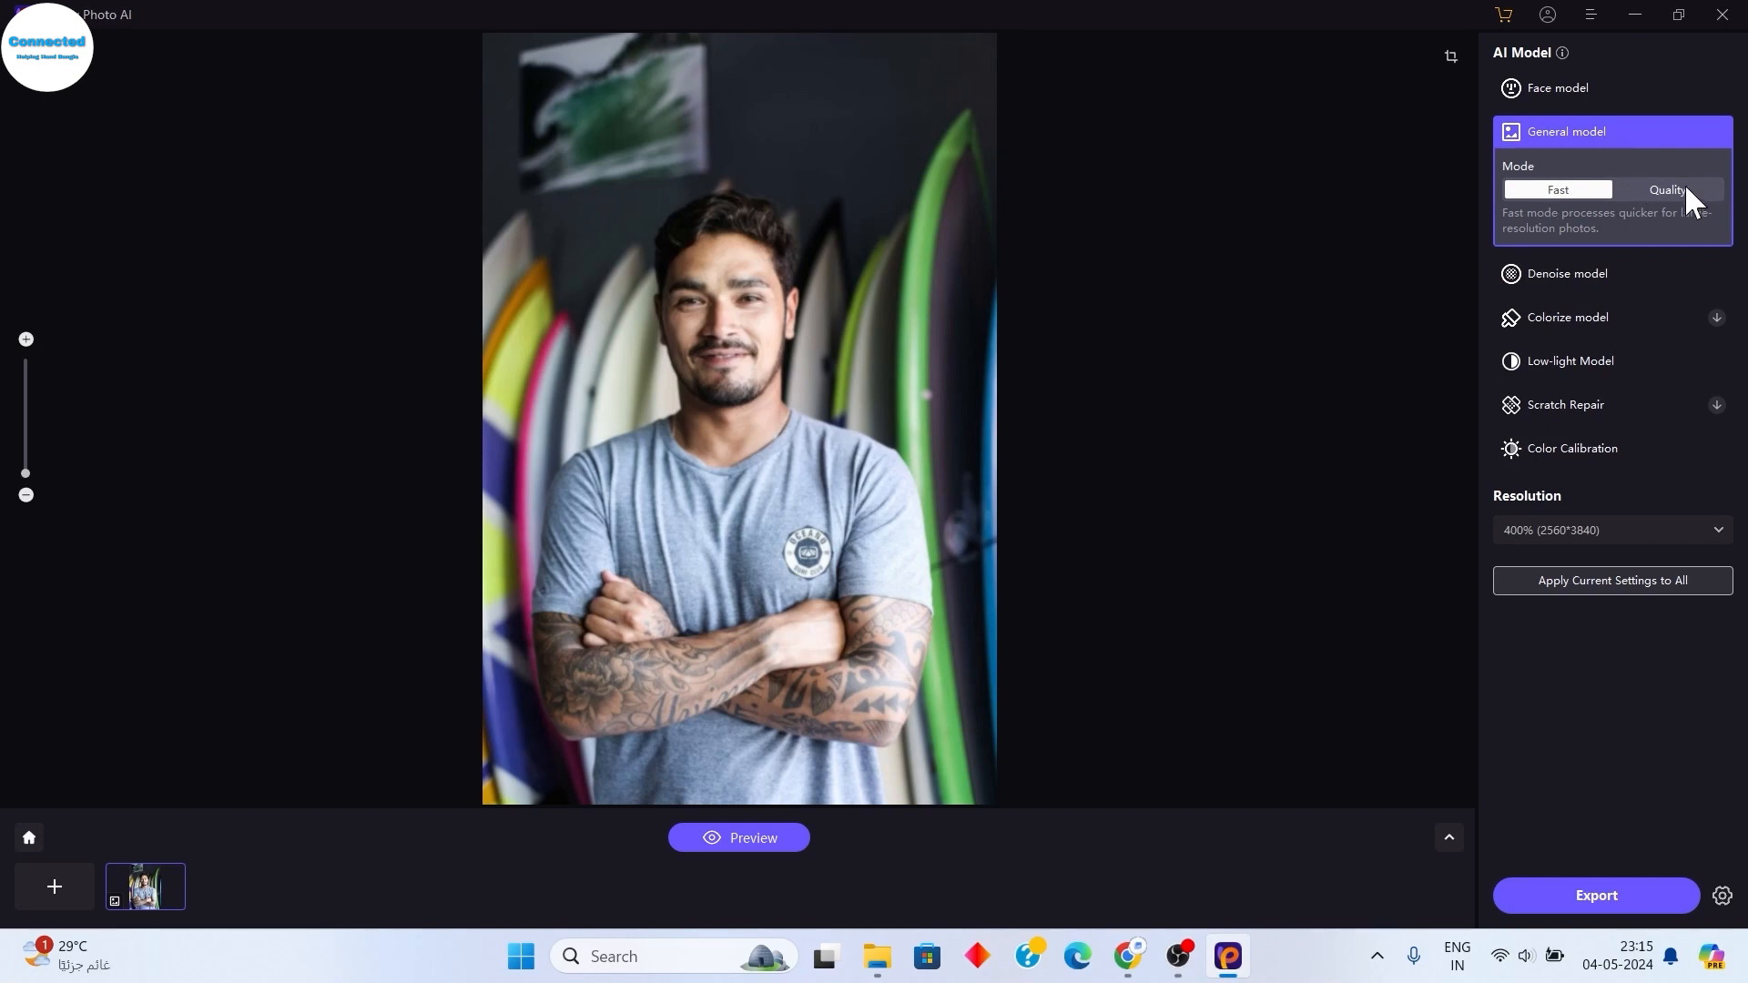
{"action": "left_click", "coordinate": [1569, 280]}
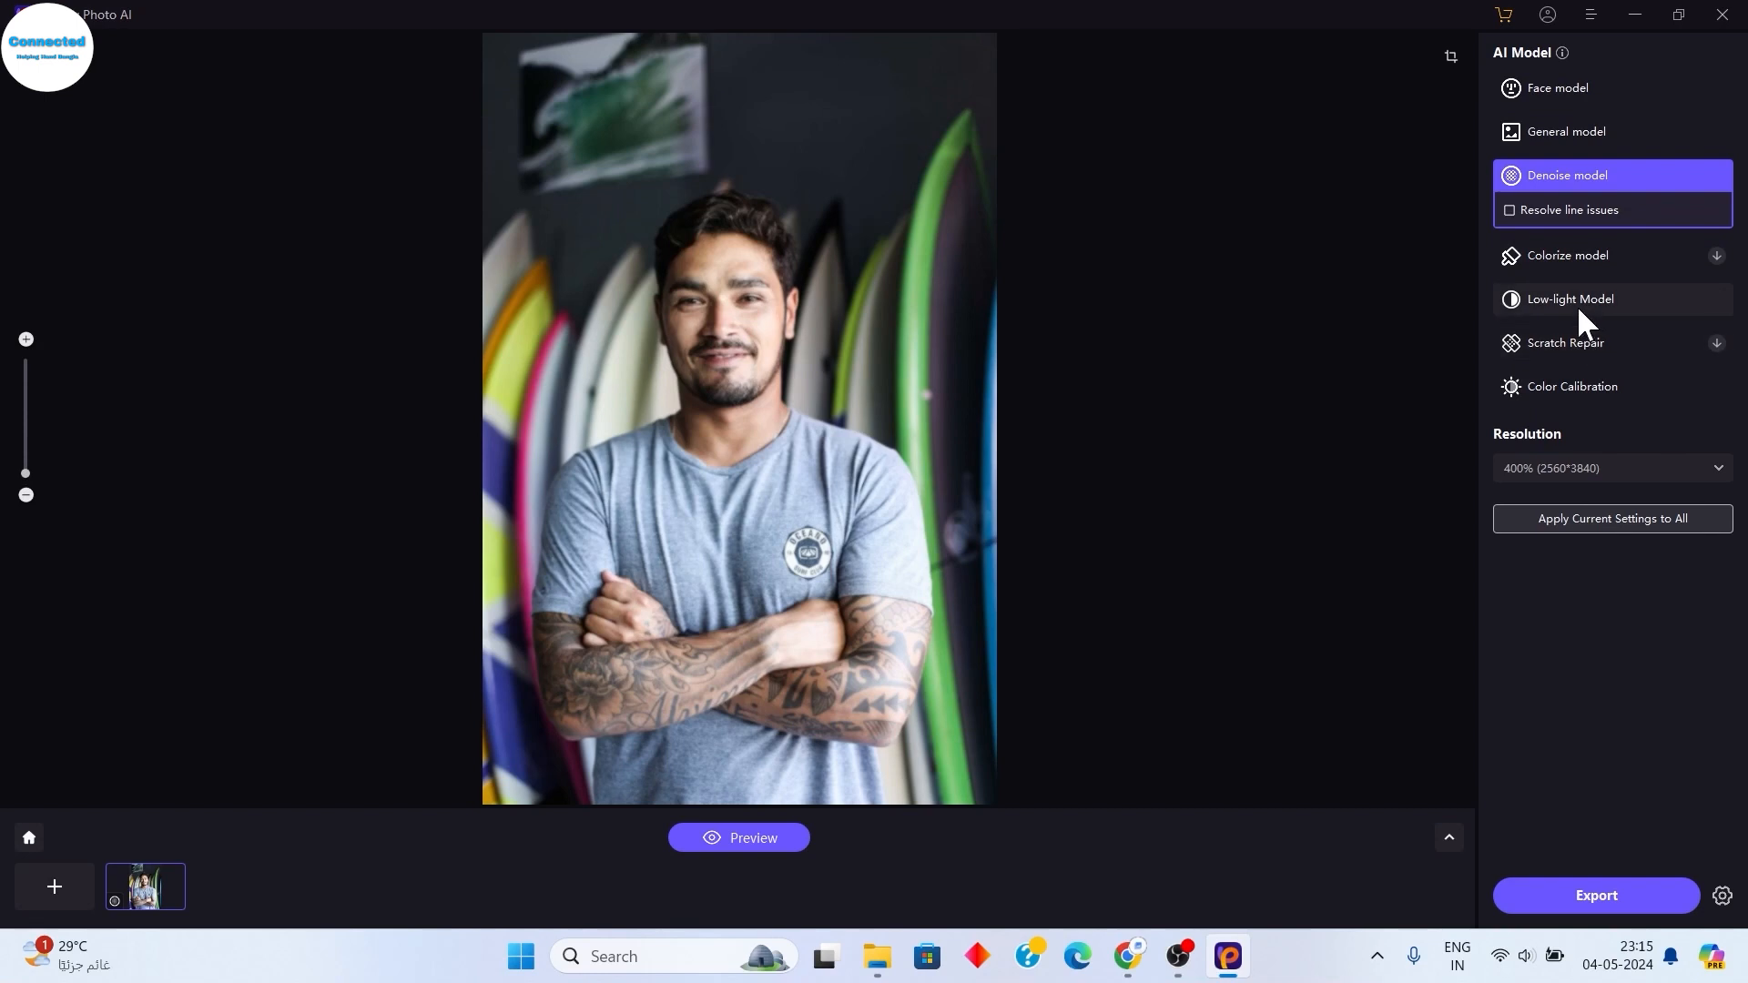
{"action": "left_click", "coordinate": [1580, 310]}
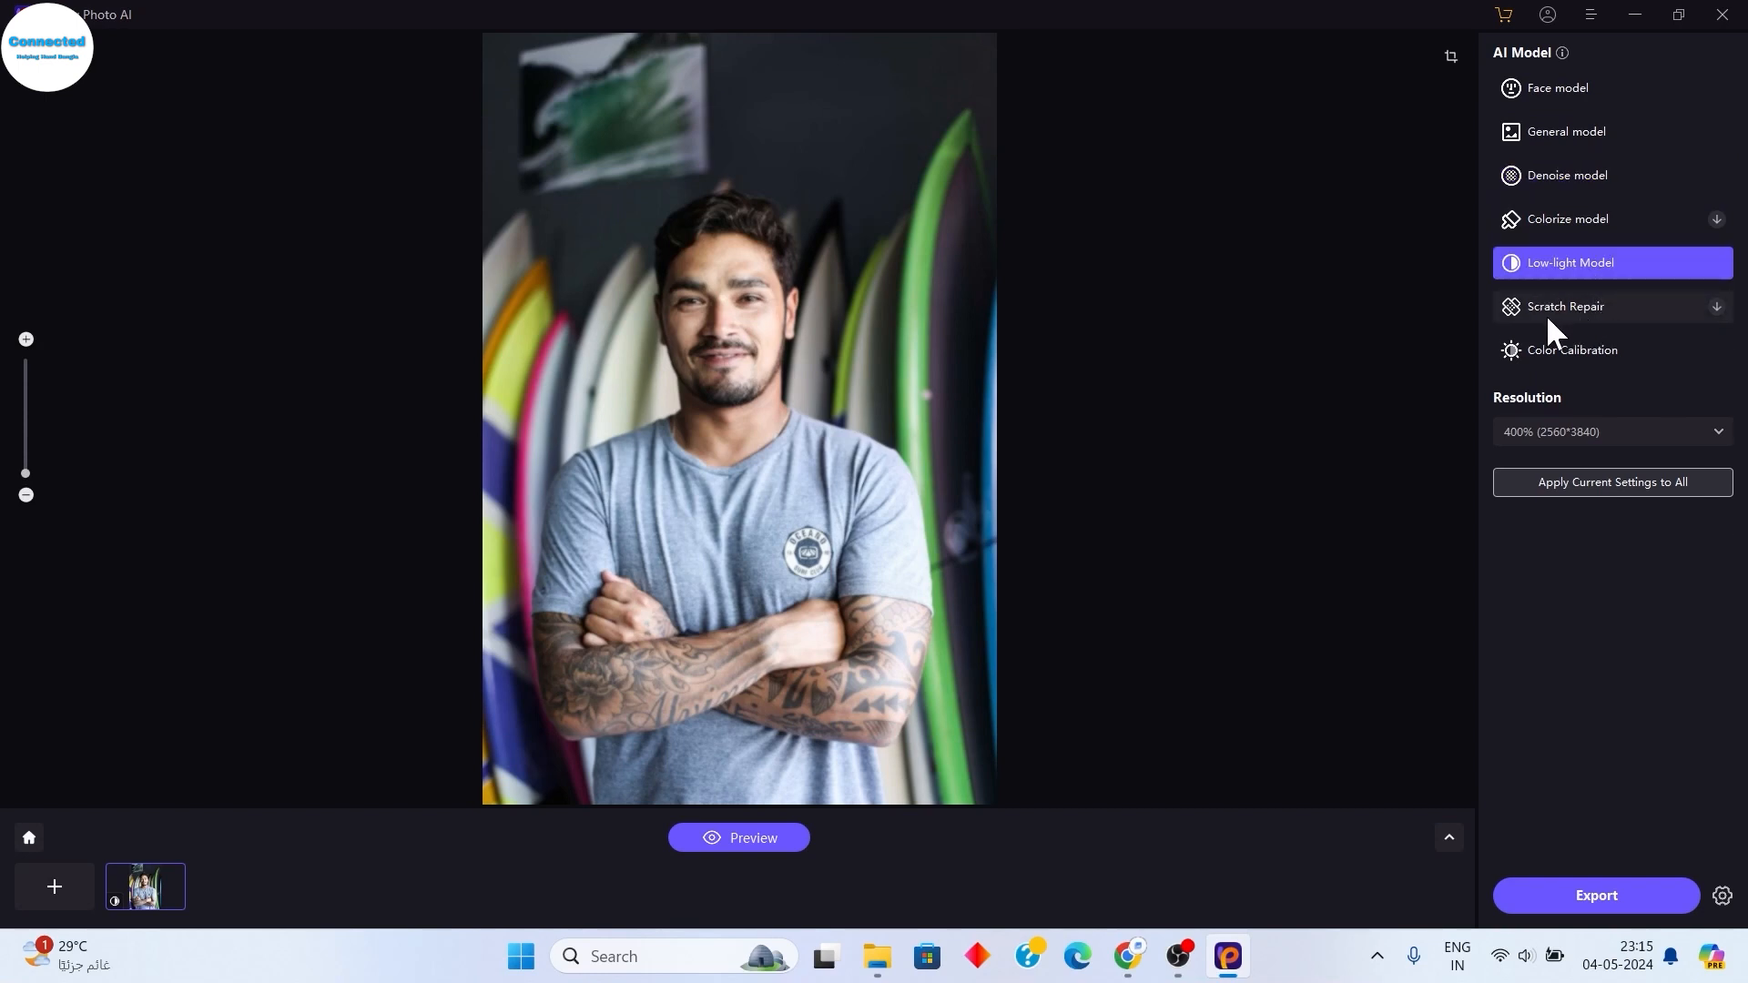
{"action": "left_click", "coordinate": [1568, 353]}
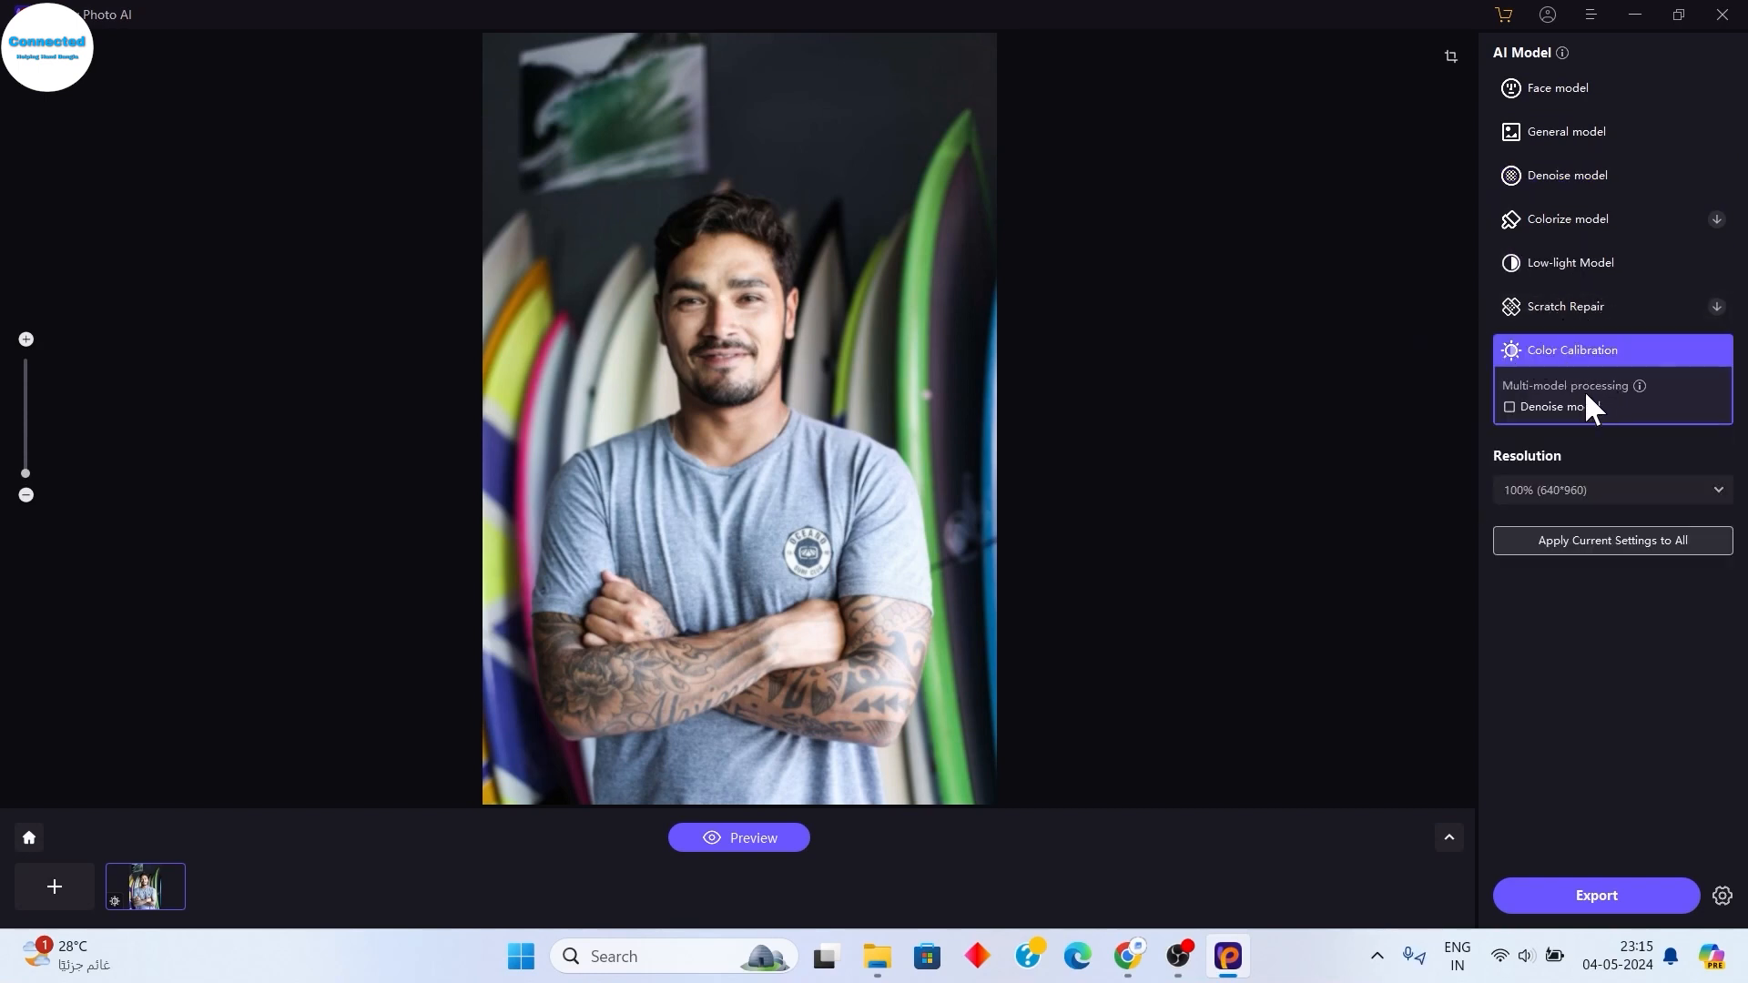
{"action": "scroll", "coordinate": [697, 332], "scroll_direction": "up", "scroll_amount": 3}
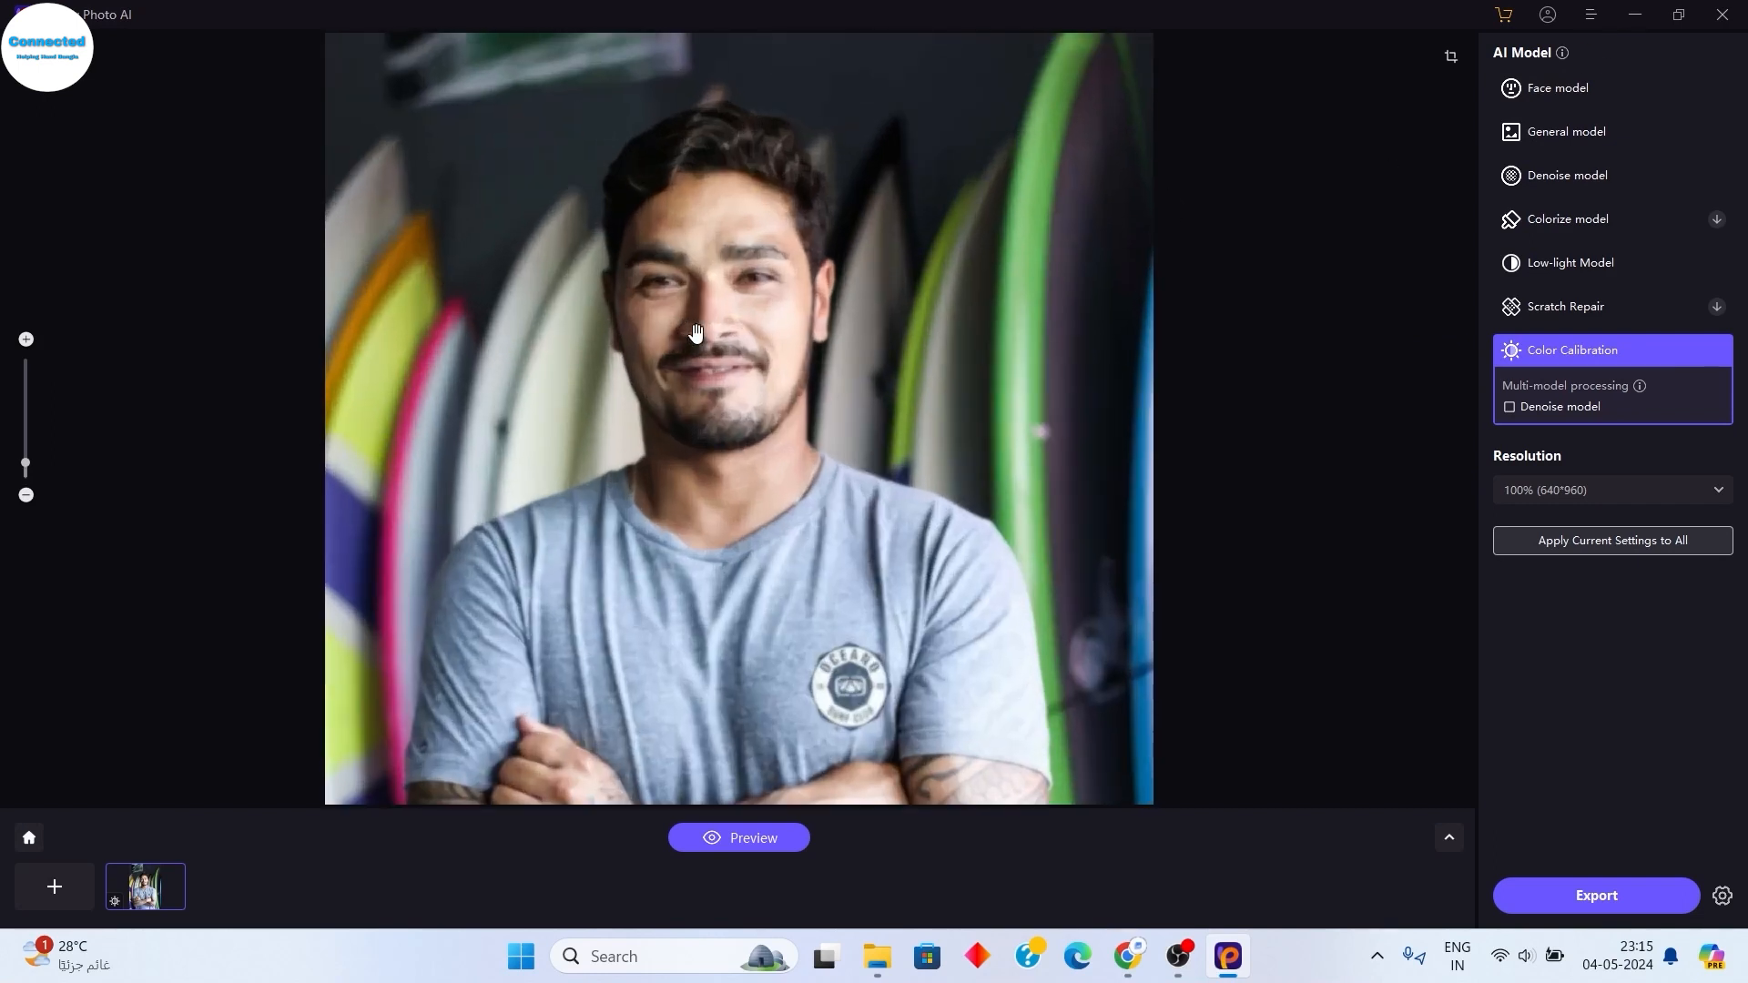
{"action": "scroll", "coordinate": [696, 330], "scroll_direction": "down", "scroll_amount": 3}
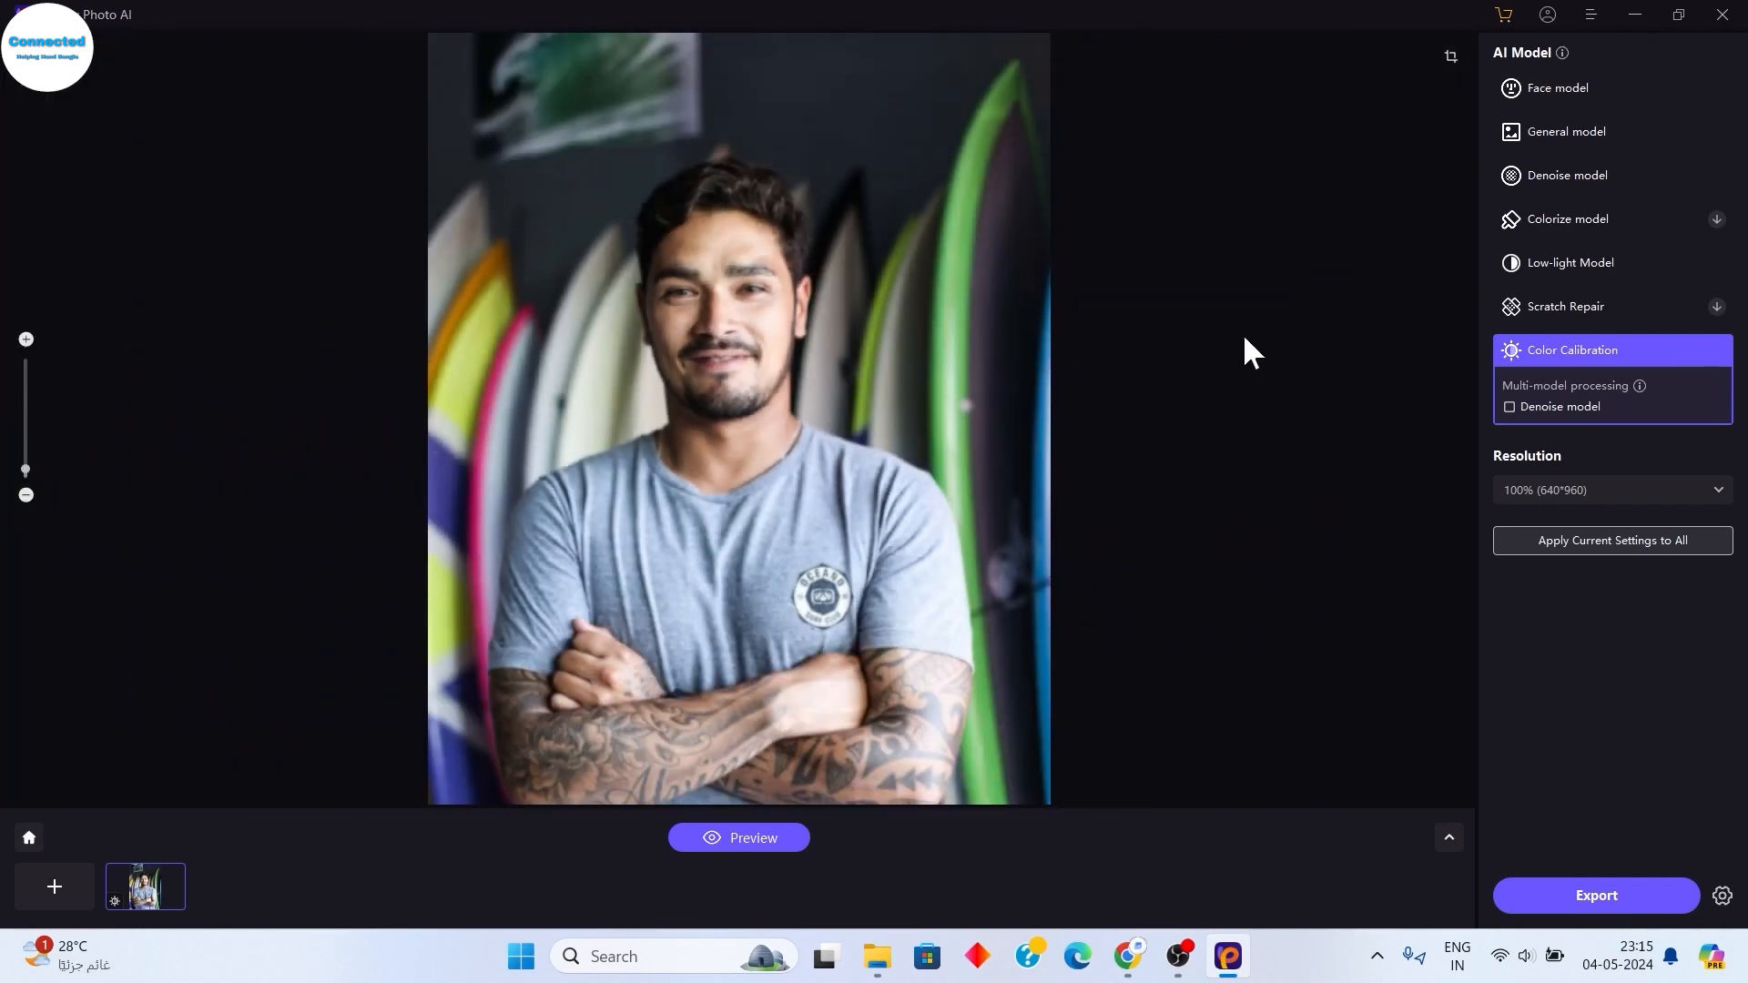
- Preview the portrait with the General model in Fast mode and compare the face with the original up close
{"action": "left_click", "coordinate": [1582, 130]}
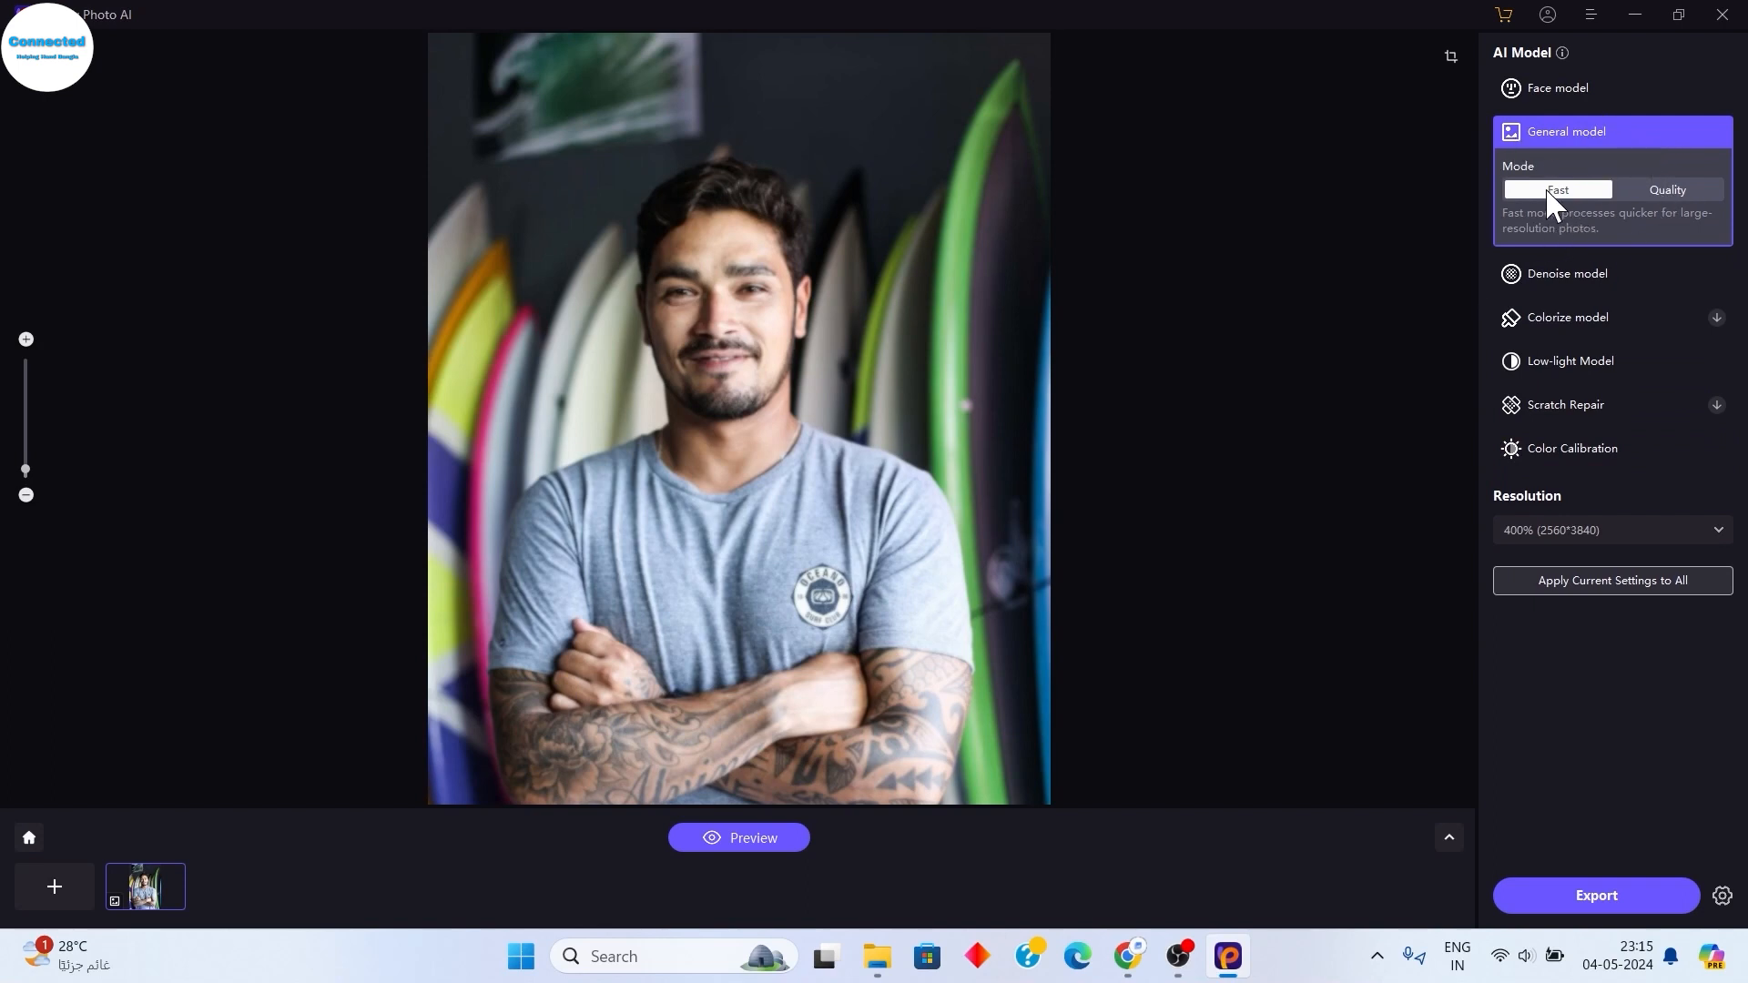
{"action": "left_click", "coordinate": [739, 837]}
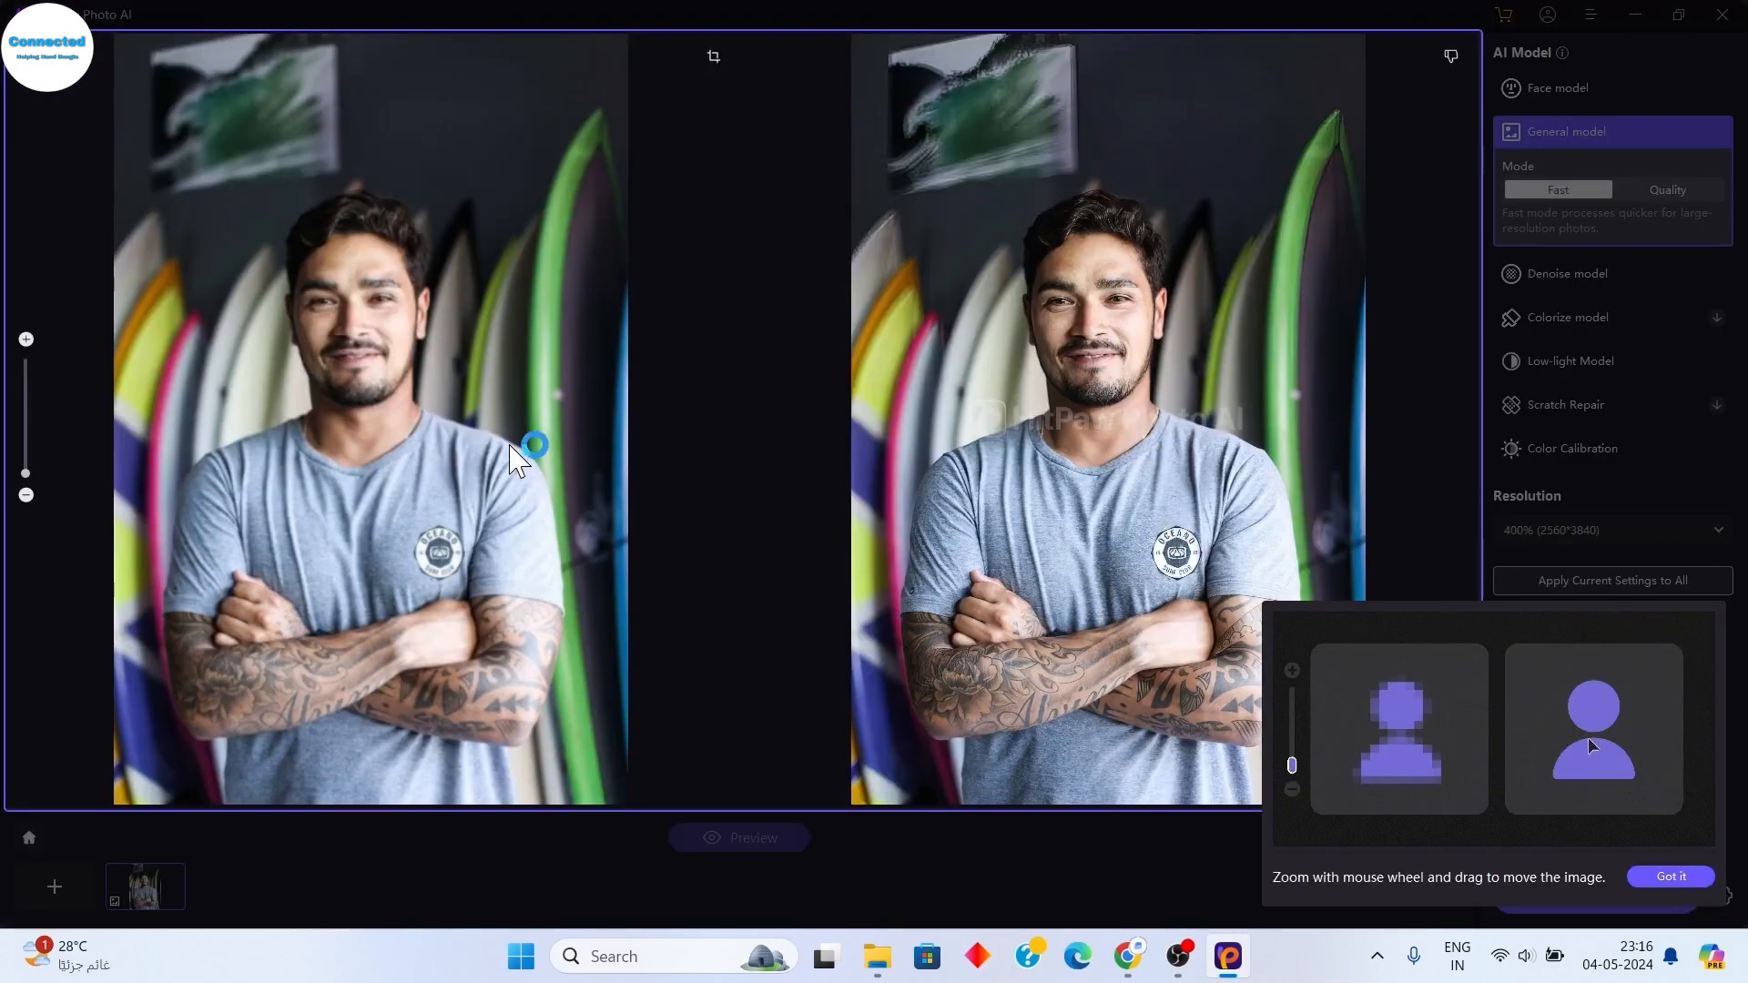
{"action": "left_click", "coordinate": [1648, 870]}
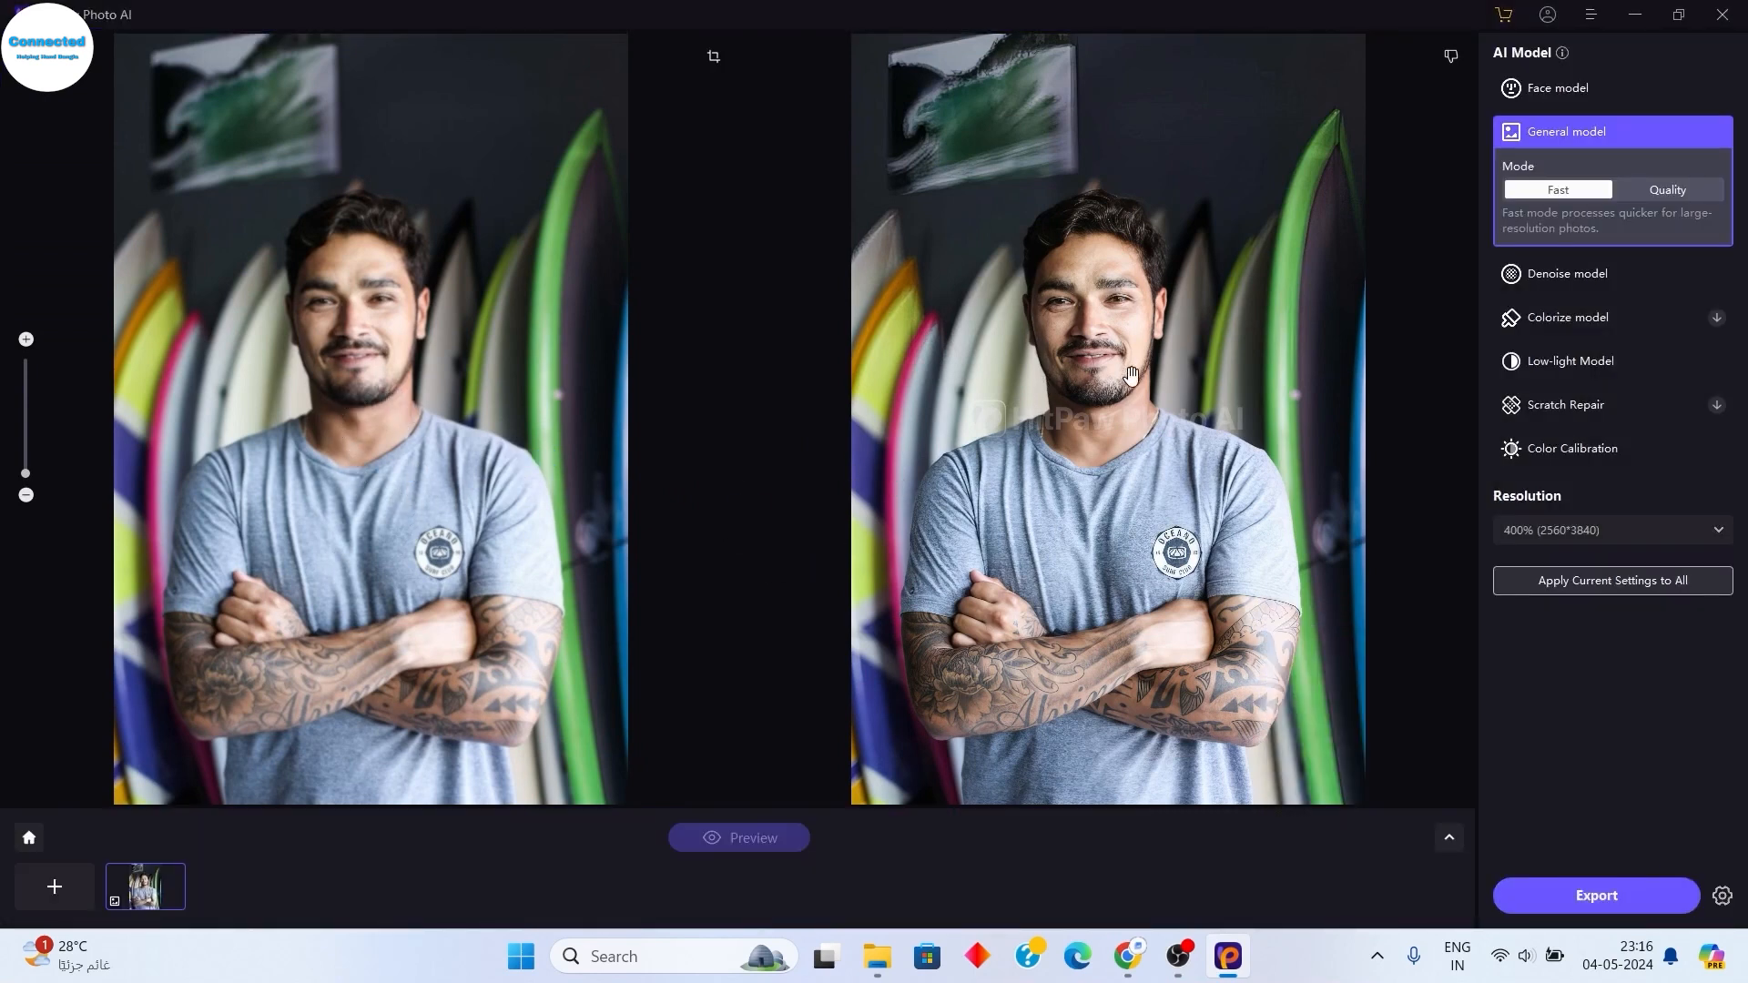
{"action": "scroll", "coordinate": [1027, 447], "scroll_direction": "up", "scroll_amount": 4}
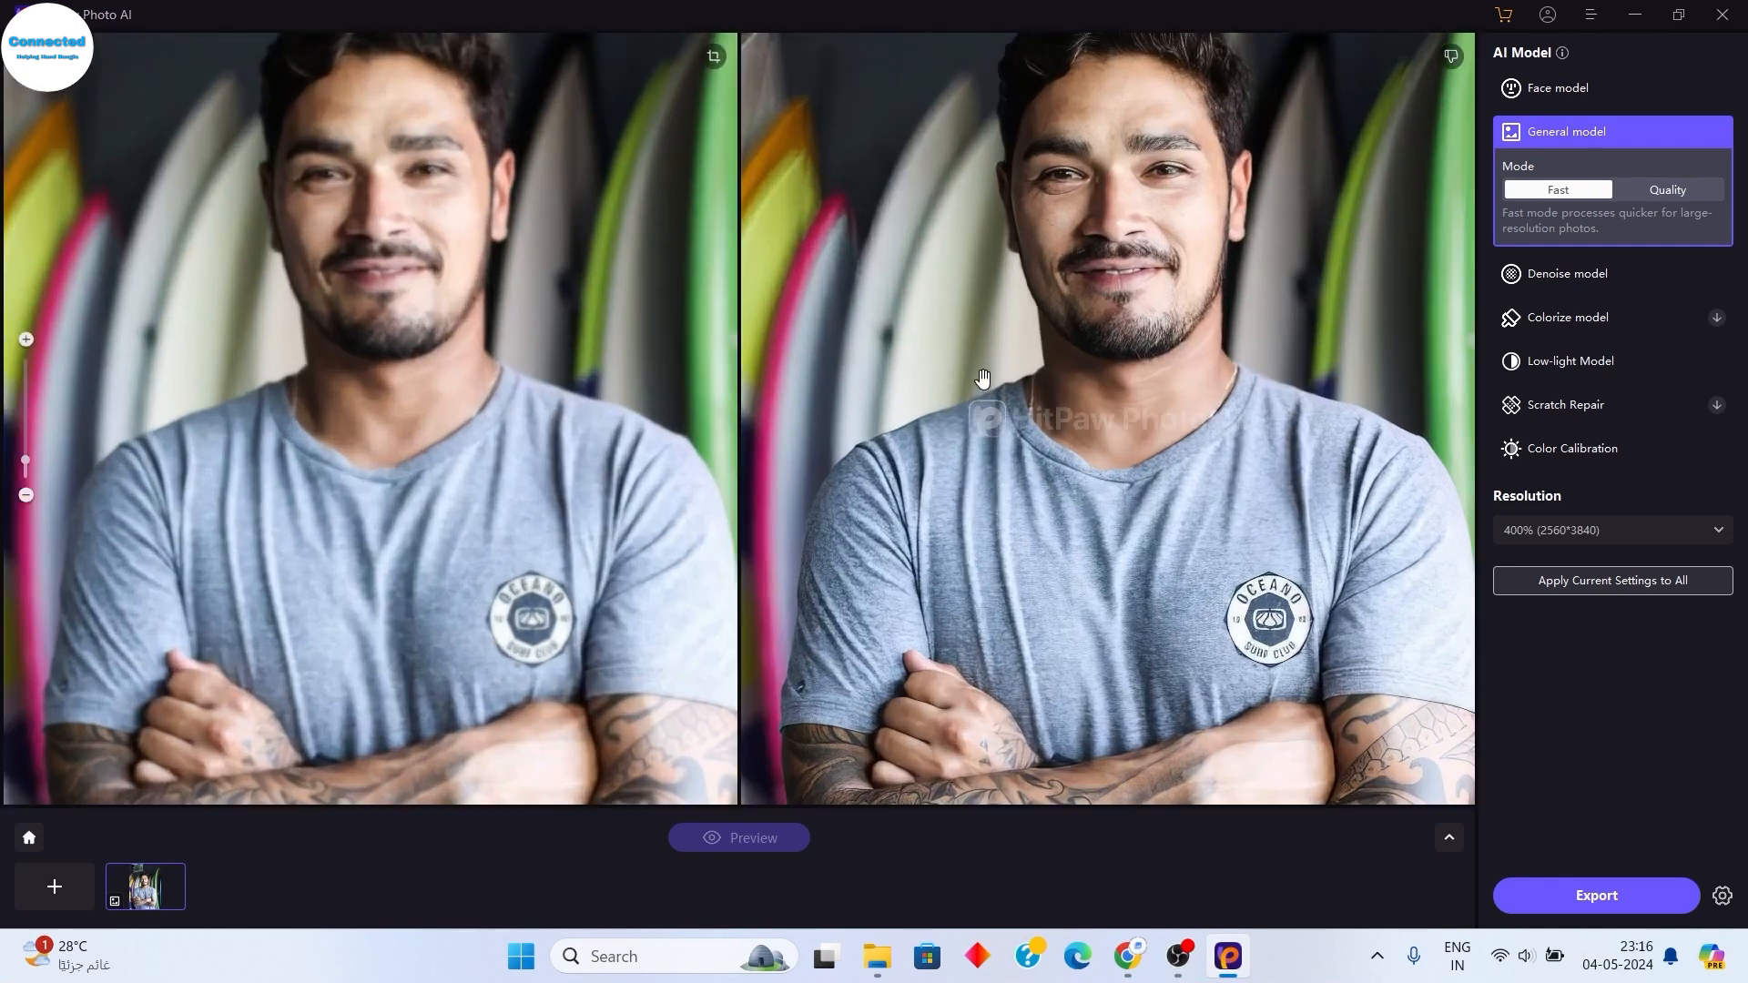
{"action": "scroll", "coordinate": [998, 450], "scroll_direction": "up", "scroll_amount": 4}
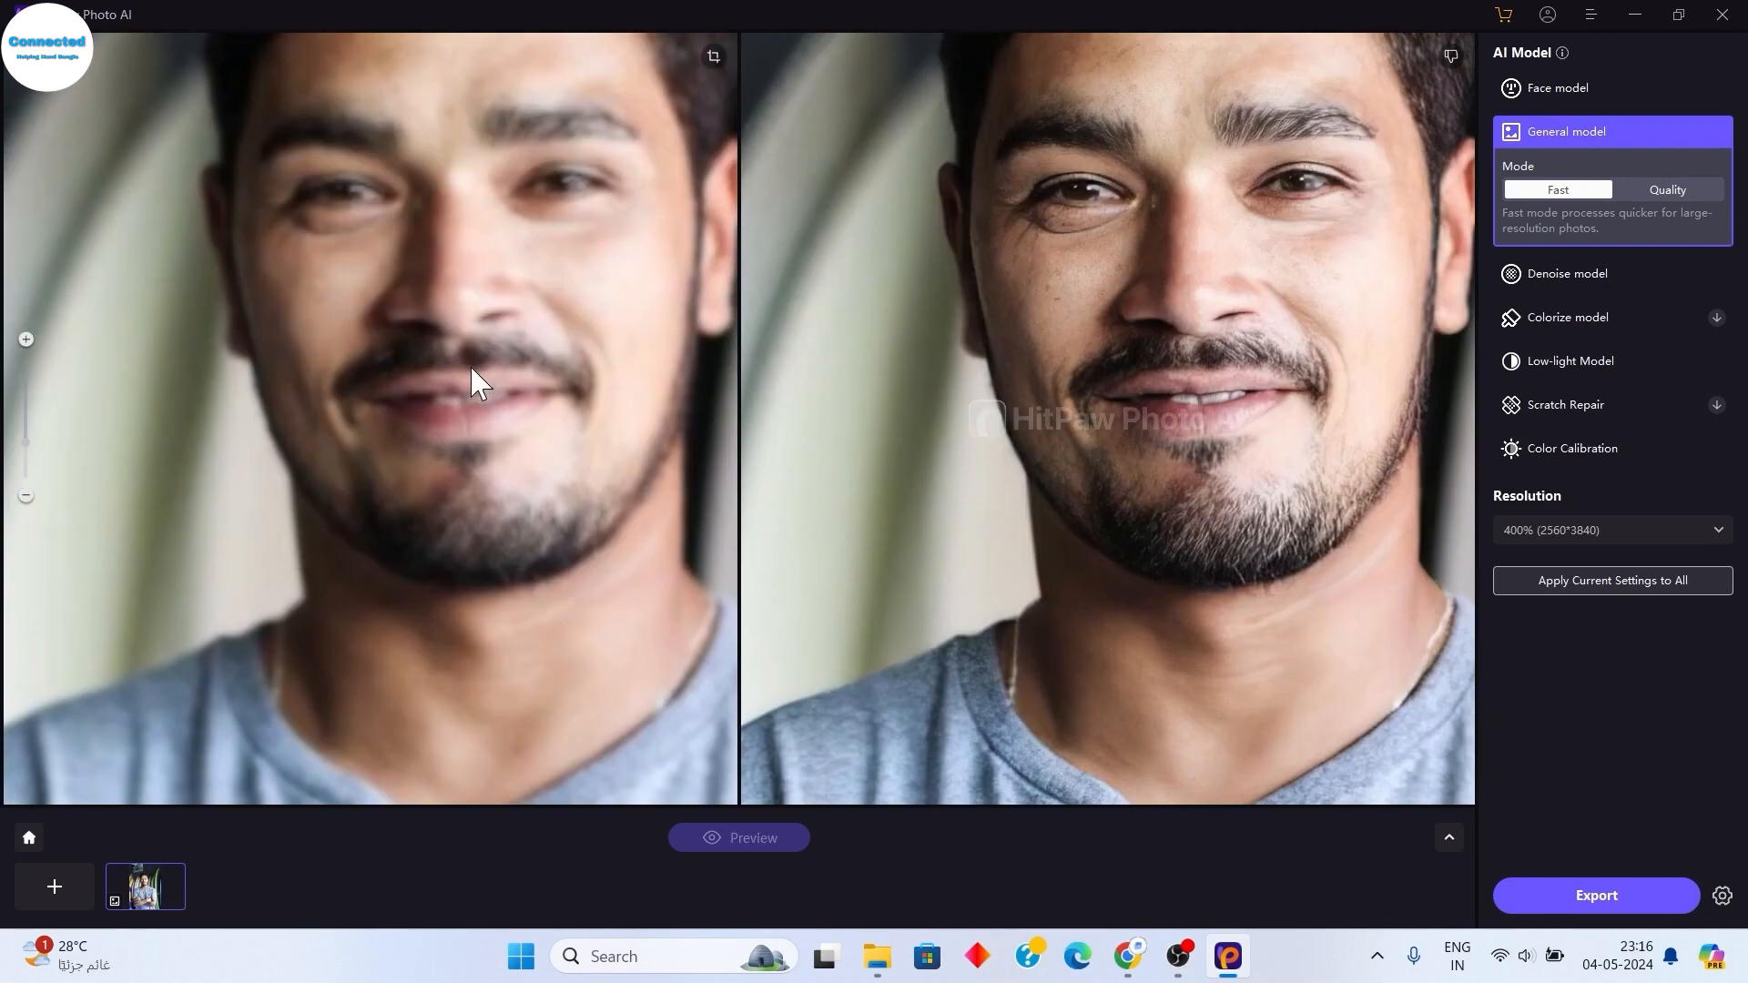
{"action": "scroll", "coordinate": [474, 382], "scroll_direction": "down", "scroll_amount": 3}
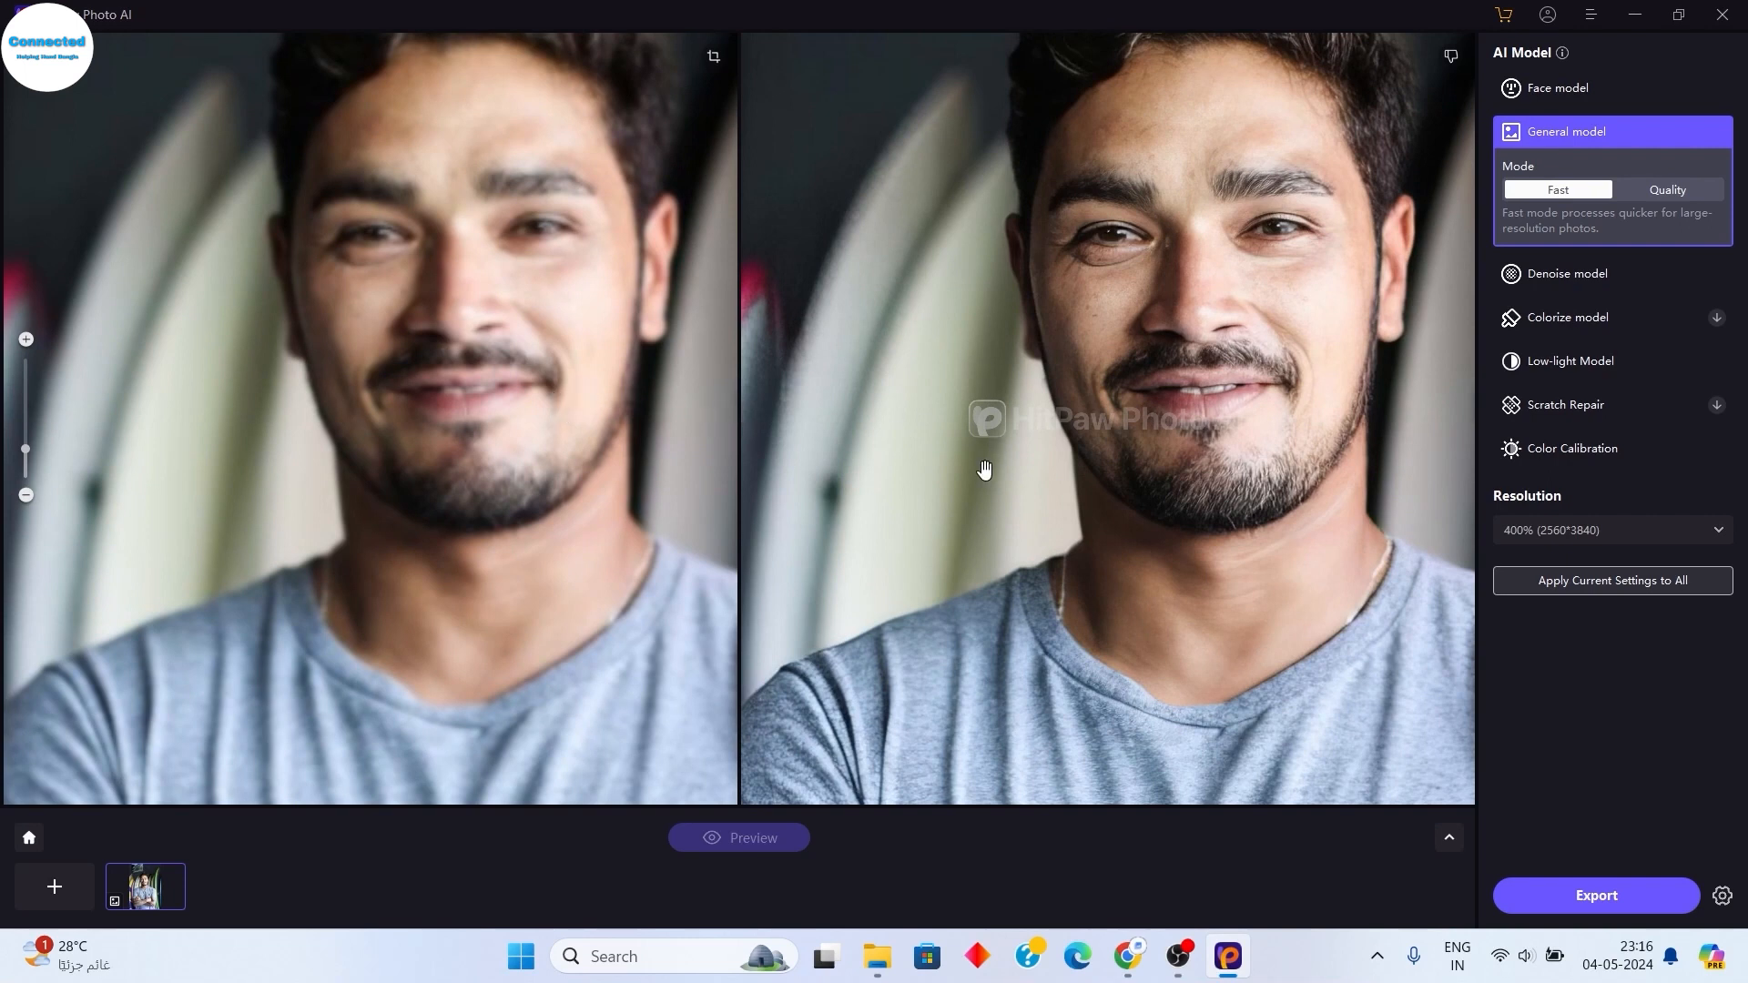
{"action": "scroll", "coordinate": [1195, 473], "scroll_direction": "down", "scroll_amount": 3}
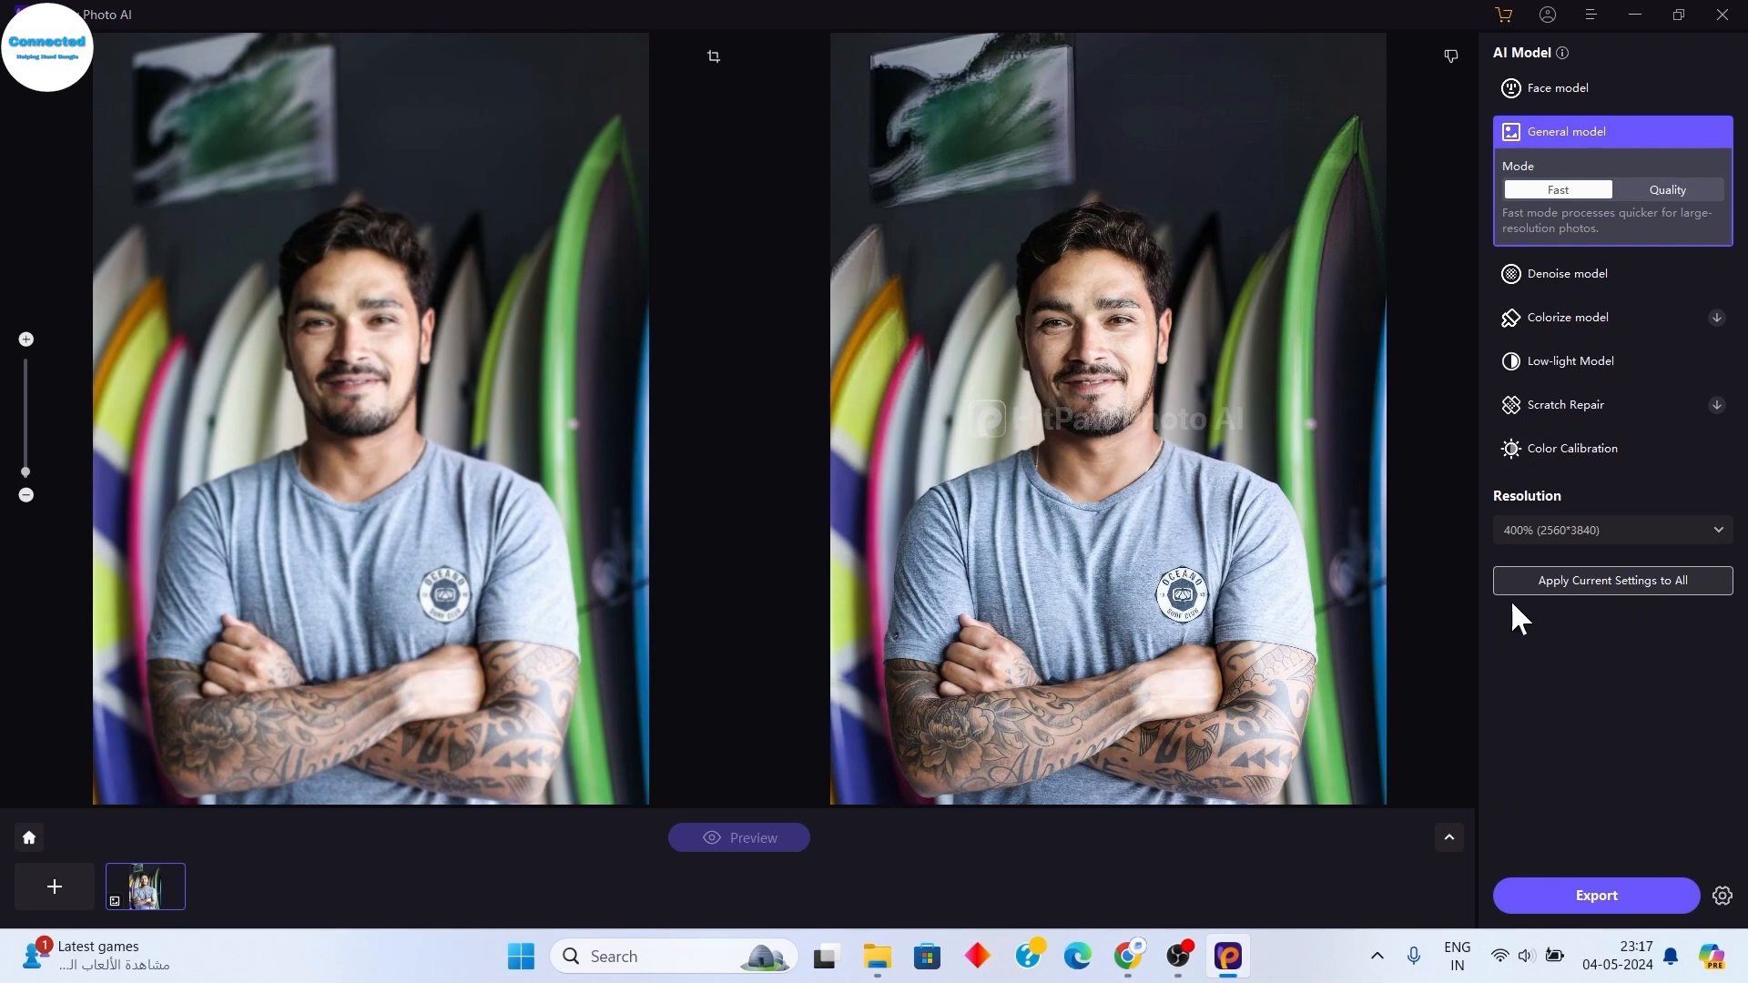
- Choose the 400% (2560*3840) output resolution for the surfboard portrait and switch it to the Denoise model
{"action": "left_click", "coordinate": [1537, 532]}
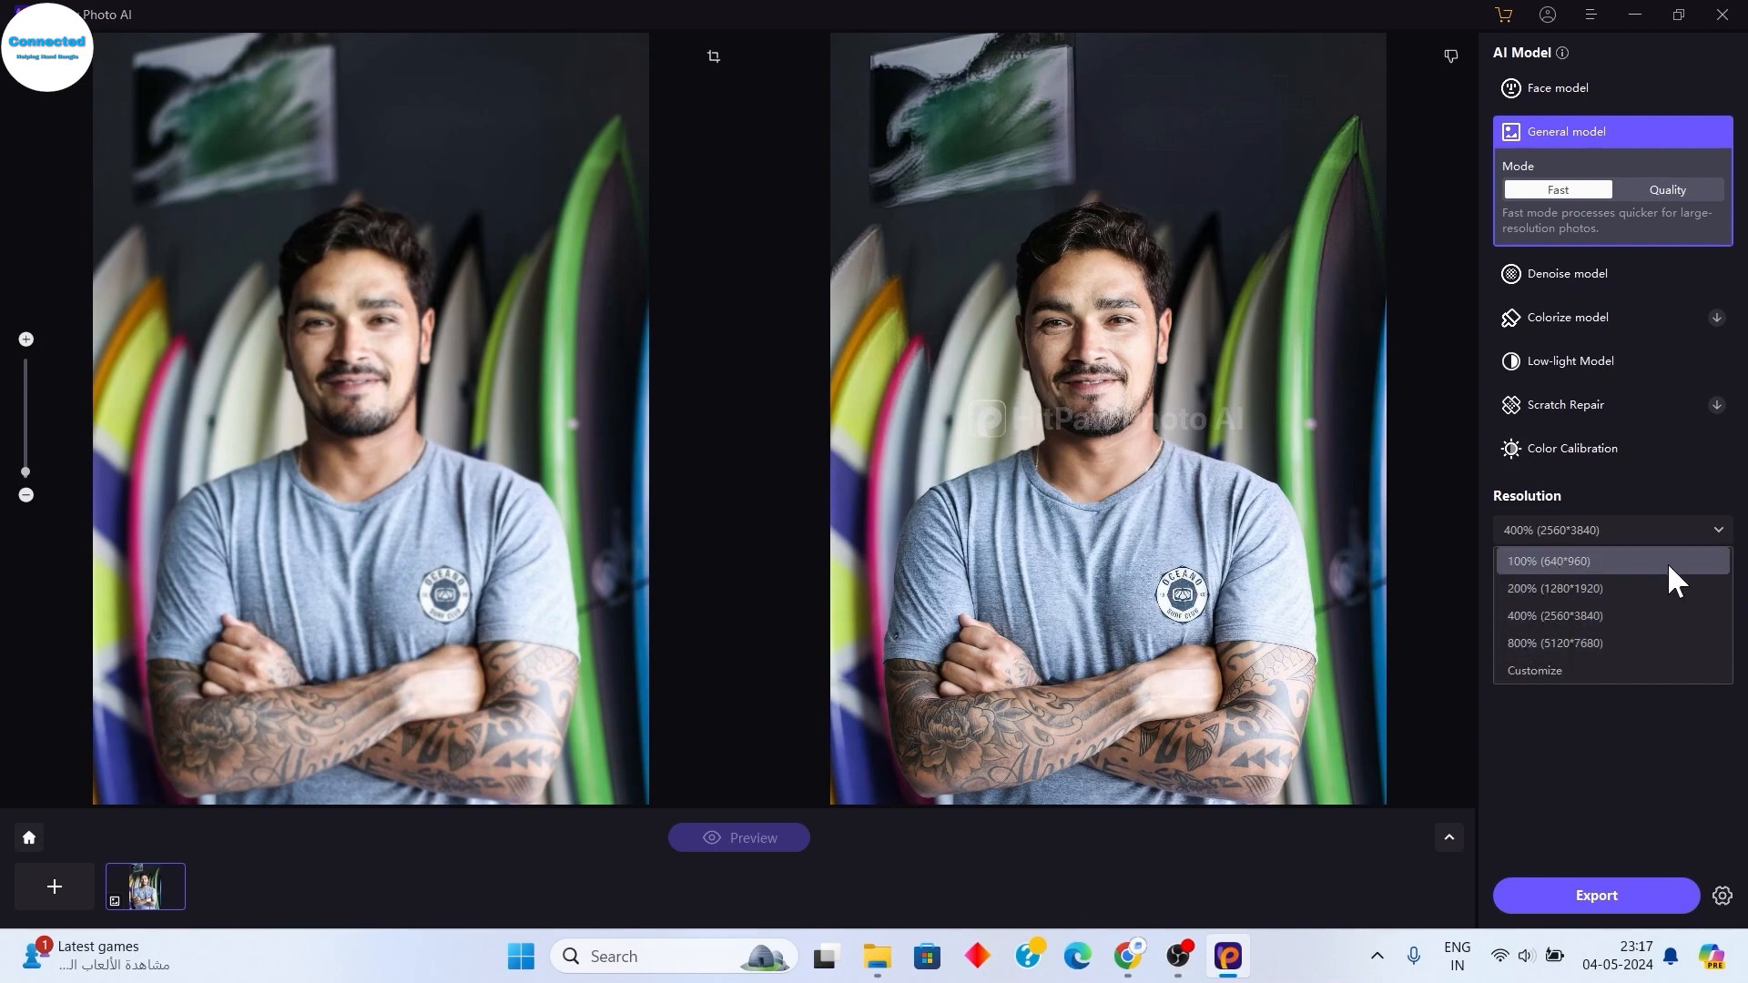
{"action": "left_click", "coordinate": [1617, 620]}
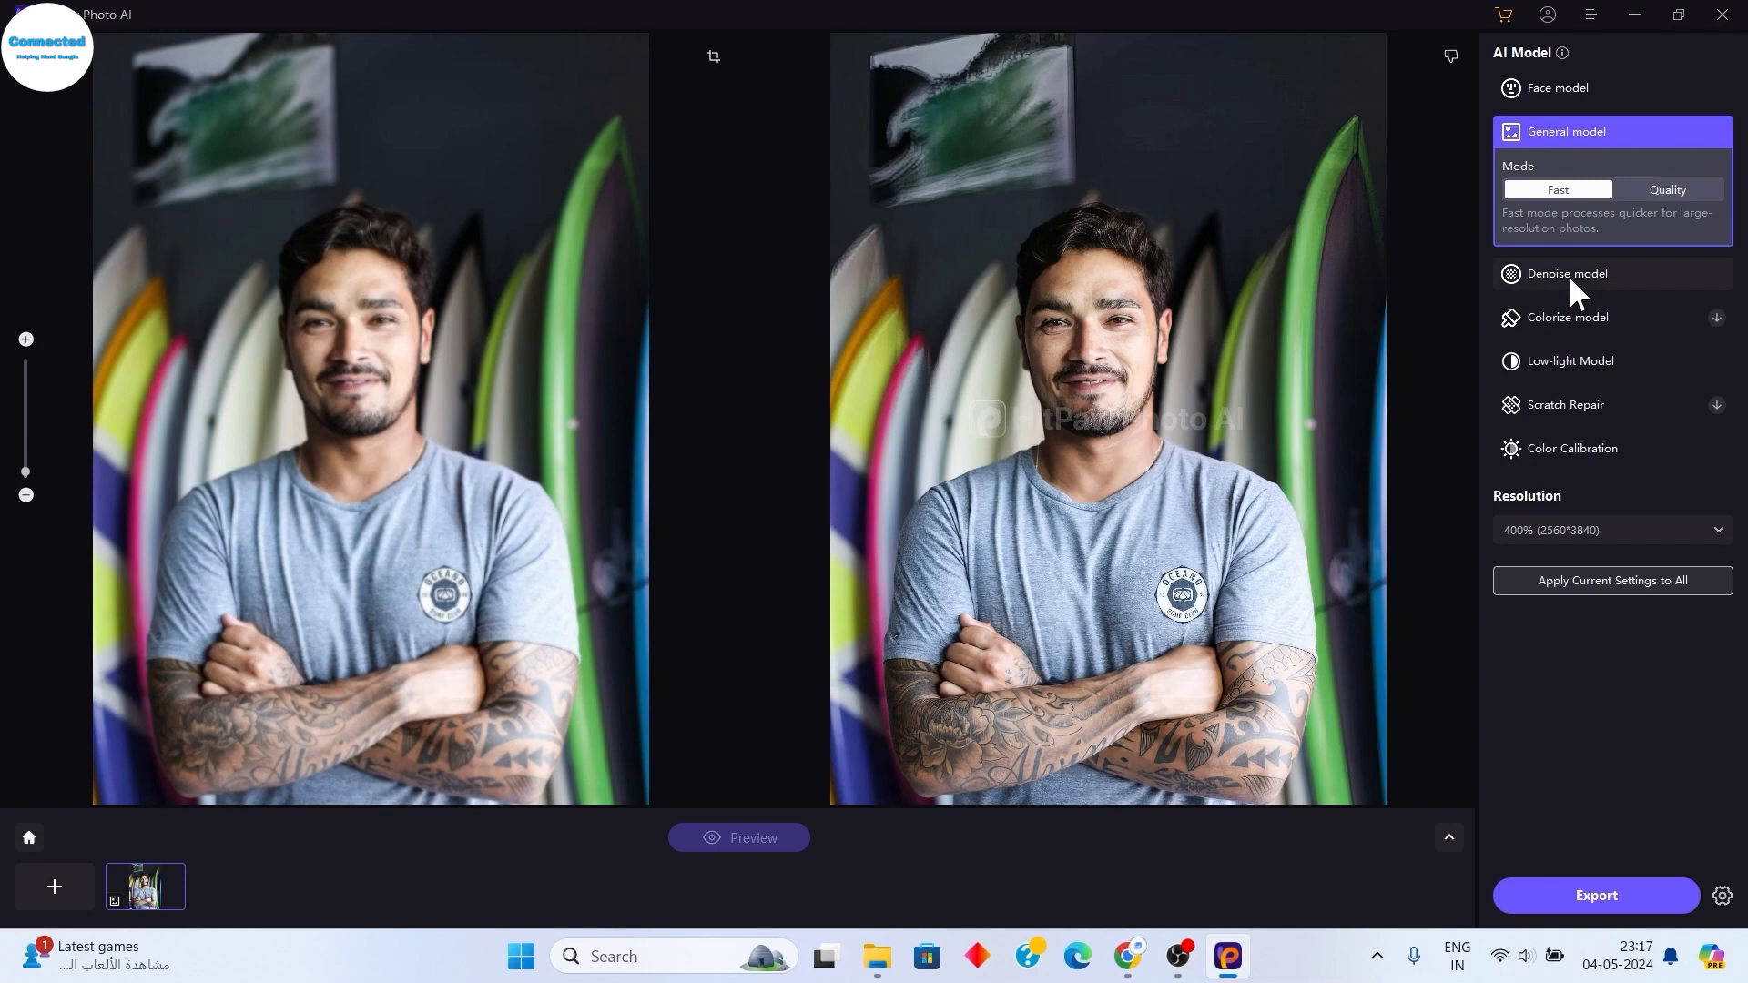
{"action": "mouse_move", "coordinate": [1571, 282]}
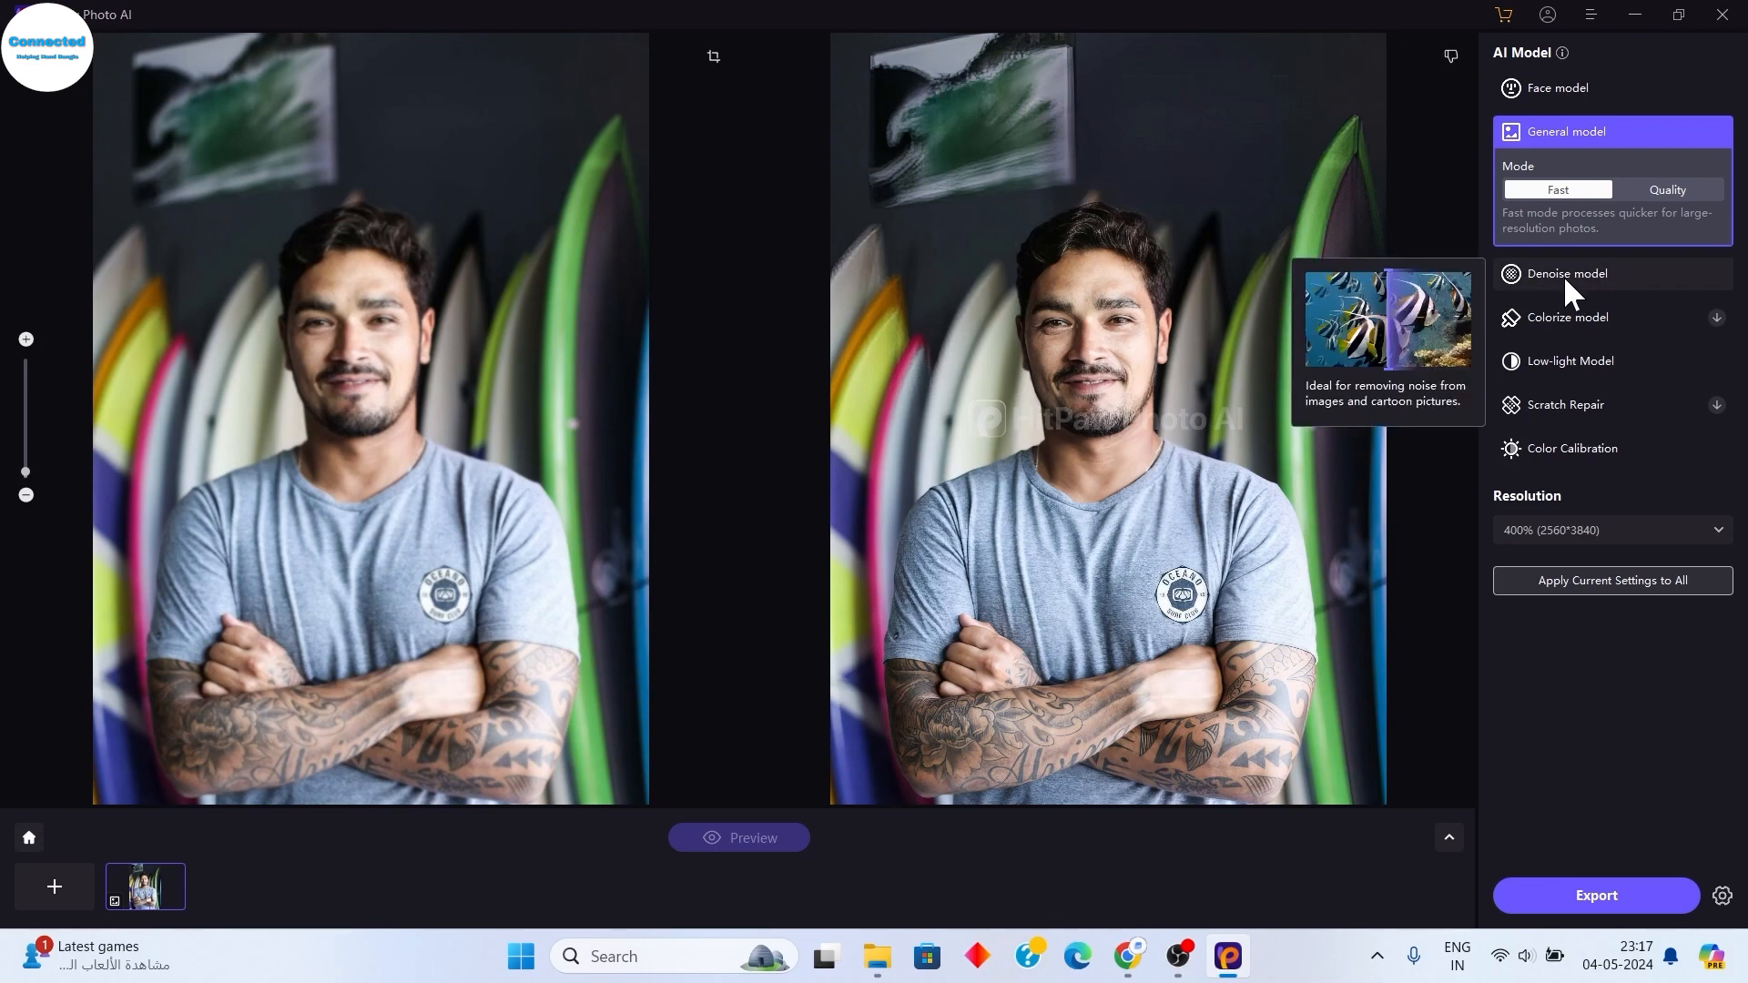
{"action": "left_click", "coordinate": [1564, 275]}
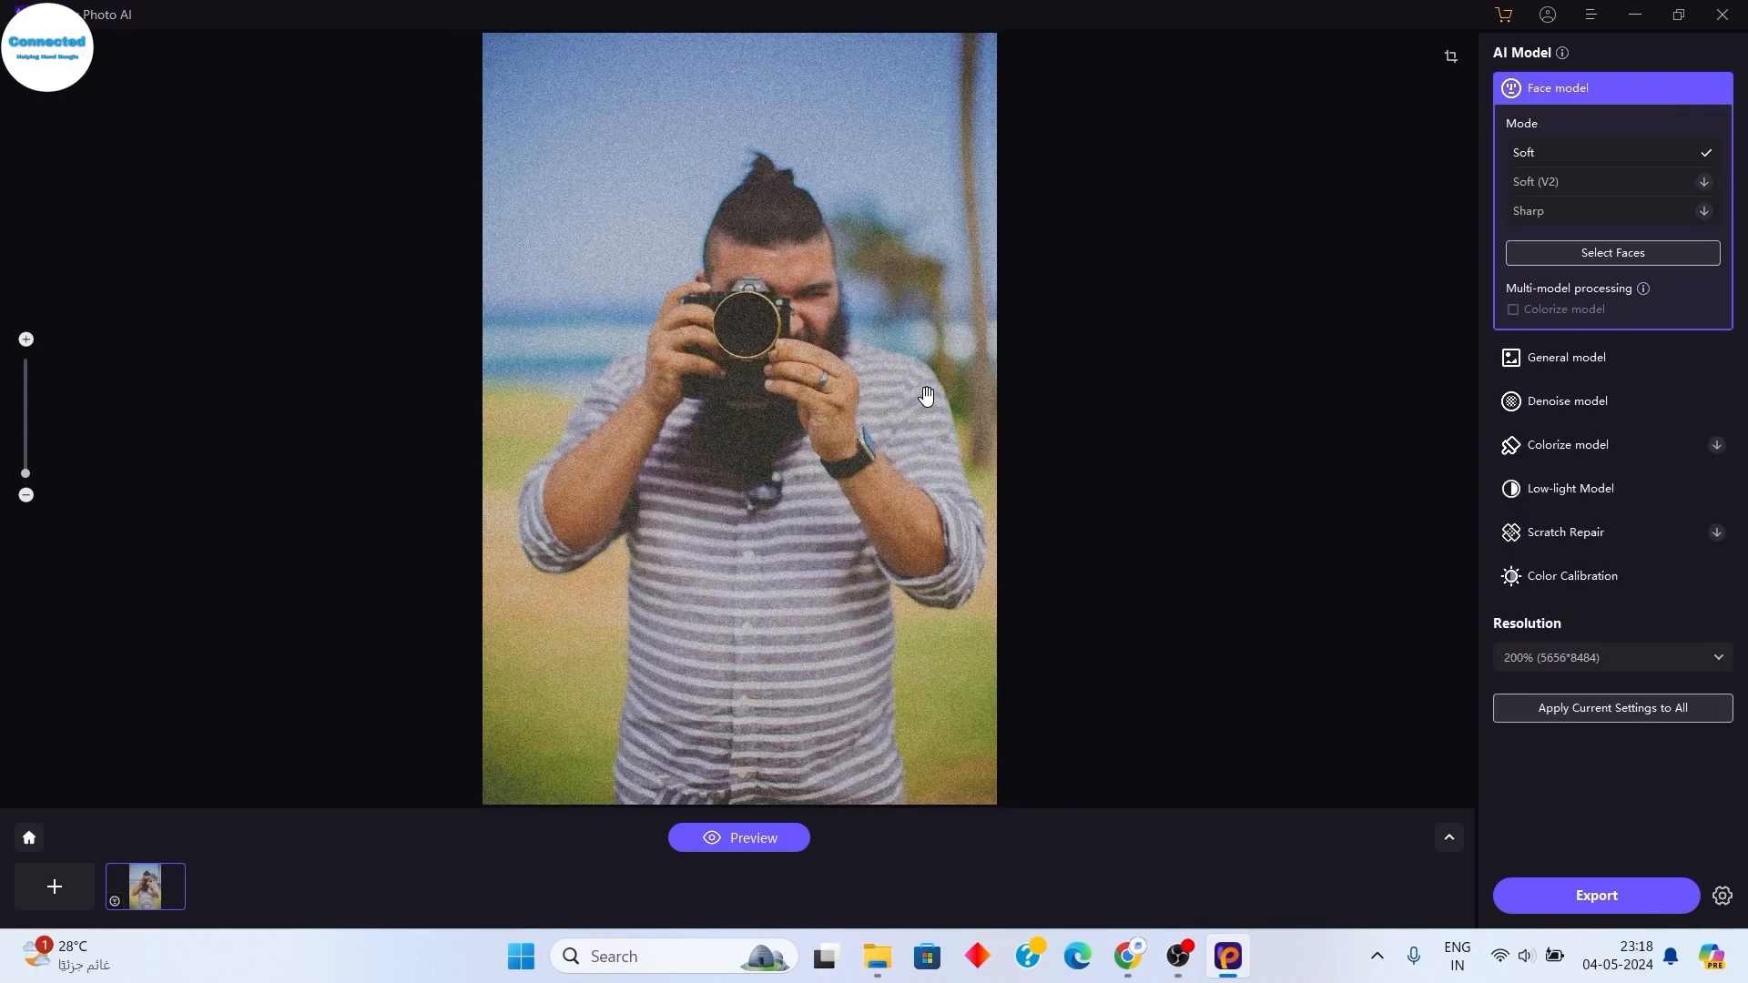
- Preview the noisy photo of the man with the camera using the Denoise model at 100% (2828*4242) resolution
{"action": "scroll", "coordinate": [926, 394], "scroll_direction": "up", "scroll_amount": 3}
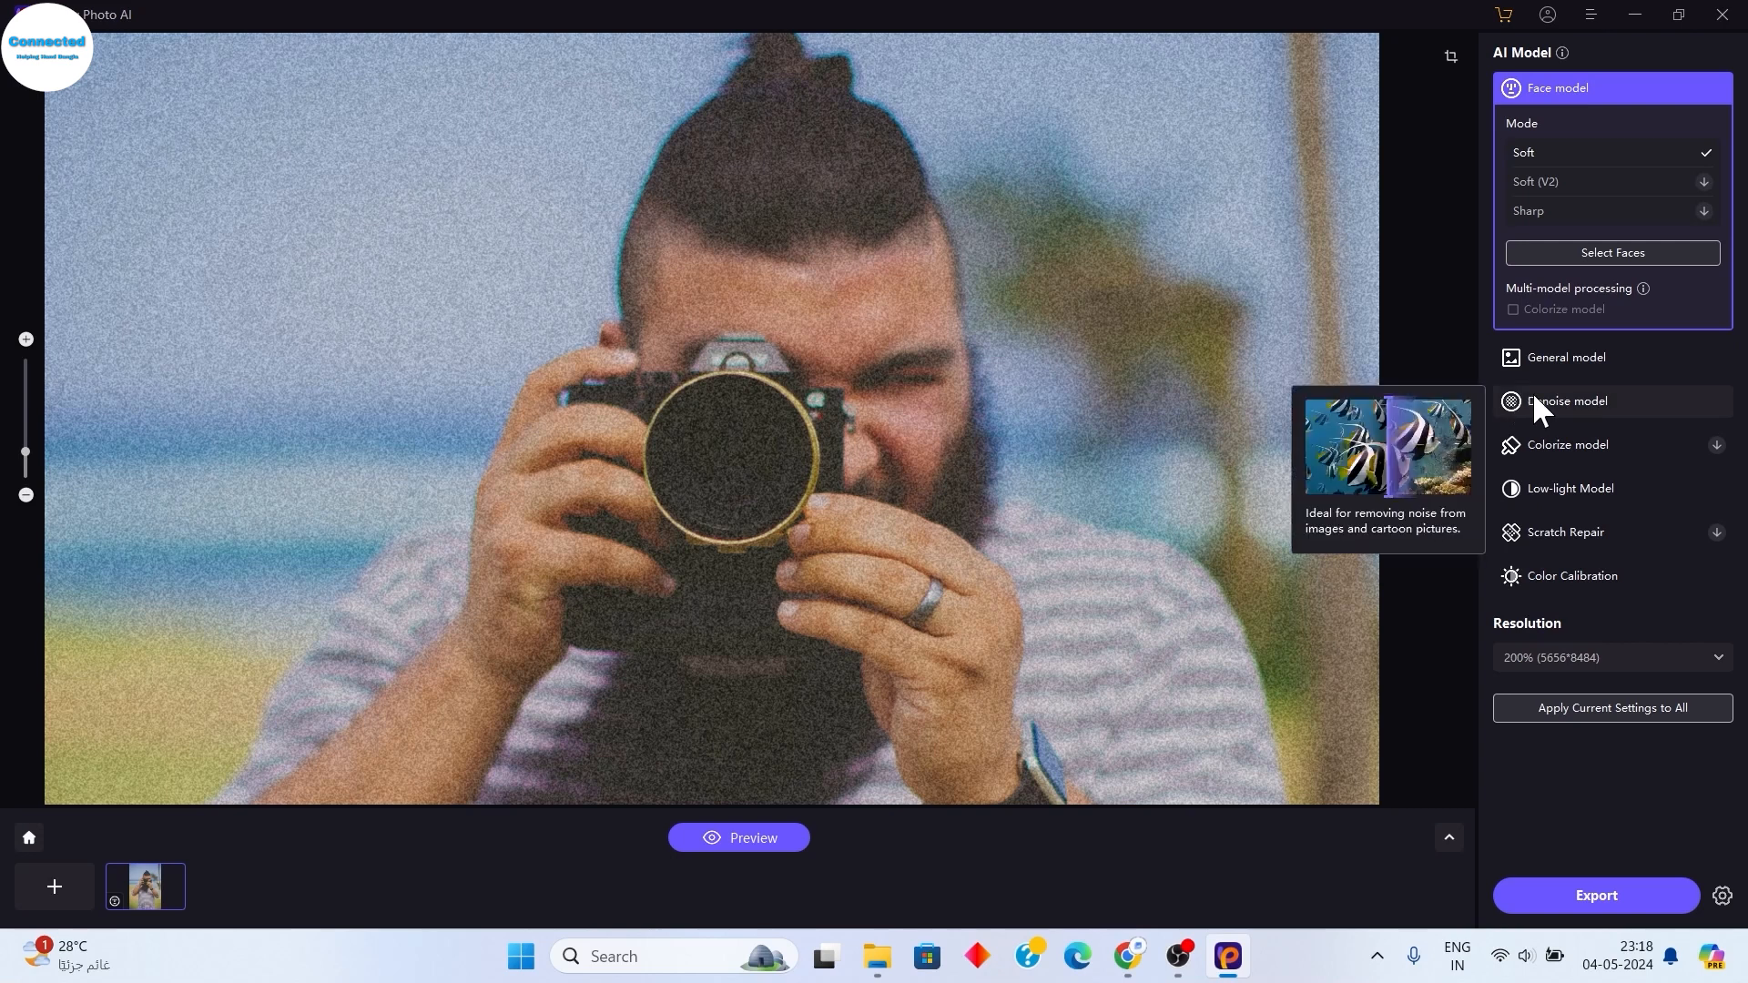
{"action": "left_click", "coordinate": [1586, 402]}
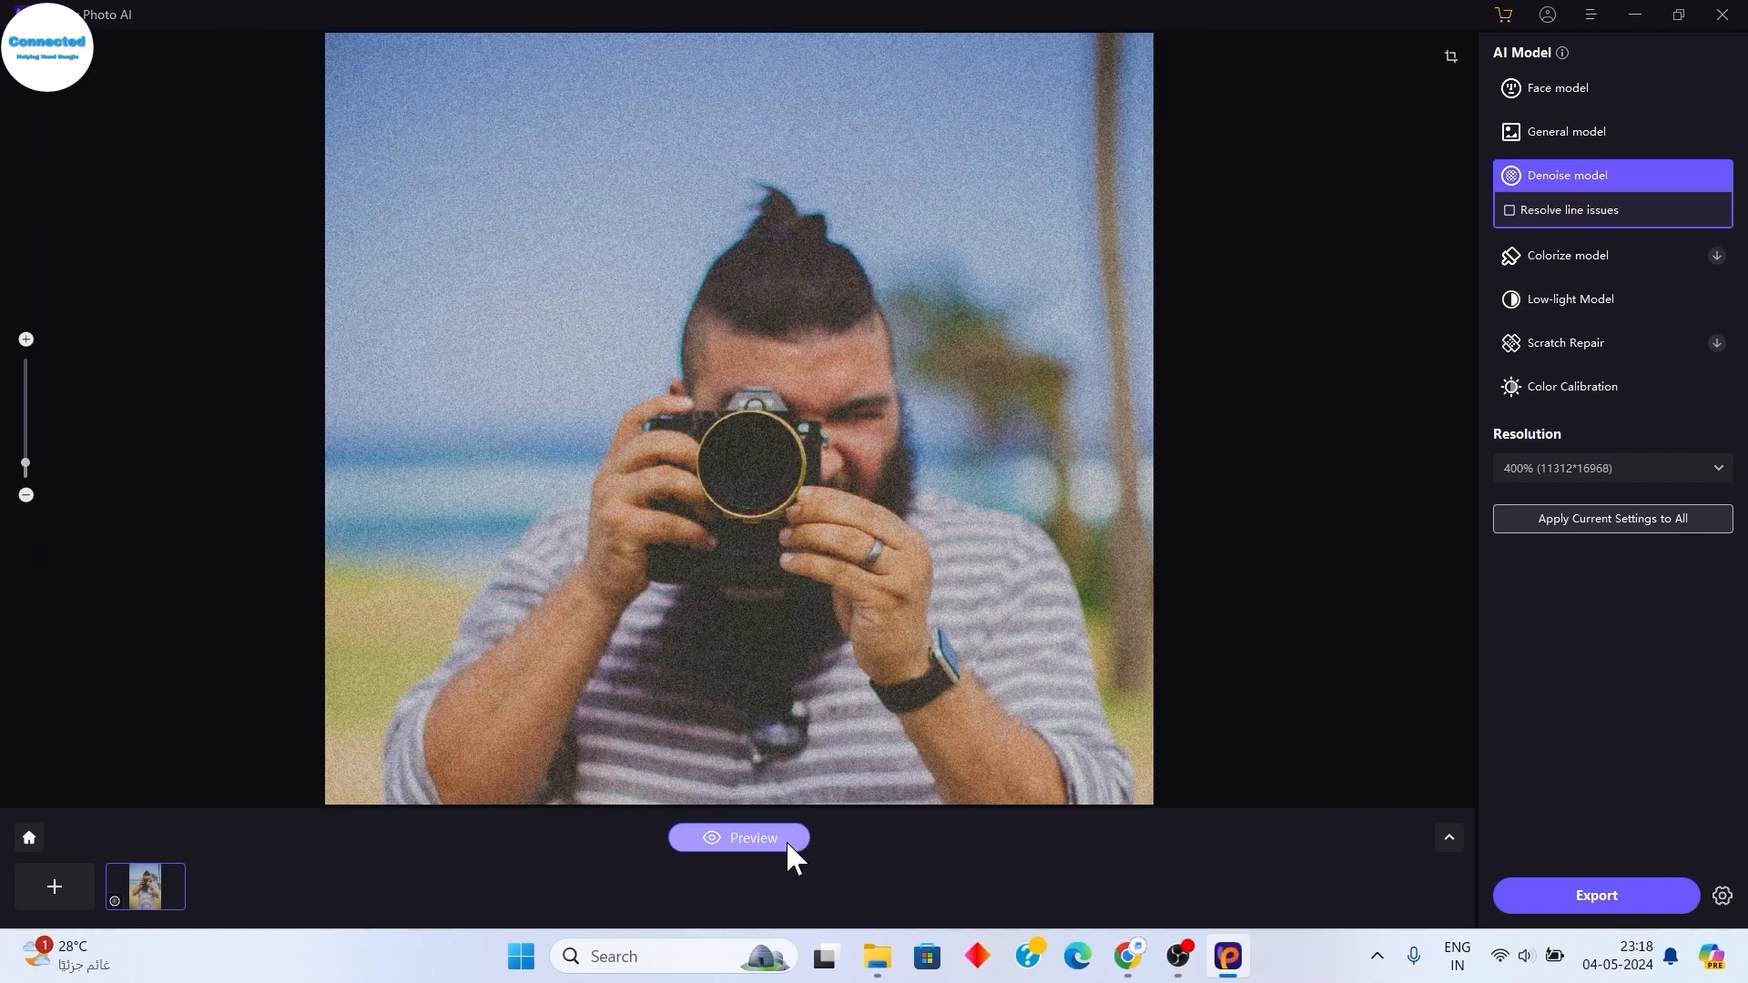
{"action": "left_click", "coordinate": [761, 839]}
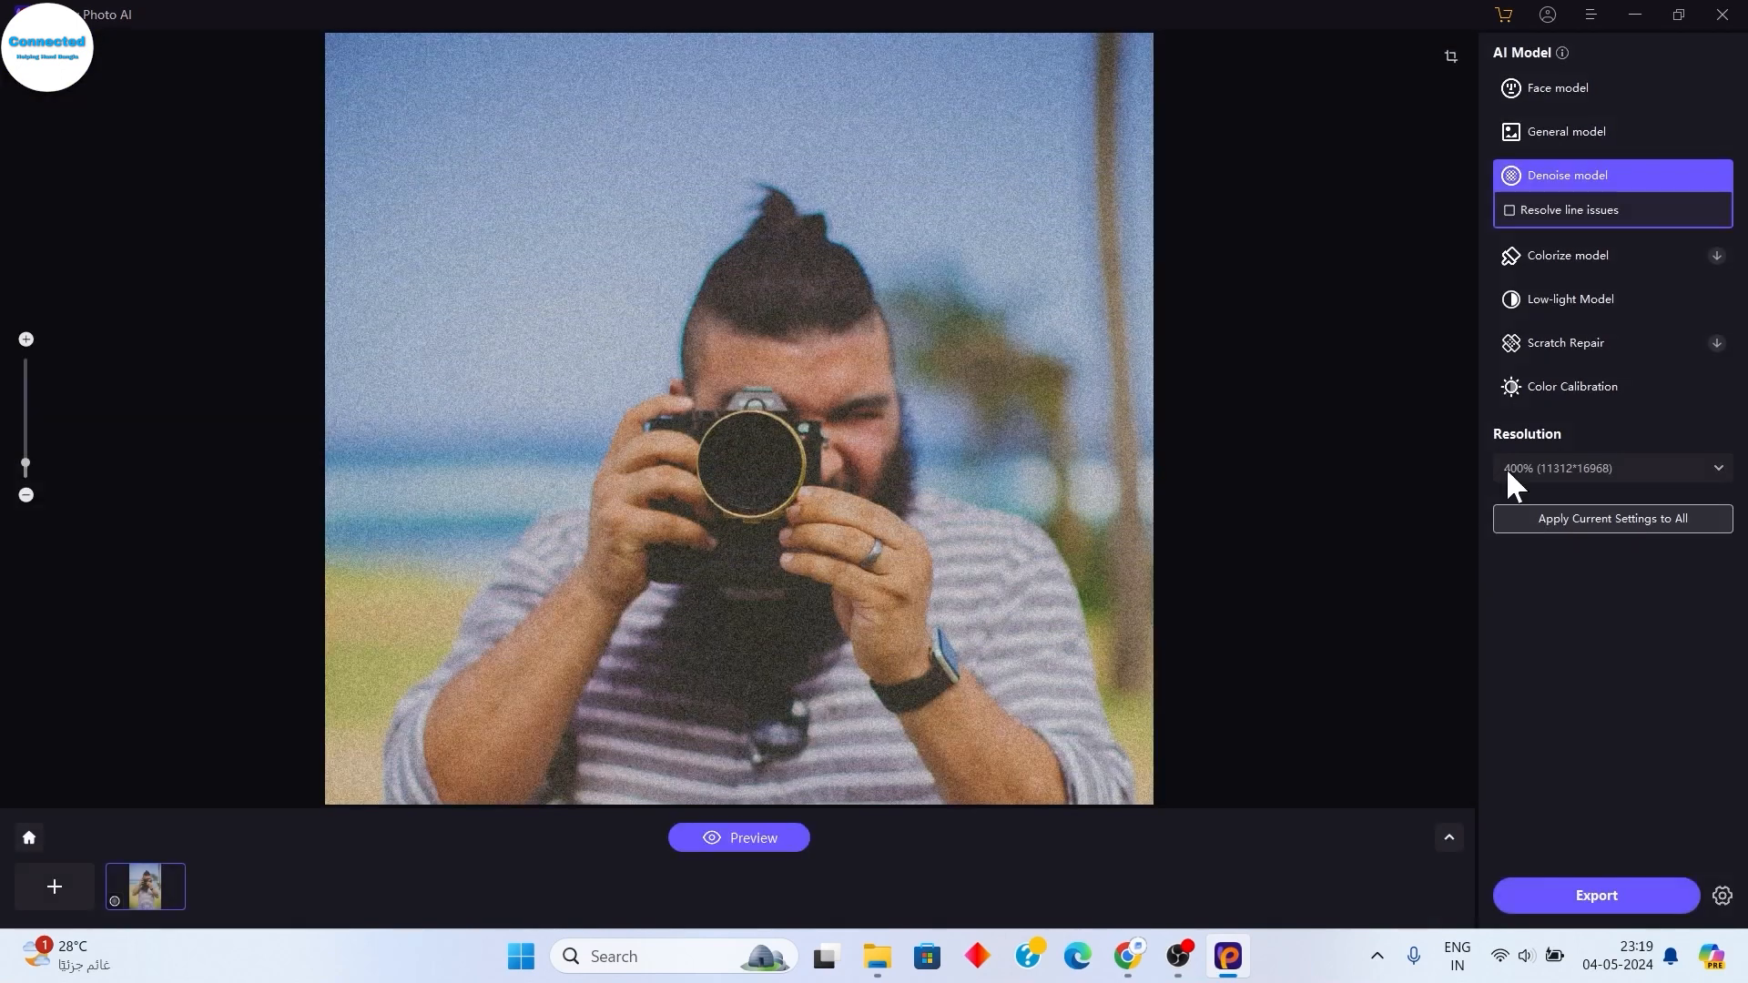
{"action": "left_click", "coordinate": [1559, 468]}
{"action": "left_click", "coordinate": [1566, 499]}
{"action": "left_click", "coordinate": [719, 838]}
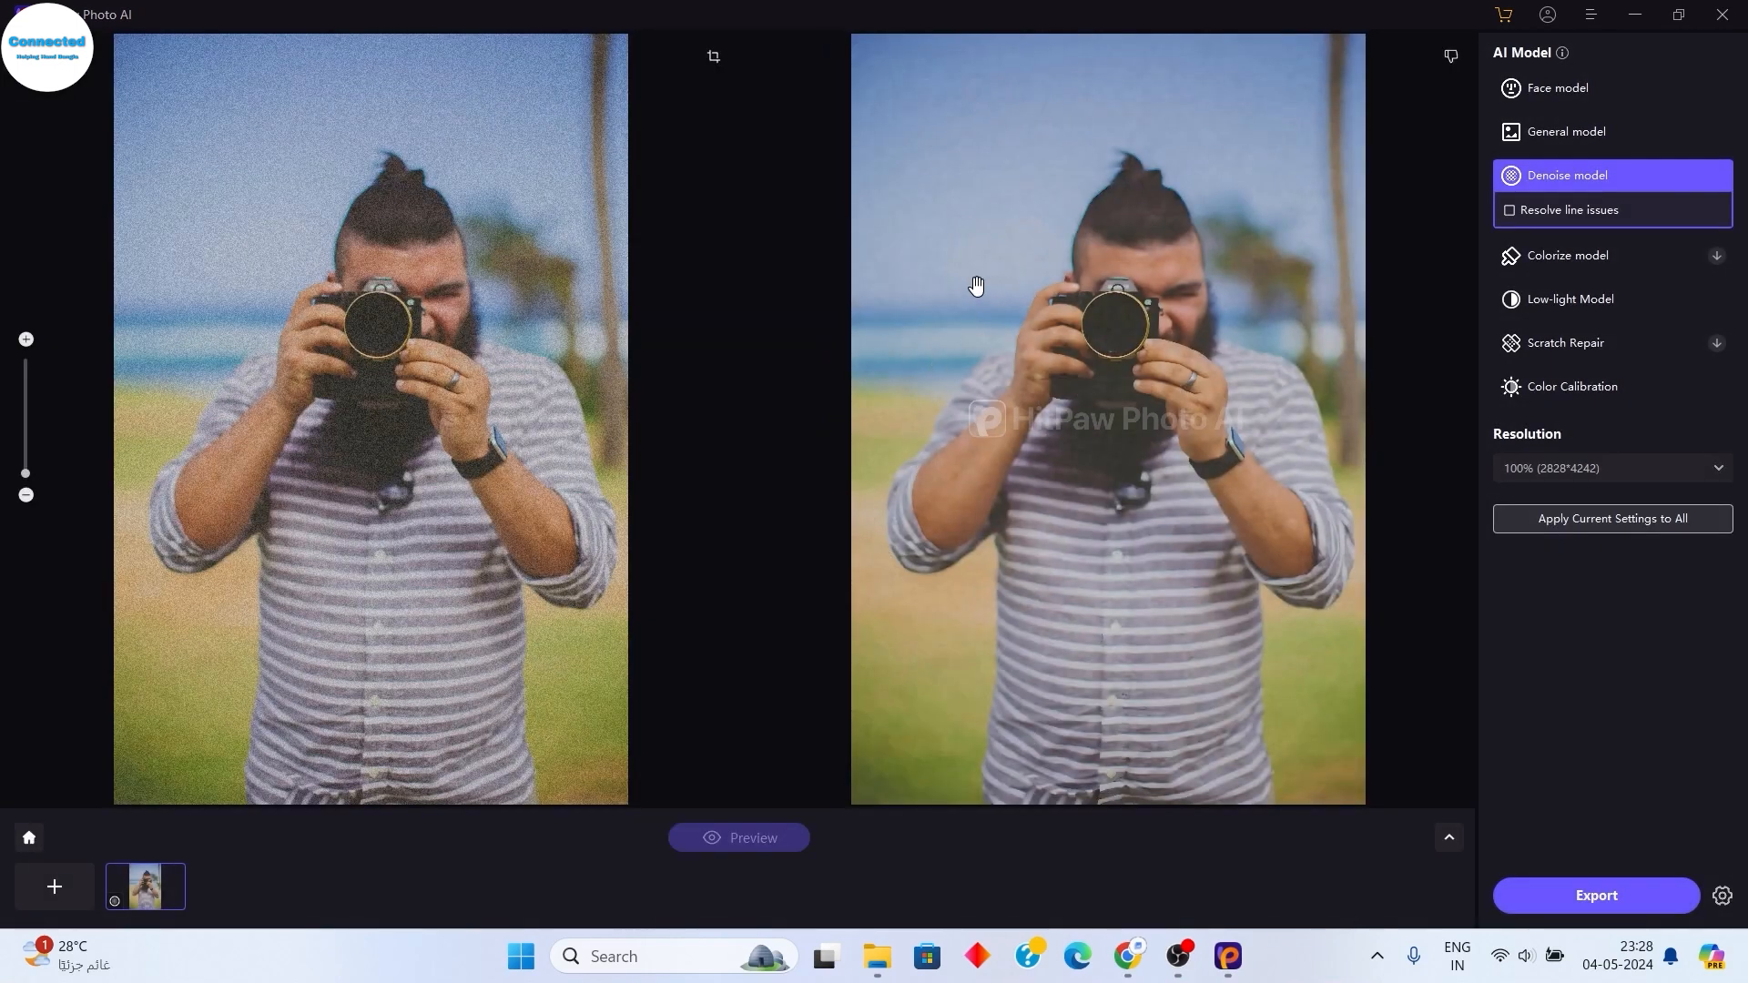
- Compare the denoised camera photo with the original up close, checking the face, hands and striped shirt
{"action": "scroll", "coordinate": [465, 414], "scroll_direction": "up", "scroll_amount": 3}
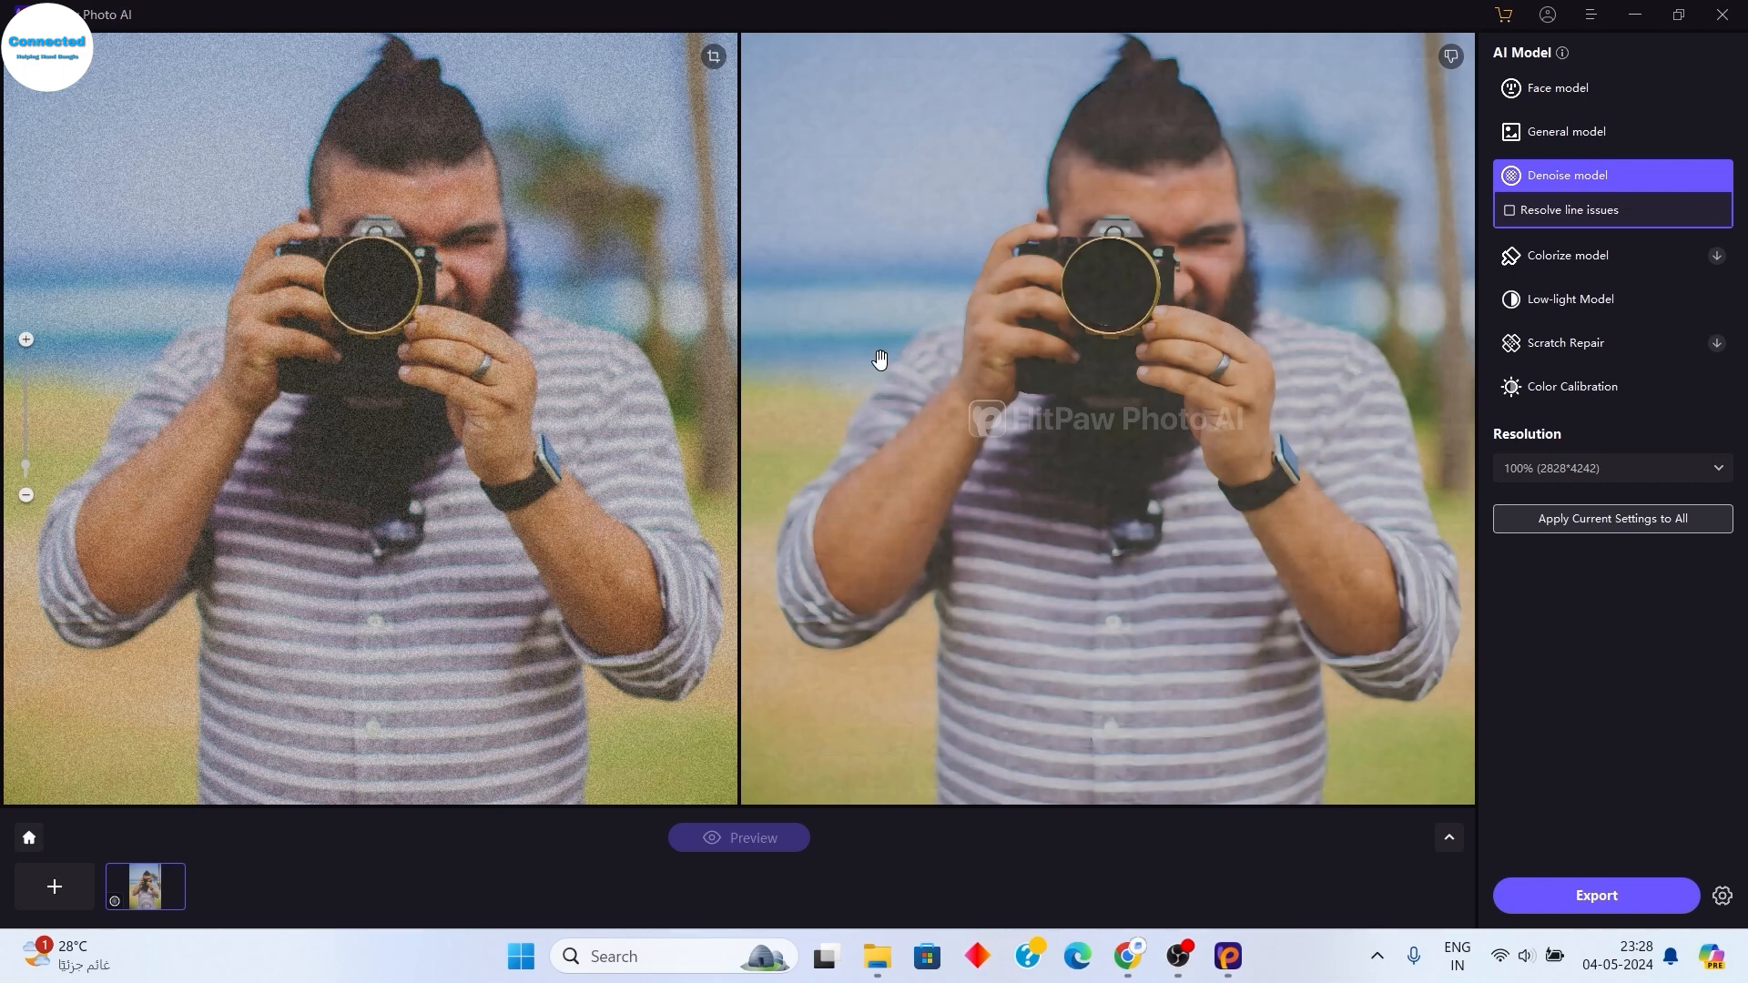
{"action": "scroll", "coordinate": [834, 408], "scroll_direction": "up", "scroll_amount": 2}
{"action": "scroll", "coordinate": [890, 202], "scroll_direction": "down", "scroll_amount": 5}
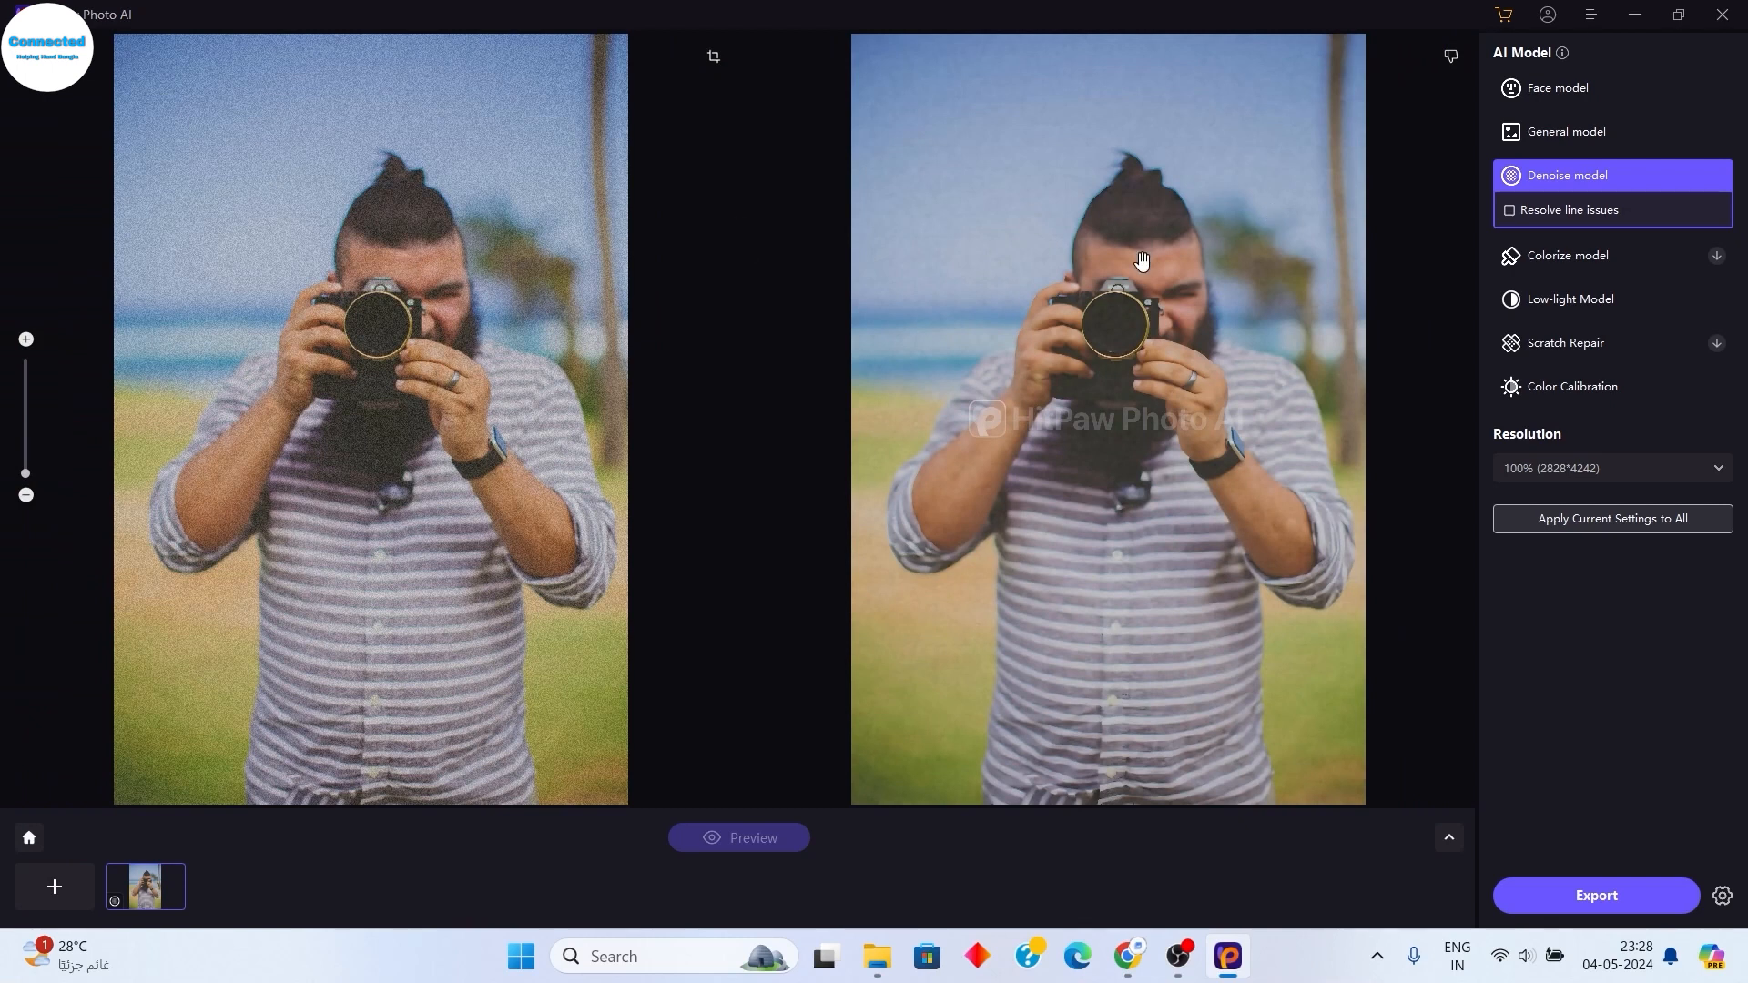
{"action": "scroll", "coordinate": [1163, 554], "scroll_direction": "up", "scroll_amount": 3}
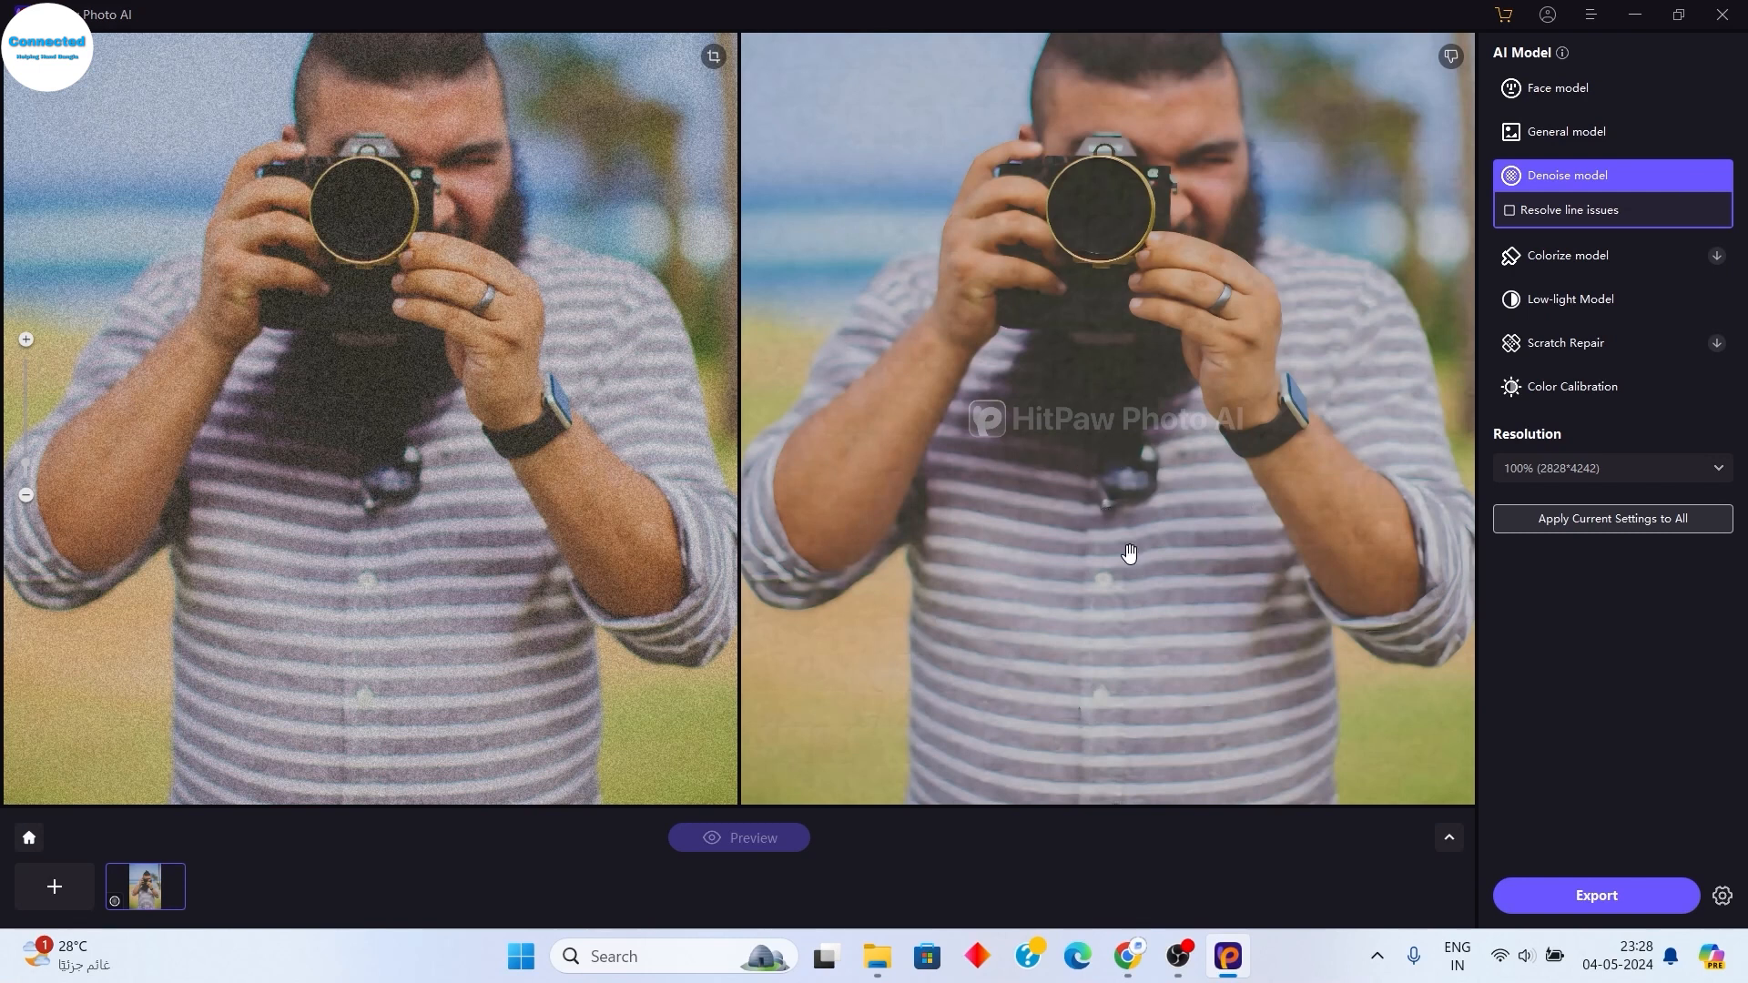
{"action": "scroll", "coordinate": [1147, 570], "scroll_direction": "down", "scroll_amount": 1}
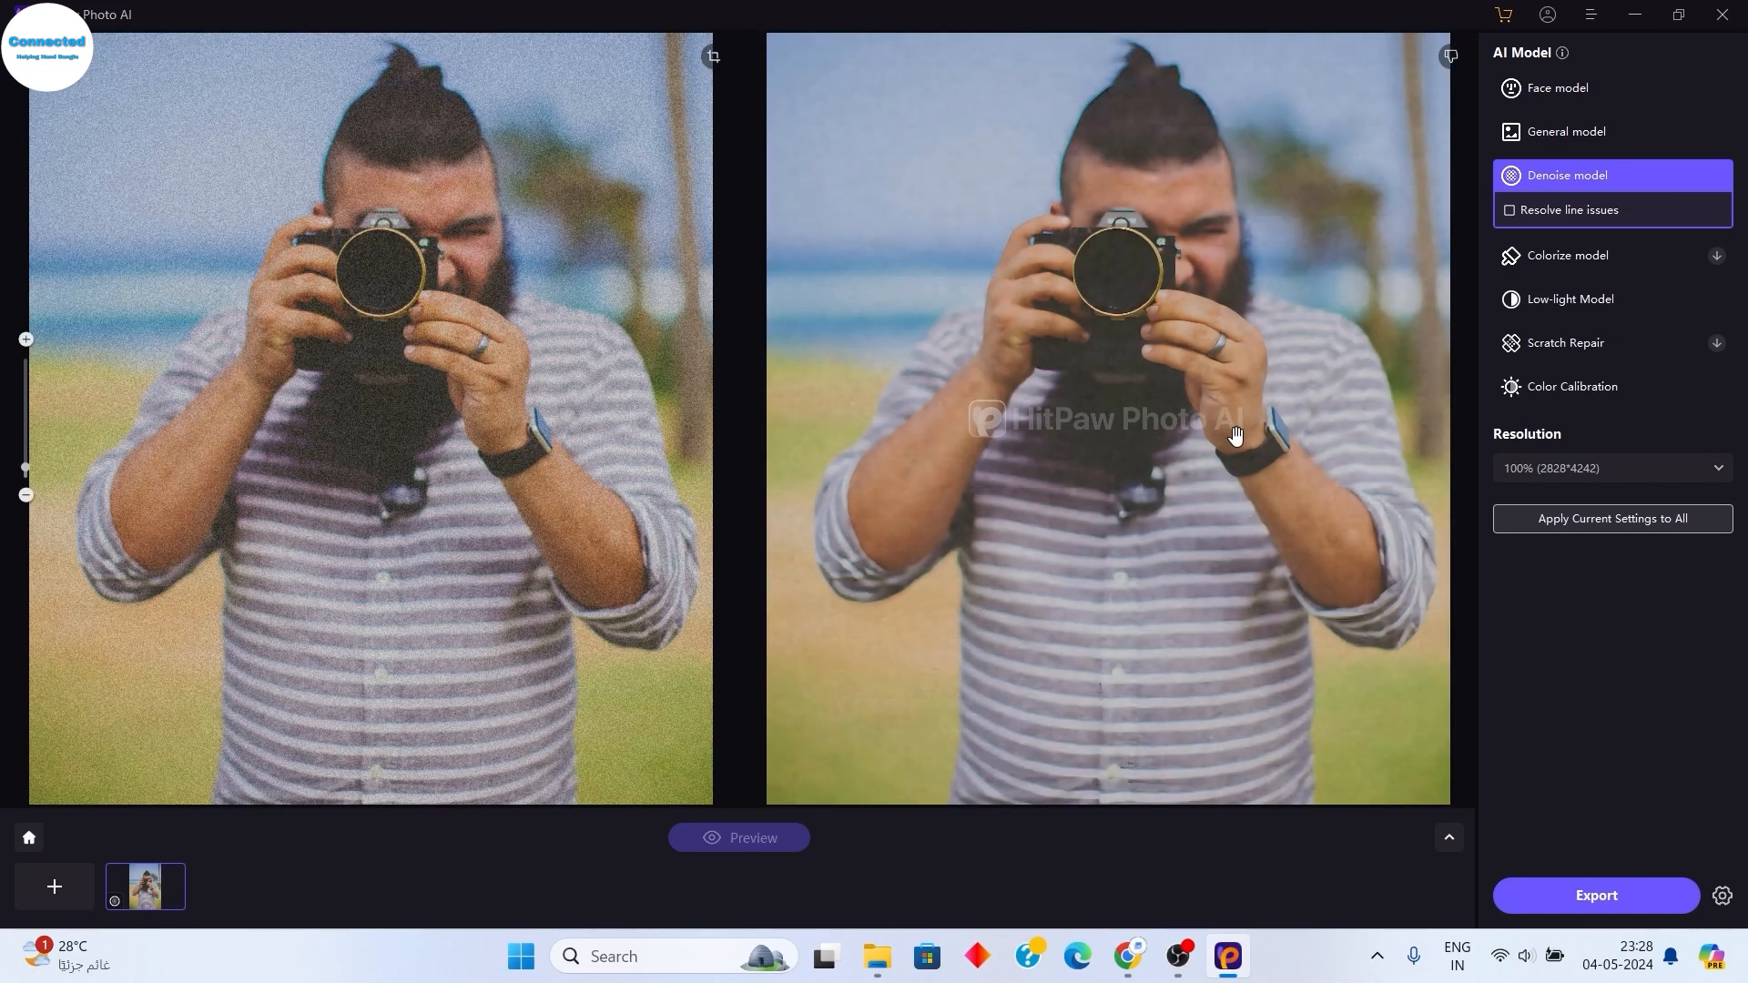
{"action": "scroll", "coordinate": [1272, 570], "scroll_direction": "down", "scroll_amount": 1}
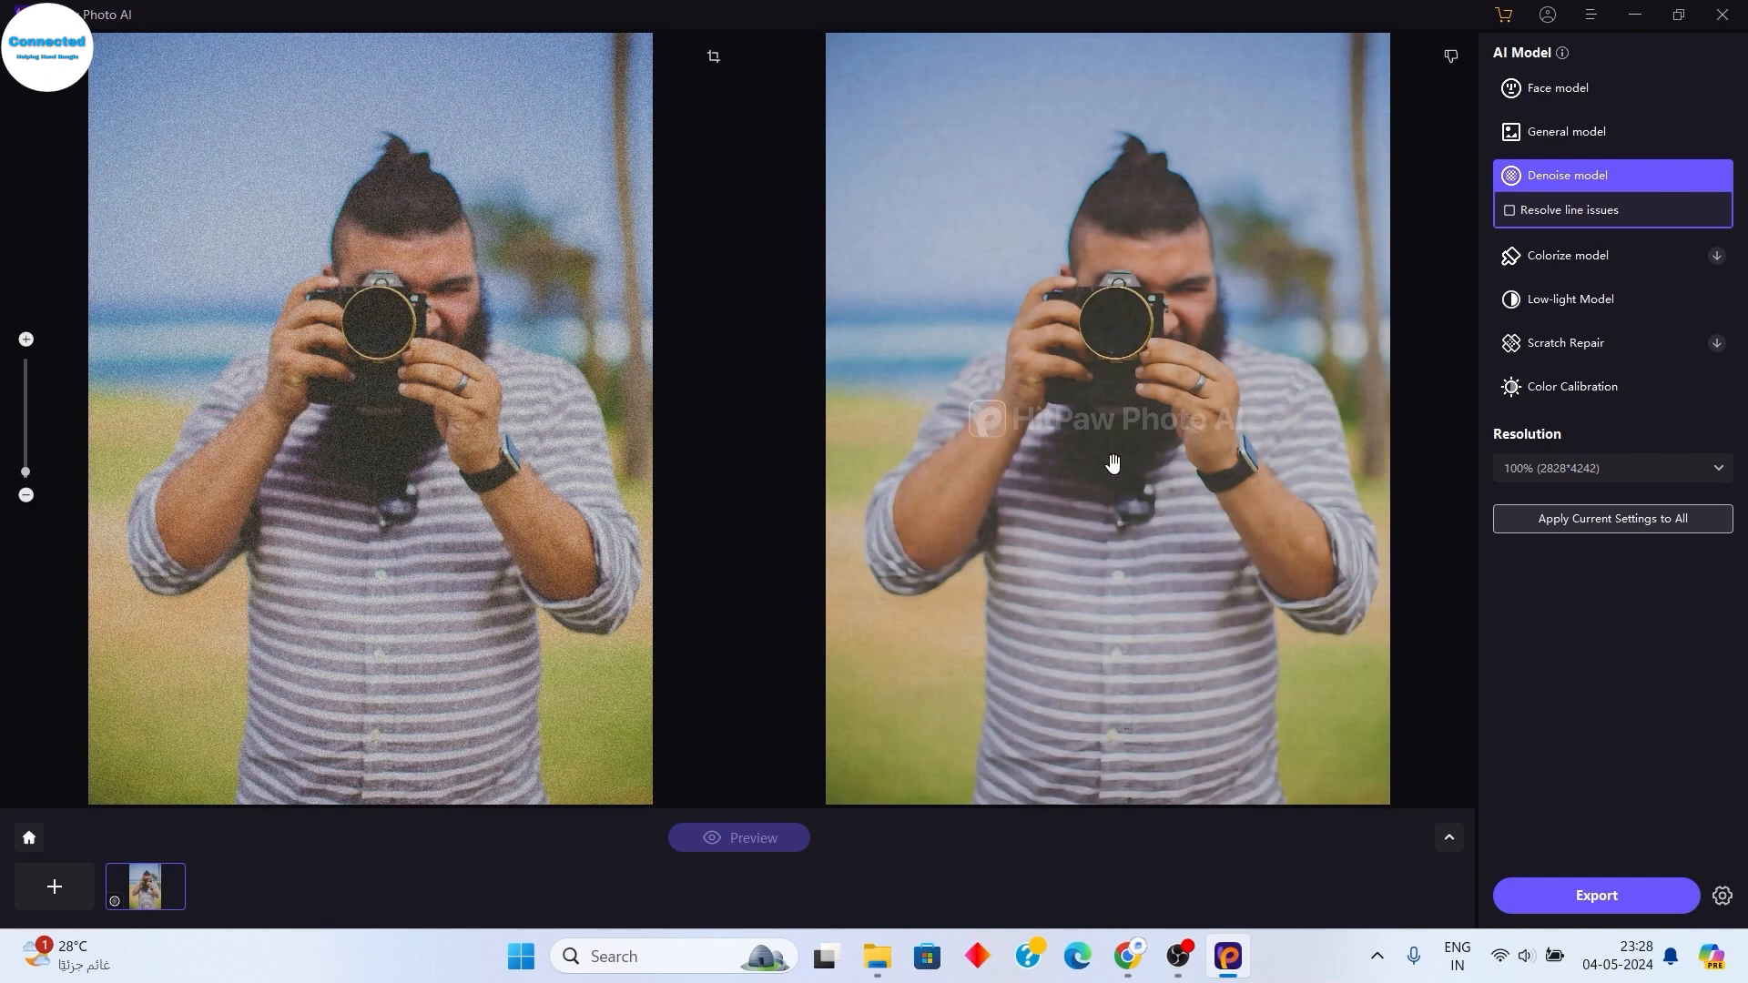
{"action": "scroll", "coordinate": [1139, 482], "scroll_direction": "up", "scroll_amount": 2}
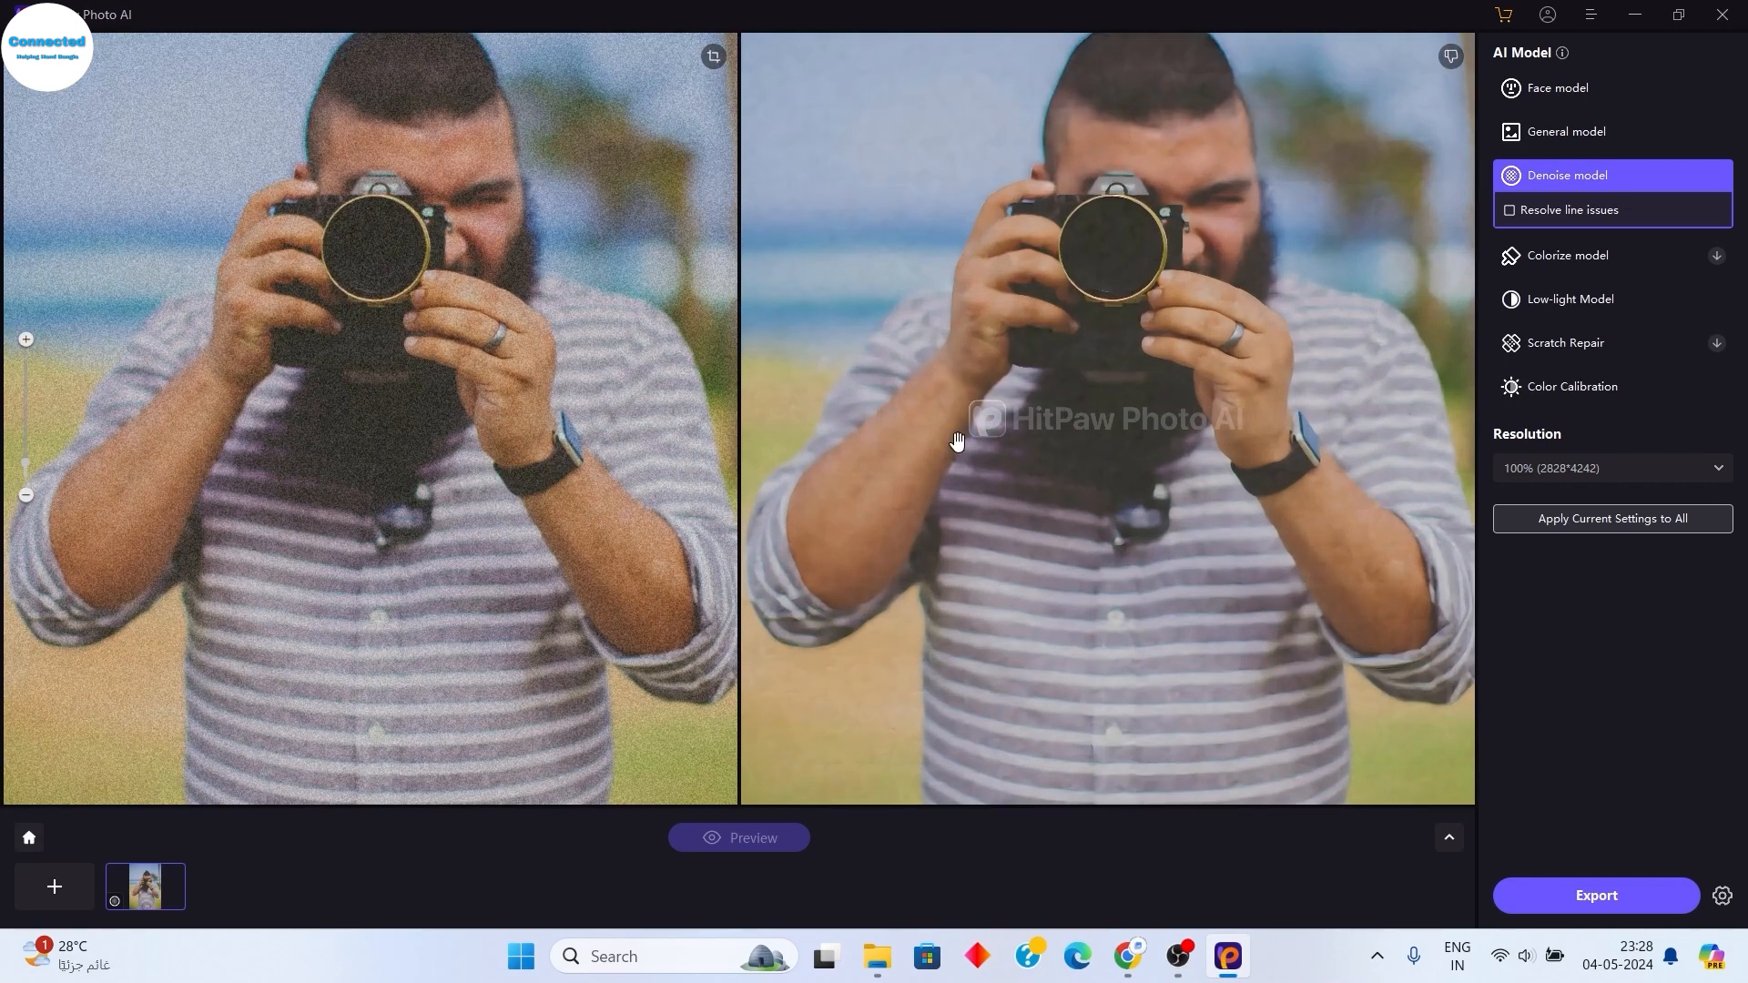
{"action": "scroll", "coordinate": [956, 441], "scroll_direction": "down", "scroll_amount": 3}
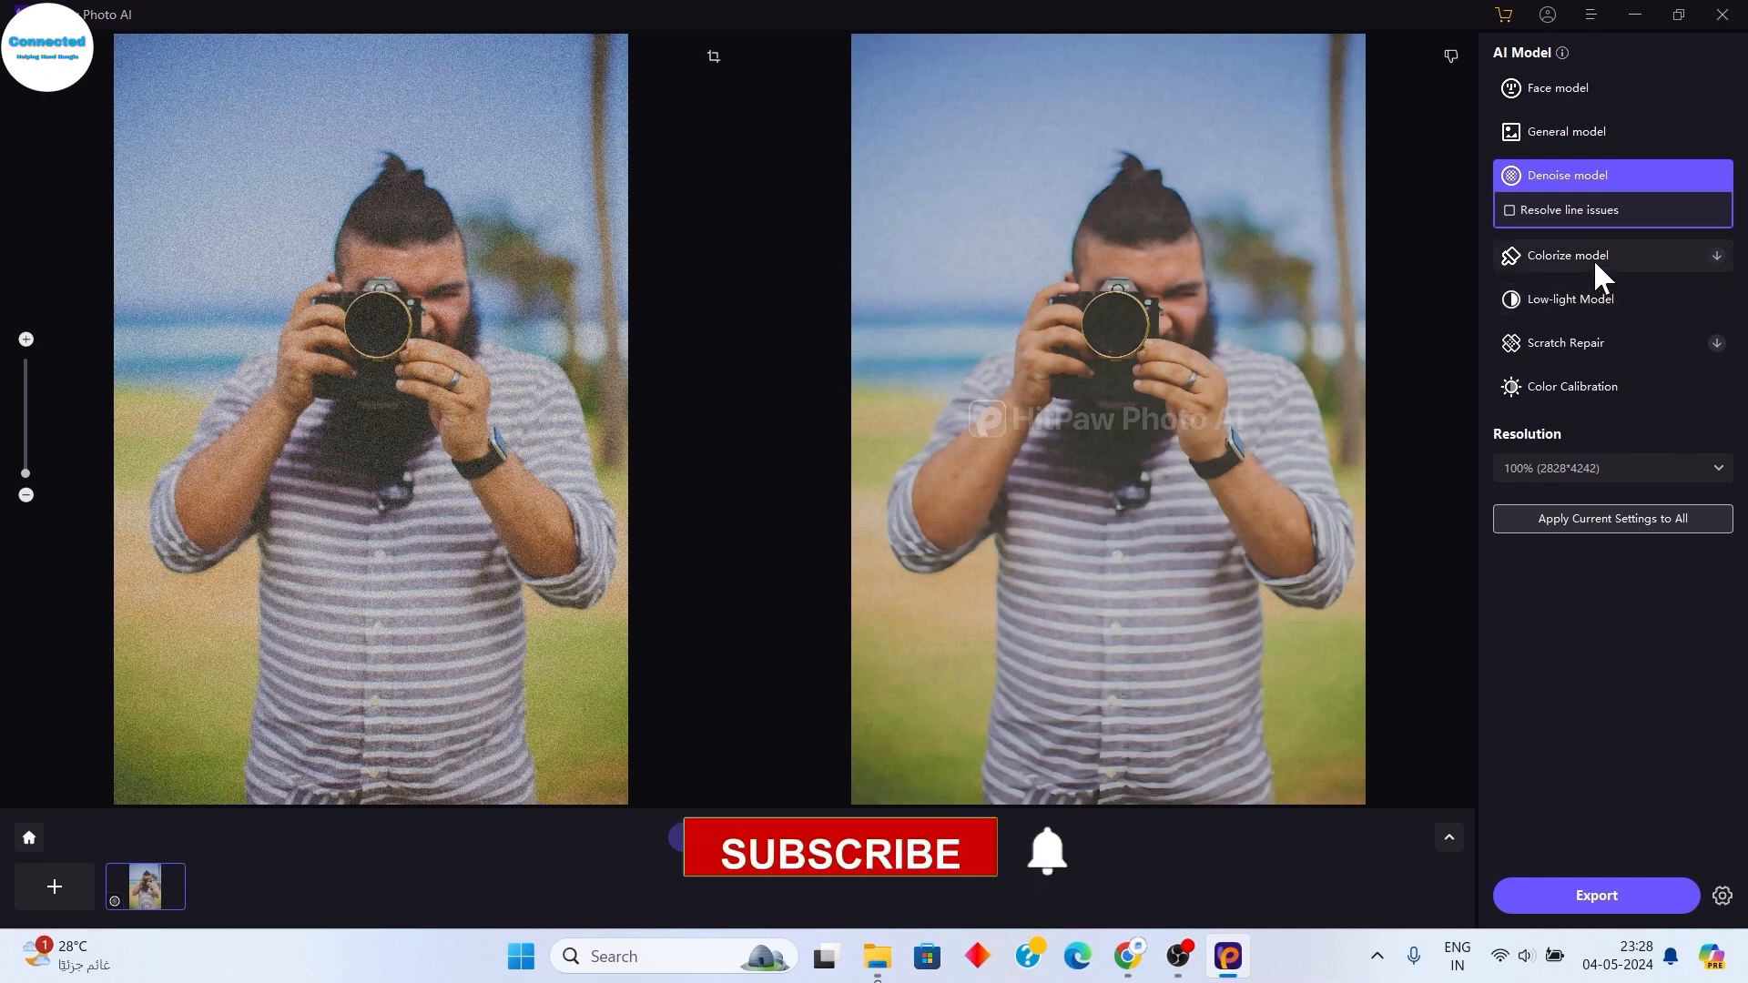
- Replace the camera photo in the image list with the b&w flower image
{"action": "mouse_move", "coordinate": [1592, 255]}
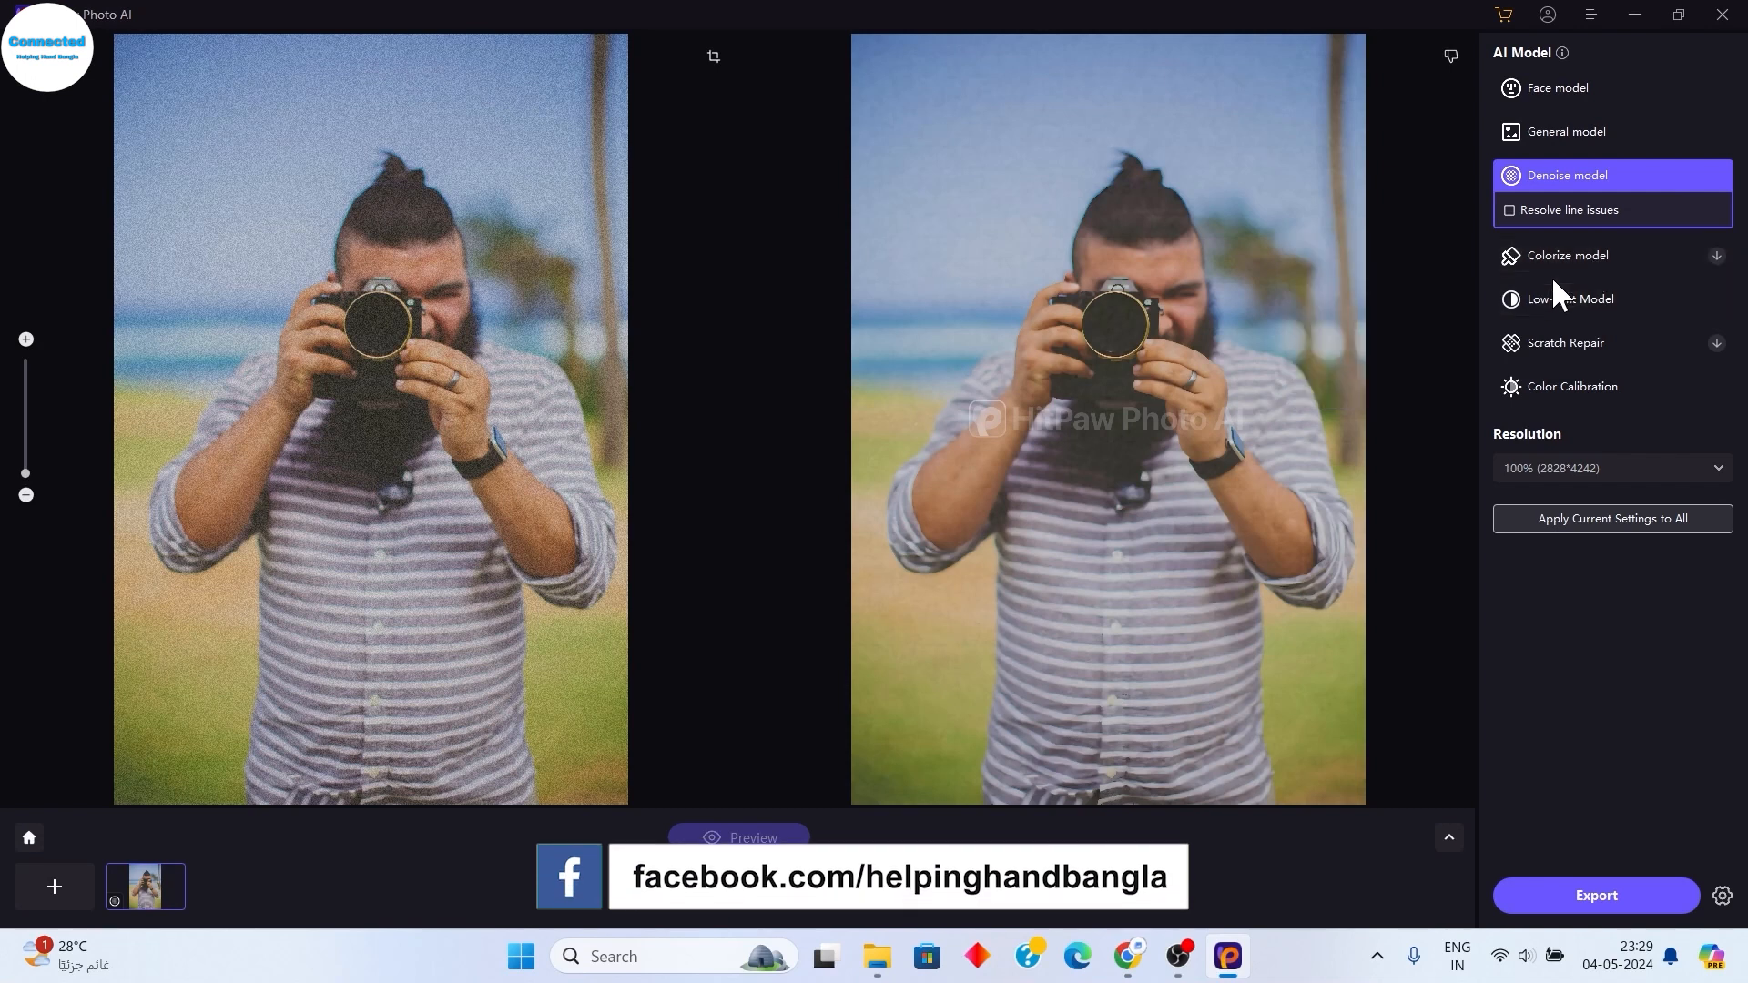
{"action": "mouse_move", "coordinate": [173, 886]}
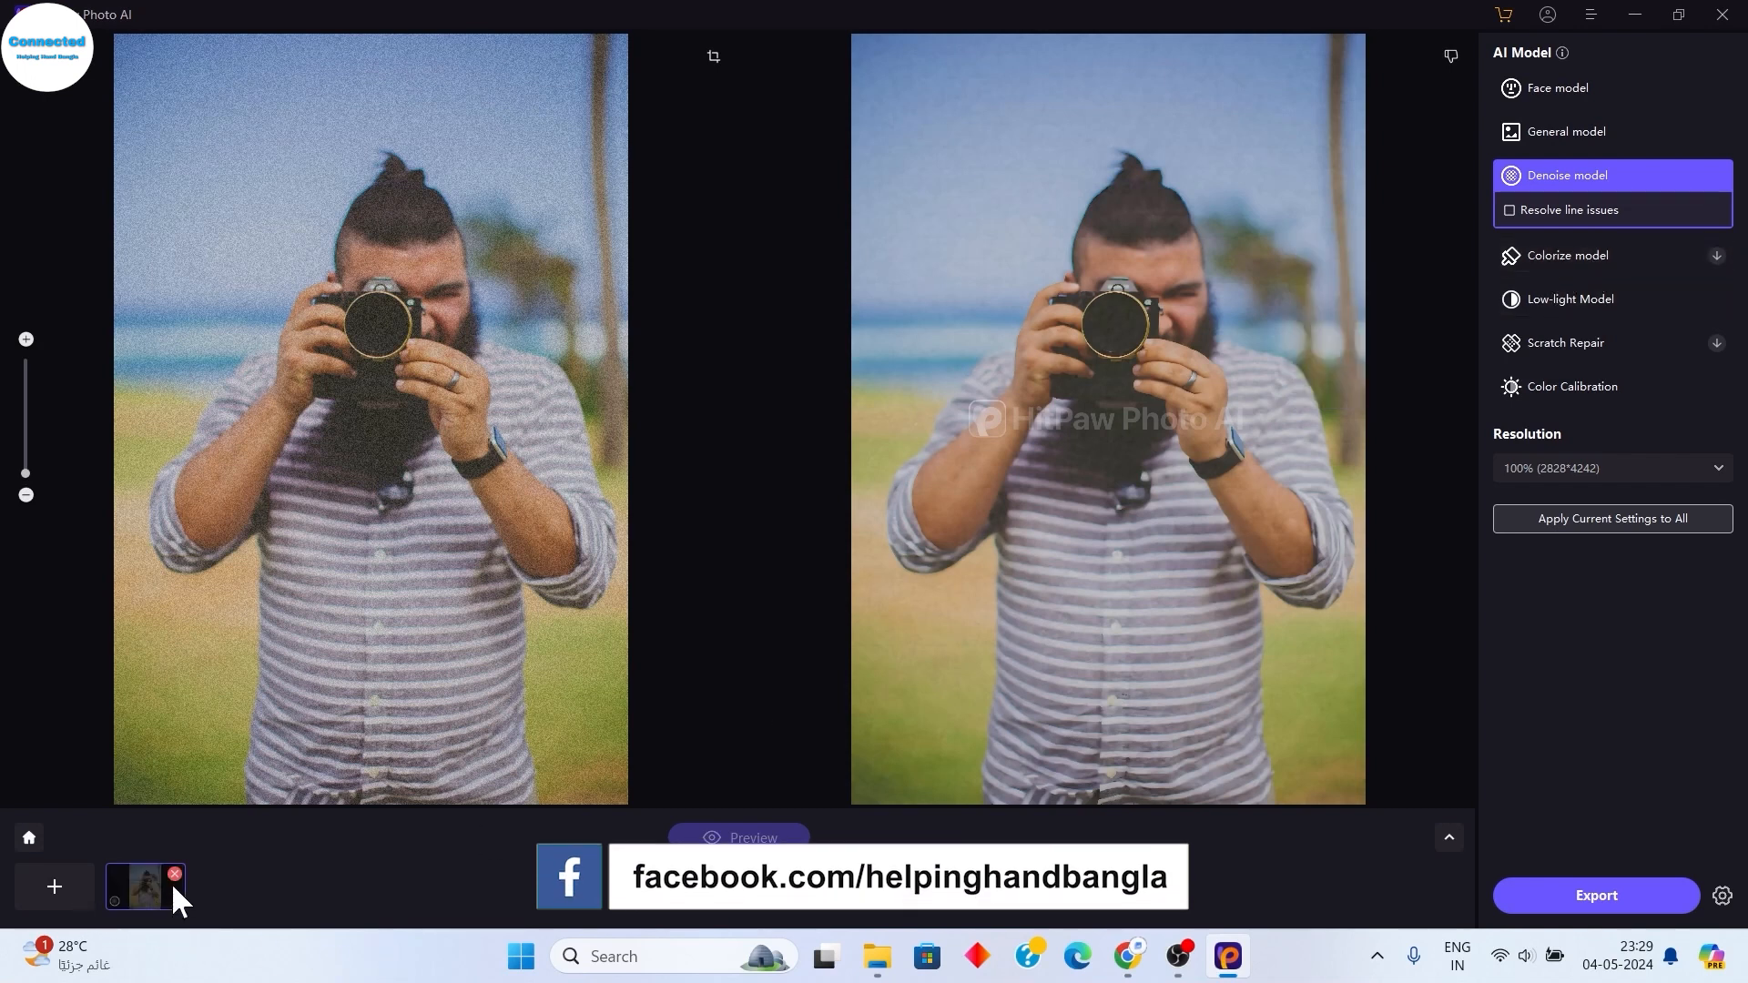
{"action": "left_click", "coordinate": [52, 888]}
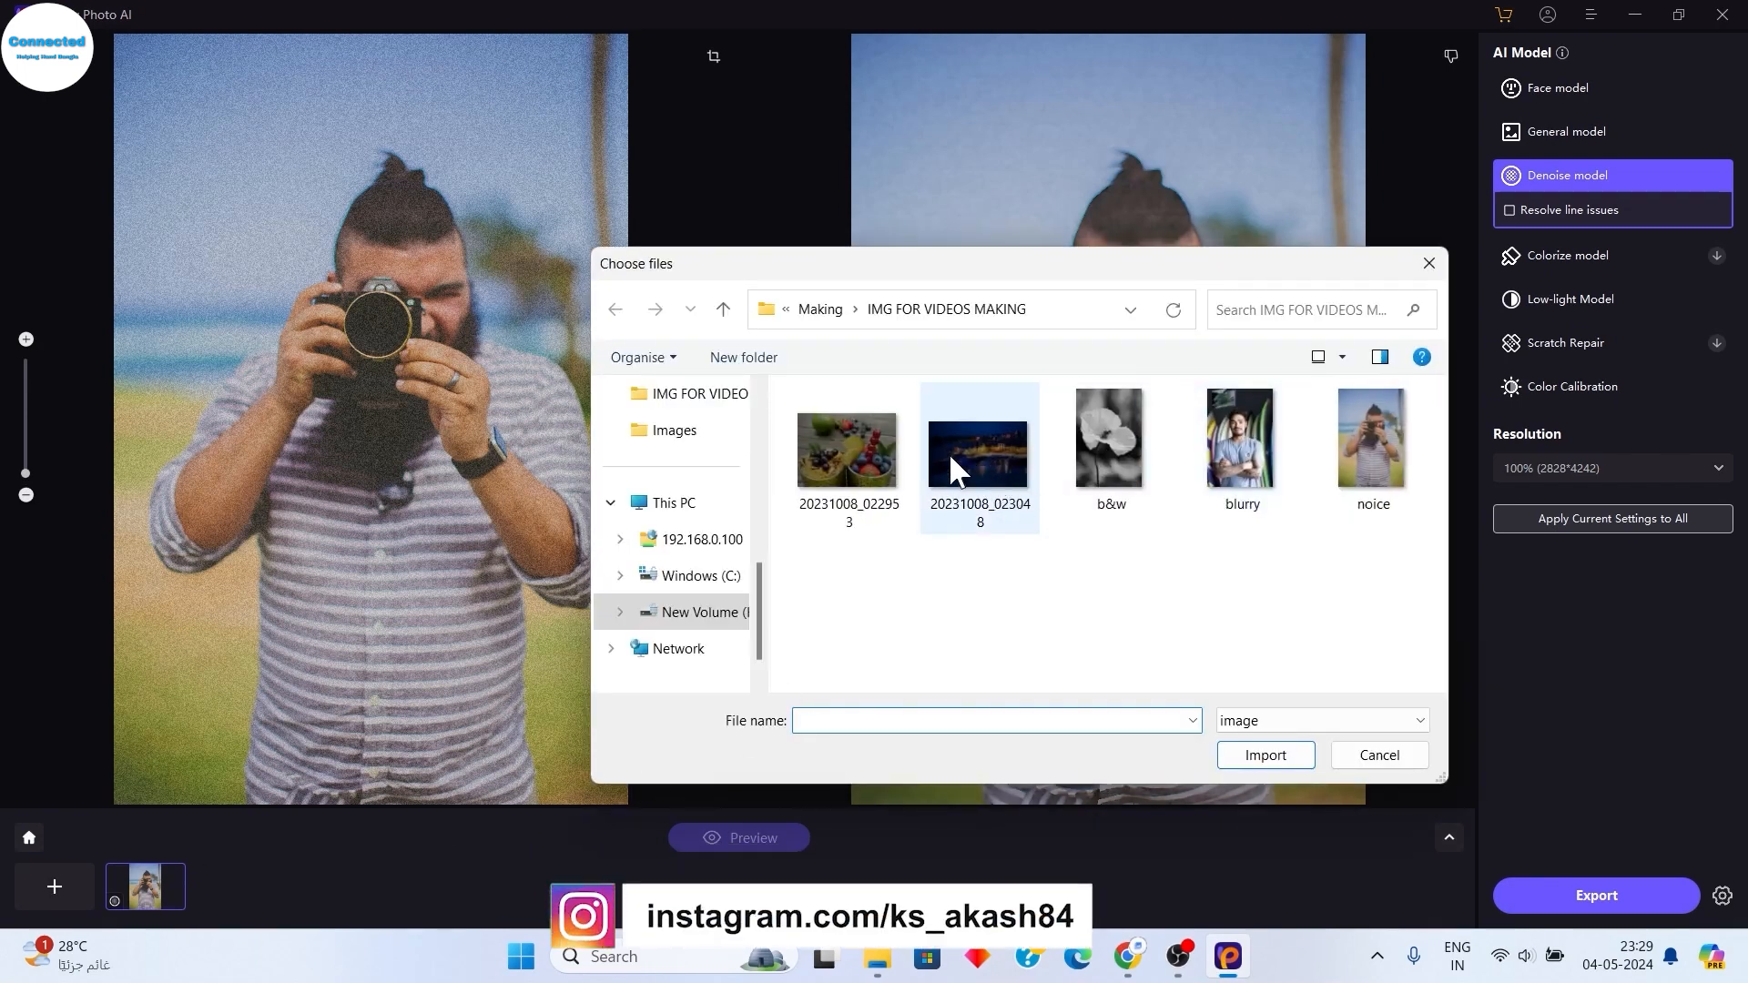
{"action": "left_click", "coordinate": [1109, 439]}
{"action": "left_click", "coordinate": [1264, 755]}
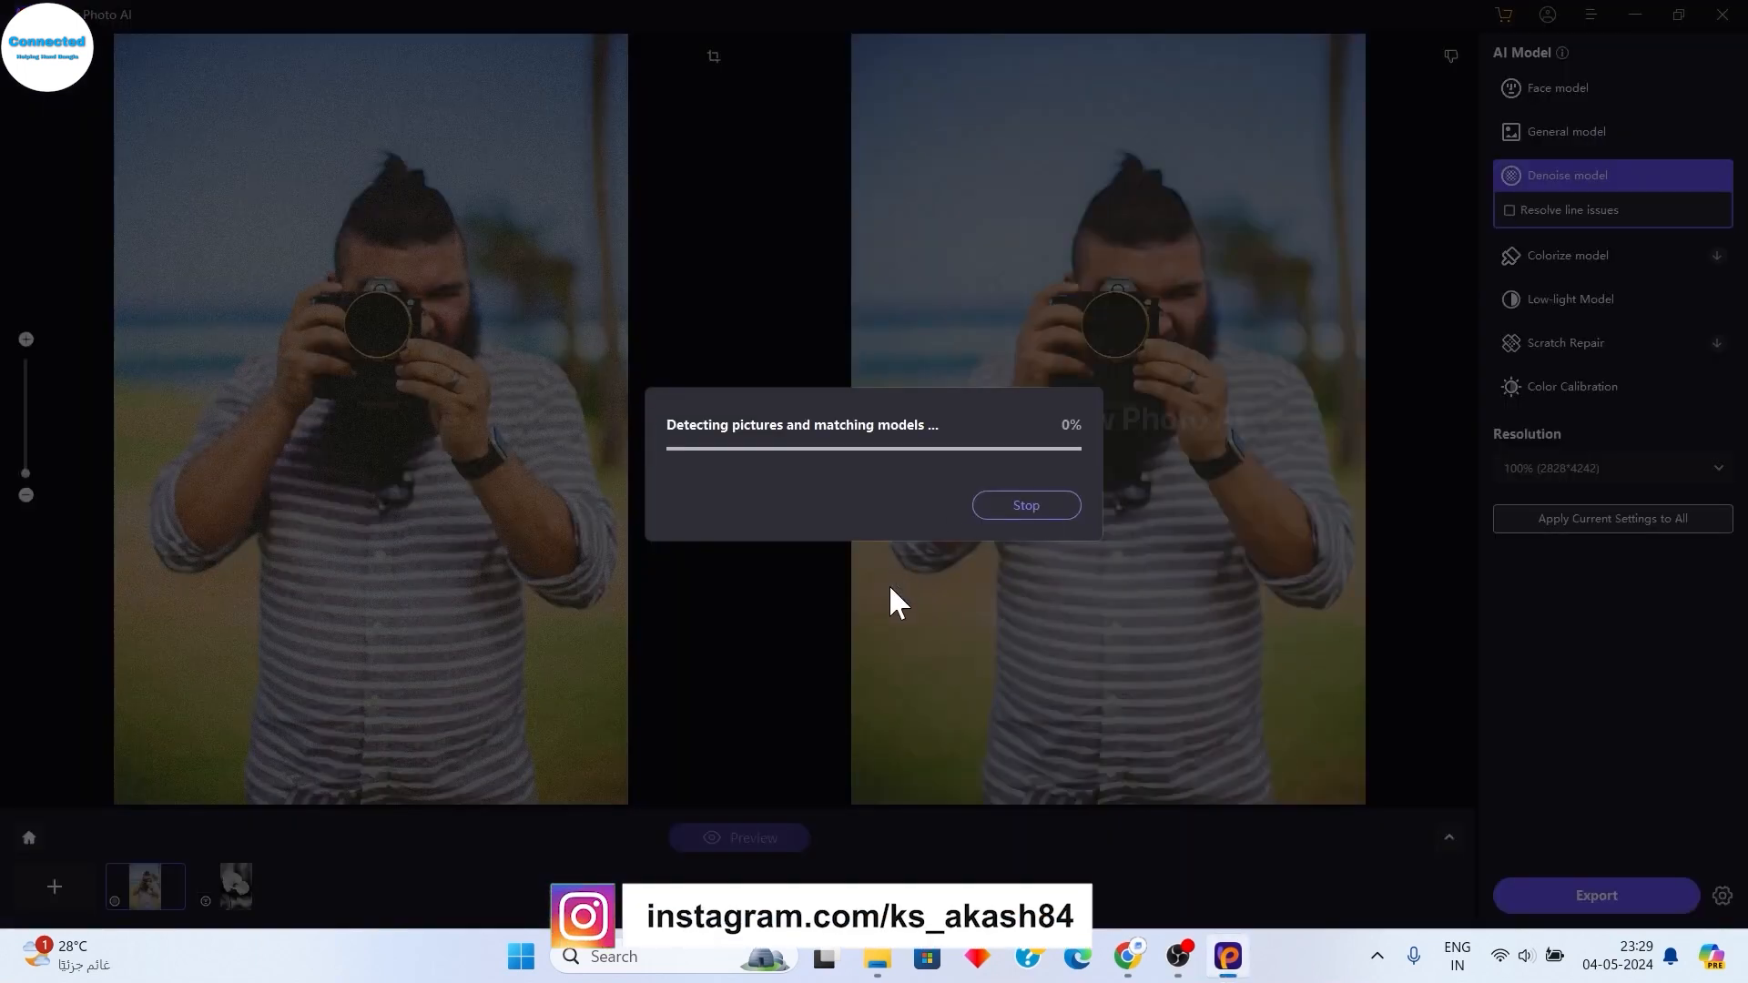
{"action": "left_click", "coordinate": [908, 520]}
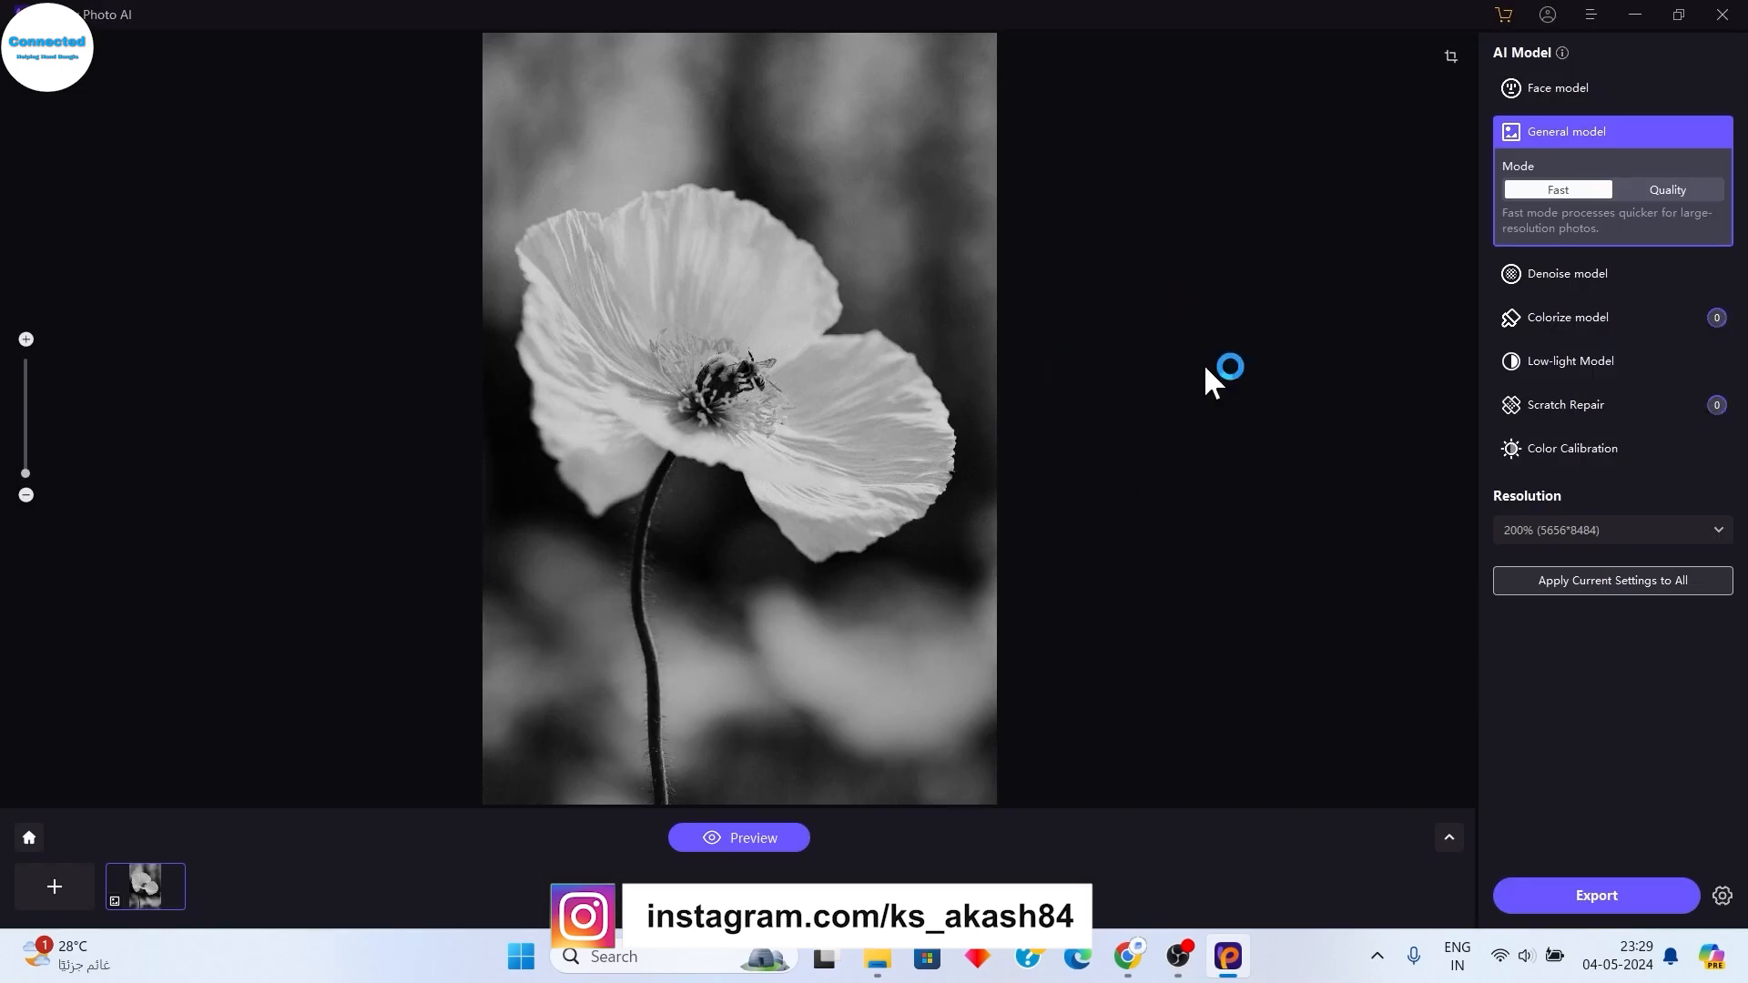
- Preview the flower photo with the Colorize model in B&W mode and compare it with the original up close
{"action": "left_click", "coordinate": [1576, 313]}
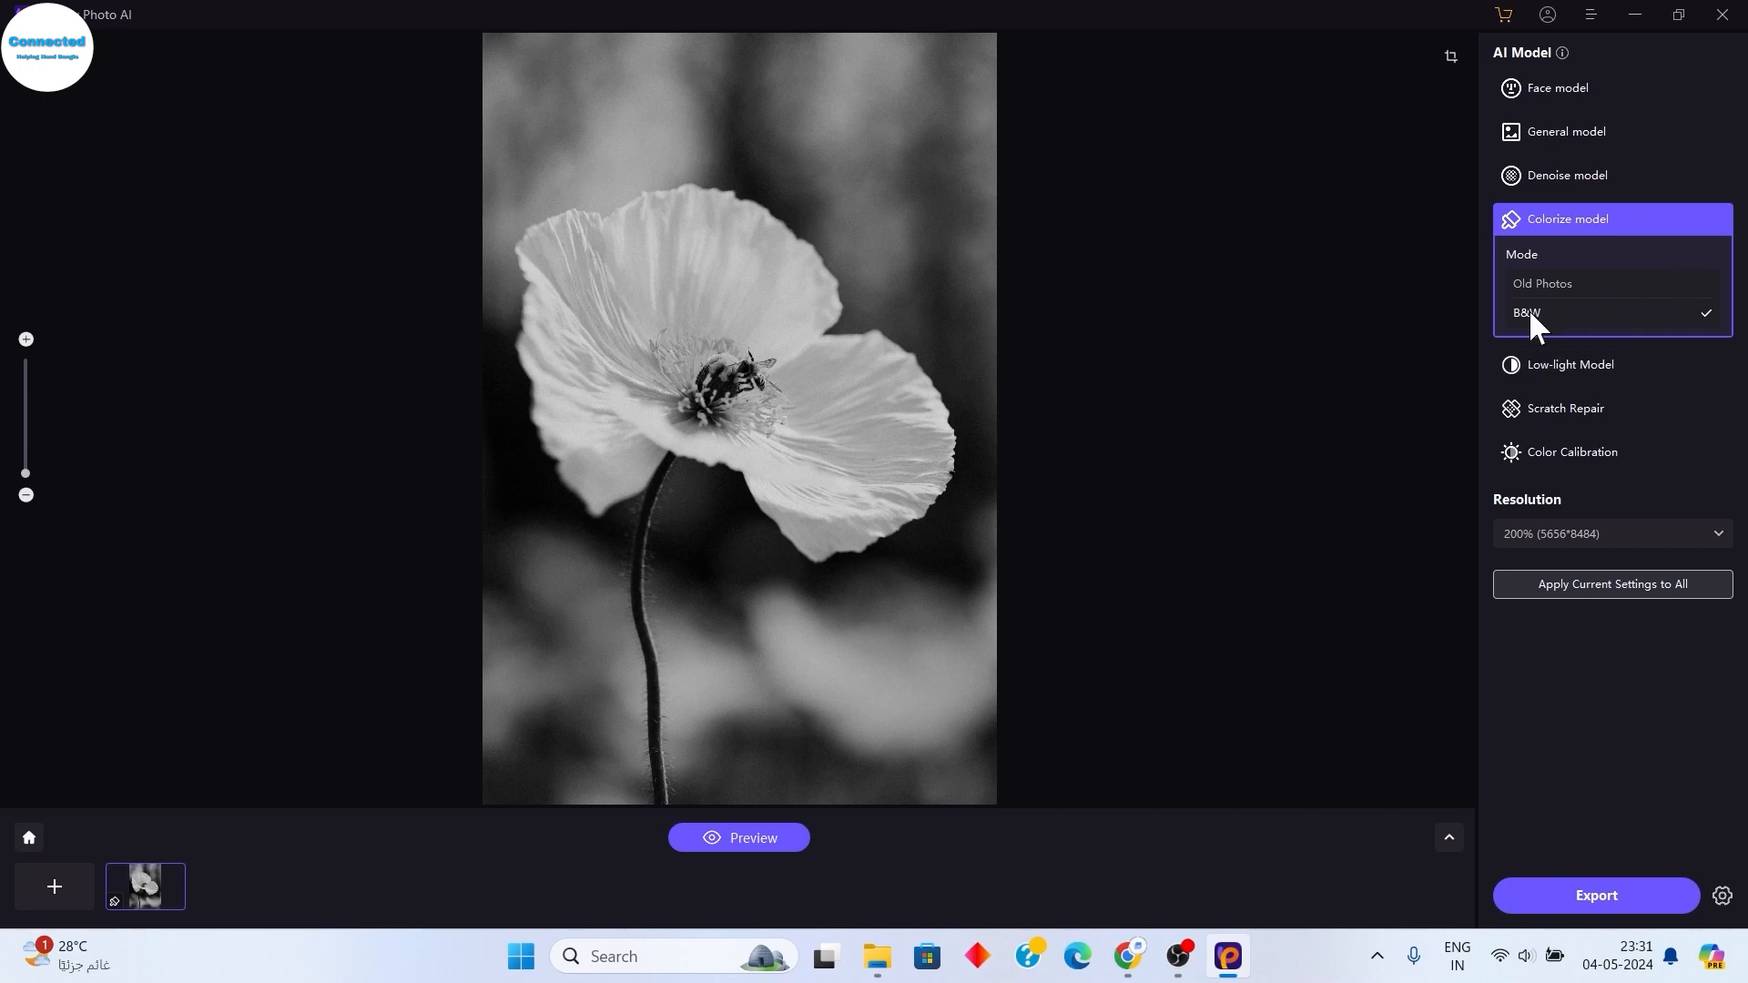
{"action": "left_click", "coordinate": [739, 838]}
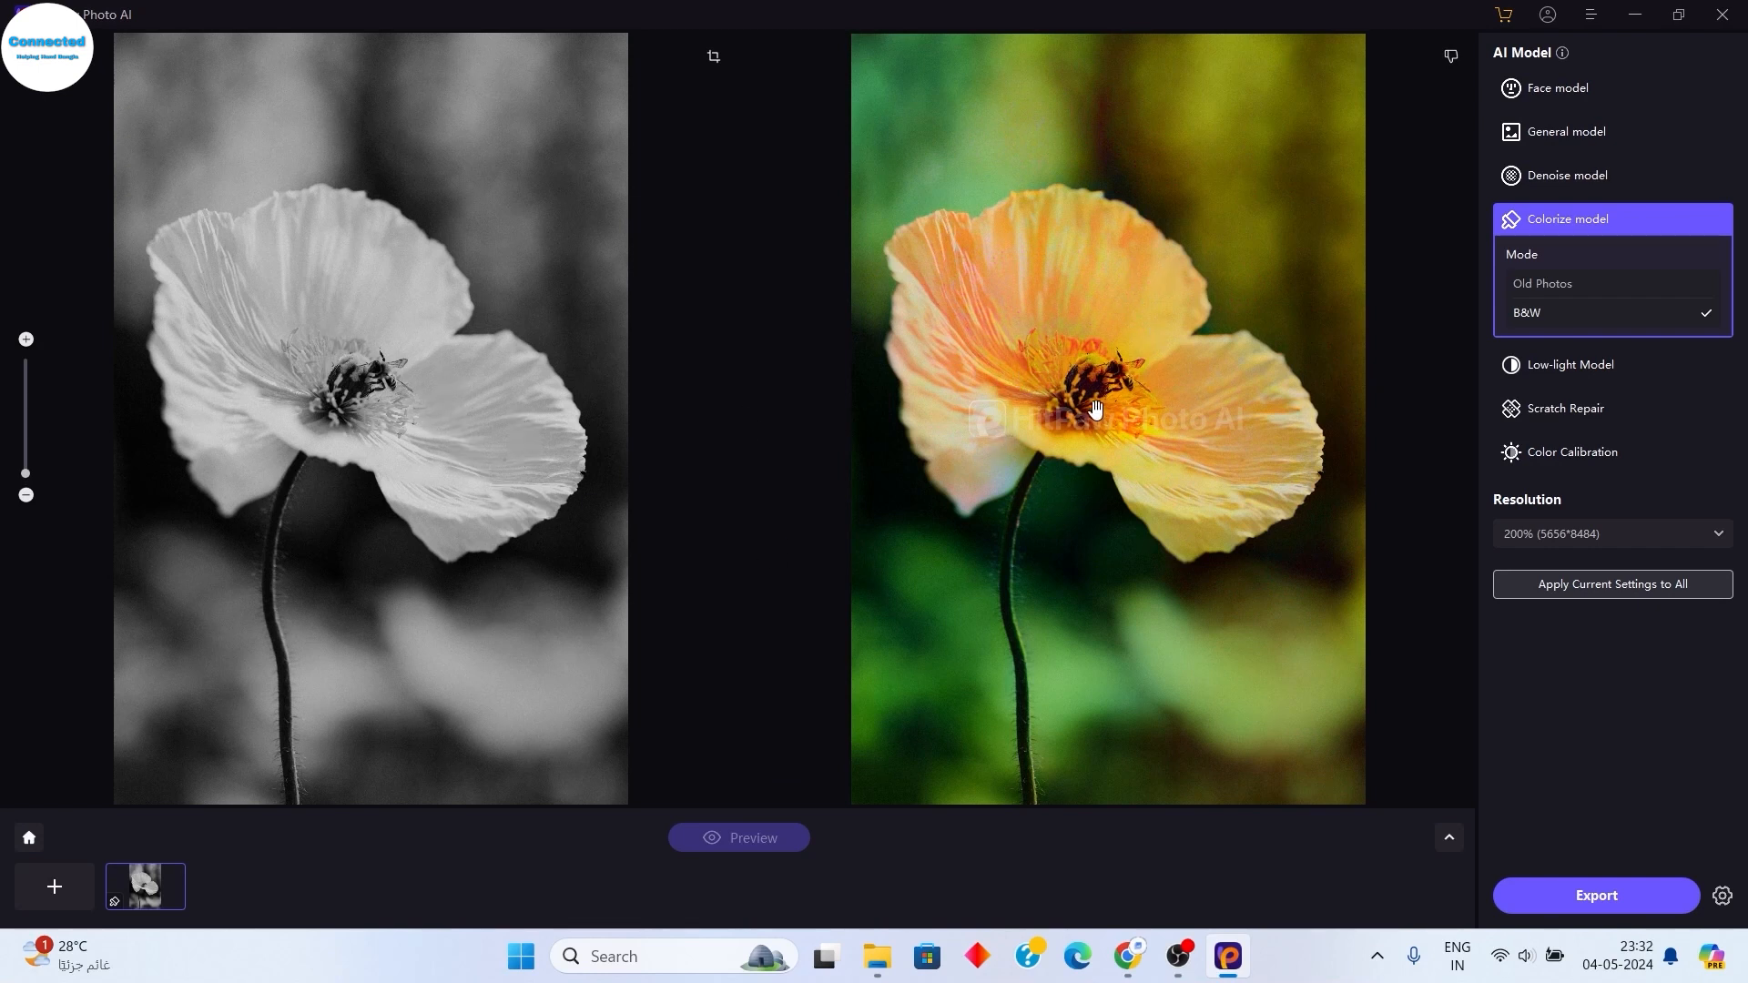
{"action": "scroll", "coordinate": [1078, 418], "scroll_direction": "up", "scroll_amount": 3}
{"action": "scroll", "coordinate": [1021, 227], "scroll_direction": "down", "scroll_amount": 3}
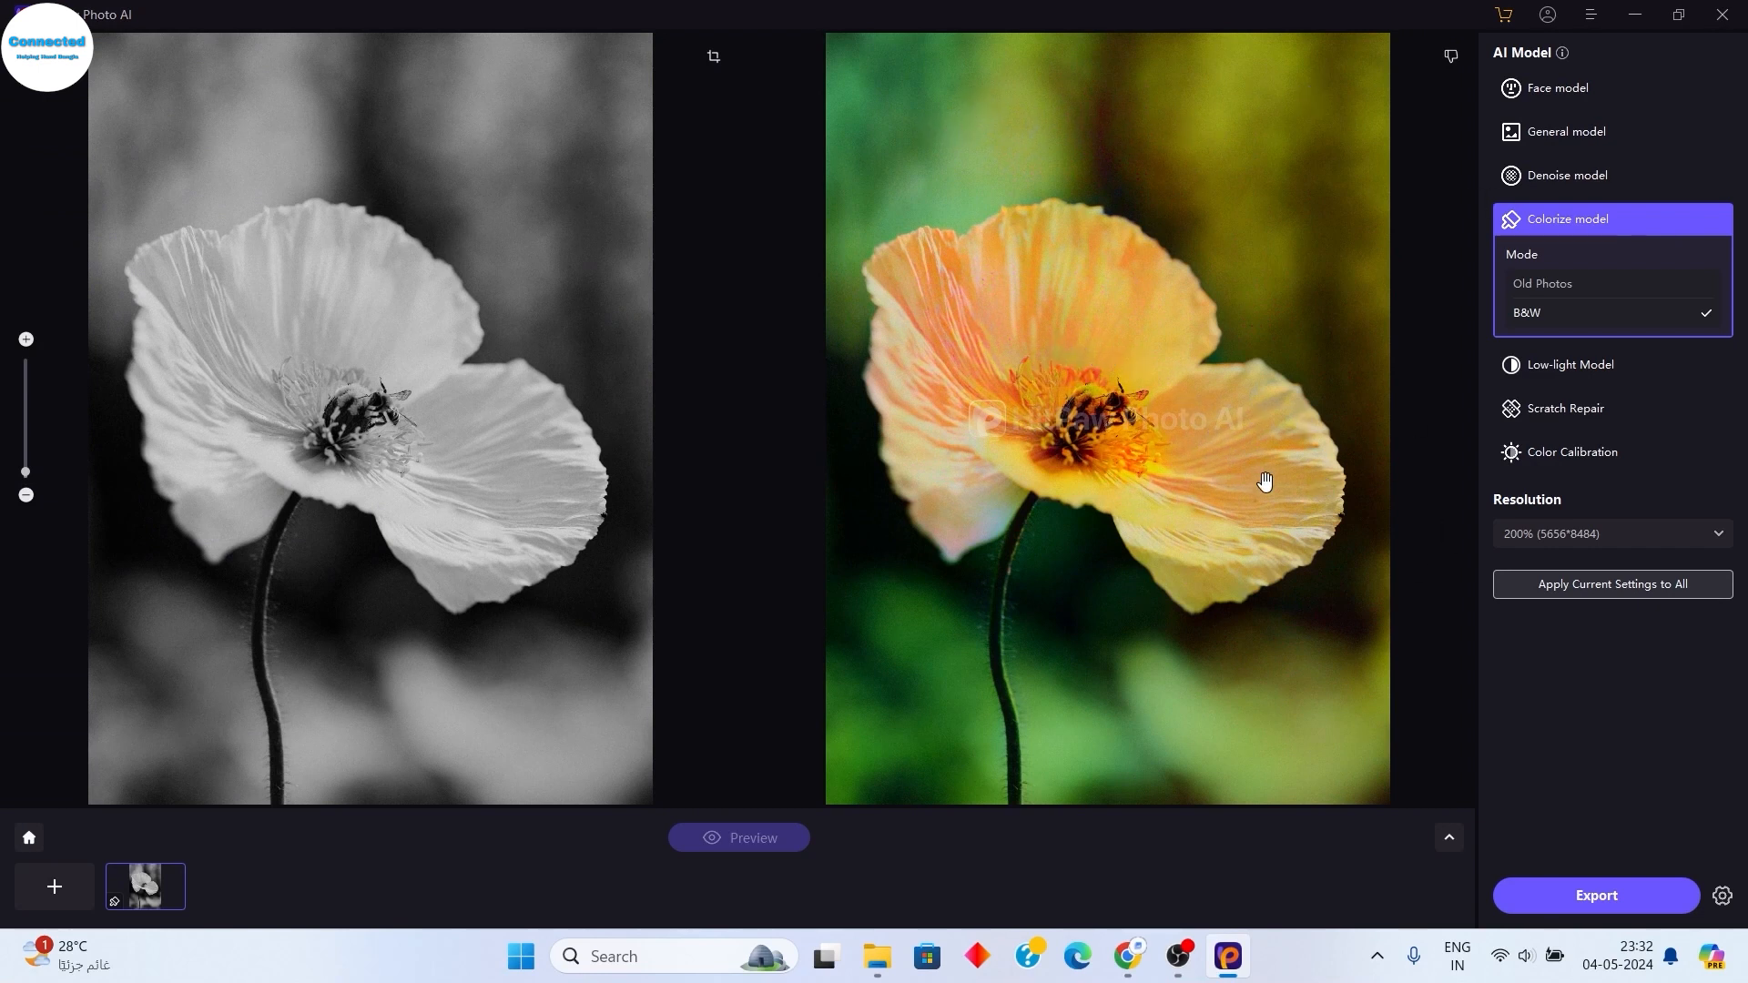
- Switch the flower photo to the Low-light Model and import the night harbour image 20231008_023048
{"action": "left_click", "coordinate": [1548, 364]}
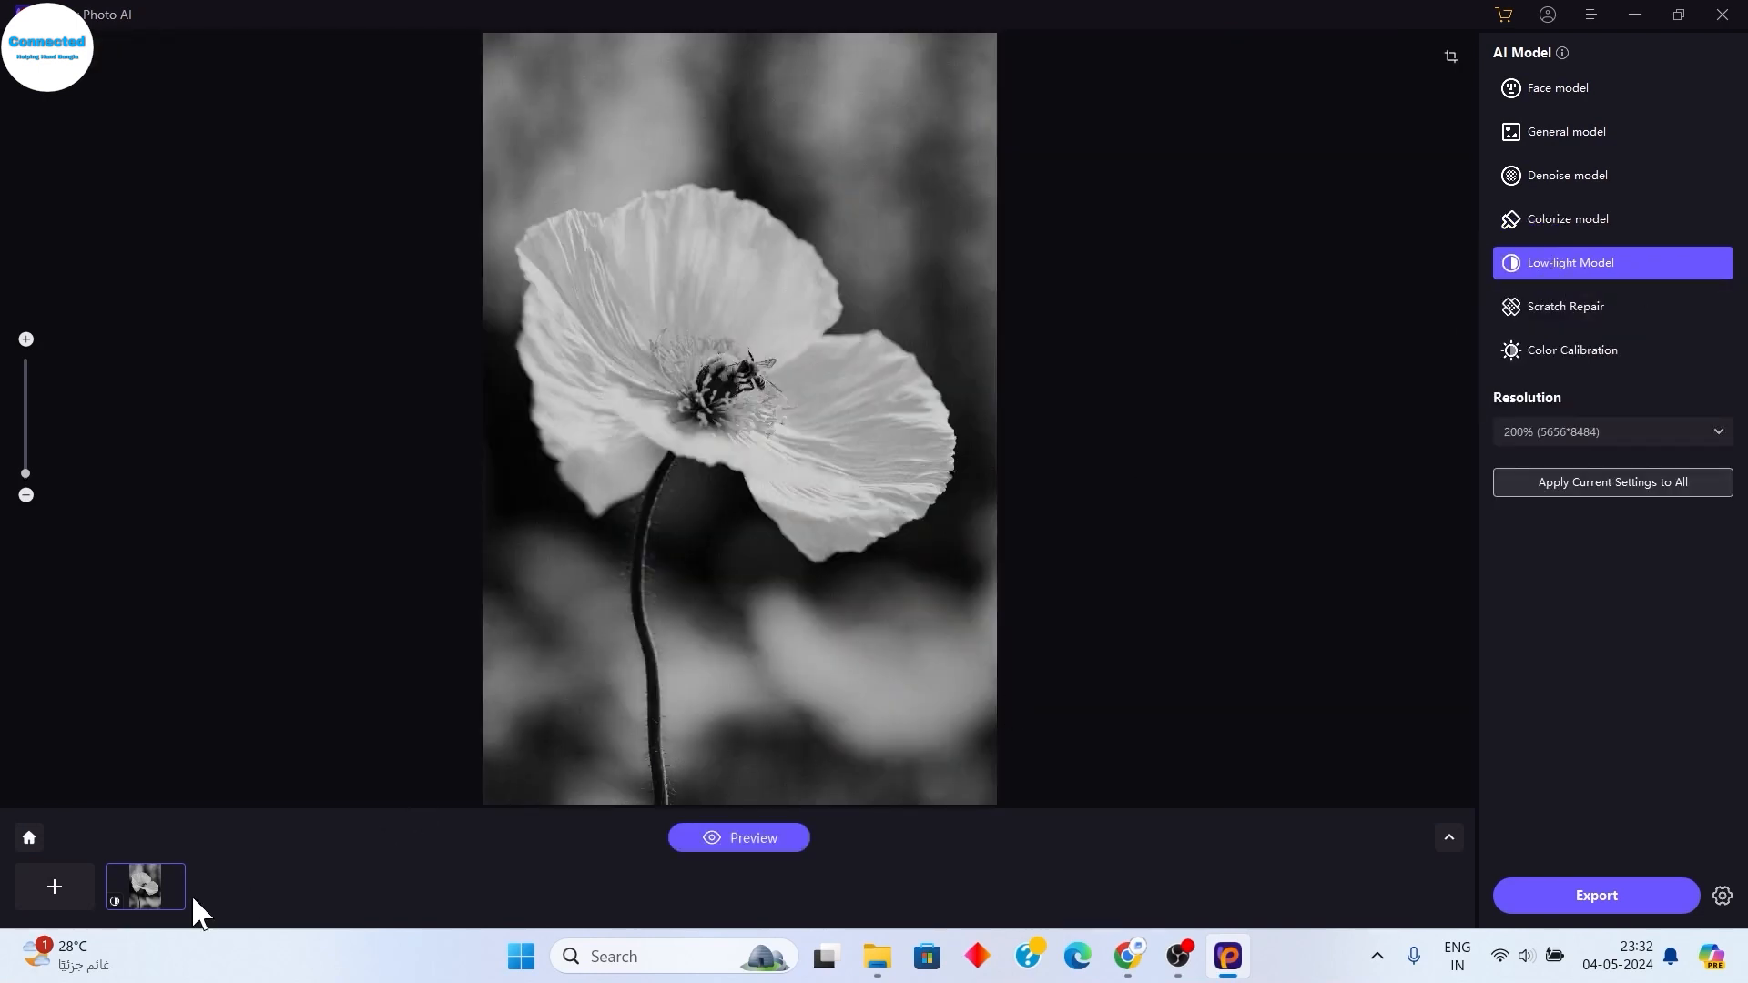
{"action": "left_click", "coordinate": [41, 890]}
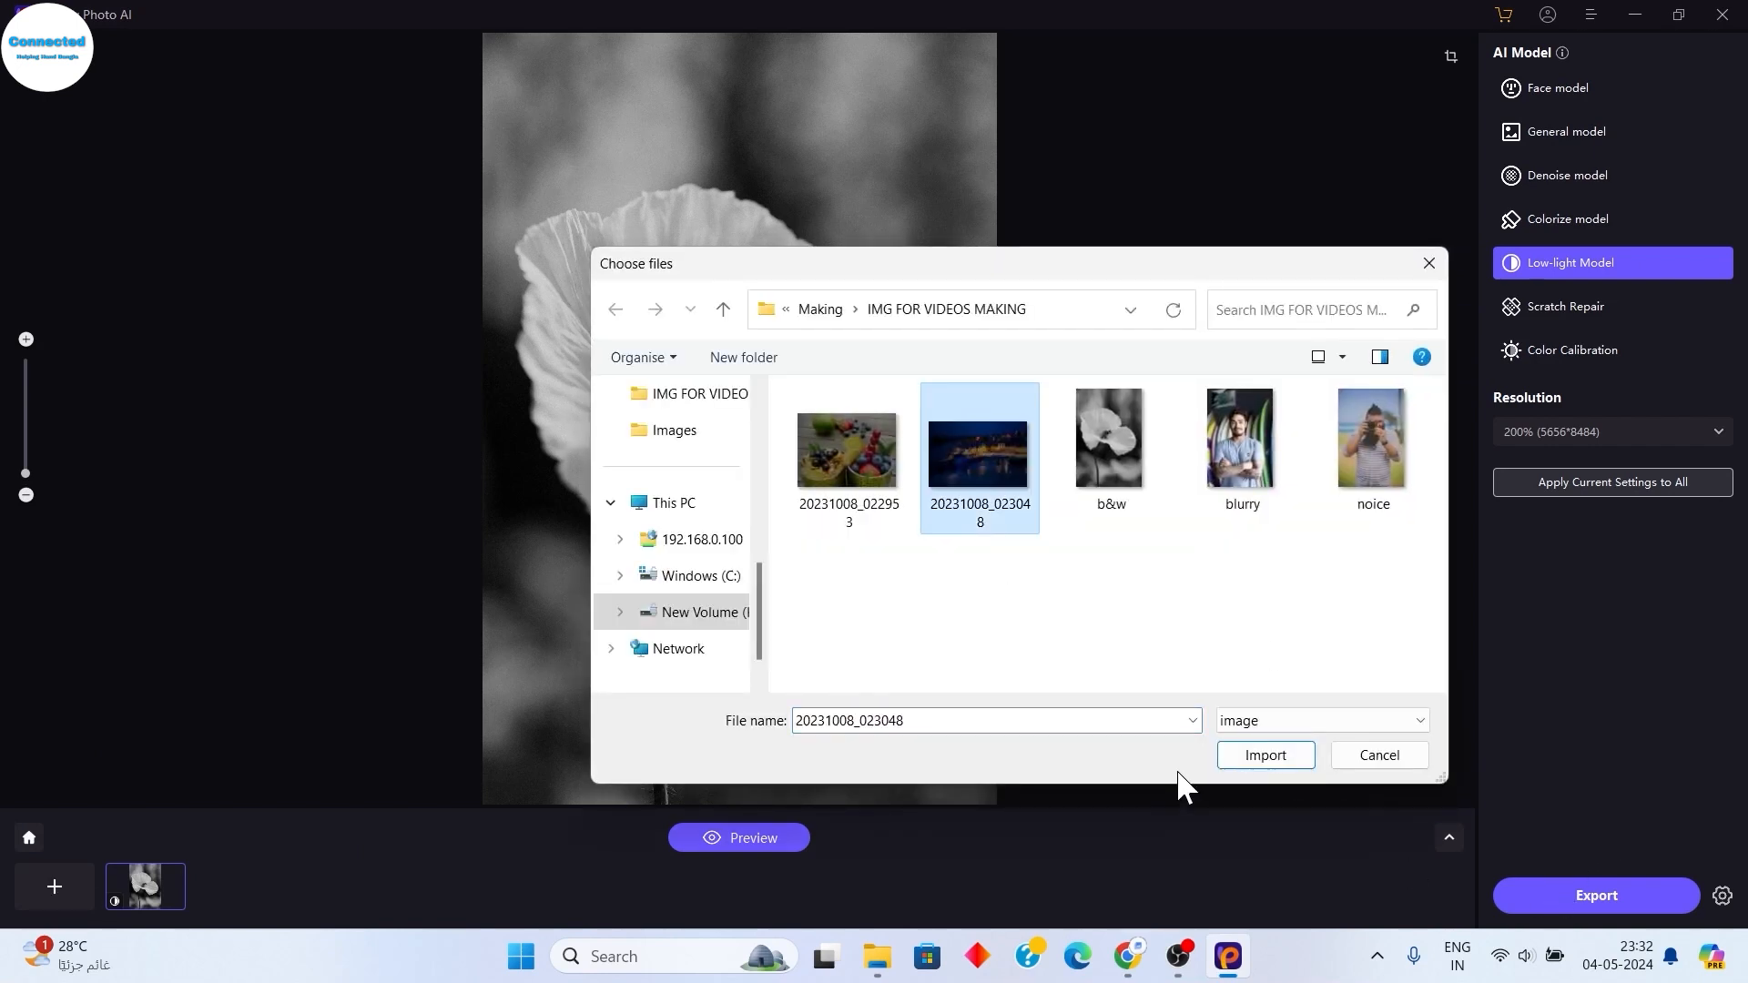
{"action": "left_click", "coordinate": [1249, 760]}
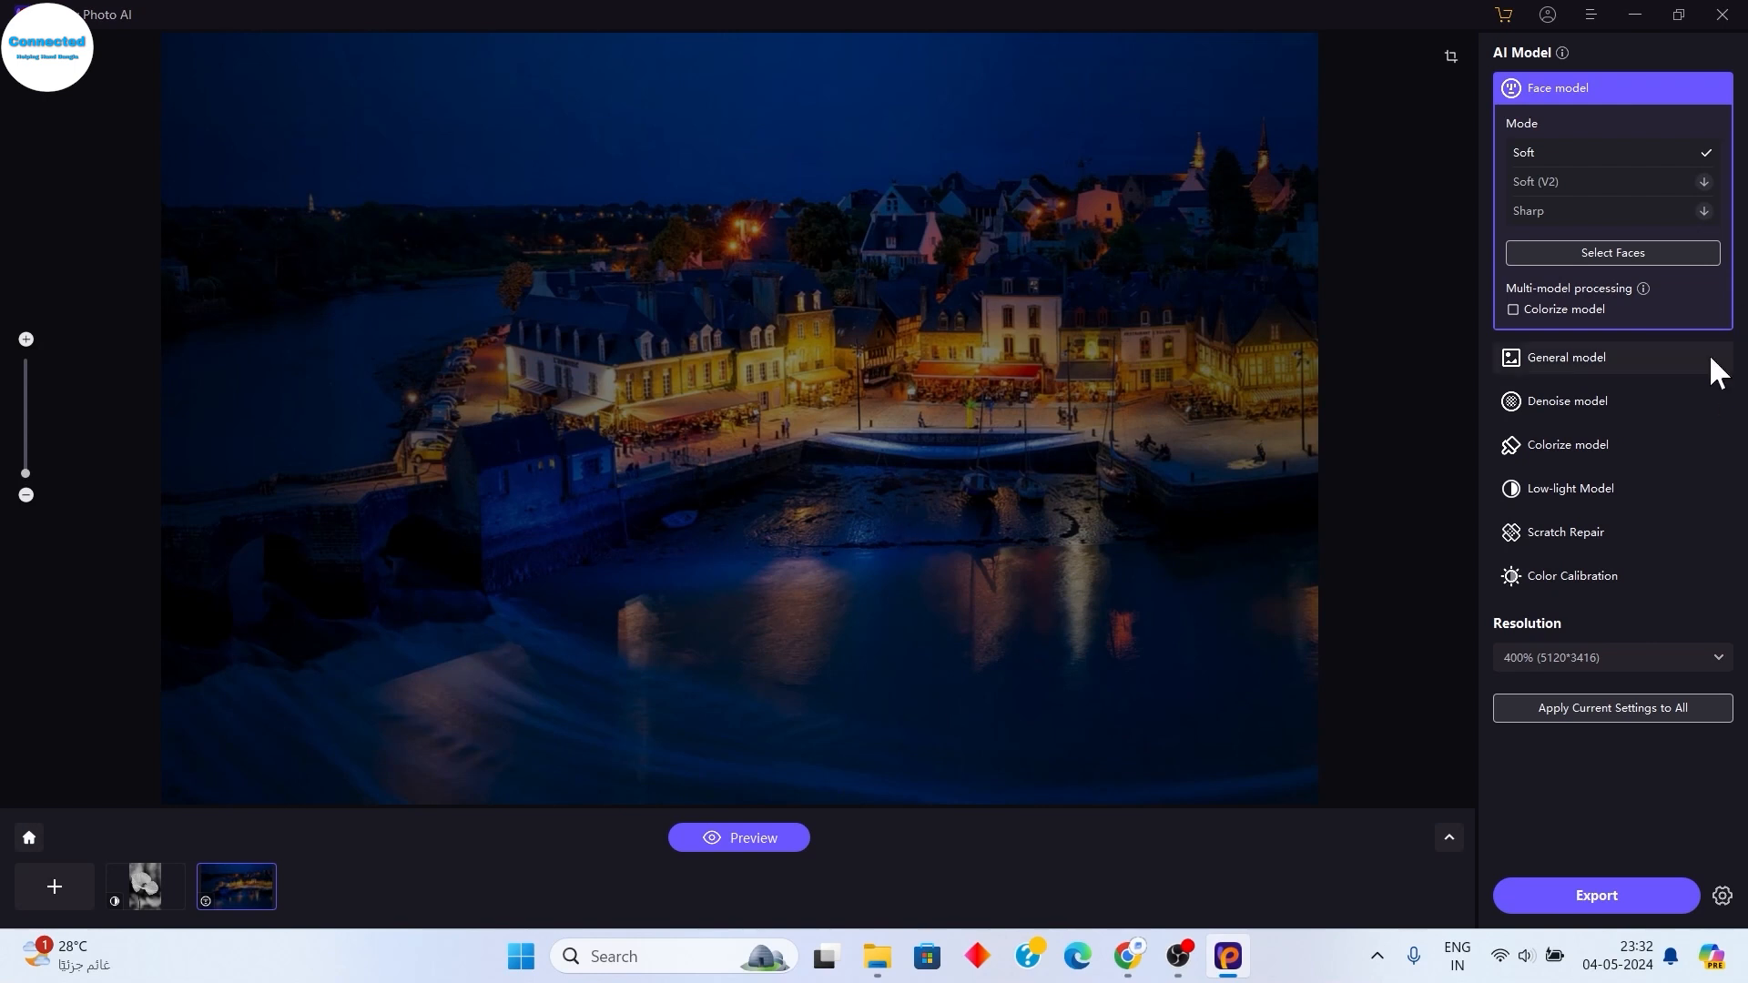
- Preview the night harbour photo with the Low-light Model and compare it with the original up close
{"action": "left_click", "coordinate": [1565, 492]}
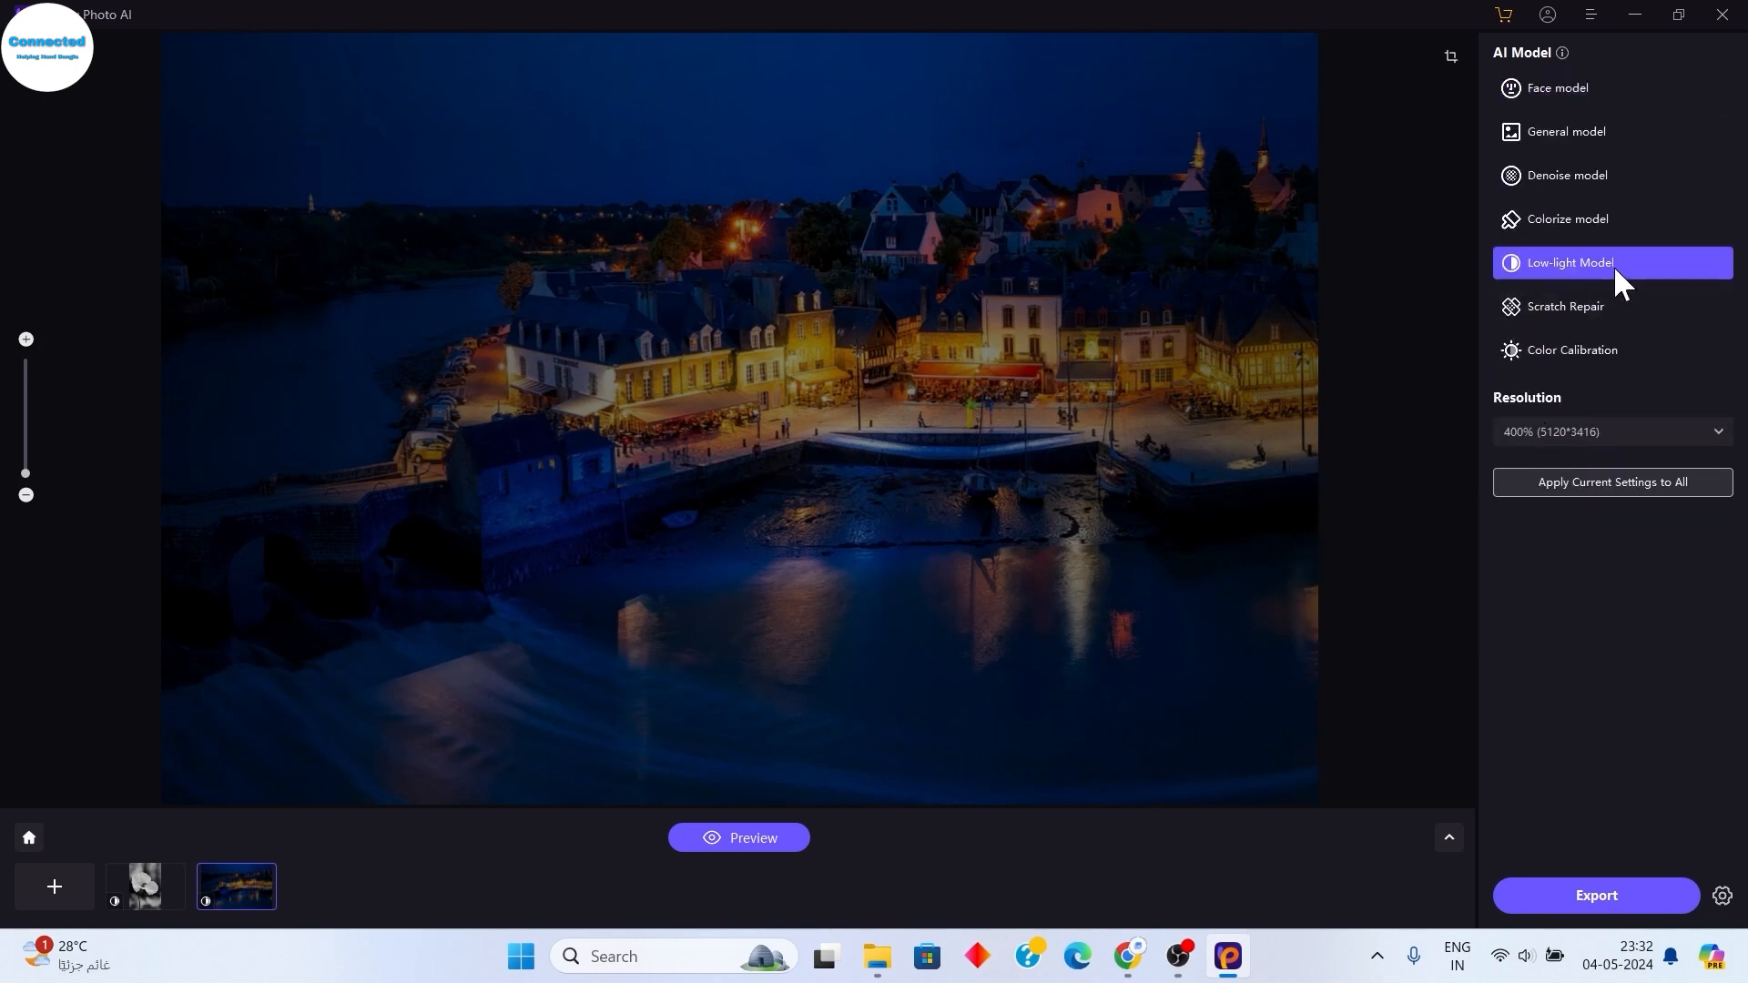
{"action": "left_click", "coordinate": [727, 837]}
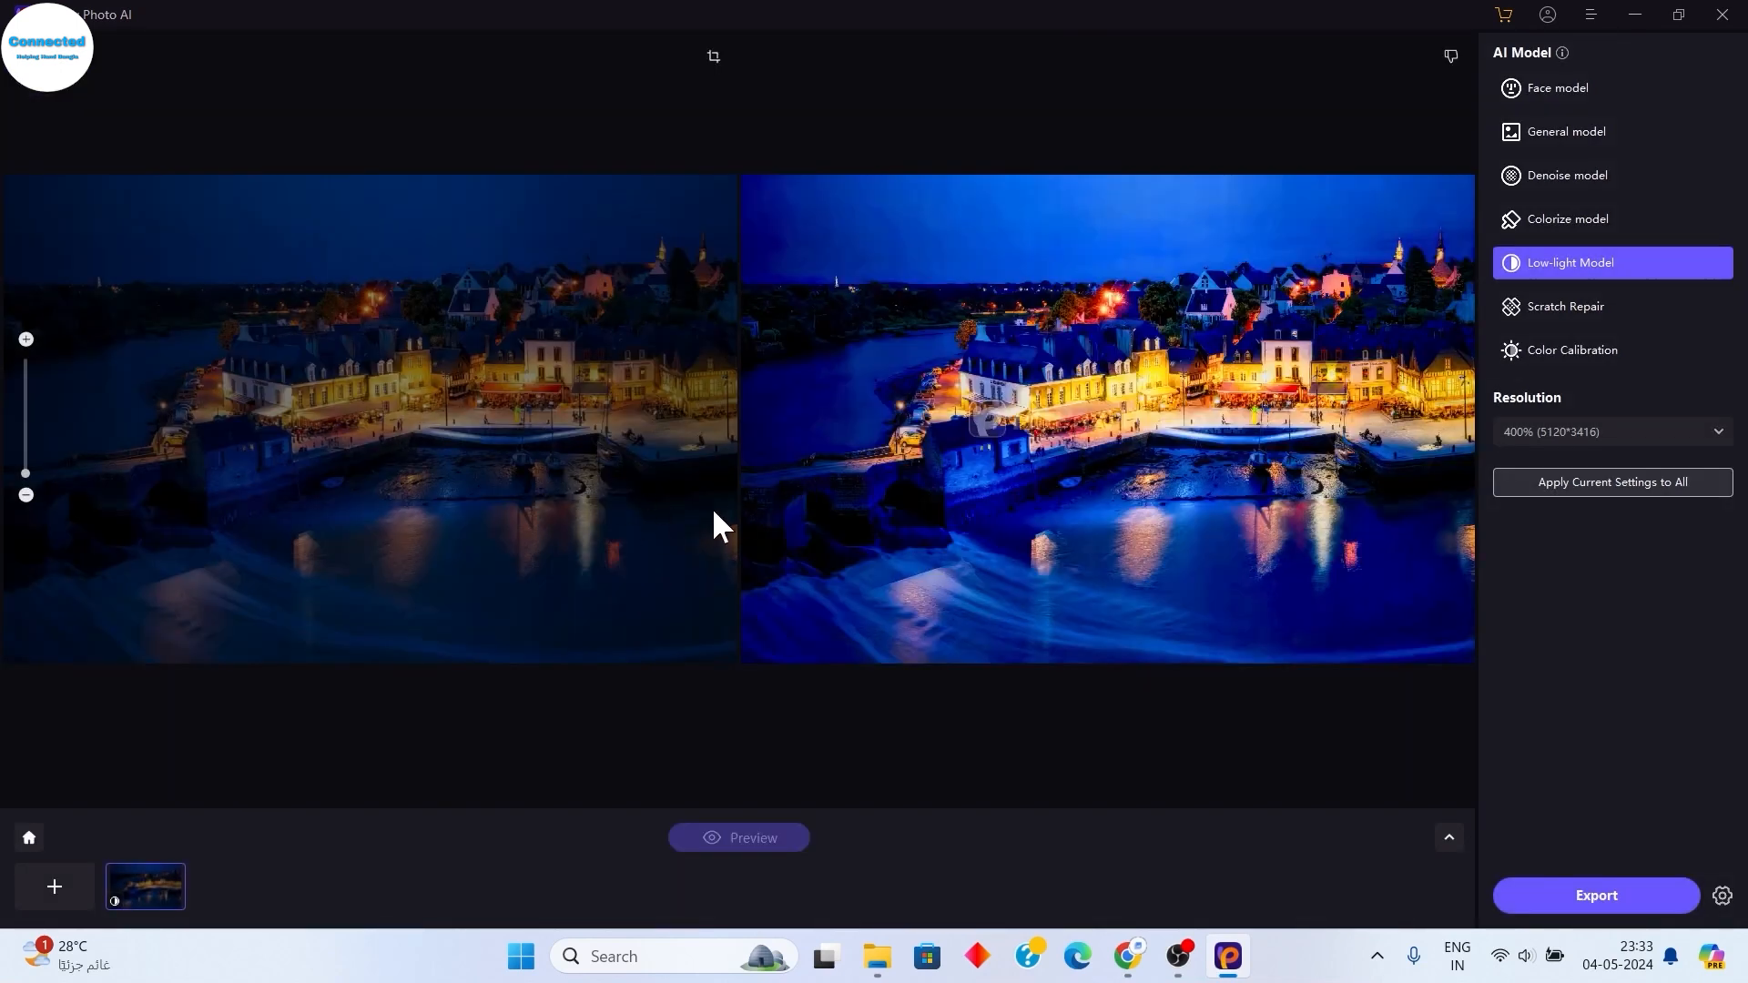
{"action": "scroll", "coordinate": [506, 500], "scroll_direction": "up", "scroll_amount": 2}
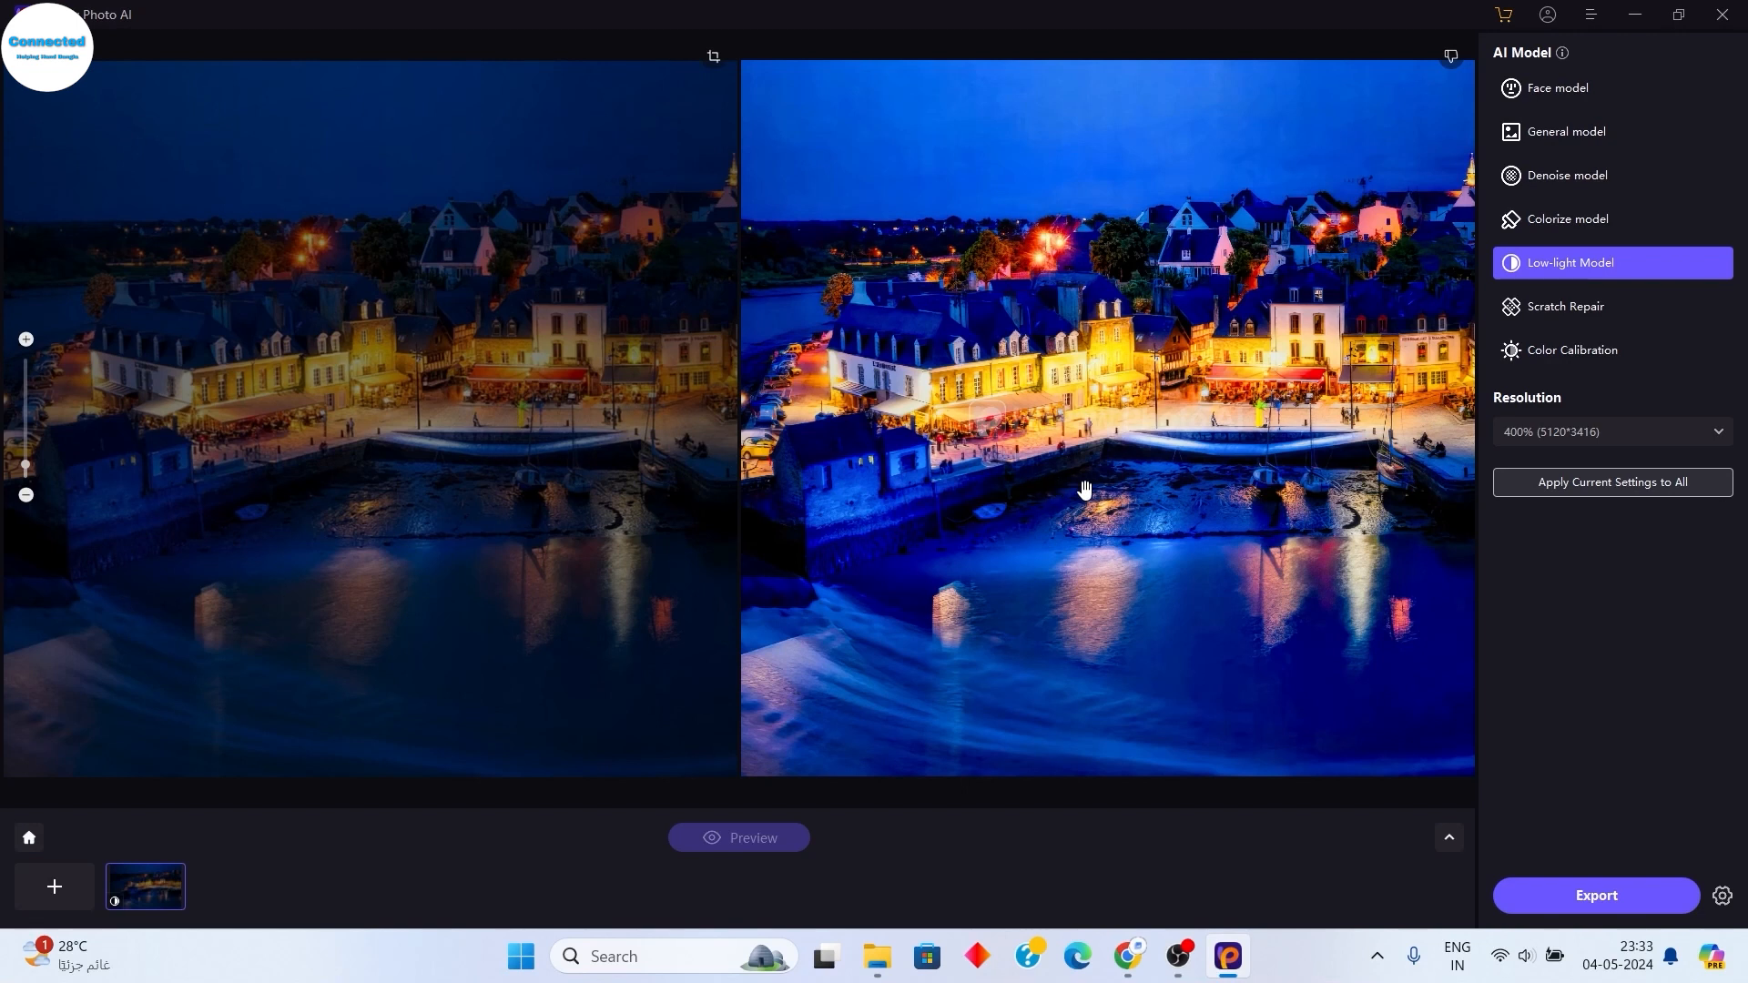
{"action": "scroll", "coordinate": [1061, 410], "scroll_direction": "up", "scroll_amount": 1}
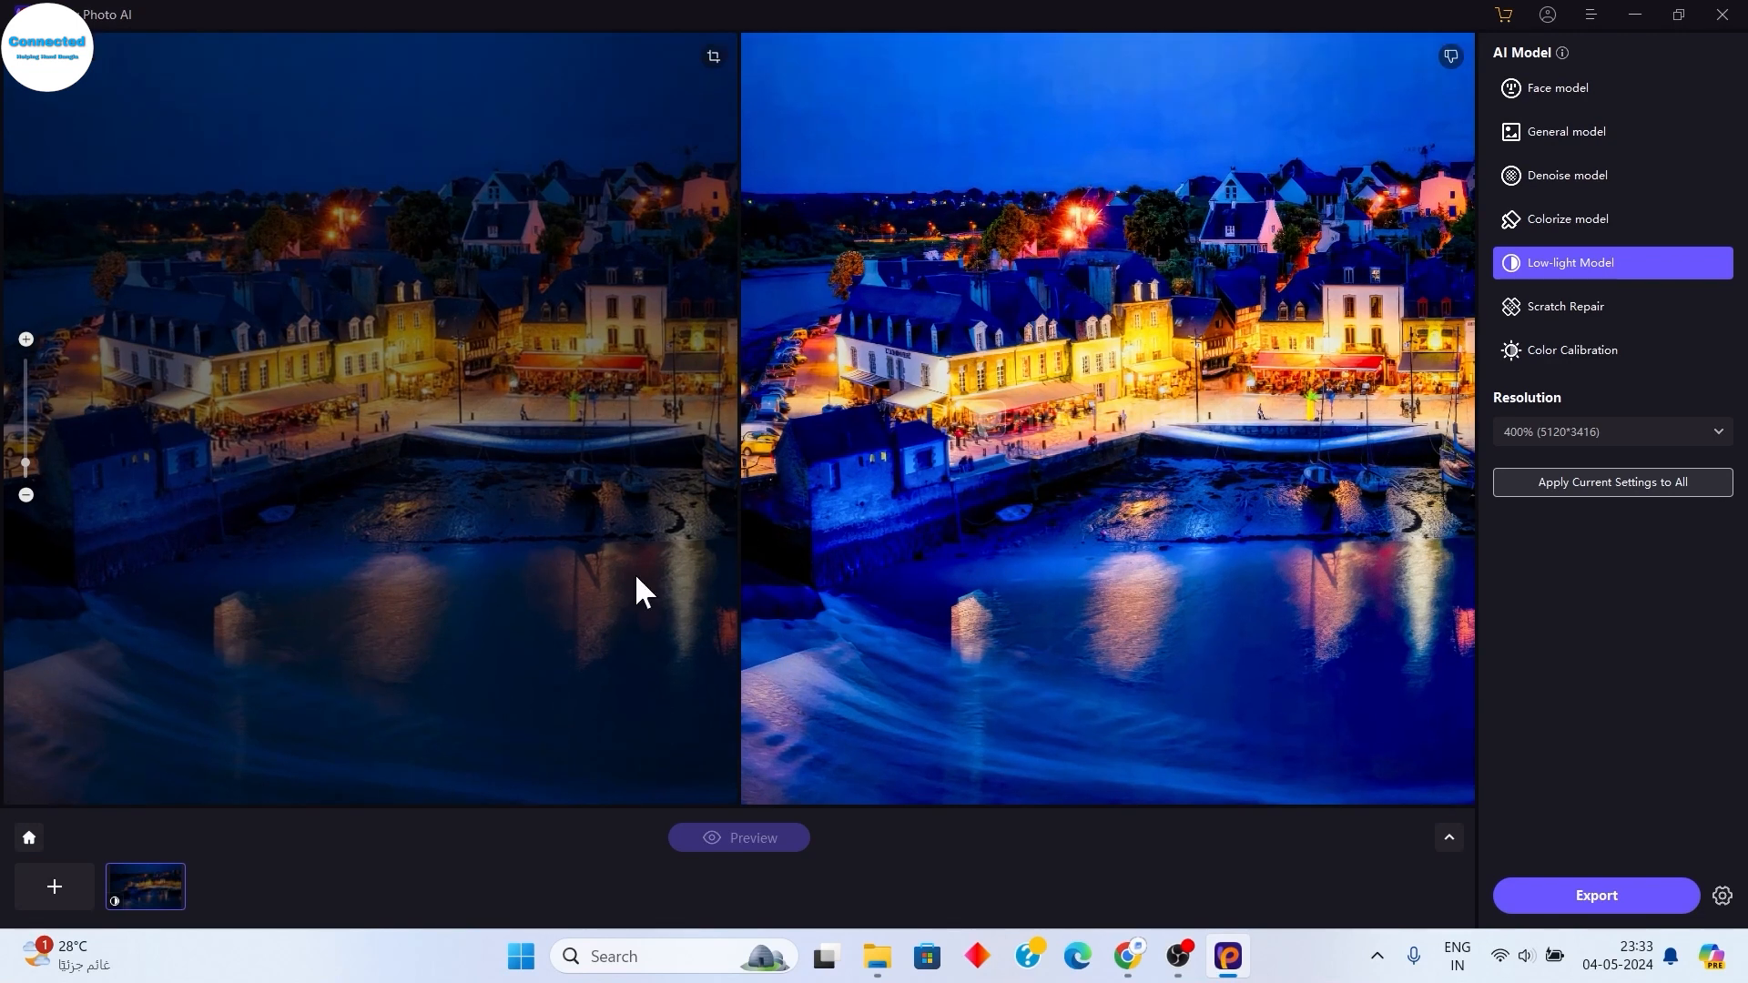
{"action": "scroll", "coordinate": [1061, 526], "scroll_direction": "down", "scroll_amount": 1}
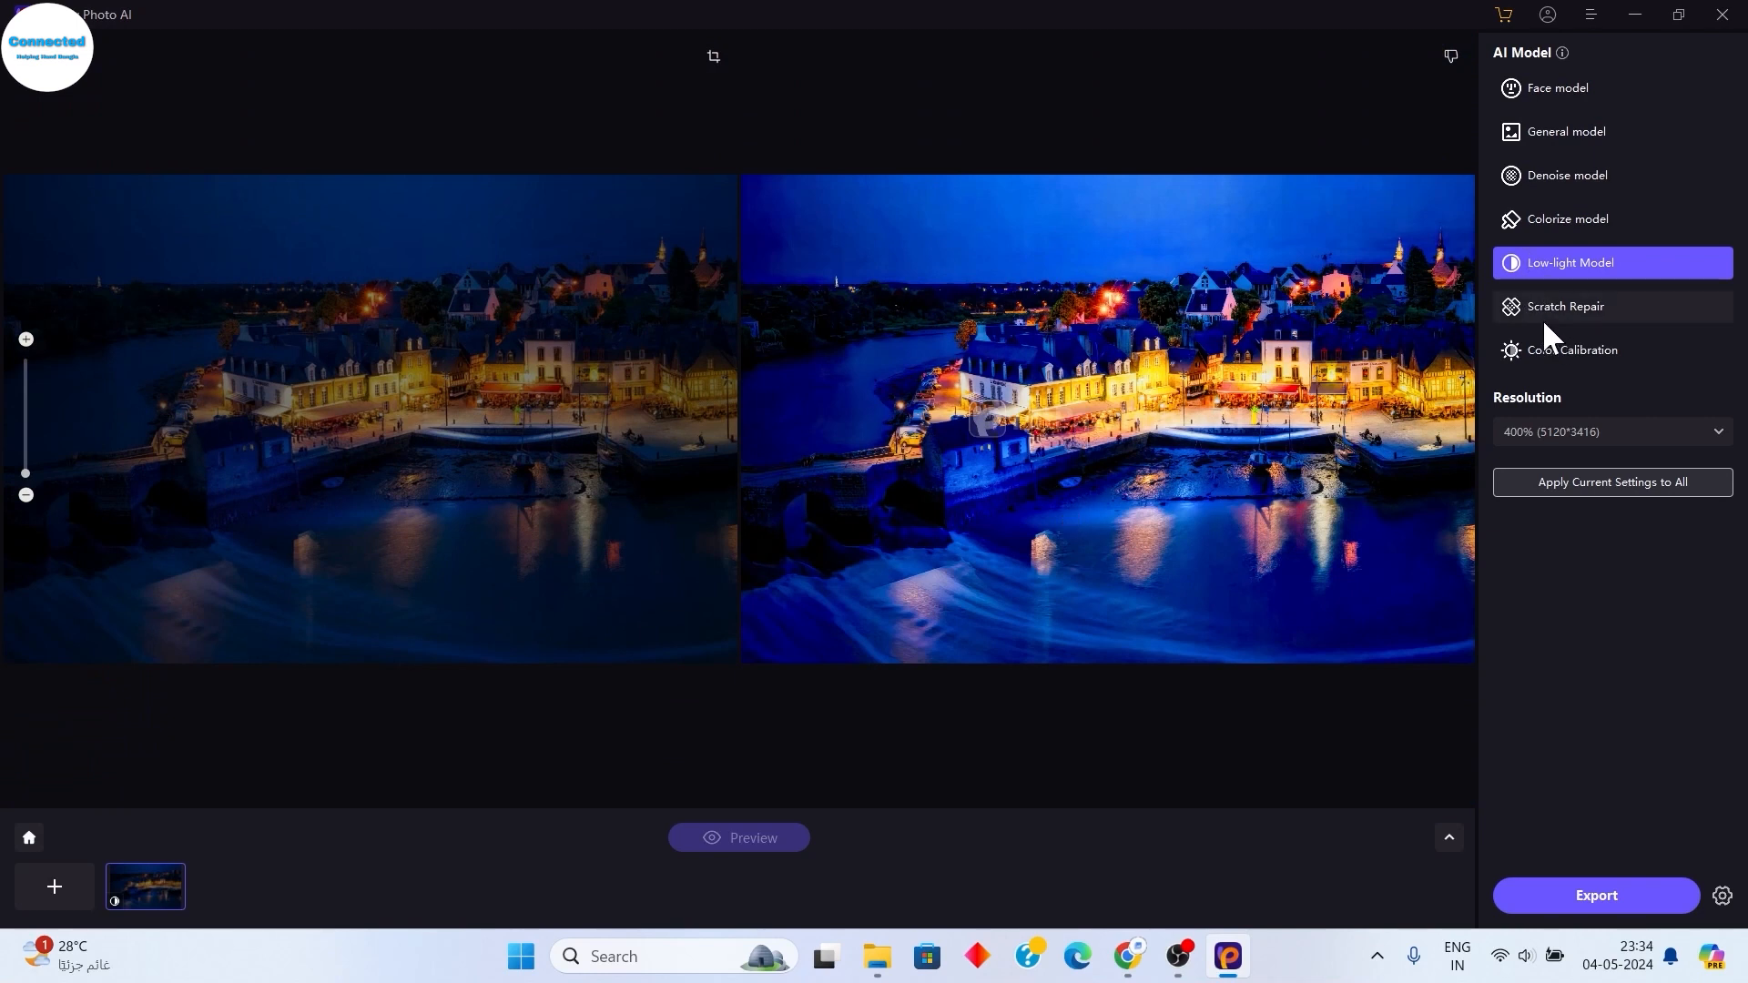
- Switch the night harbour photo to the Scratch Repair model and import the scratched black-and-white portrait of a man
{"action": "mouse_move", "coordinate": [1544, 309]}
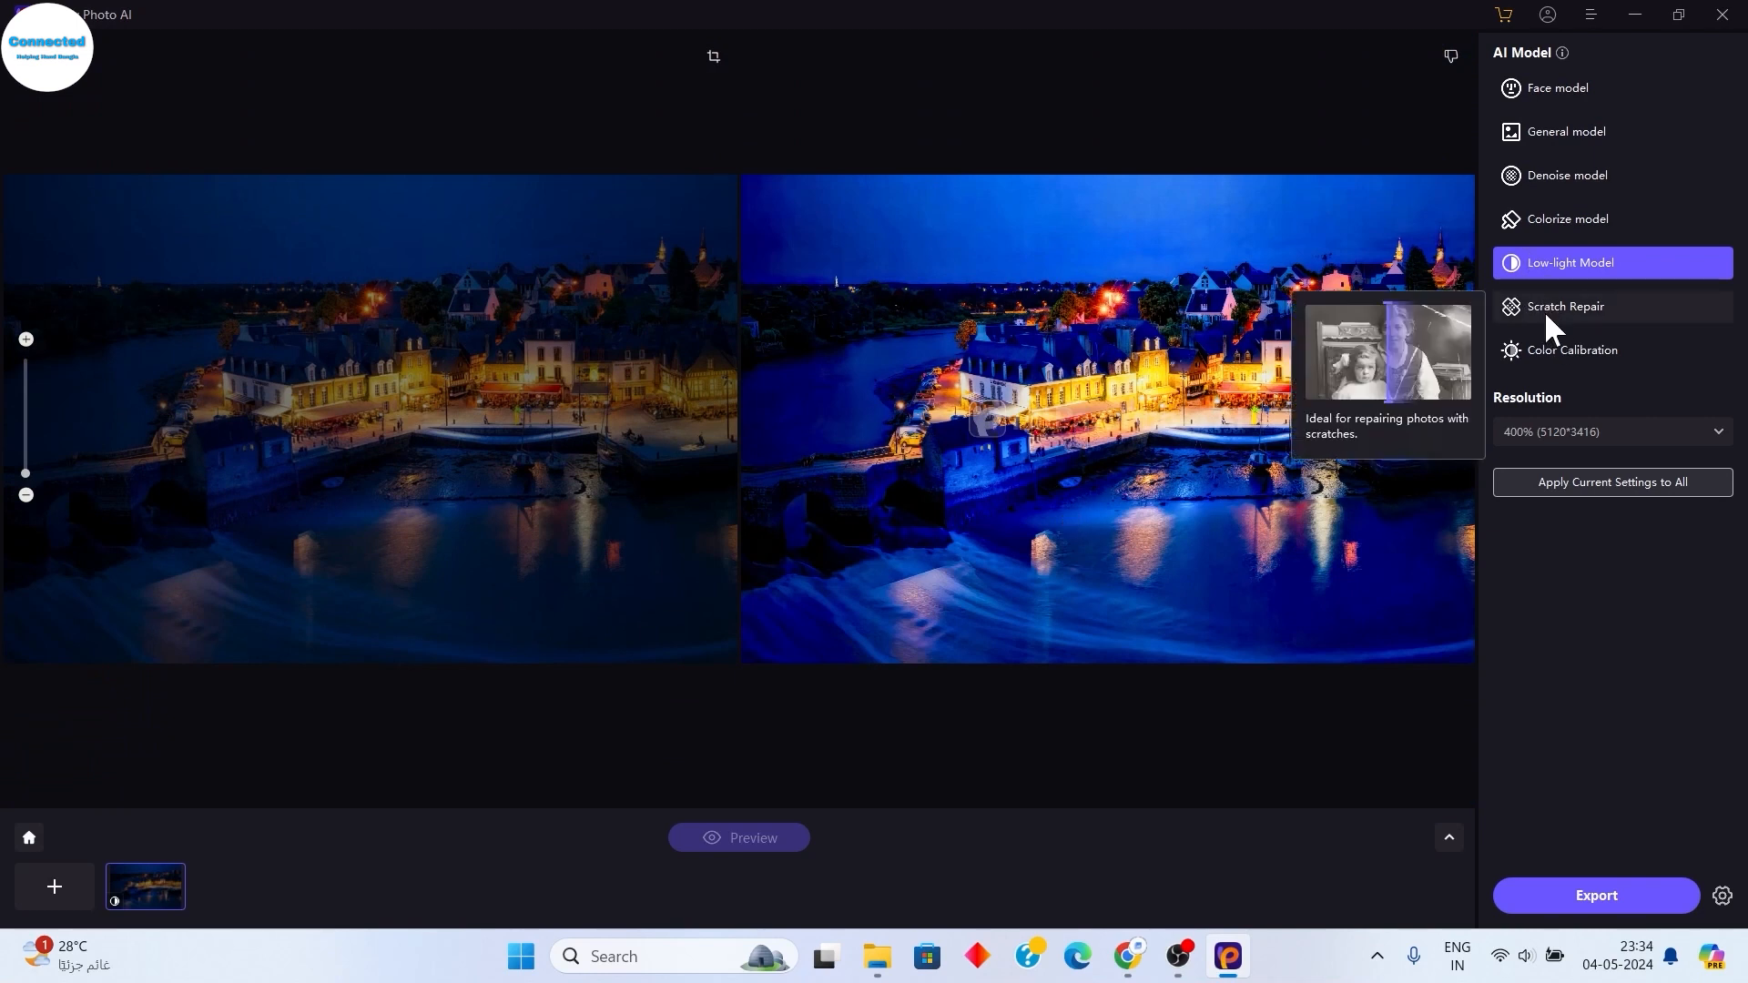
{"action": "left_click", "coordinate": [1602, 307]}
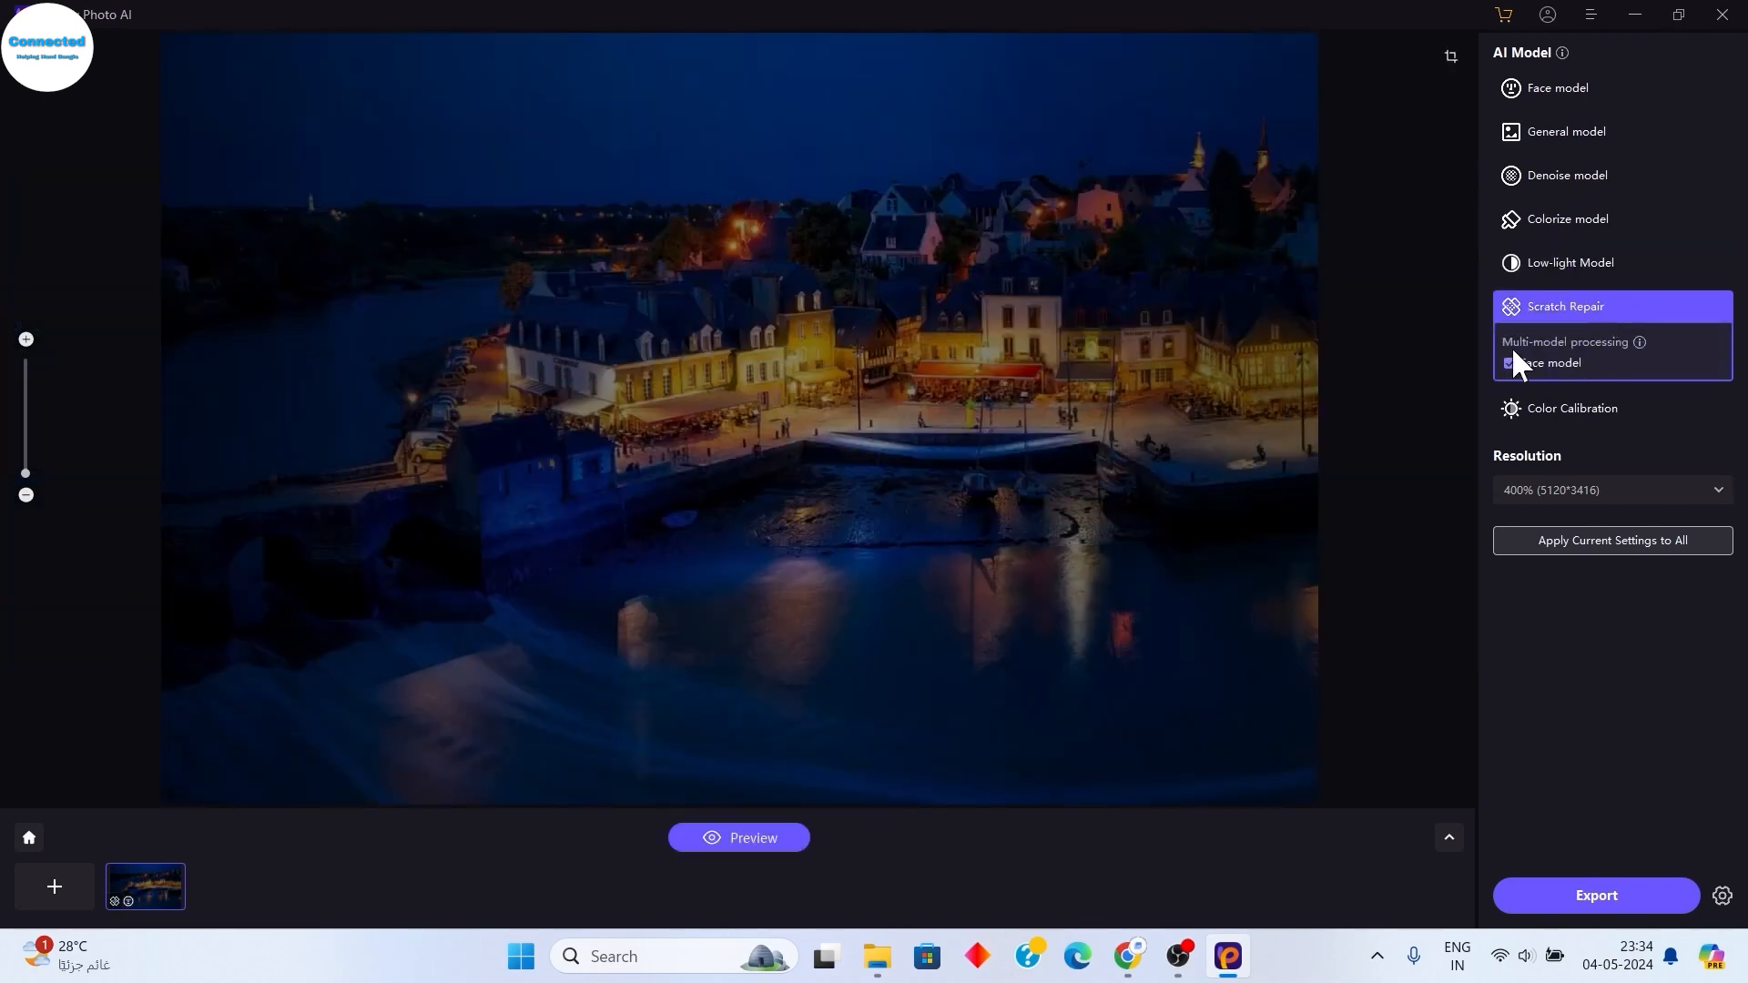
{"action": "mouse_move", "coordinate": [1584, 303]}
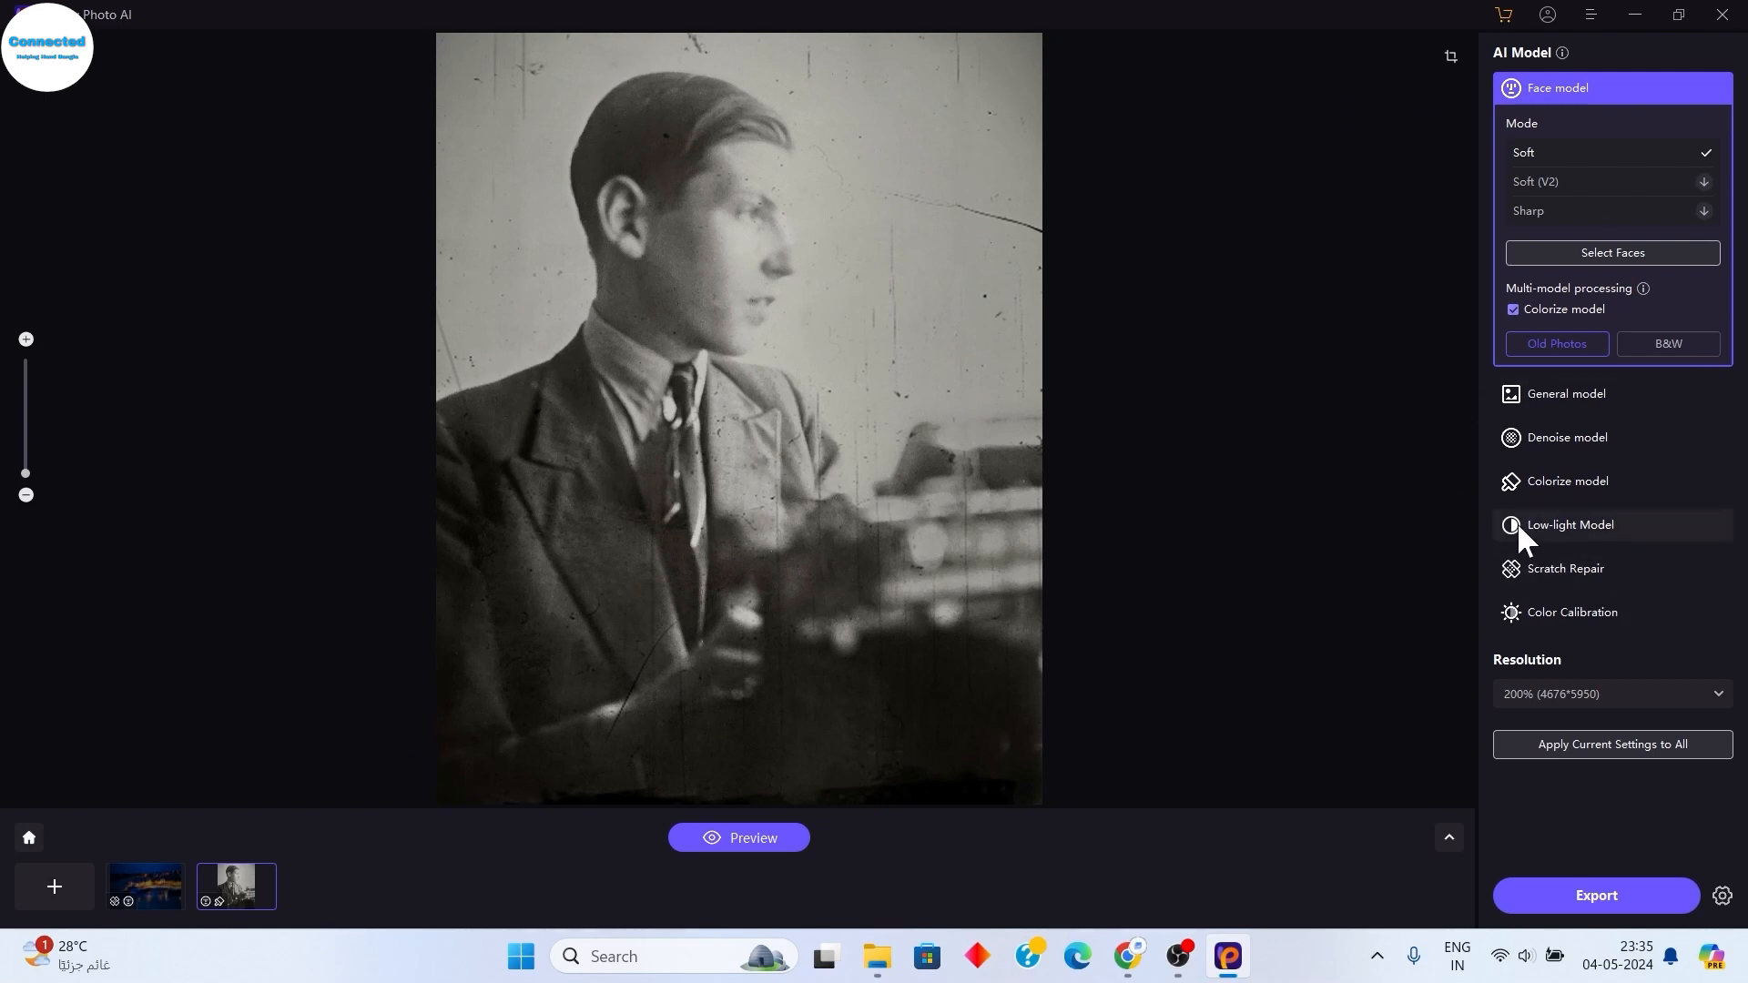
- Preview the scratched portrait with Scratch Repair plus the Face model and compare it with the original up close
{"action": "left_click", "coordinate": [1564, 568]}
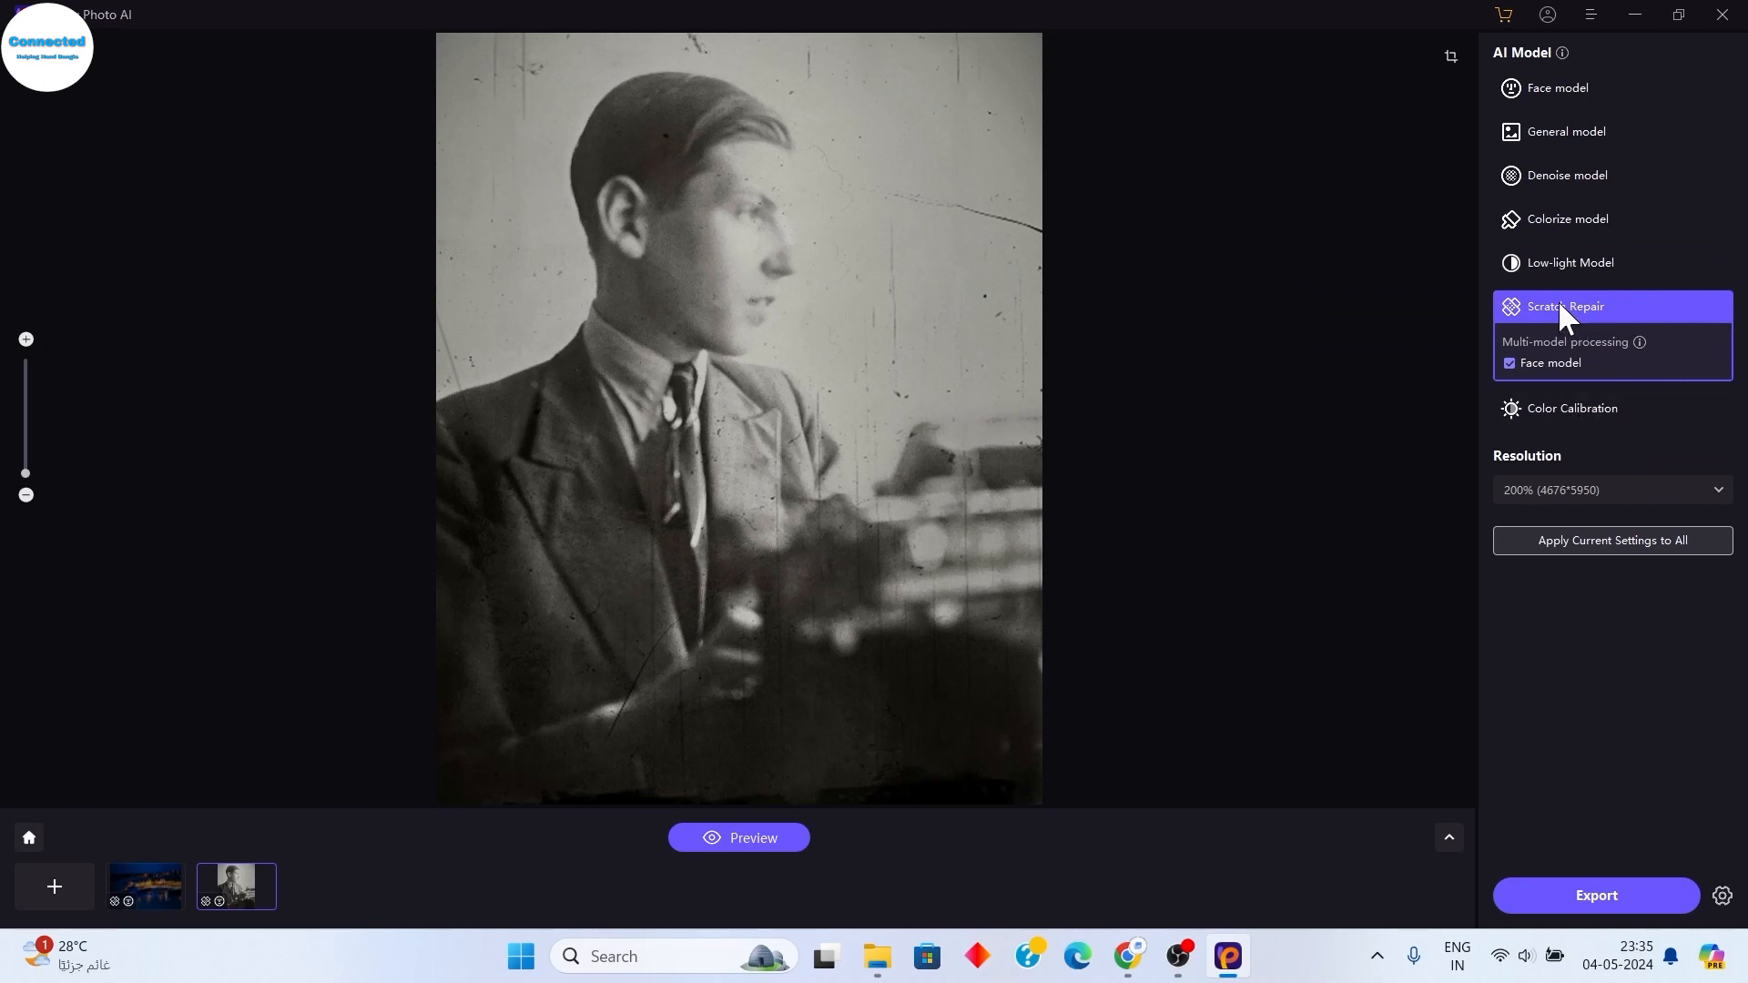
{"action": "mouse_move", "coordinate": [1559, 311]}
{"action": "left_click", "coordinate": [706, 844]}
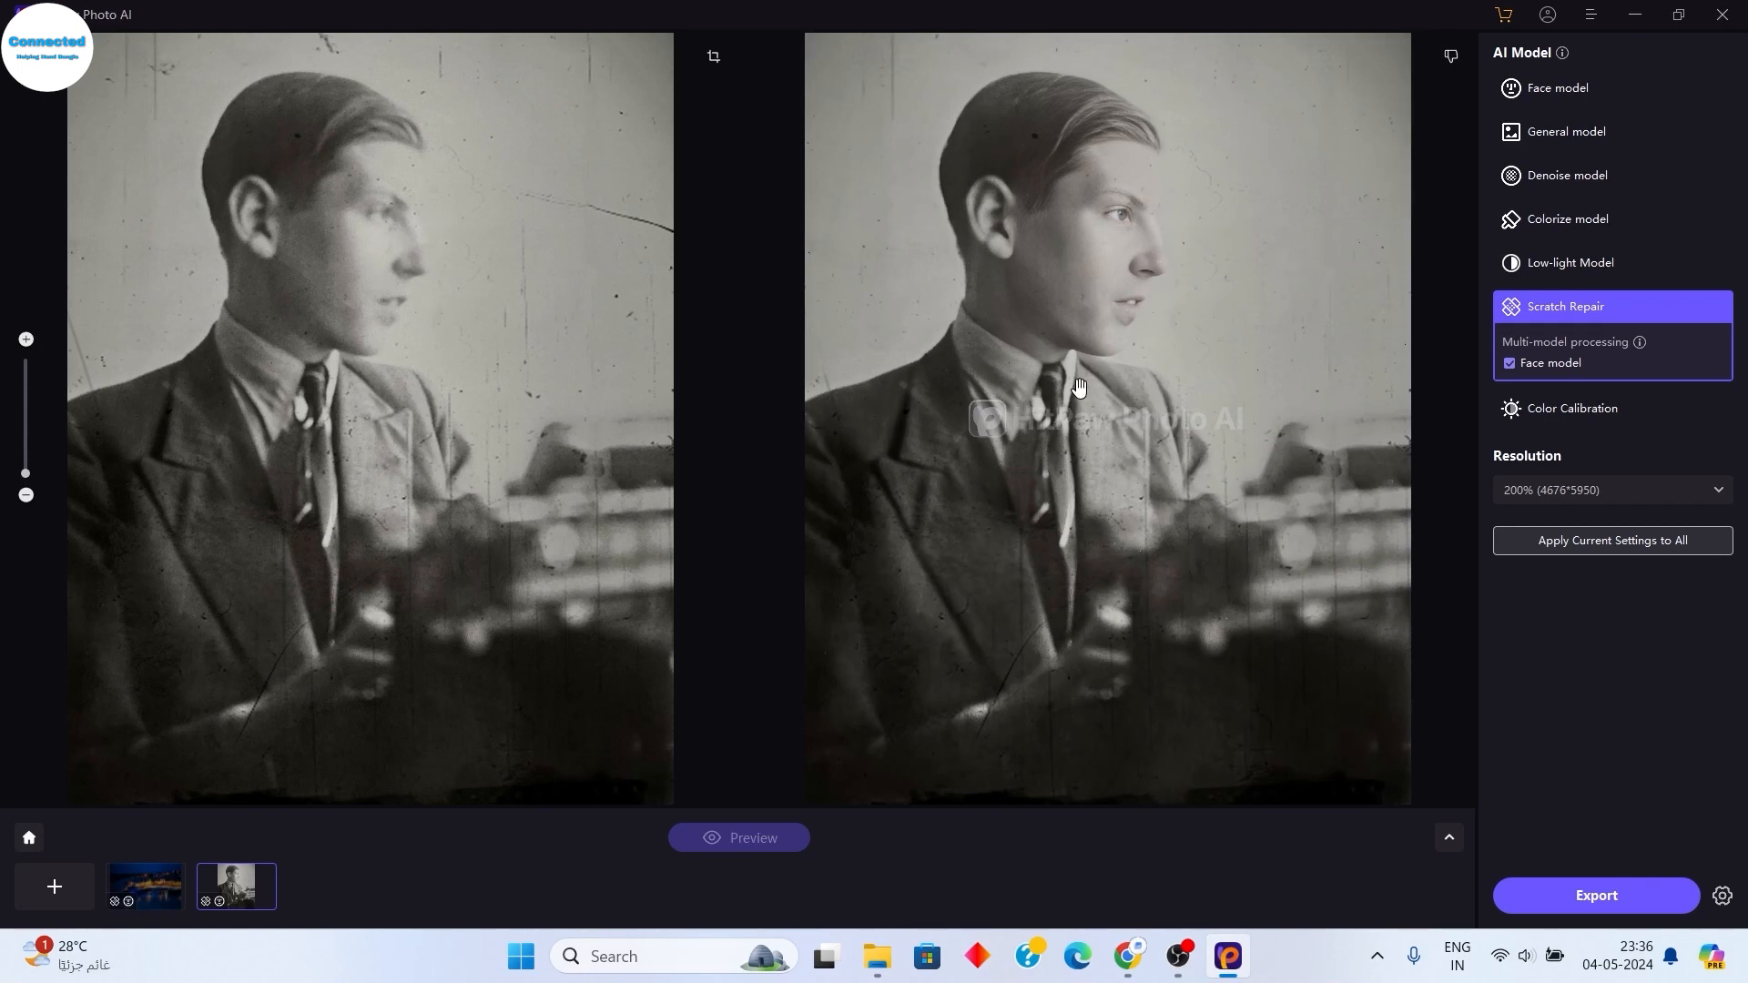
{"action": "scroll", "coordinate": [1079, 392], "scroll_direction": "up", "scroll_amount": 2}
{"action": "scroll", "coordinate": [1085, 283], "scroll_direction": "down", "scroll_amount": 3}
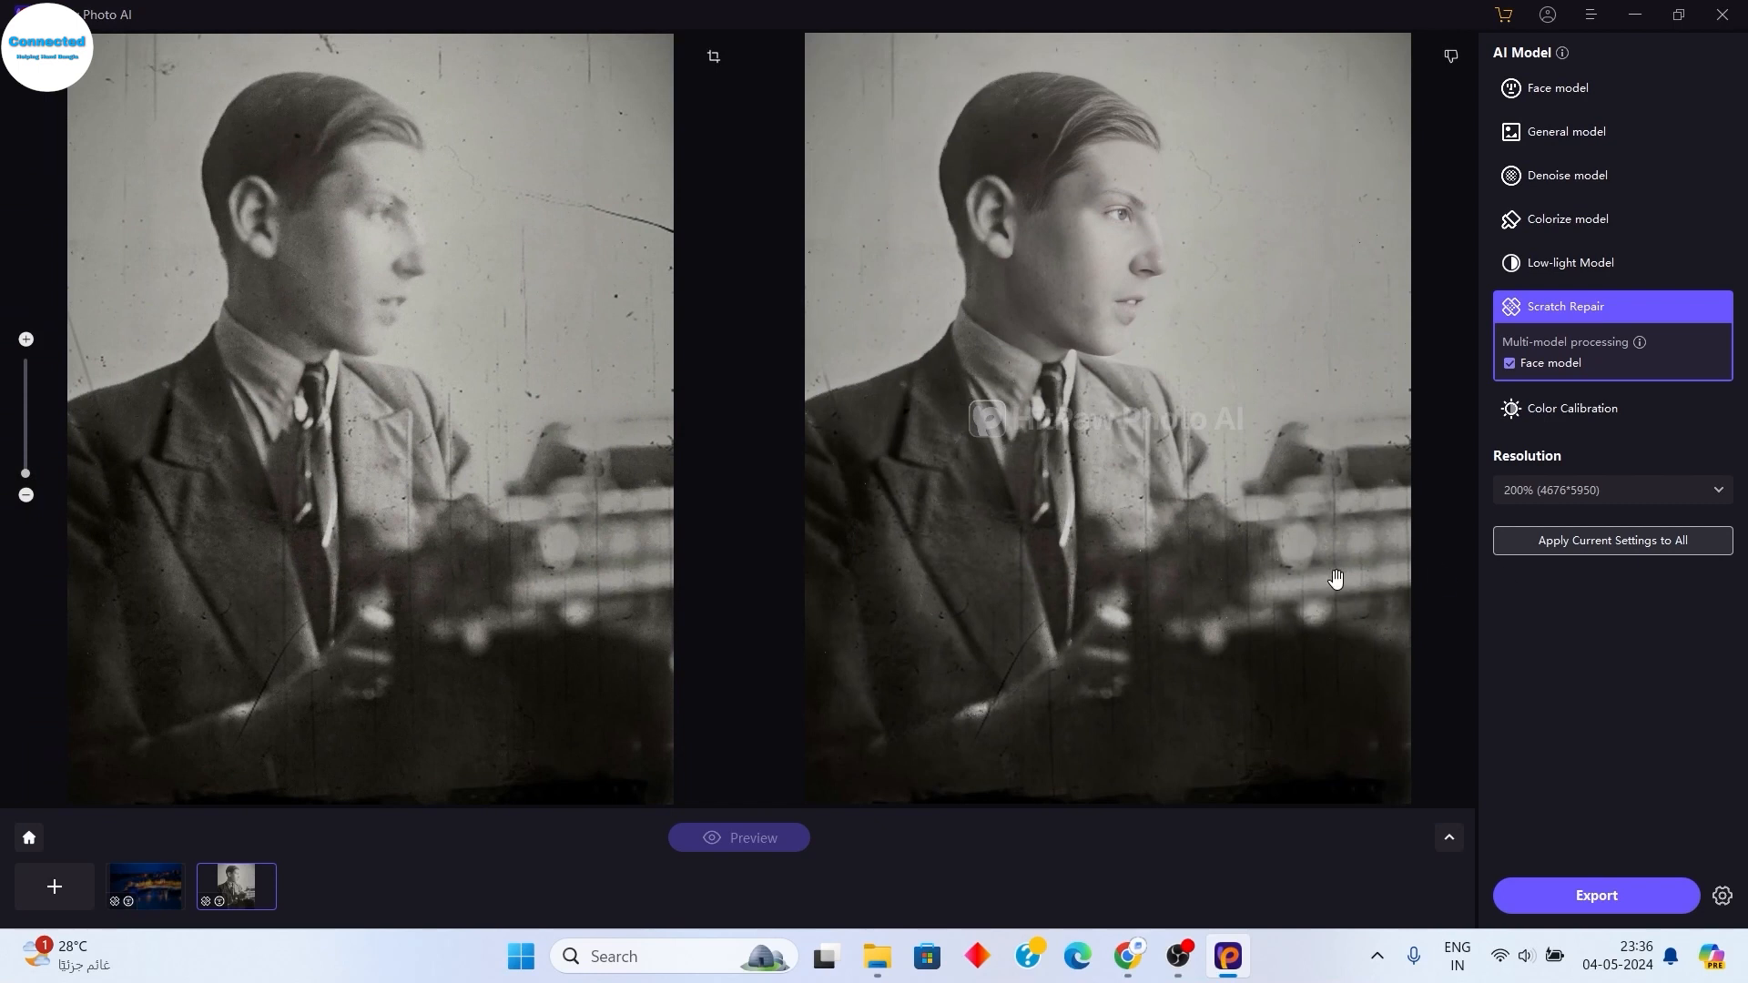
{"action": "scroll", "coordinate": [1206, 424], "scroll_direction": "up", "scroll_amount": 1}
{"action": "scroll", "coordinate": [1299, 396], "scroll_direction": "down", "scroll_amount": 1}
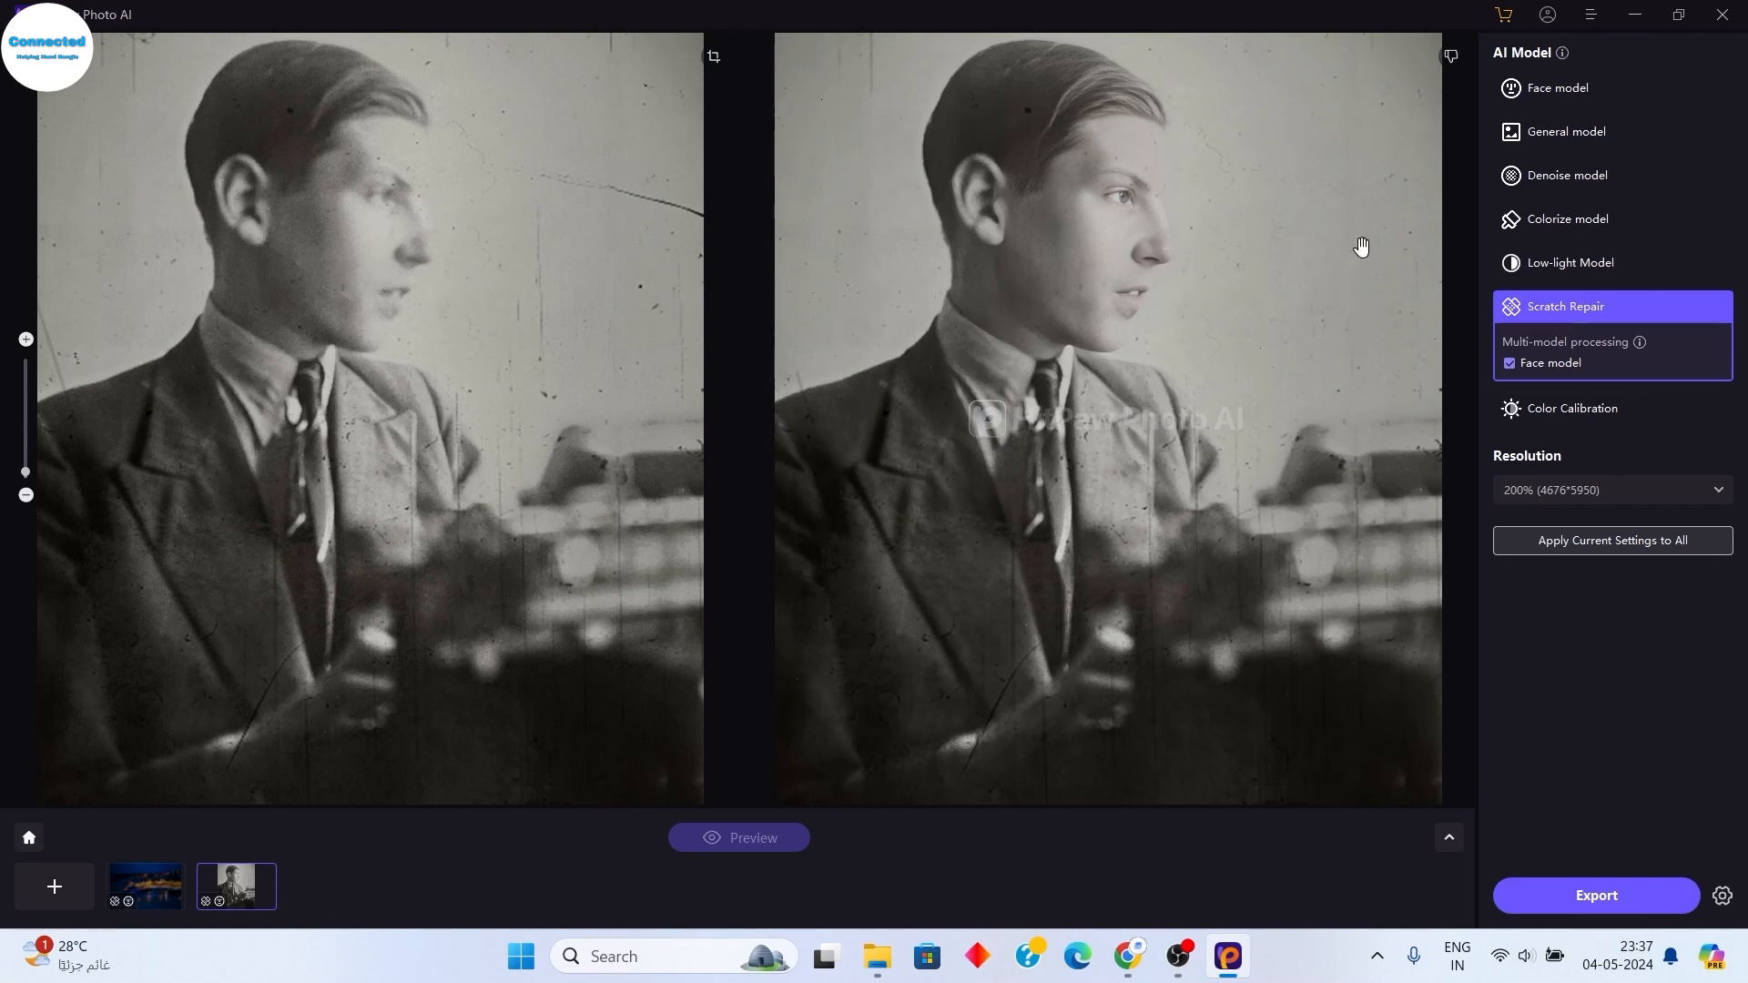
- Switch the old portrait to the Color Calibration model and import the dark photo of fruit and cereal cups
{"action": "mouse_move", "coordinate": [1560, 415]}
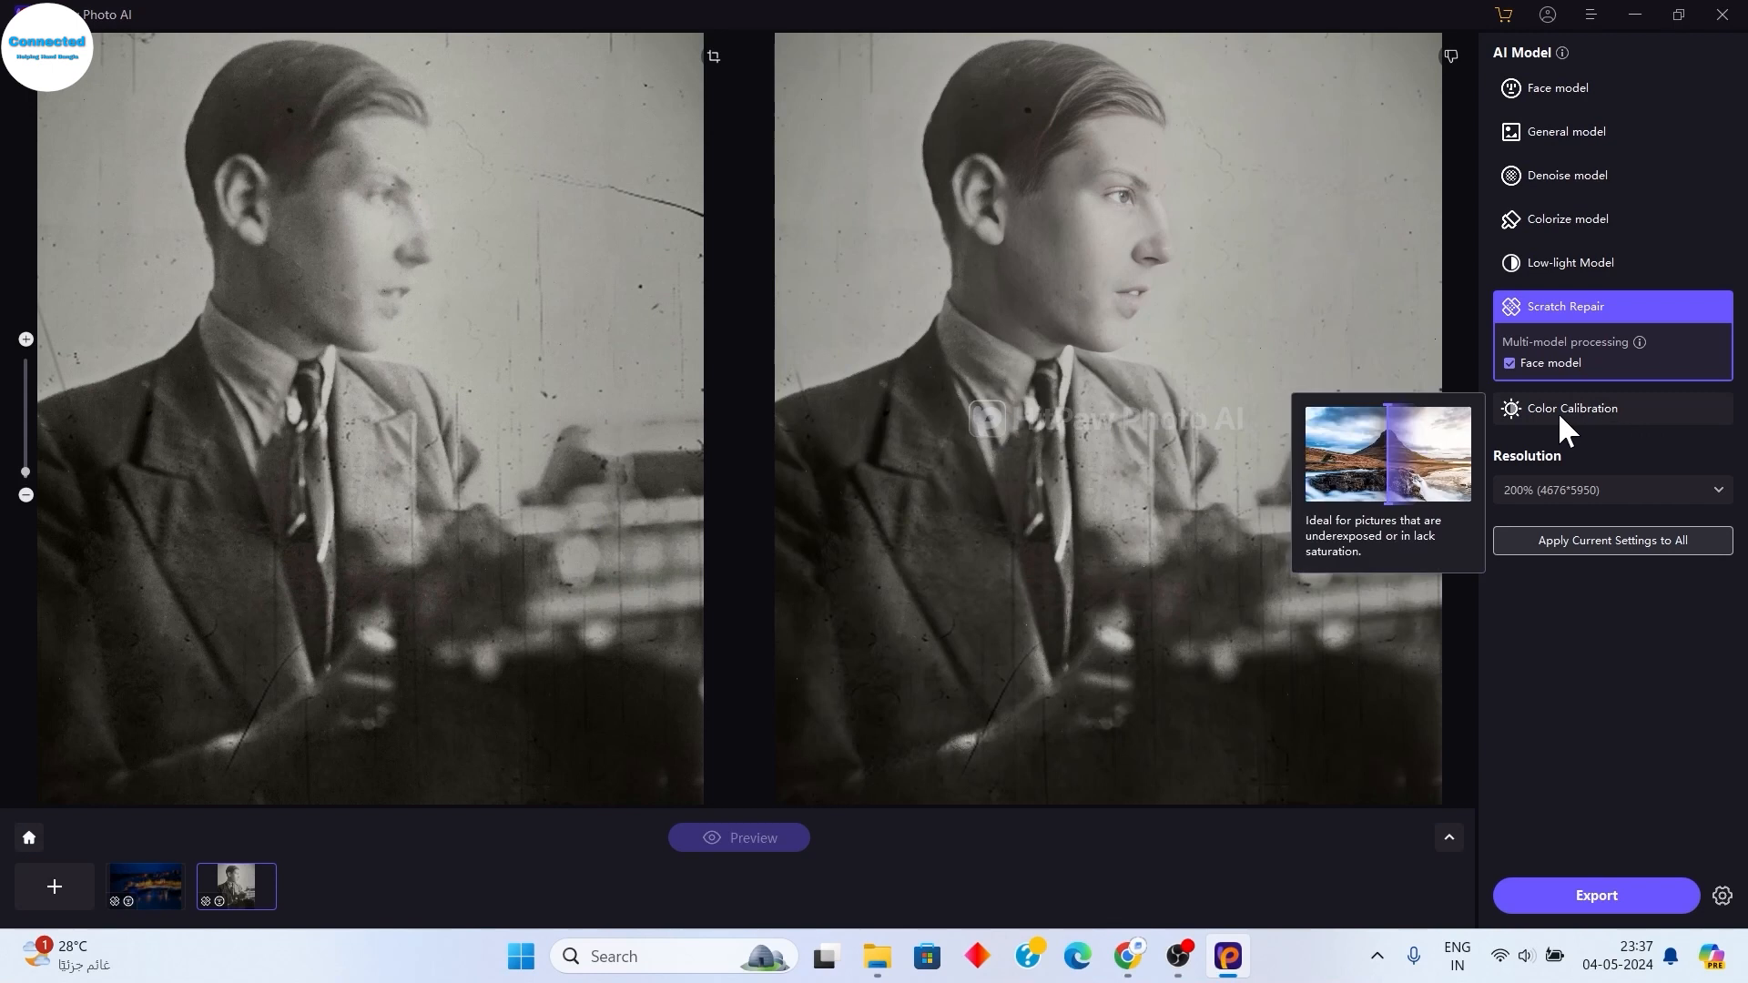
{"action": "left_click", "coordinate": [1605, 412]}
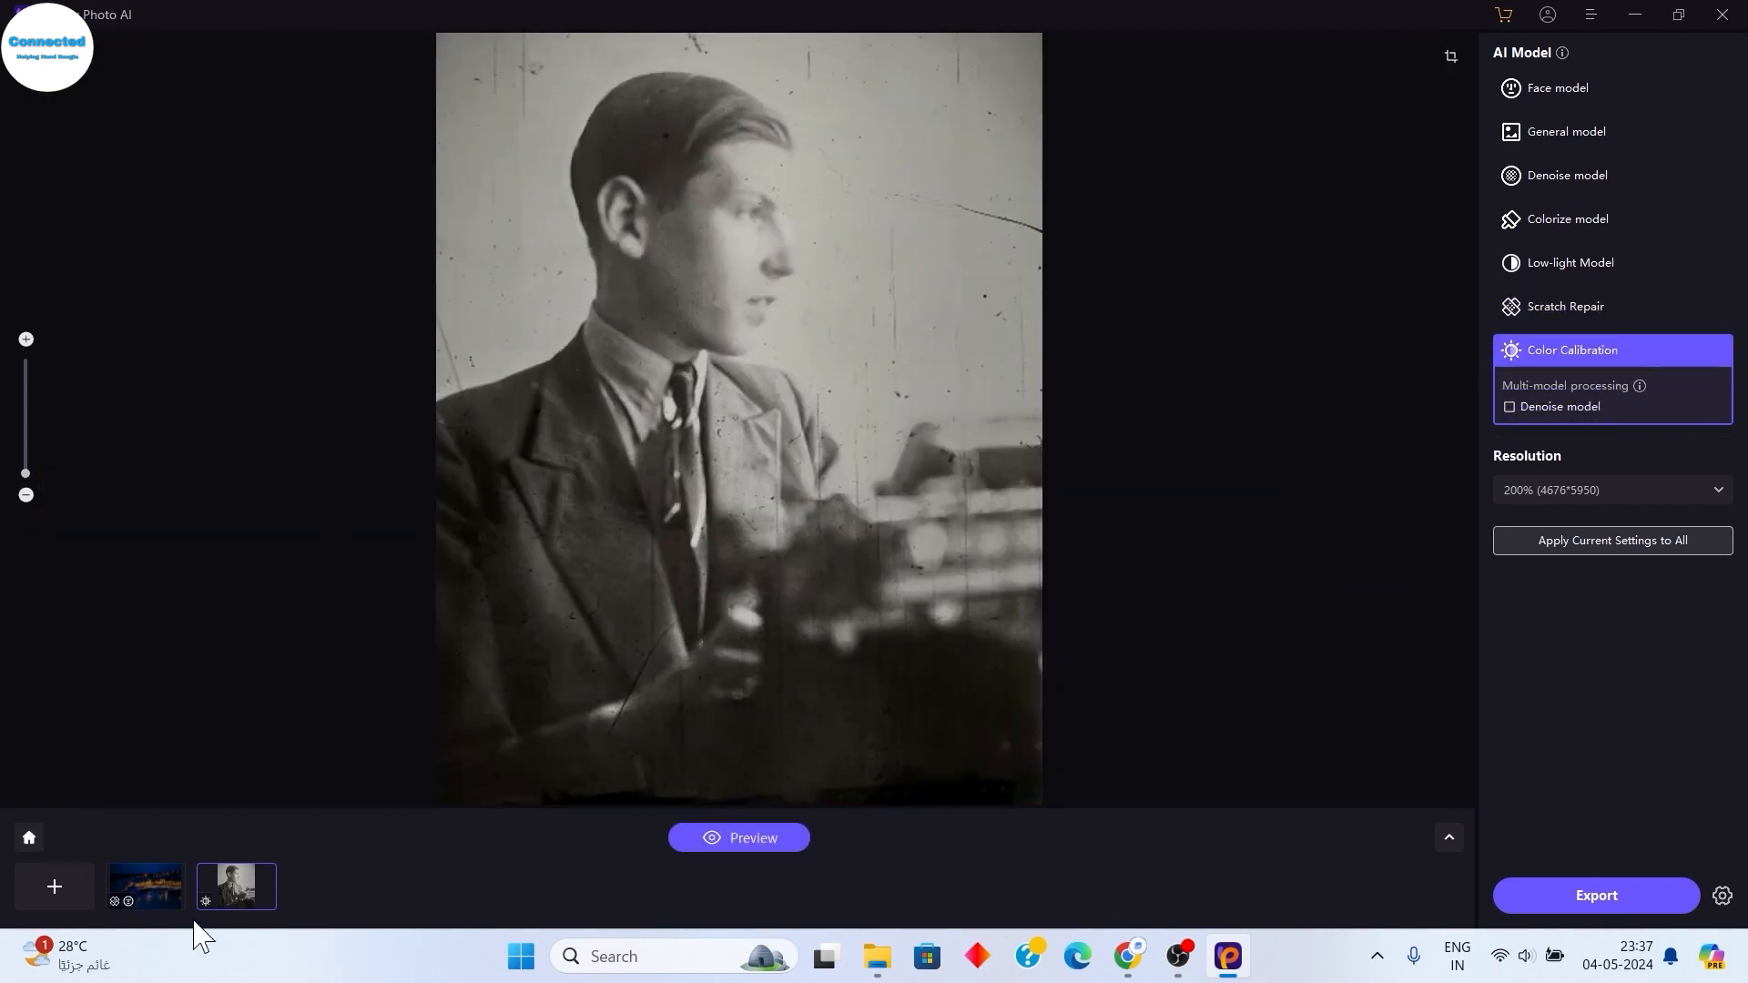
{"action": "left_click", "coordinate": [56, 883]}
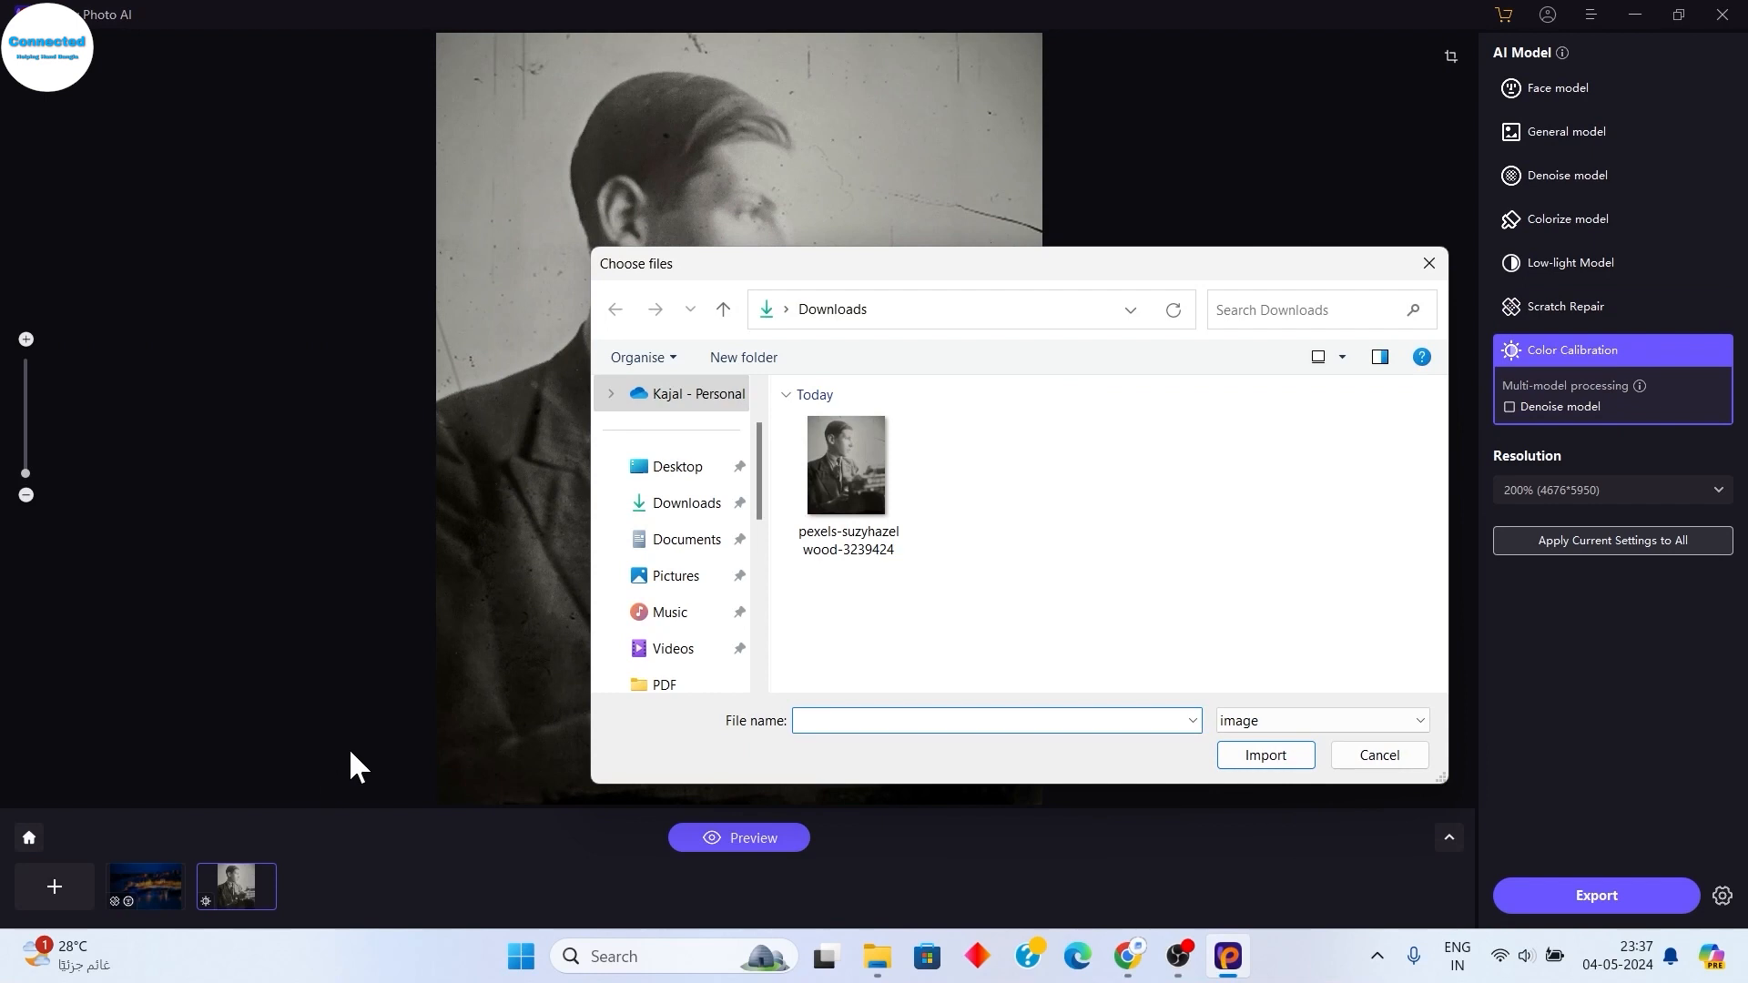
{"action": "scroll", "coordinate": [690, 649], "scroll_direction": "down", "scroll_amount": 3}
{"action": "scroll", "coordinate": [705, 674], "scroll_direction": "down", "scroll_amount": 2}
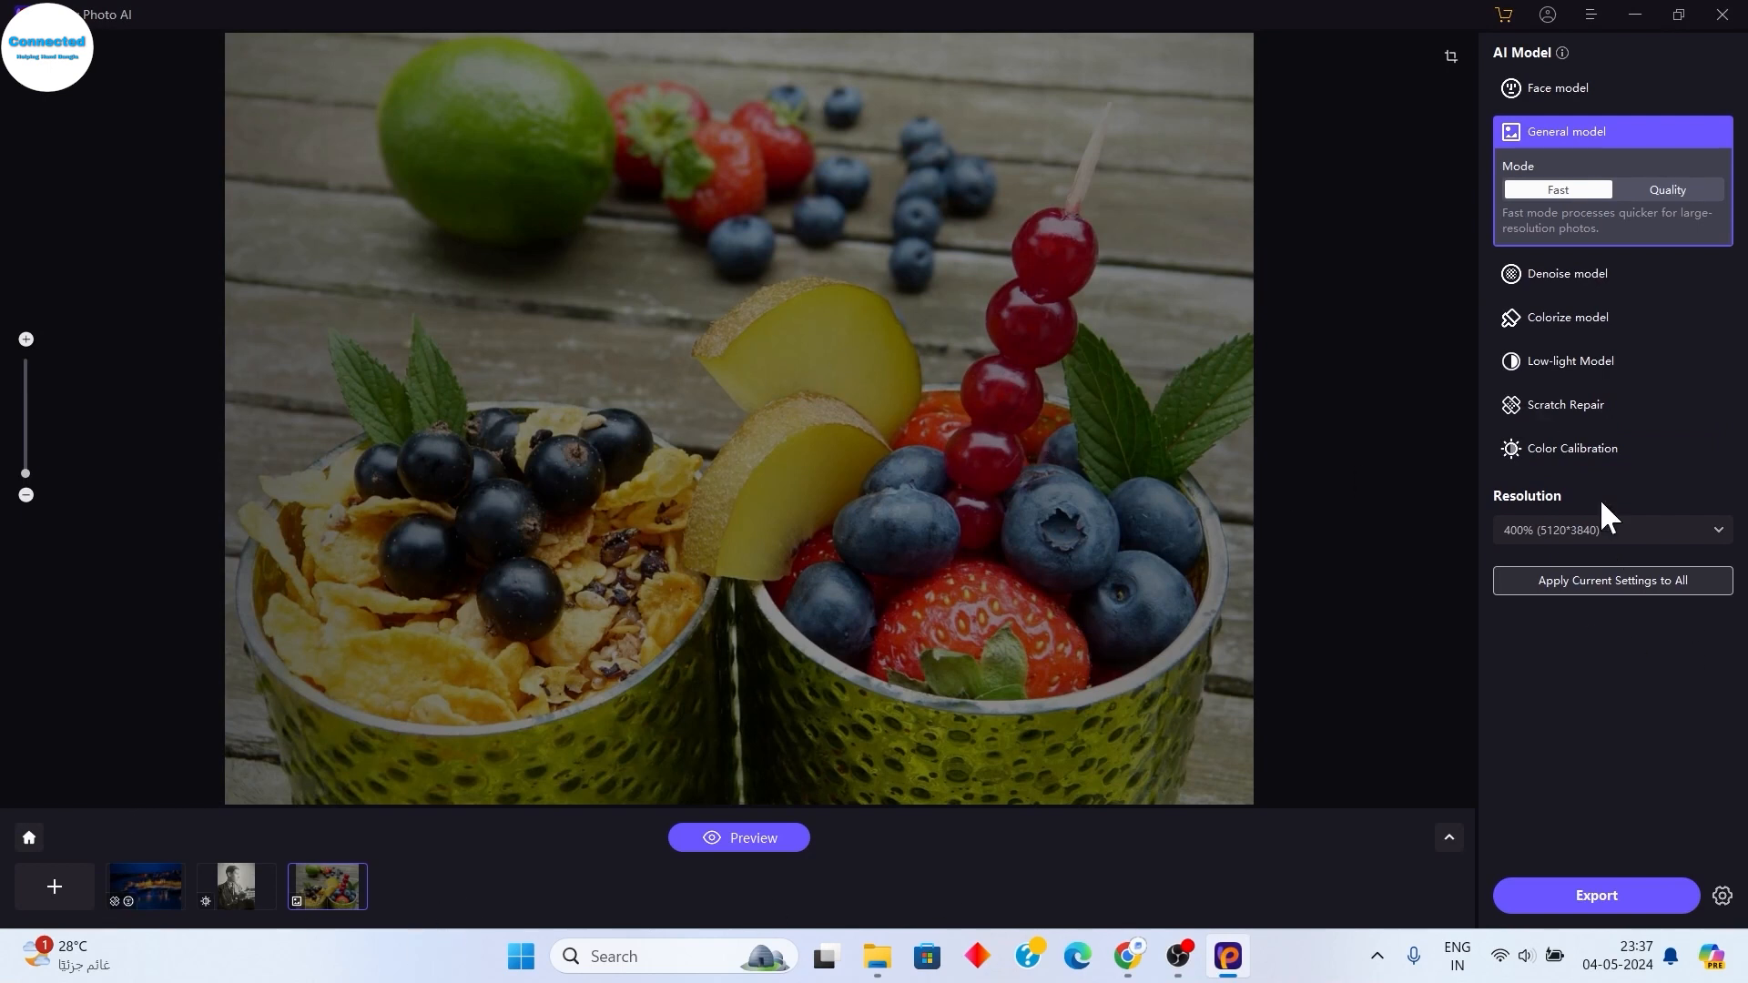
- Preview the fruit photo with the Color Calibration model at 100% (1280*960) resolution
{"action": "left_click", "coordinate": [1568, 448]}
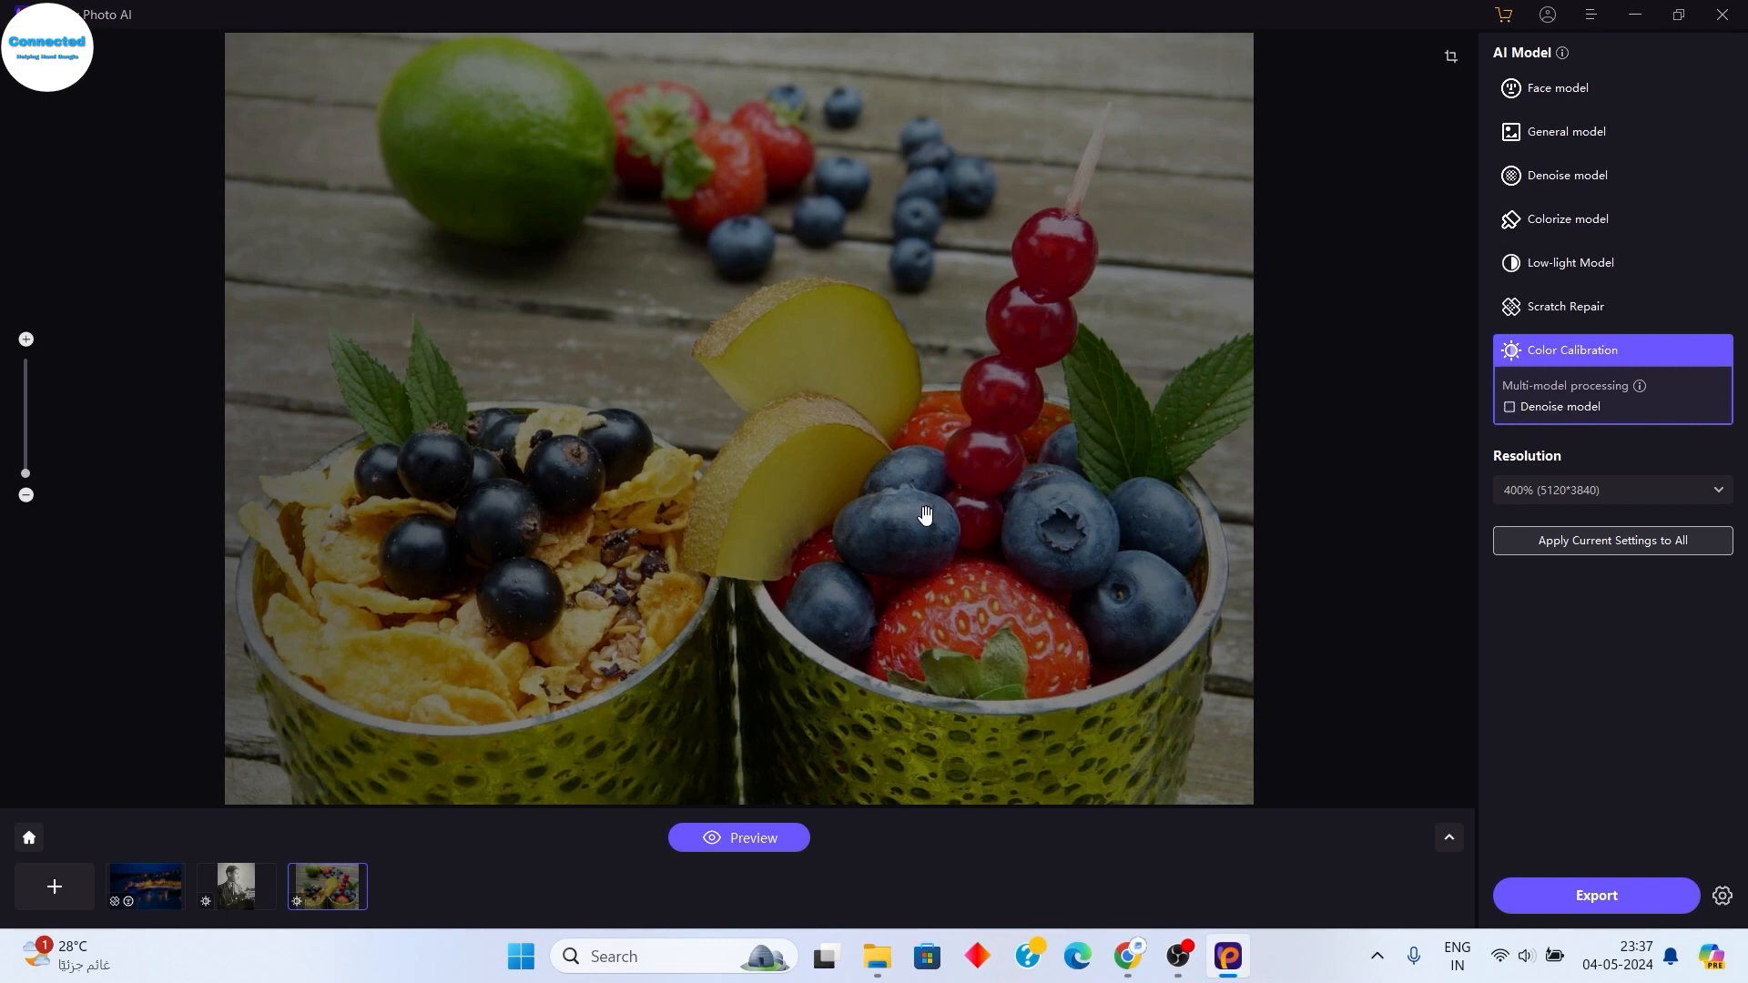
{"action": "left_click", "coordinate": [1541, 490]}
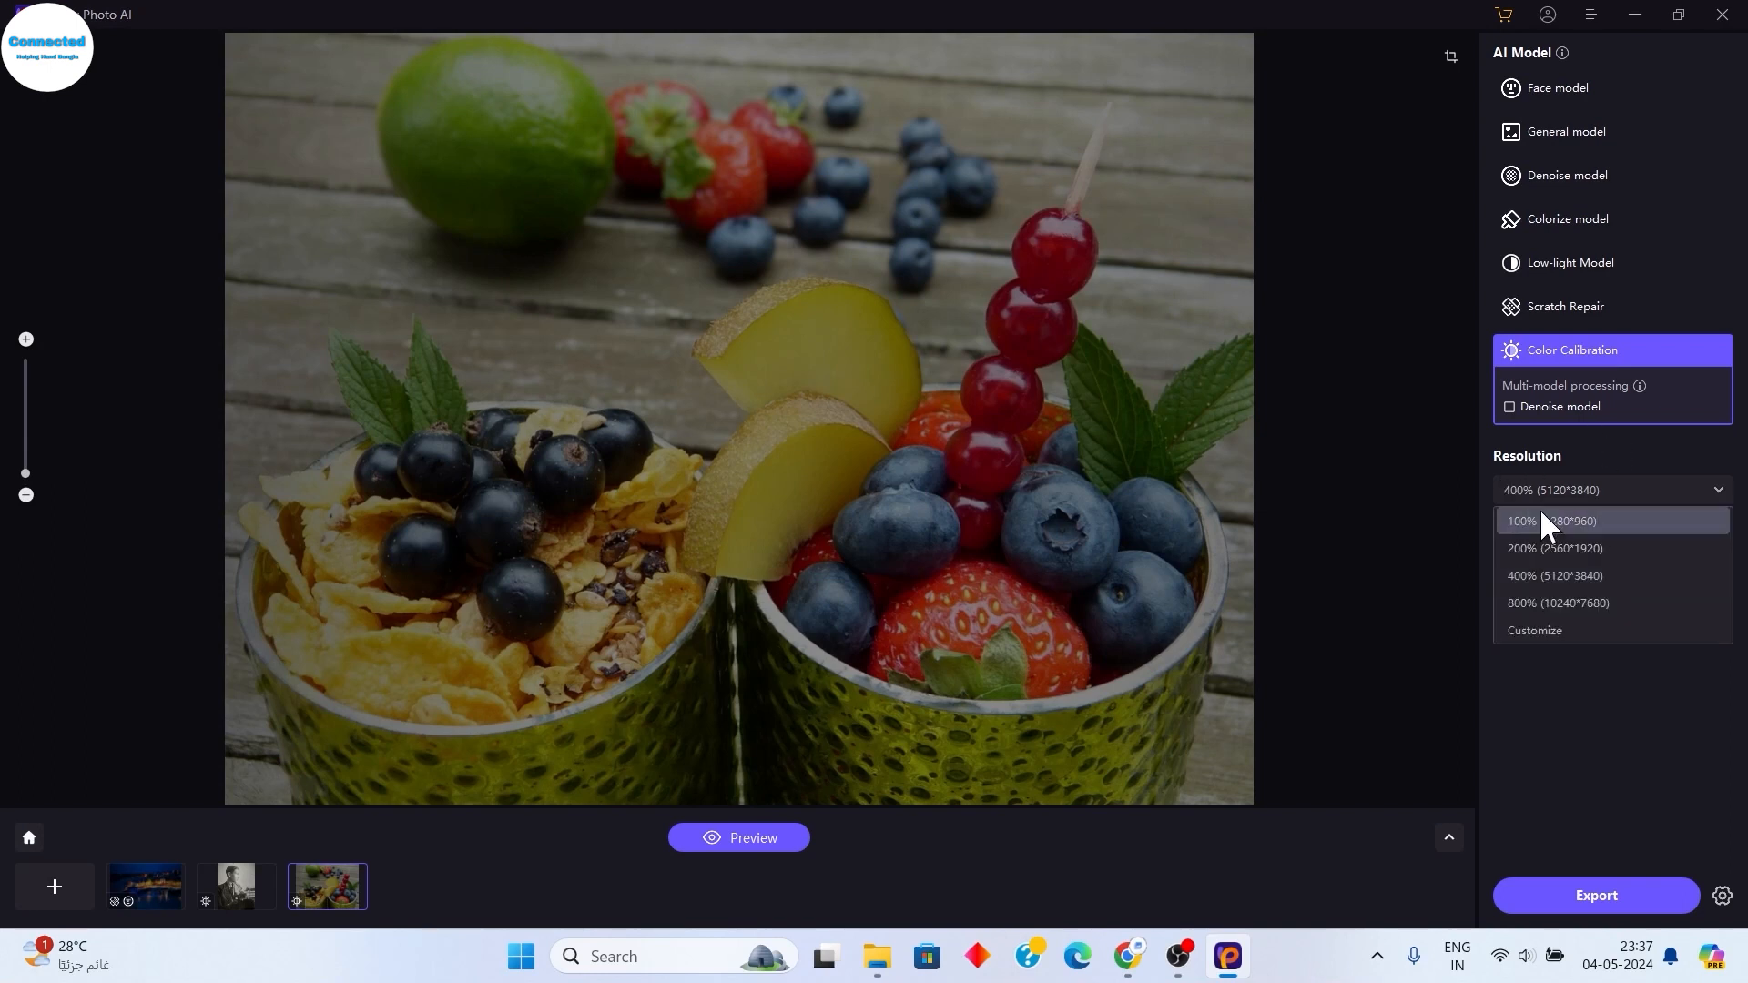
{"action": "left_click", "coordinate": [1539, 519]}
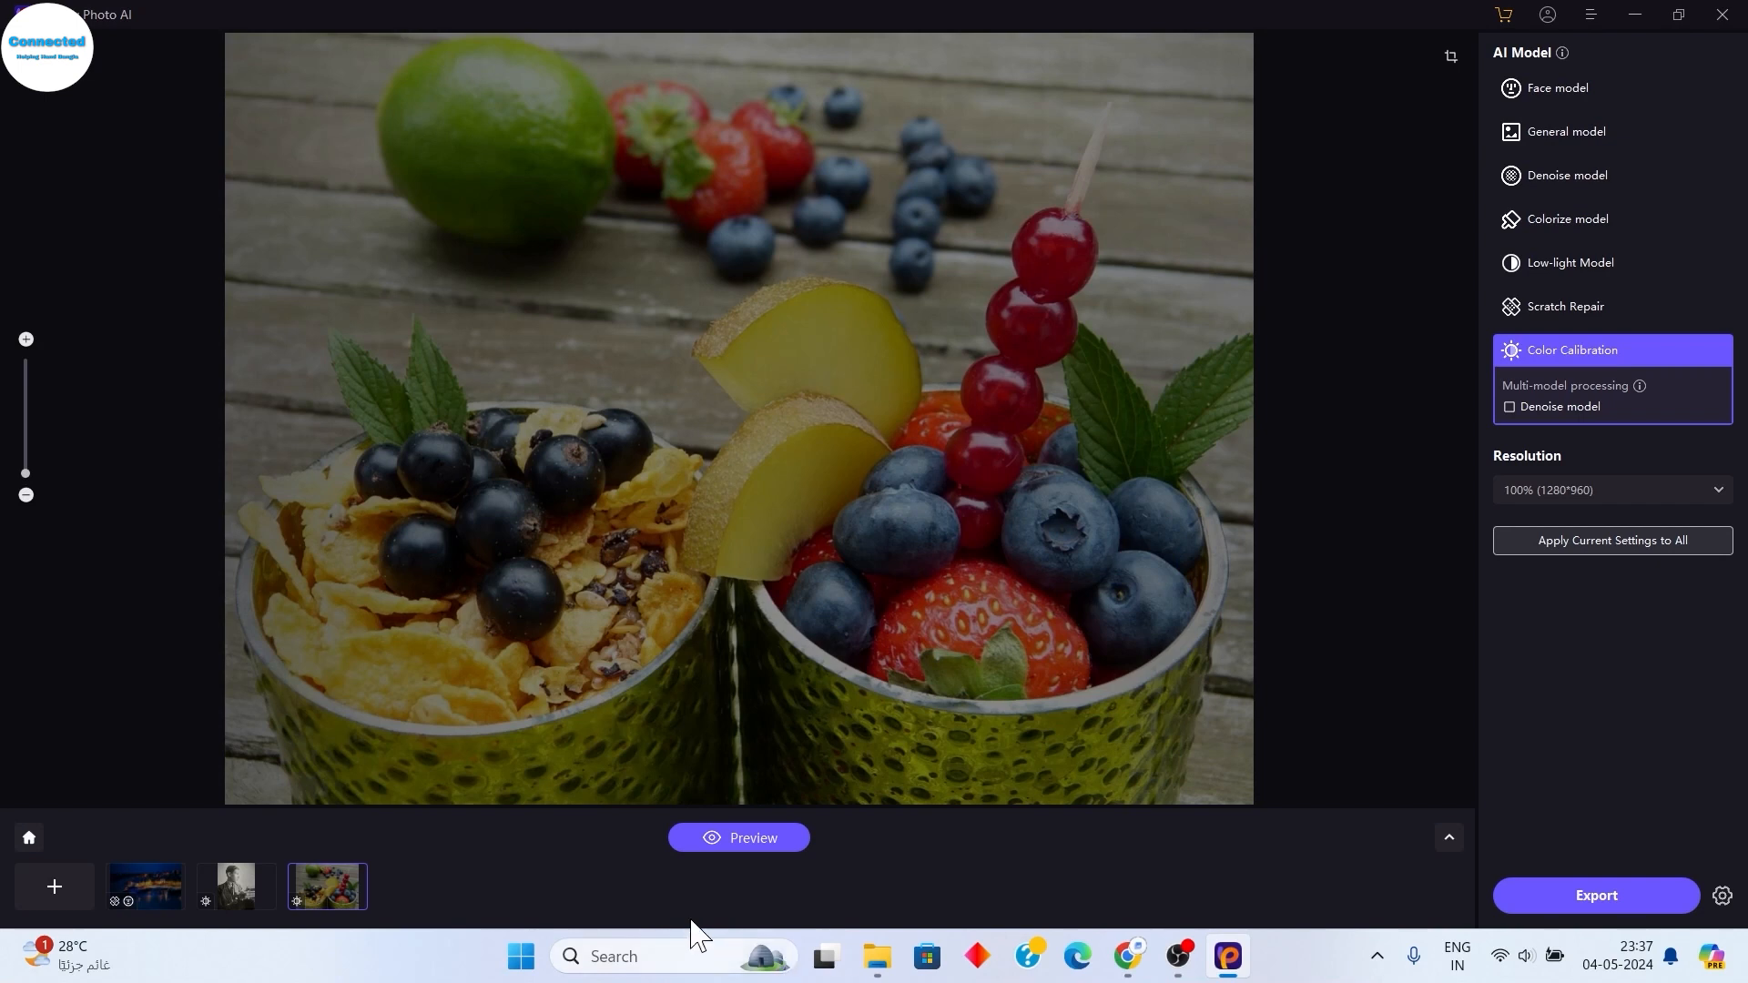
{"action": "left_click", "coordinate": [728, 847]}
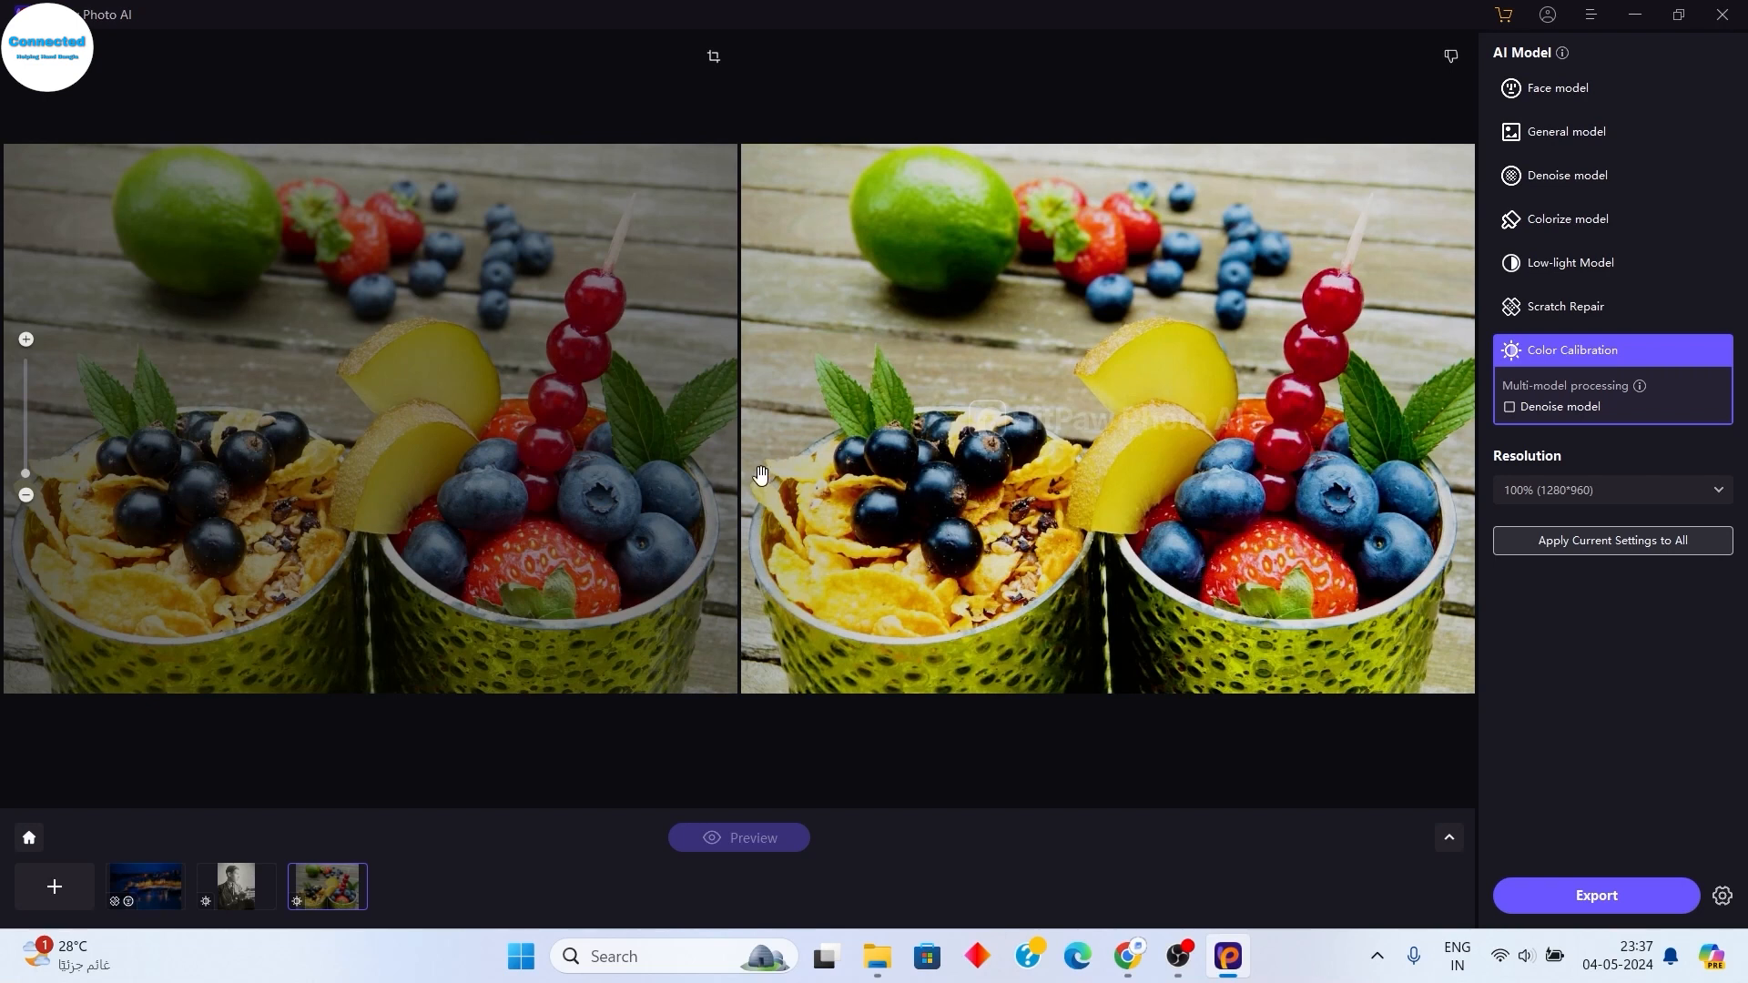
- Compare the color-calibrated fruit photo with its original up close in several areas
{"action": "scroll", "coordinate": [938, 456], "scroll_direction": "up", "scroll_amount": 3}
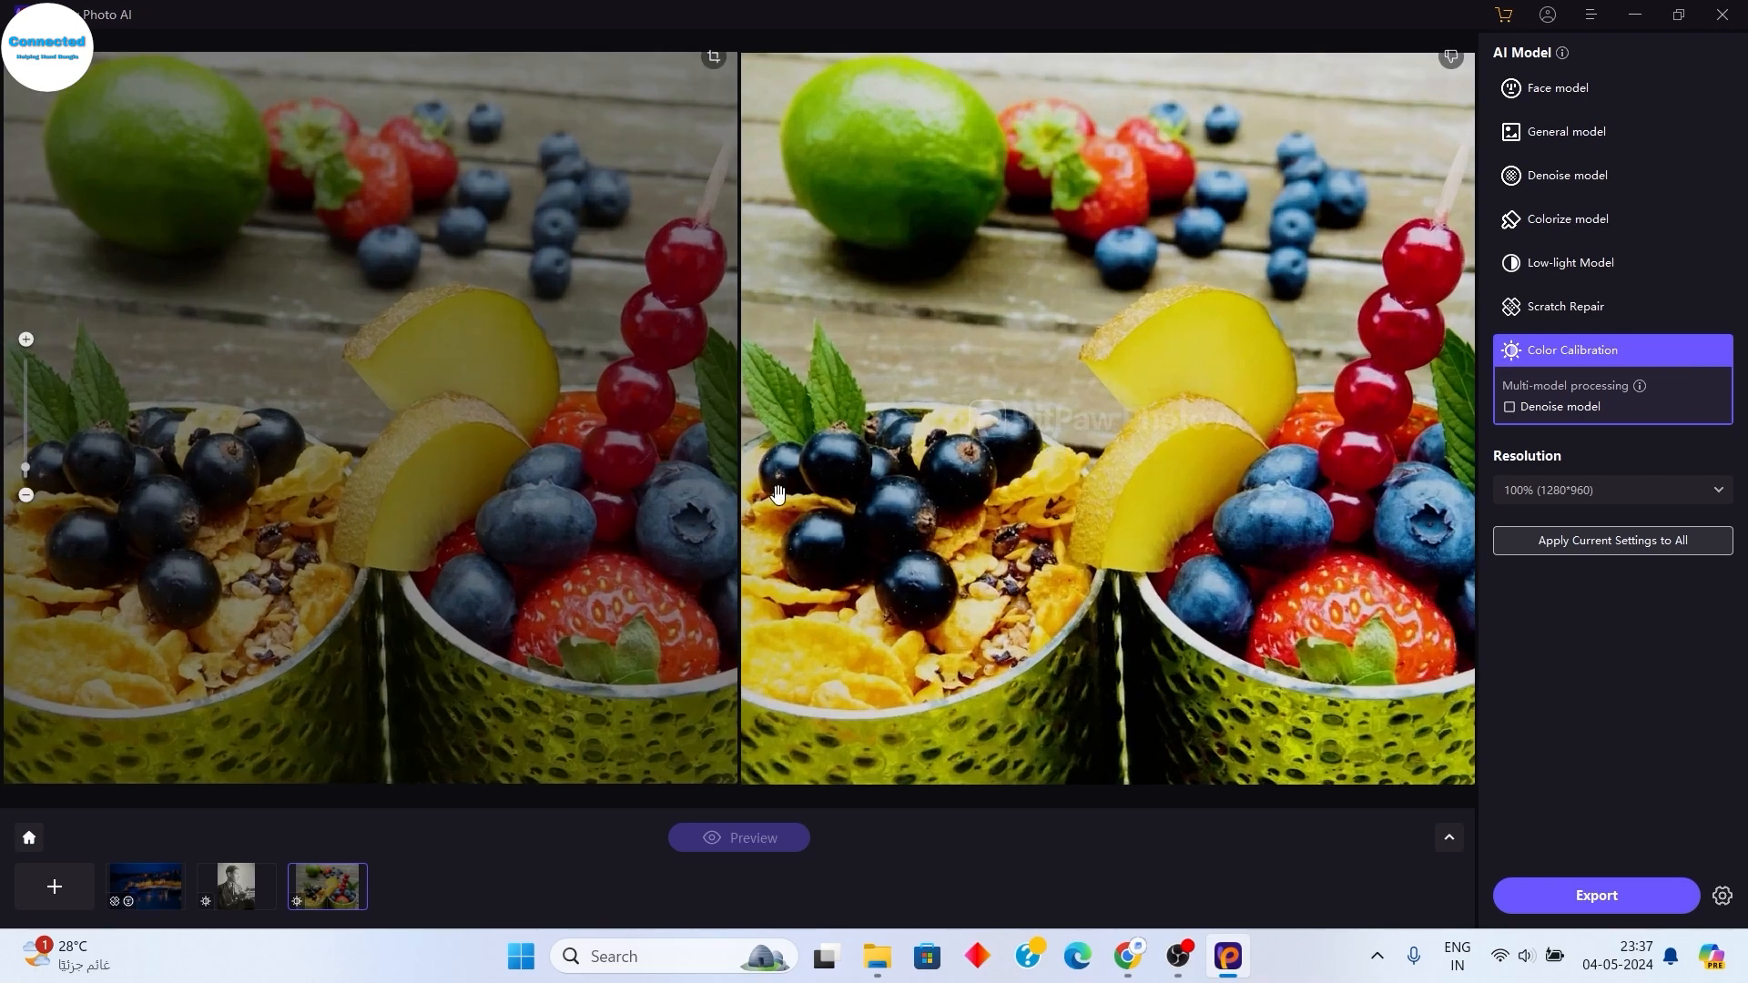
{"action": "scroll", "coordinate": [840, 469], "scroll_direction": "up", "scroll_amount": 1}
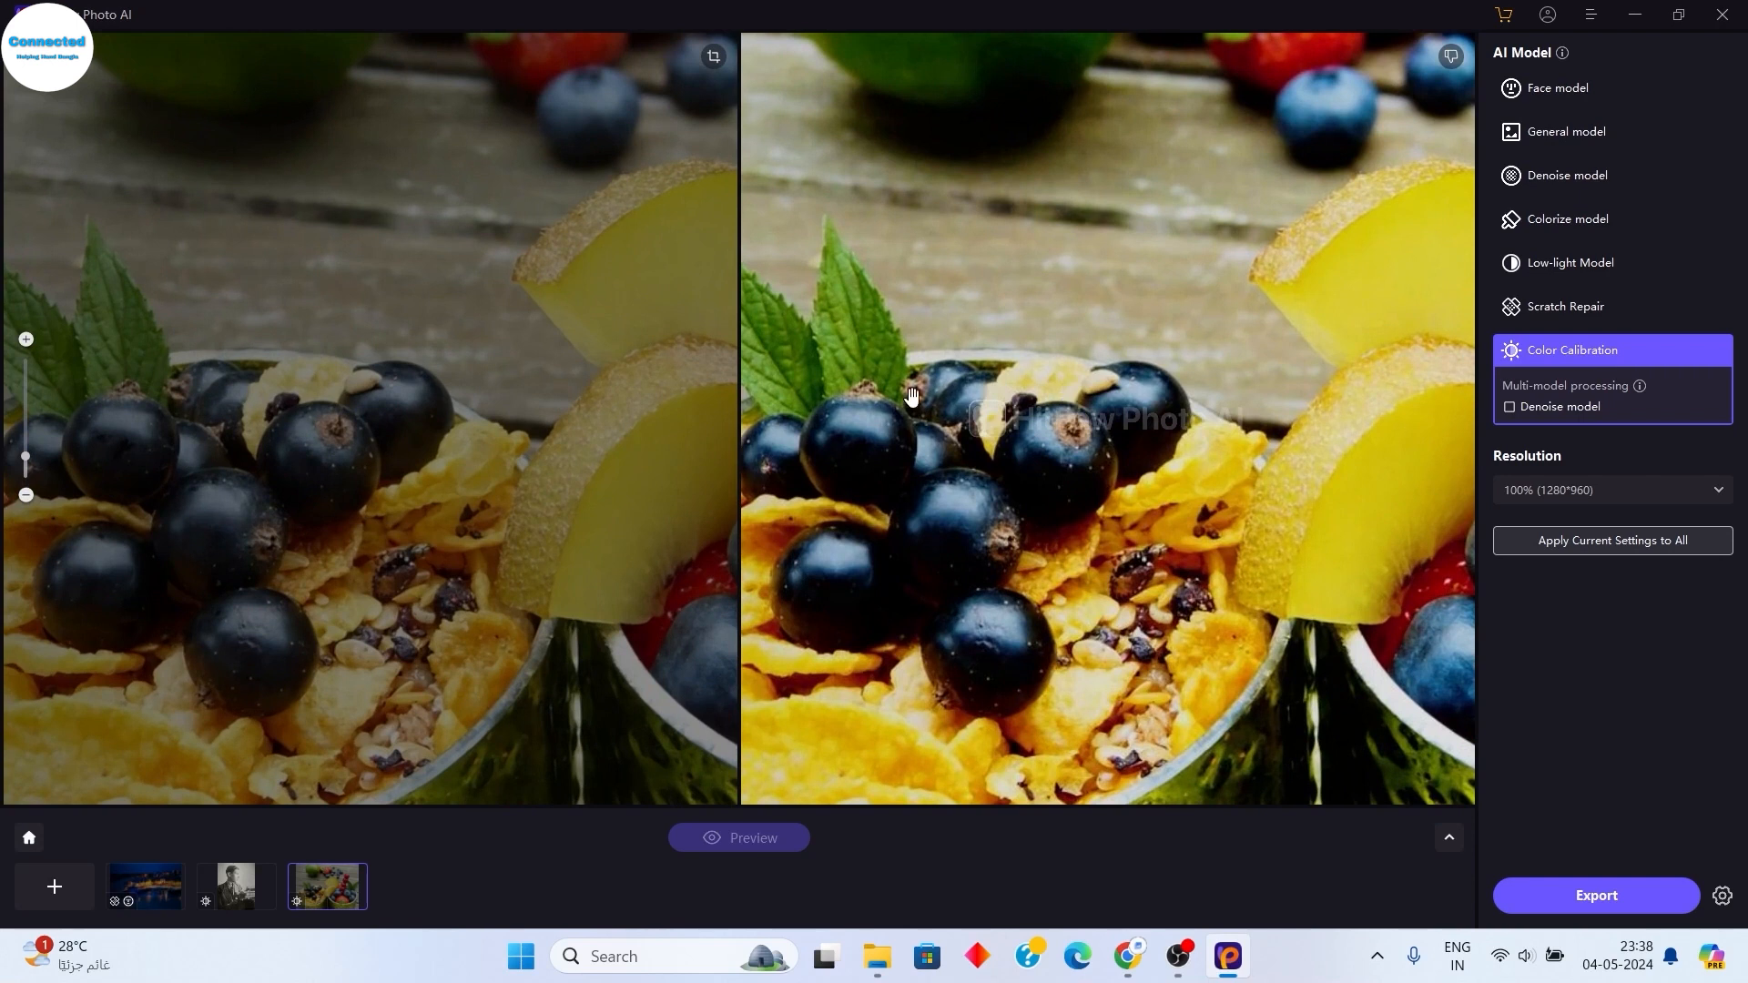
{"action": "left_click_drag", "start_coordinate": [687, 434], "coordinate": [607, 508]}
{"action": "scroll", "coordinate": [606, 508], "scroll_direction": "down", "scroll_amount": 1}
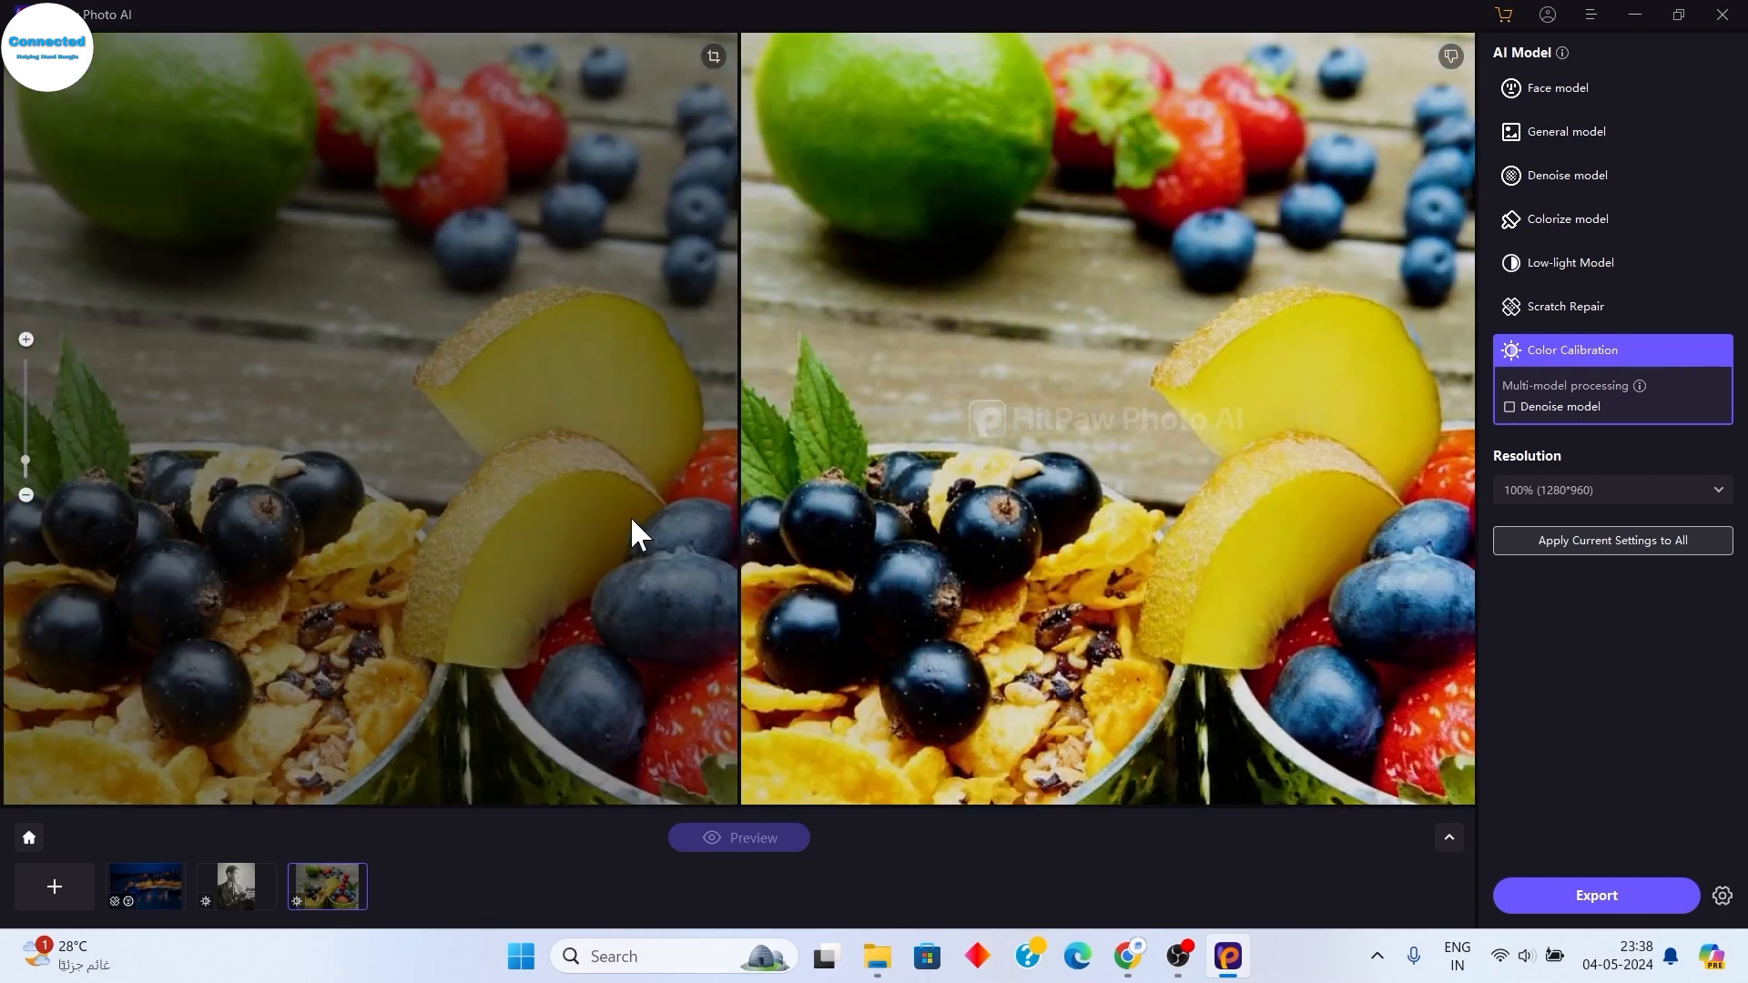
{"action": "scroll", "coordinate": [670, 519], "scroll_direction": "up", "scroll_amount": 2}
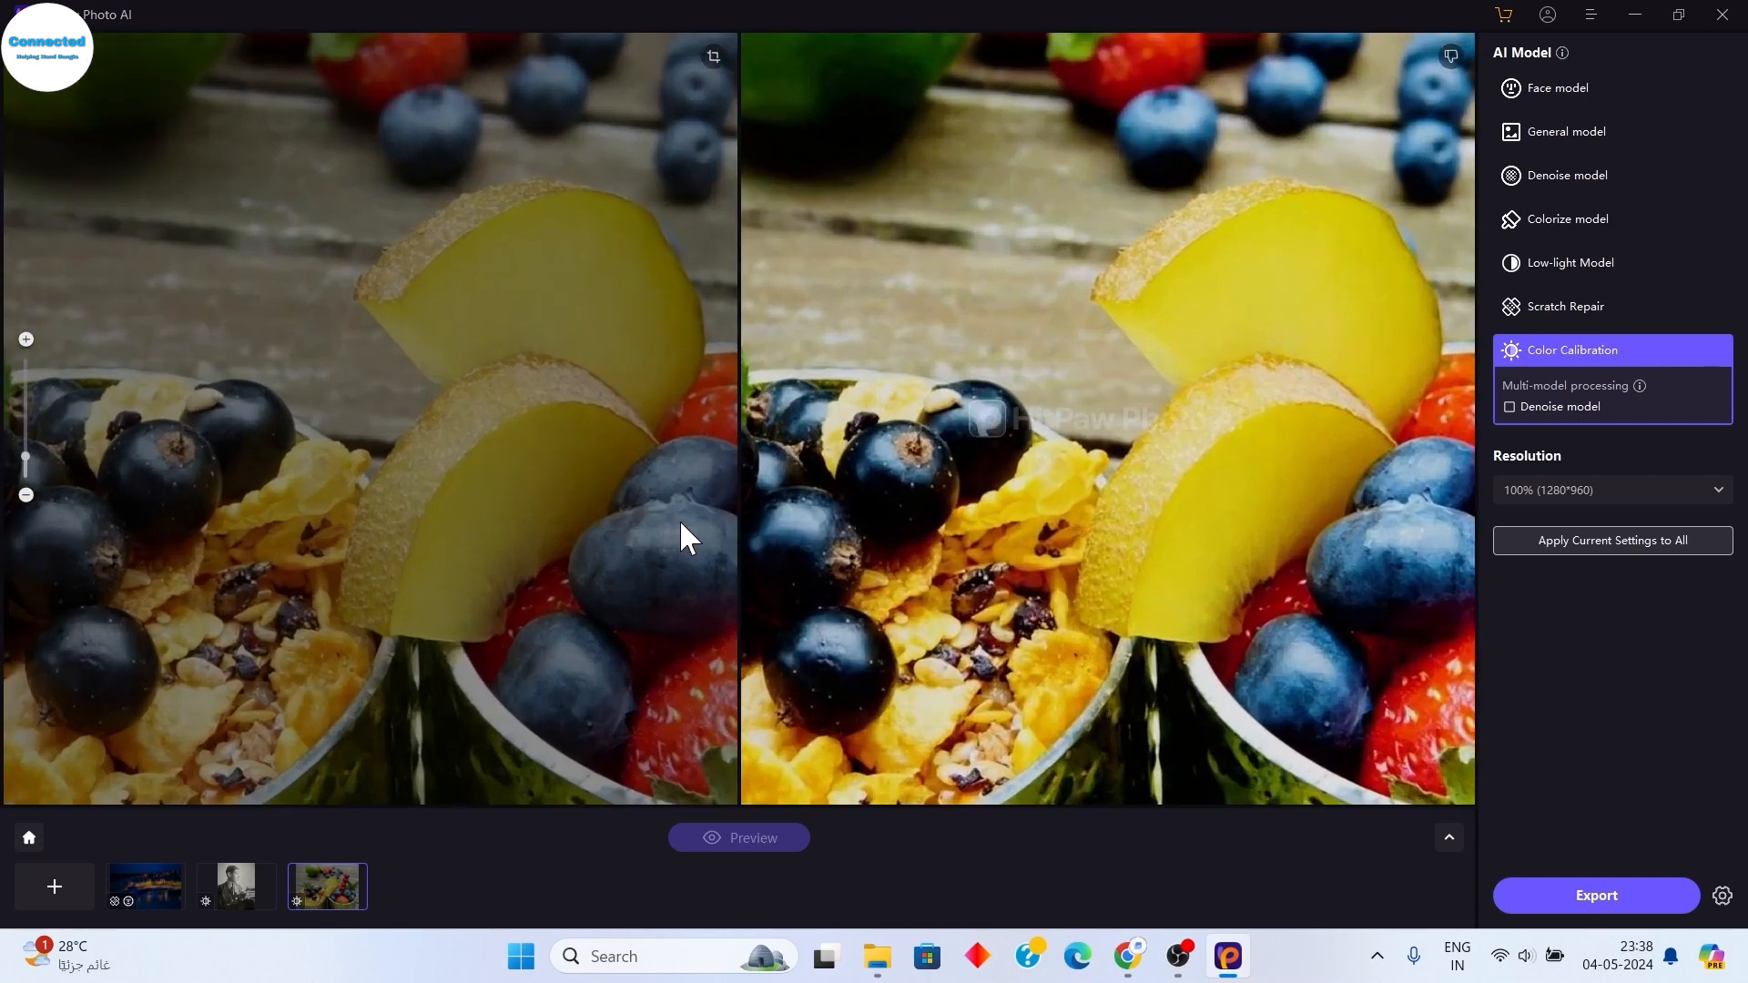
{"action": "scroll", "coordinate": [1261, 551], "scroll_direction": "down", "scroll_amount": 3}
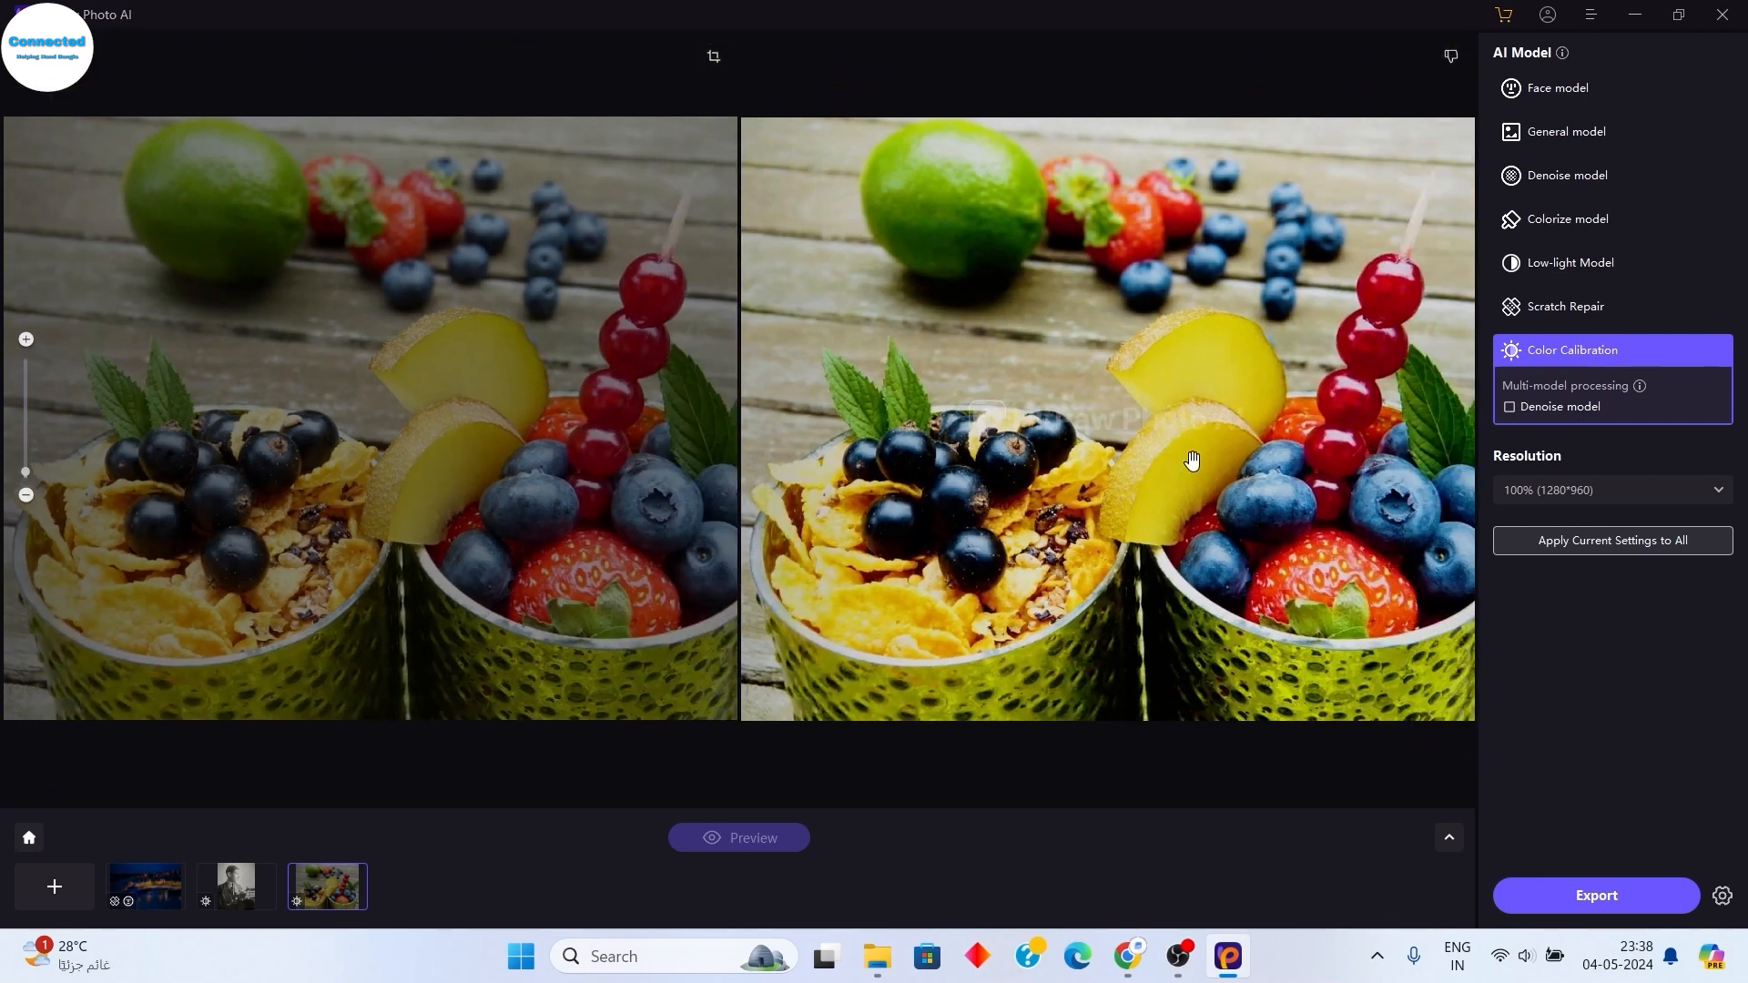
{"action": "scroll", "coordinate": [1192, 460], "scroll_direction": "up", "scroll_amount": 1}
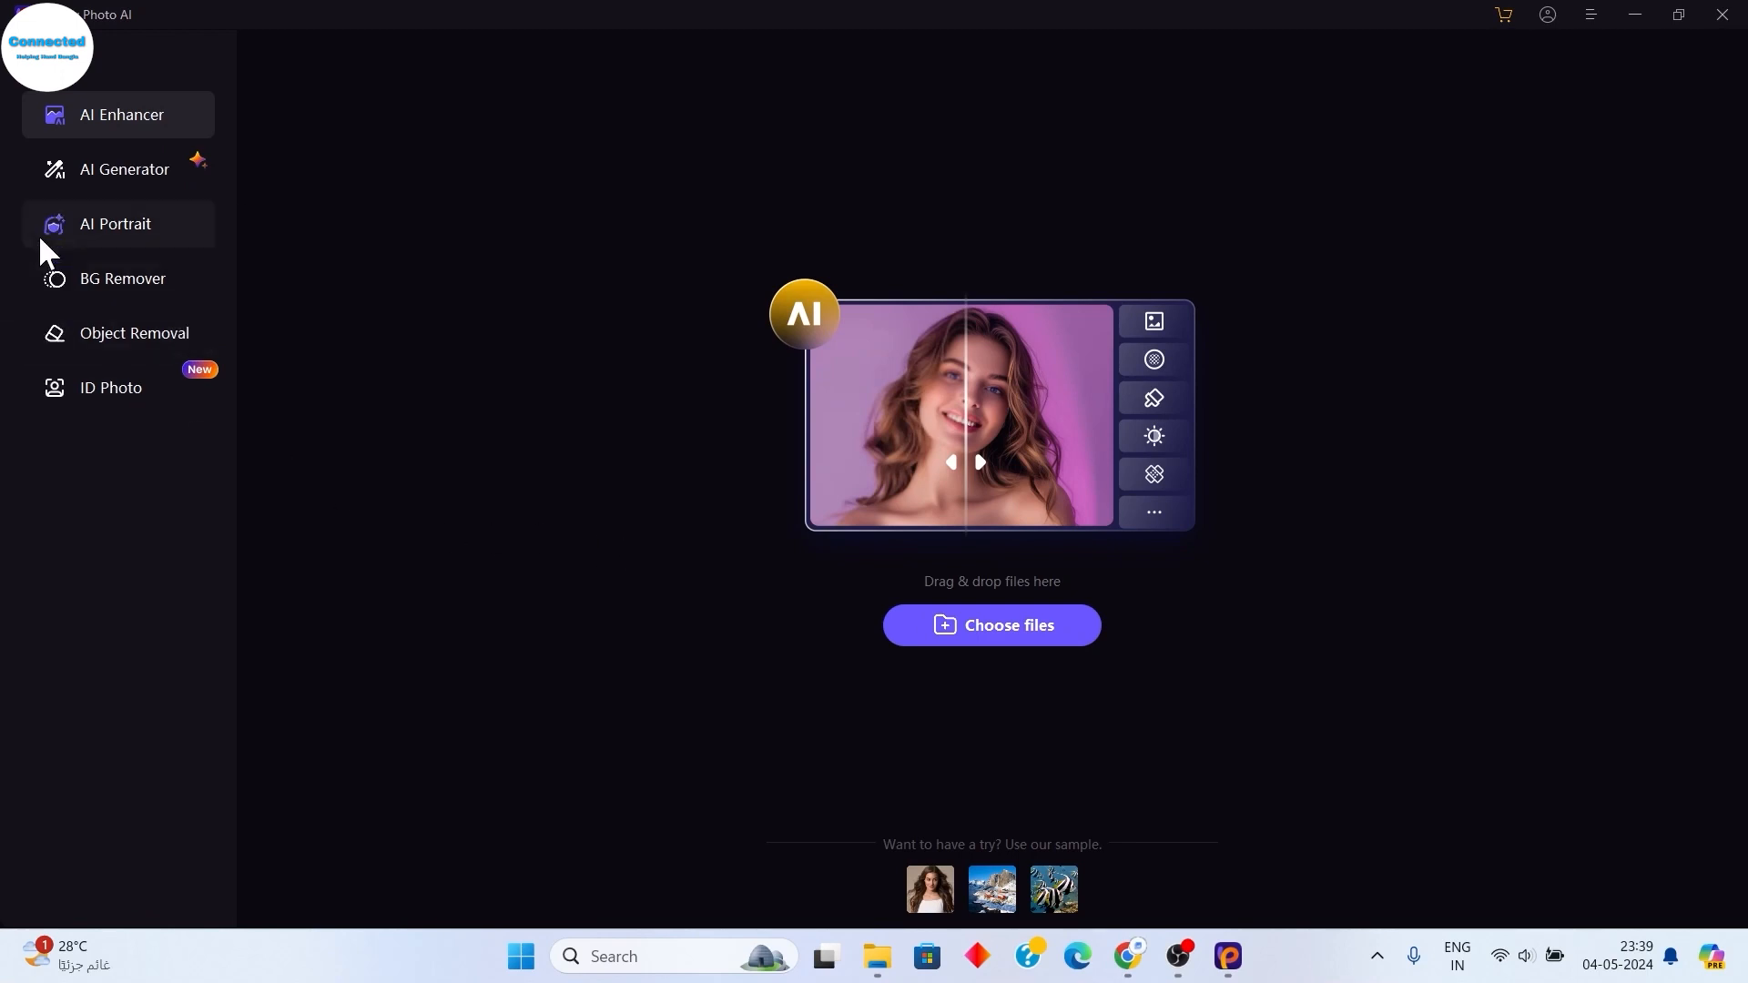
- Open the AI Generator for creating AI images and look through its Recommend and Legacy styles
{"action": "left_click", "coordinate": [111, 166]}
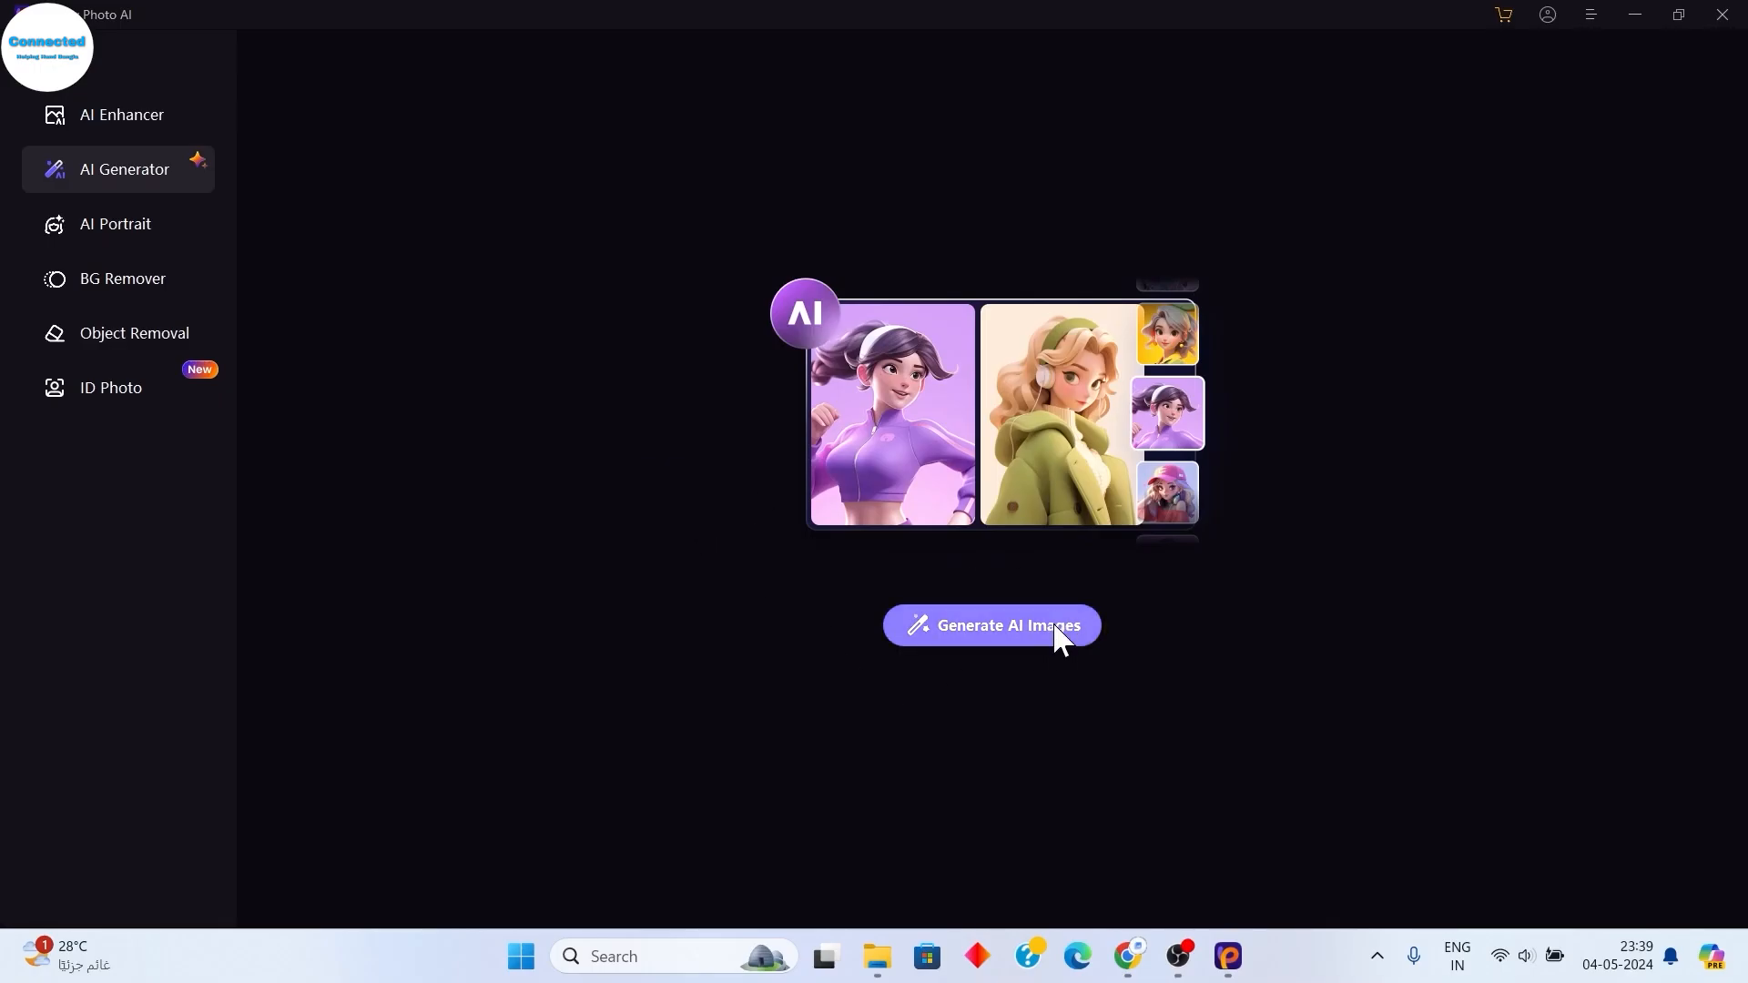
{"action": "left_click", "coordinate": [1030, 633]}
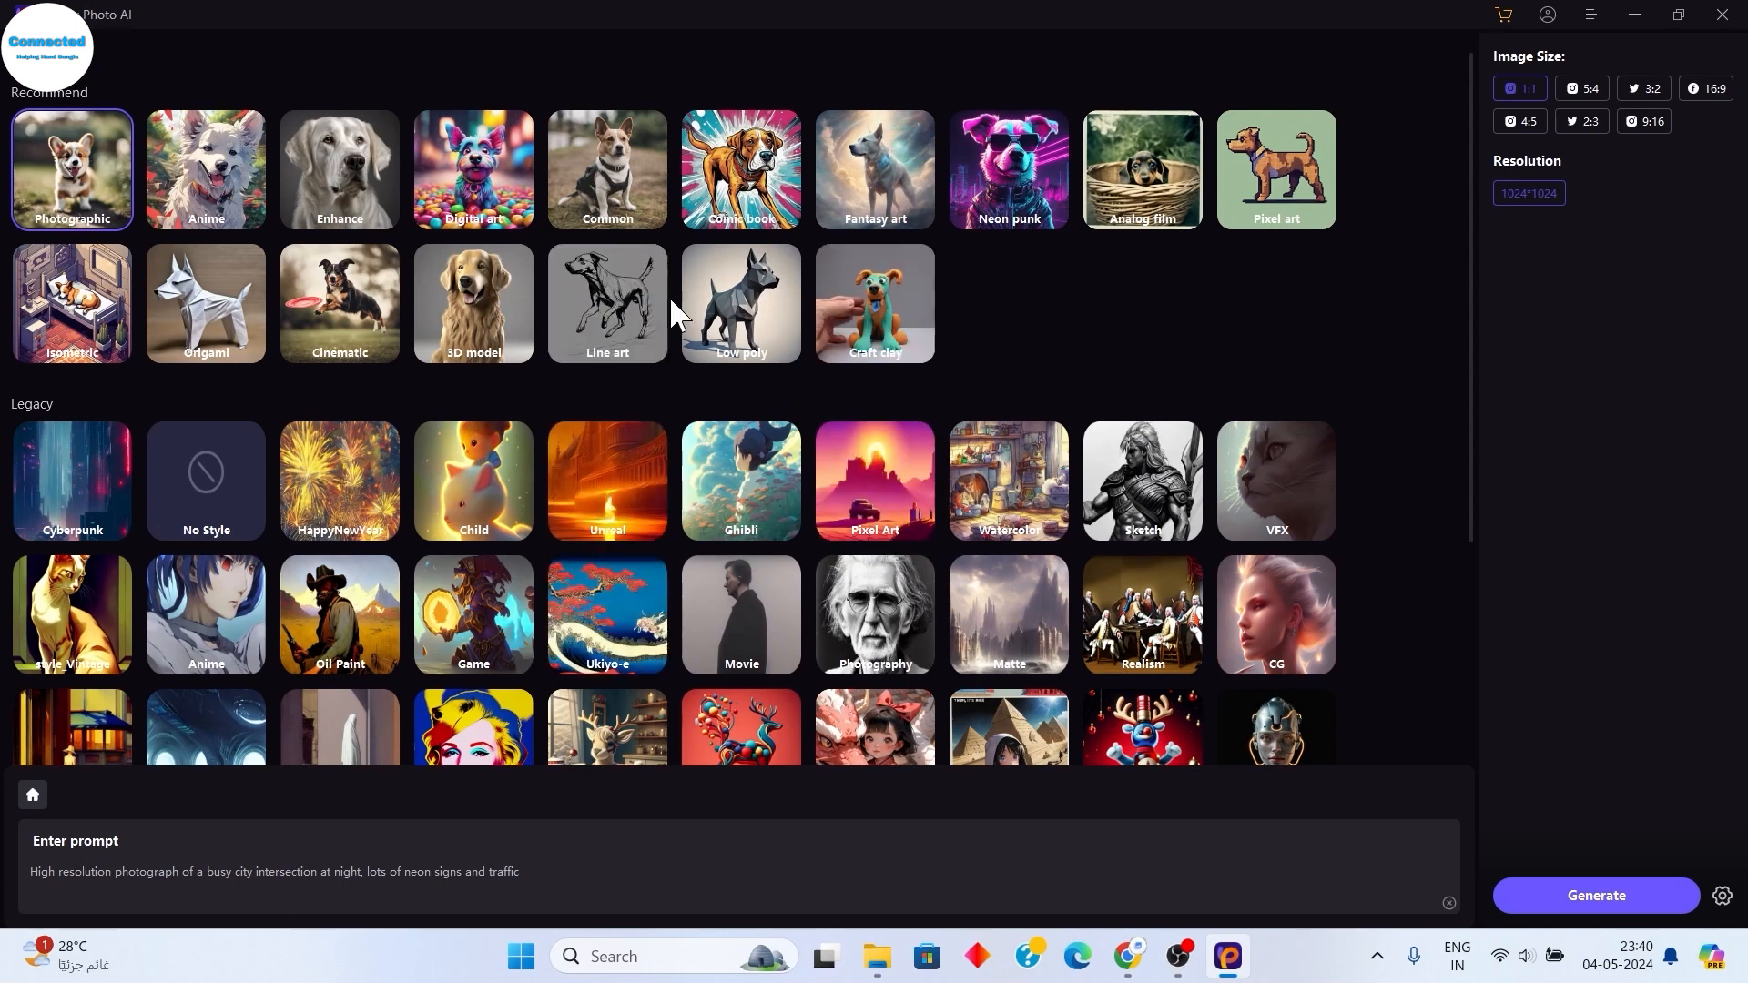
{"action": "scroll", "coordinate": [548, 451], "scroll_direction": "down", "scroll_amount": 4}
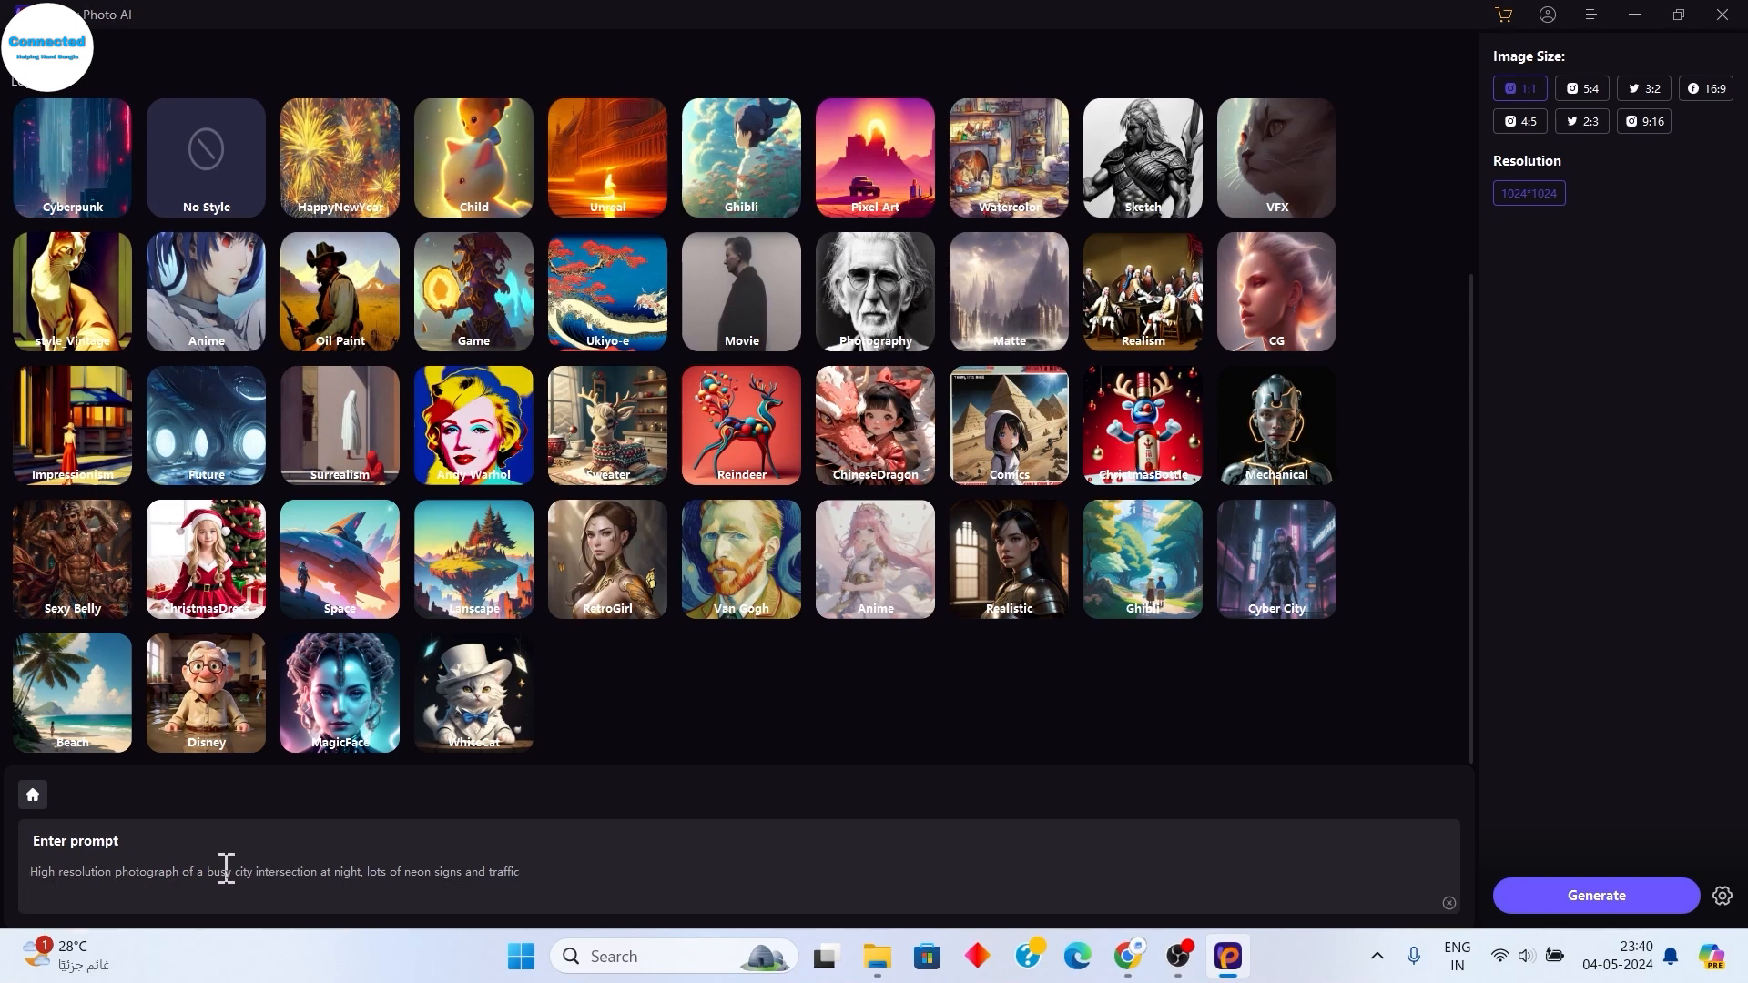
- Replace the prompt with "cricket ground and many cats are playing cricket" and generate the images using the trial
{"action": "left_click_drag", "start_coordinate": [586, 871], "coordinate": [8, 874]}
{"action": "left_click", "coordinate": [574, 882]}
{"action": "key", "text": "ctrl+a"}
{"action": "type", "text": "cricket ground and many cats are playing cricket"}
{"action": "left_click", "coordinate": [1636, 908]}
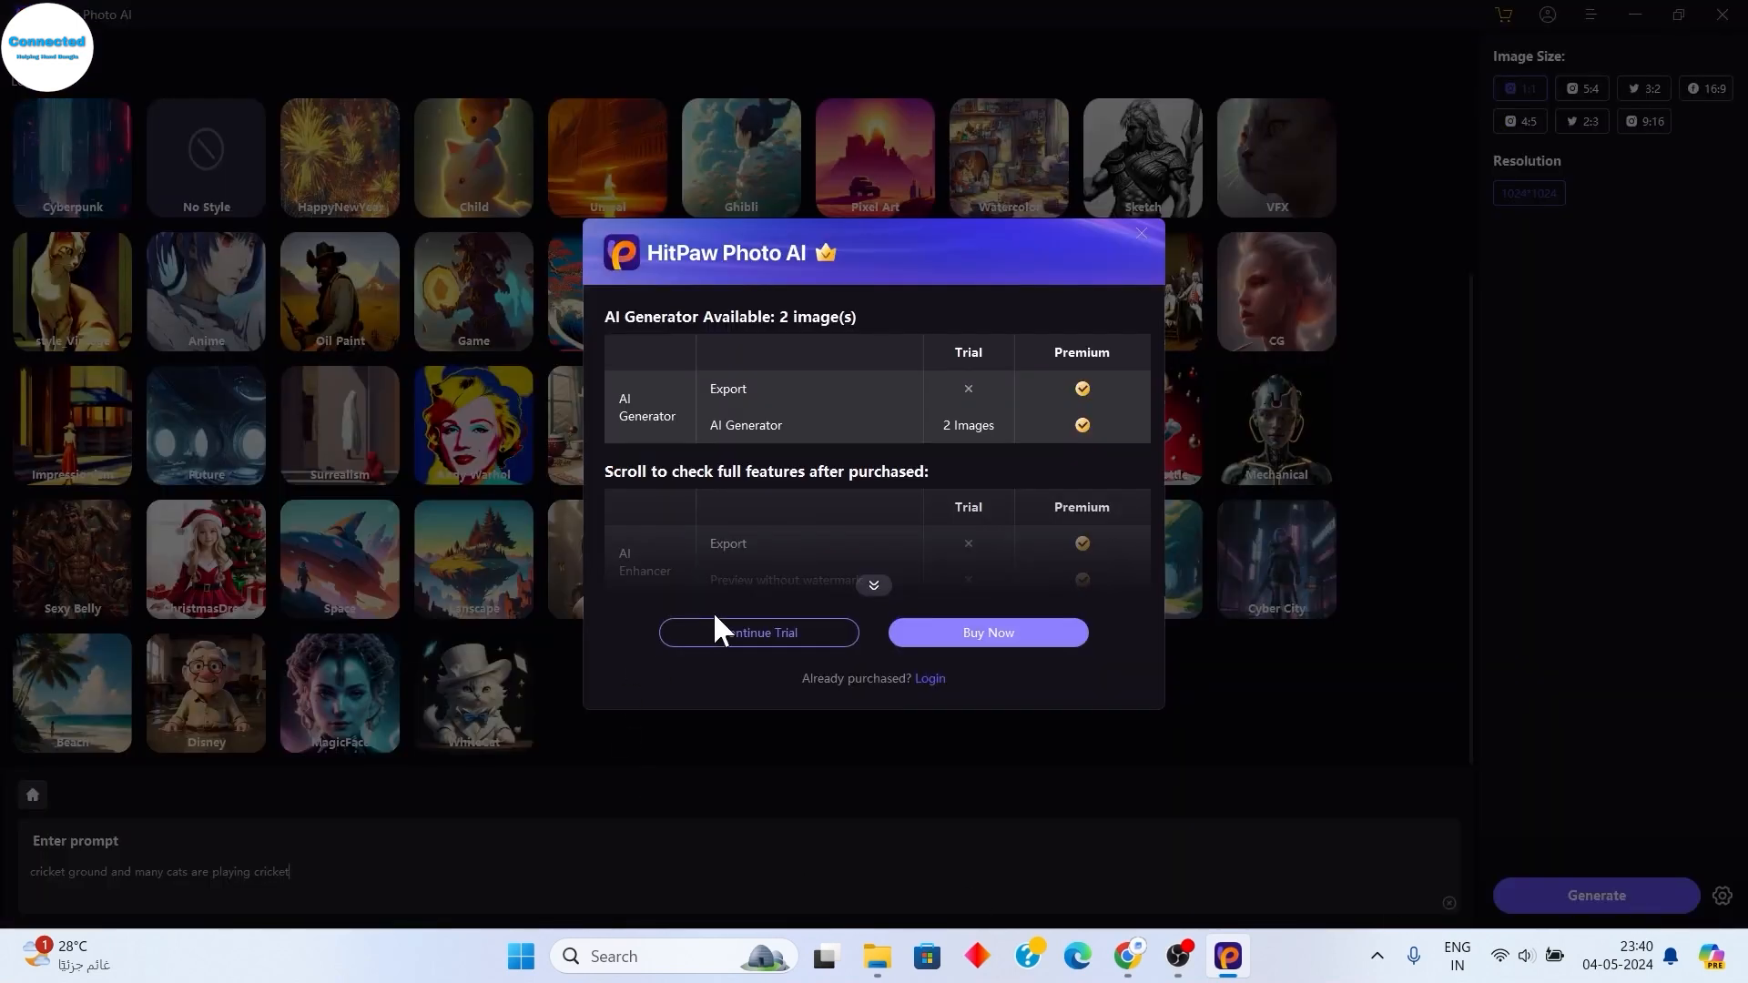
{"action": "scroll", "coordinate": [830, 565], "scroll_direction": "down", "scroll_amount": 5}
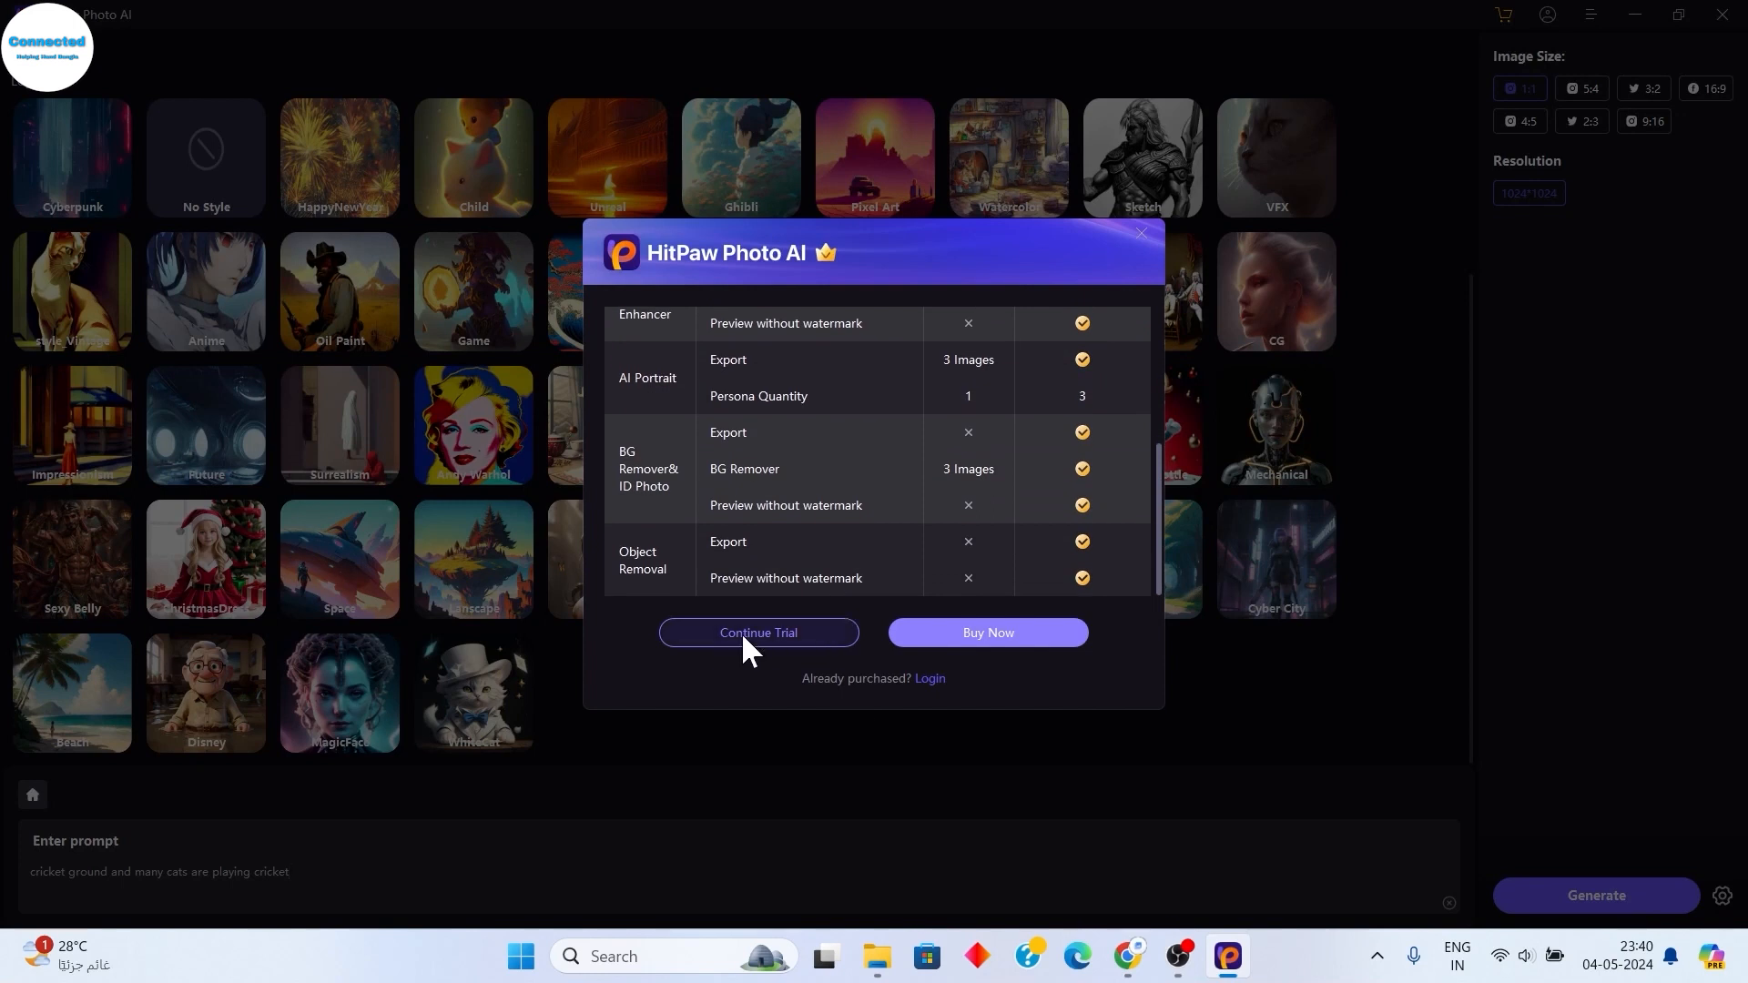
{"action": "left_click", "coordinate": [741, 632]}
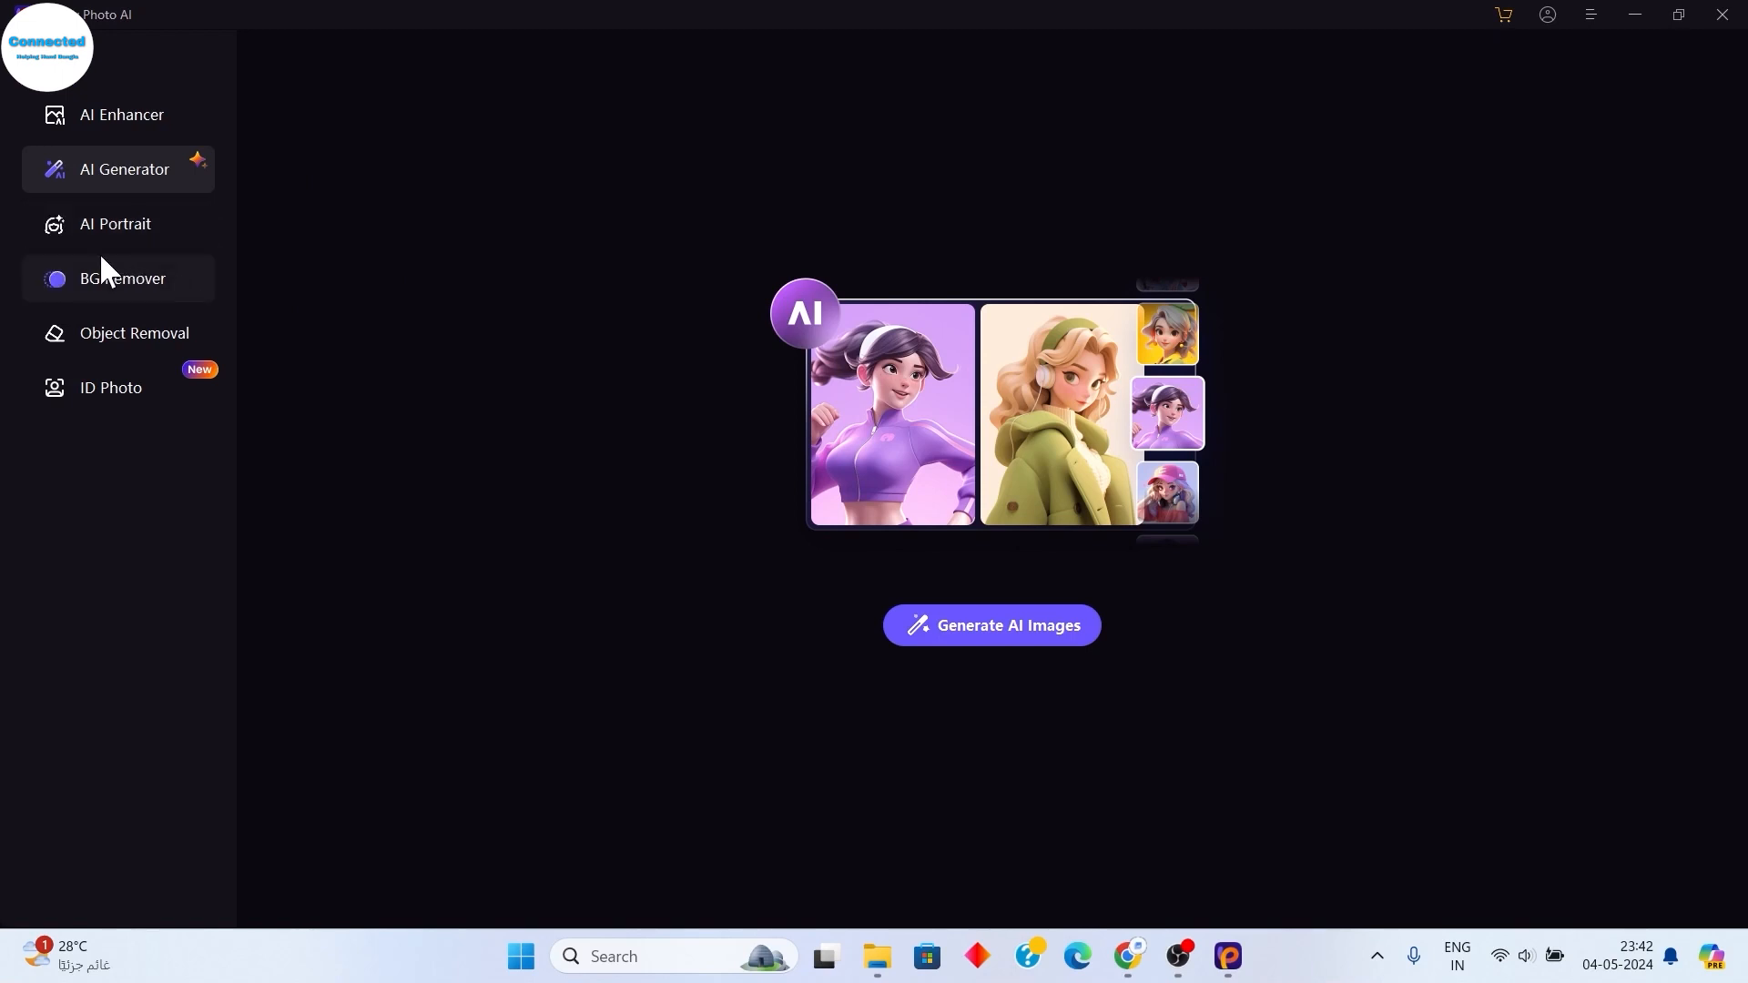
- Open the AI Portrait tool, examine its portrait templates and the More like me setting, and return to its start page
{"action": "left_click", "coordinate": [118, 222]}
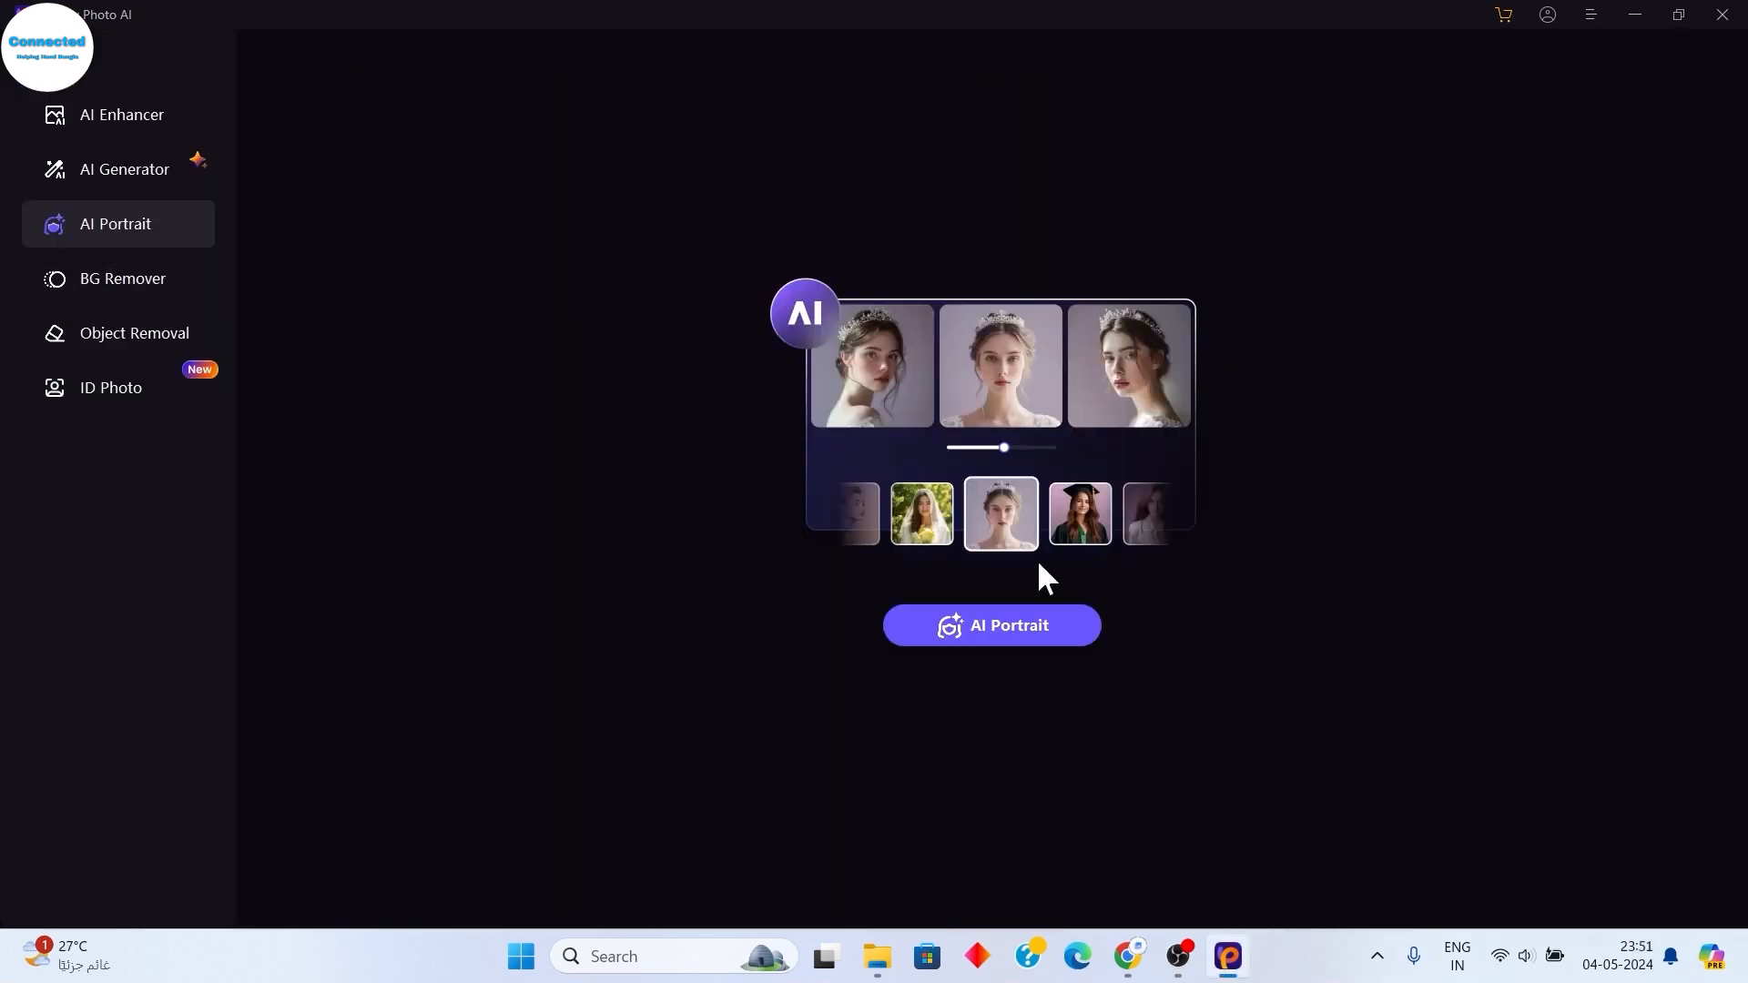
{"action": "left_click", "coordinate": [1027, 643]}
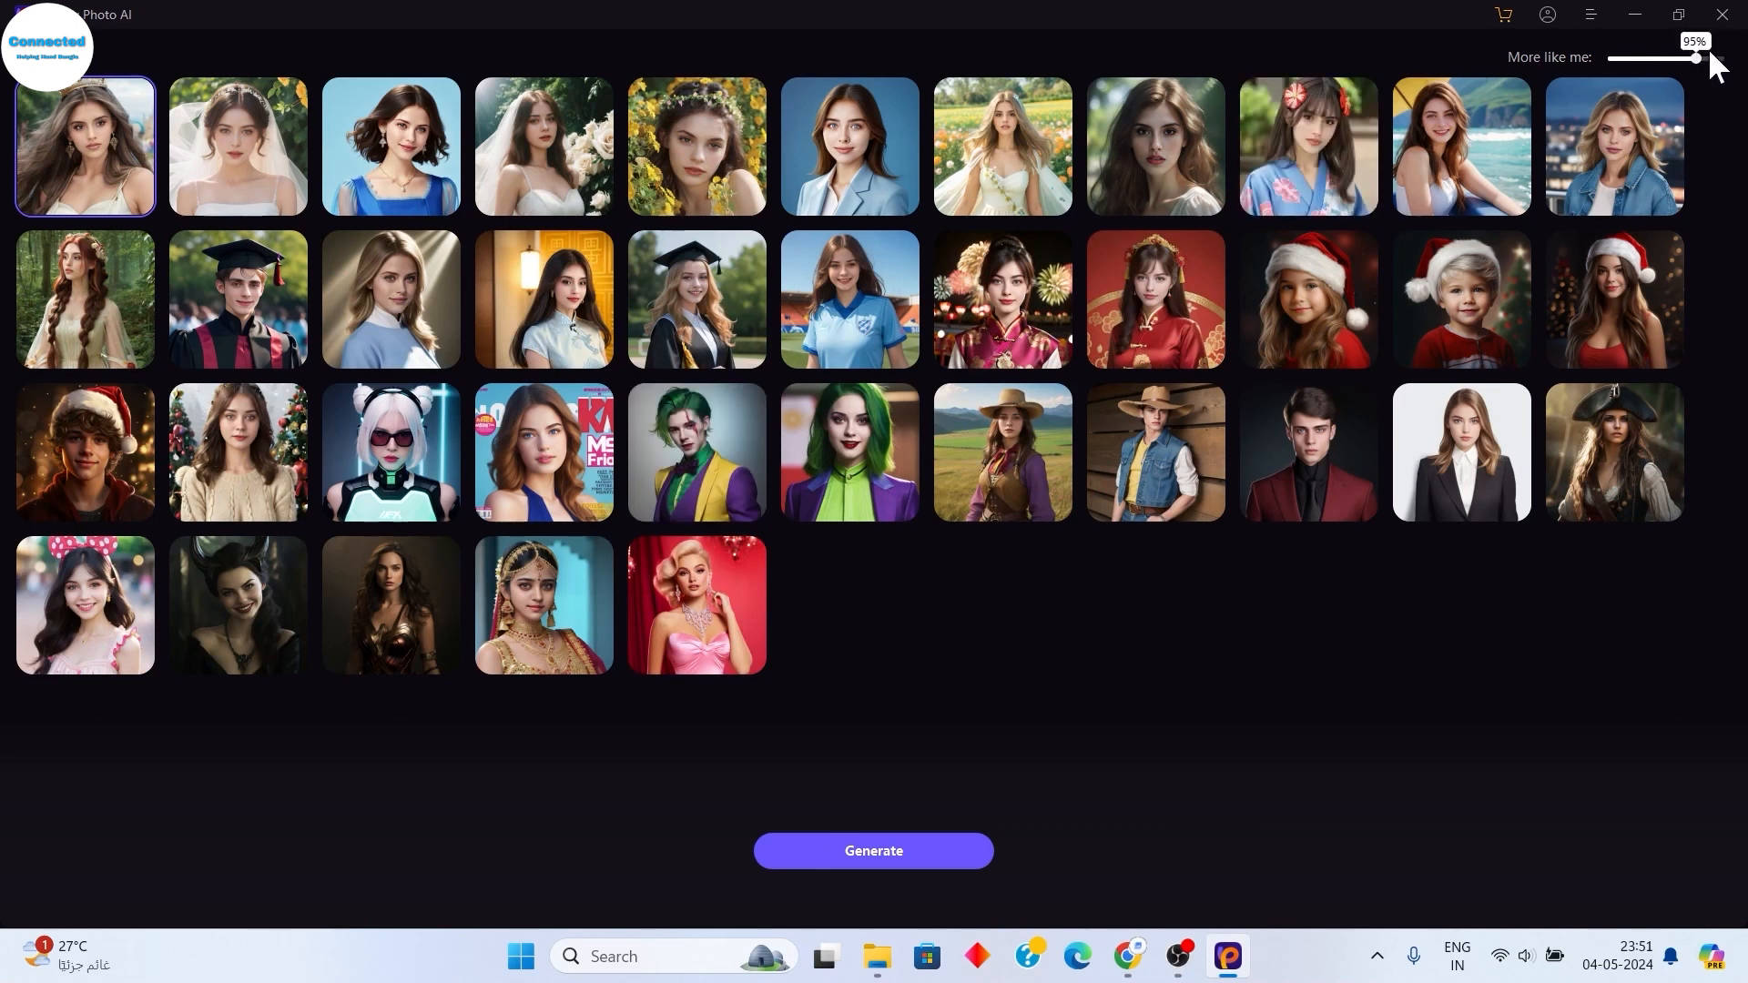
{"action": "left_click", "coordinate": [1732, 14]}
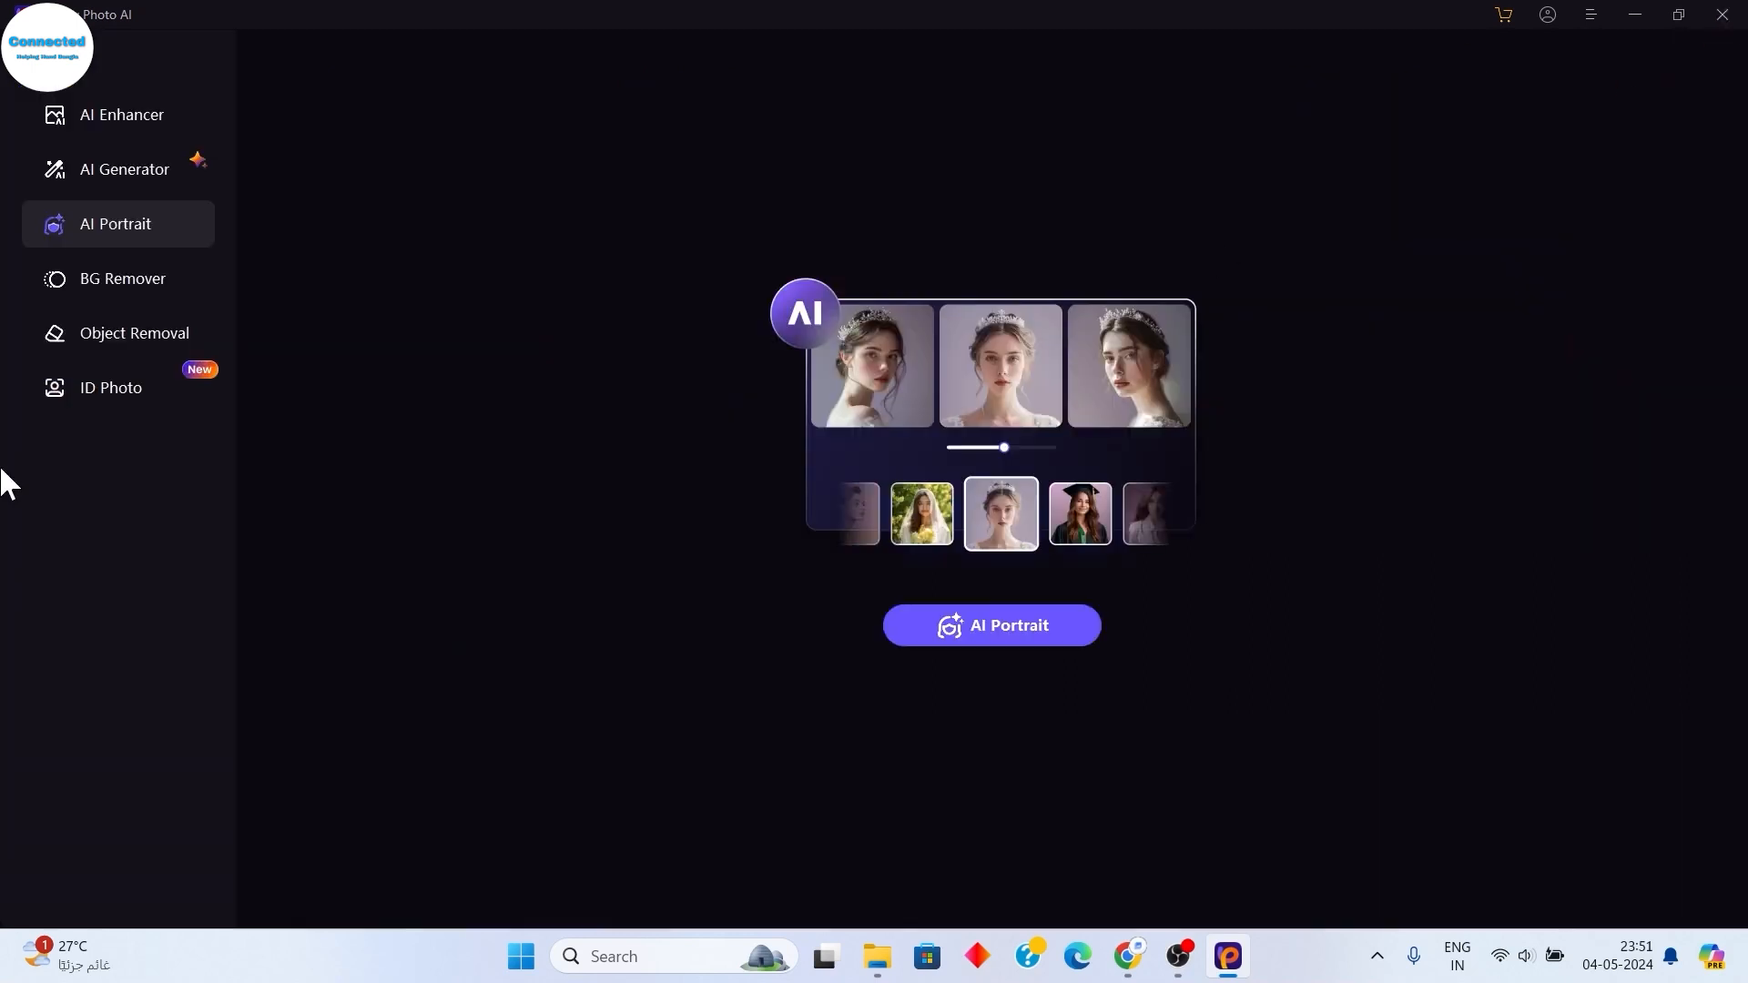
- Open BG Remover and import the photo of the man in the blue floral vest from Downloads to remove its background, continuing the trial
{"action": "left_click", "coordinate": [107, 291]}
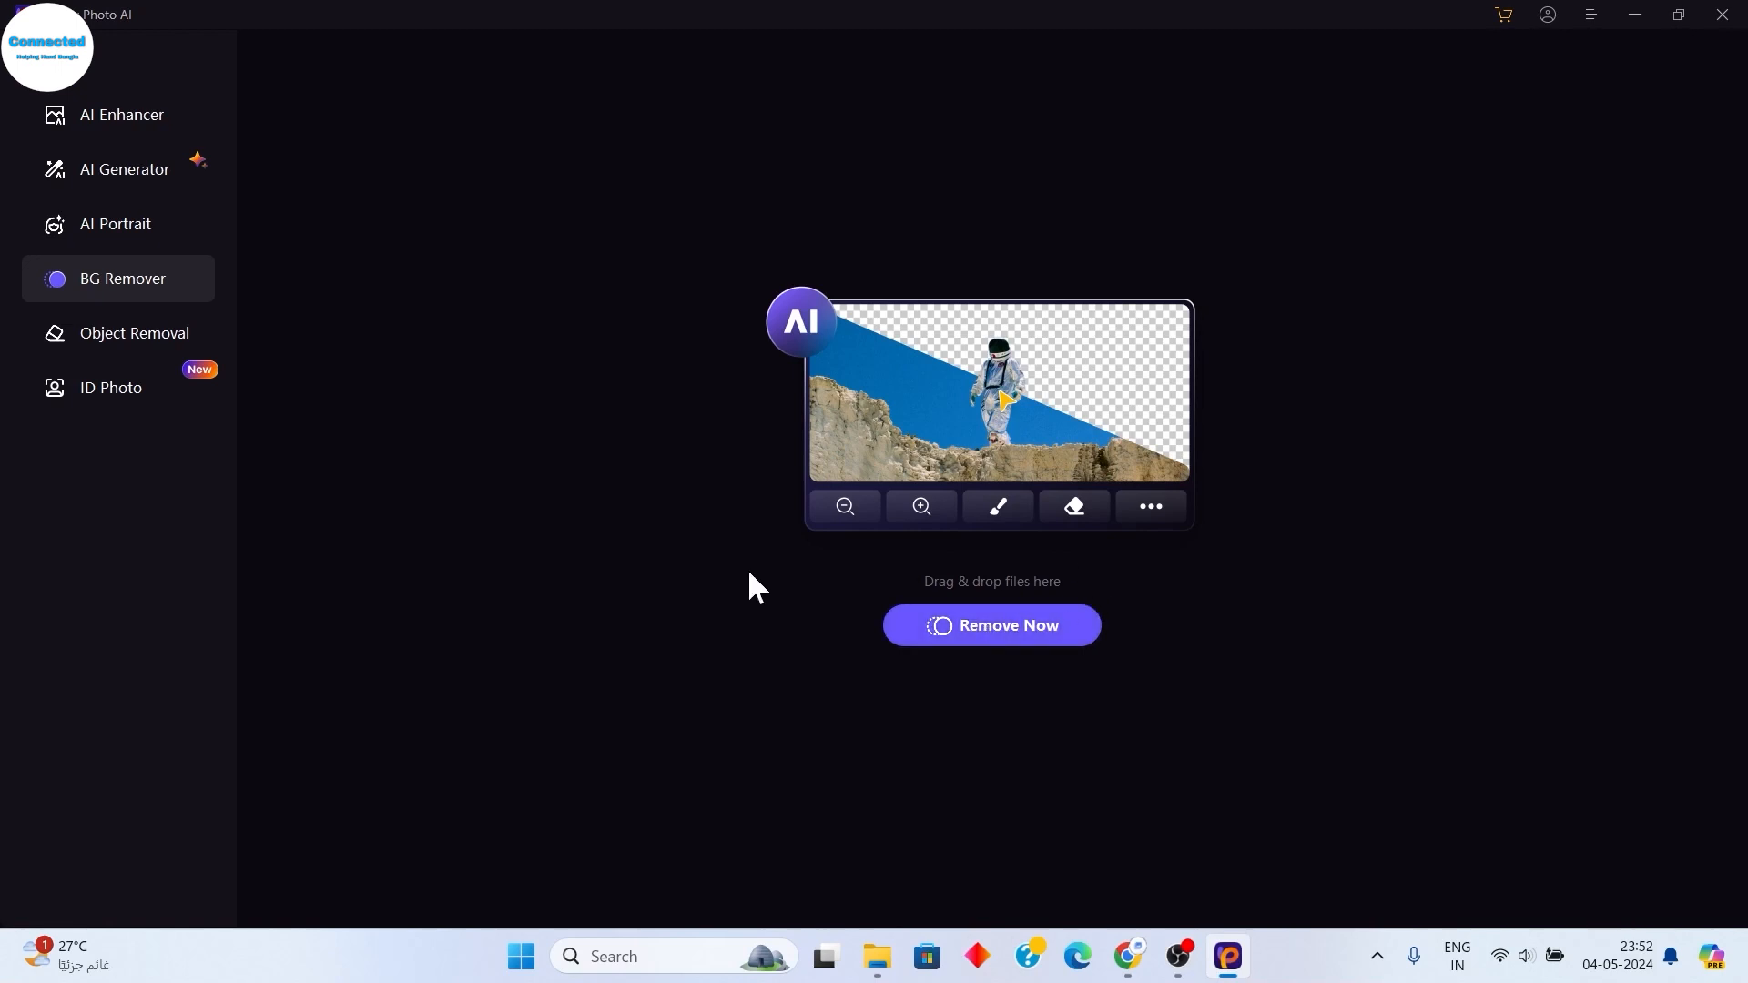
{"action": "scroll", "coordinate": [675, 535], "scroll_direction": "up", "scroll_amount": 2}
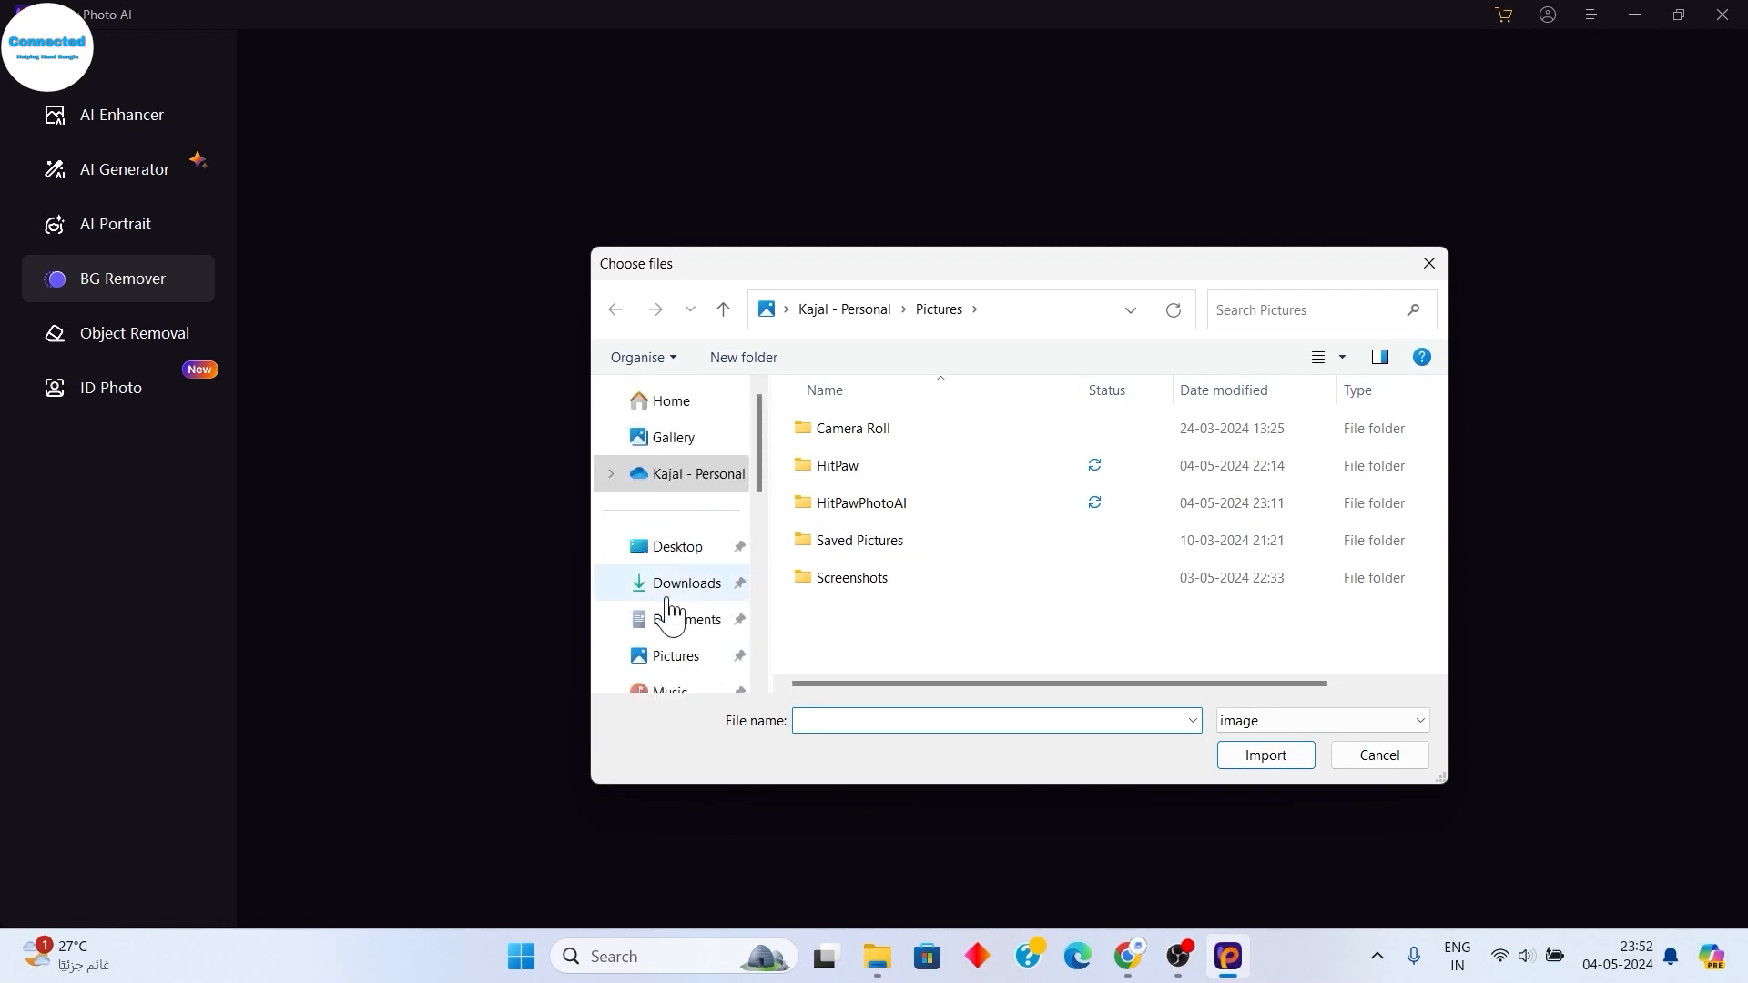
{"action": "left_click", "coordinate": [681, 582]}
{"action": "left_click", "coordinate": [807, 479]}
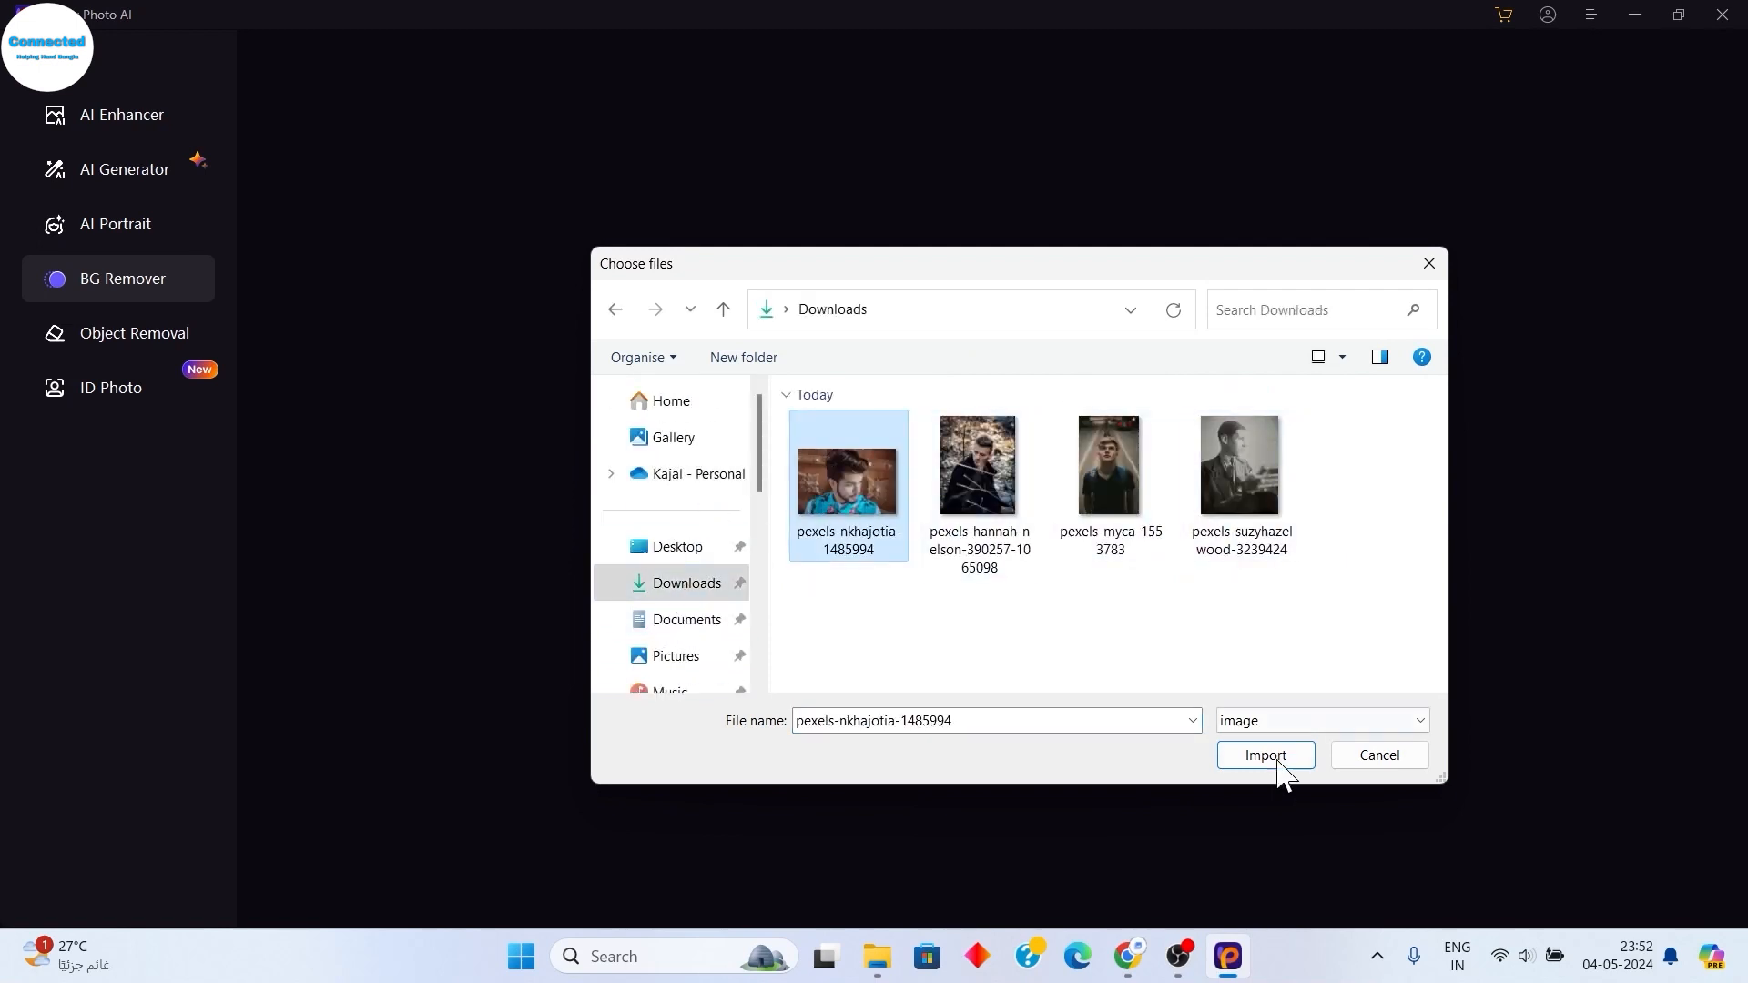
{"action": "left_click", "coordinate": [1266, 755]}
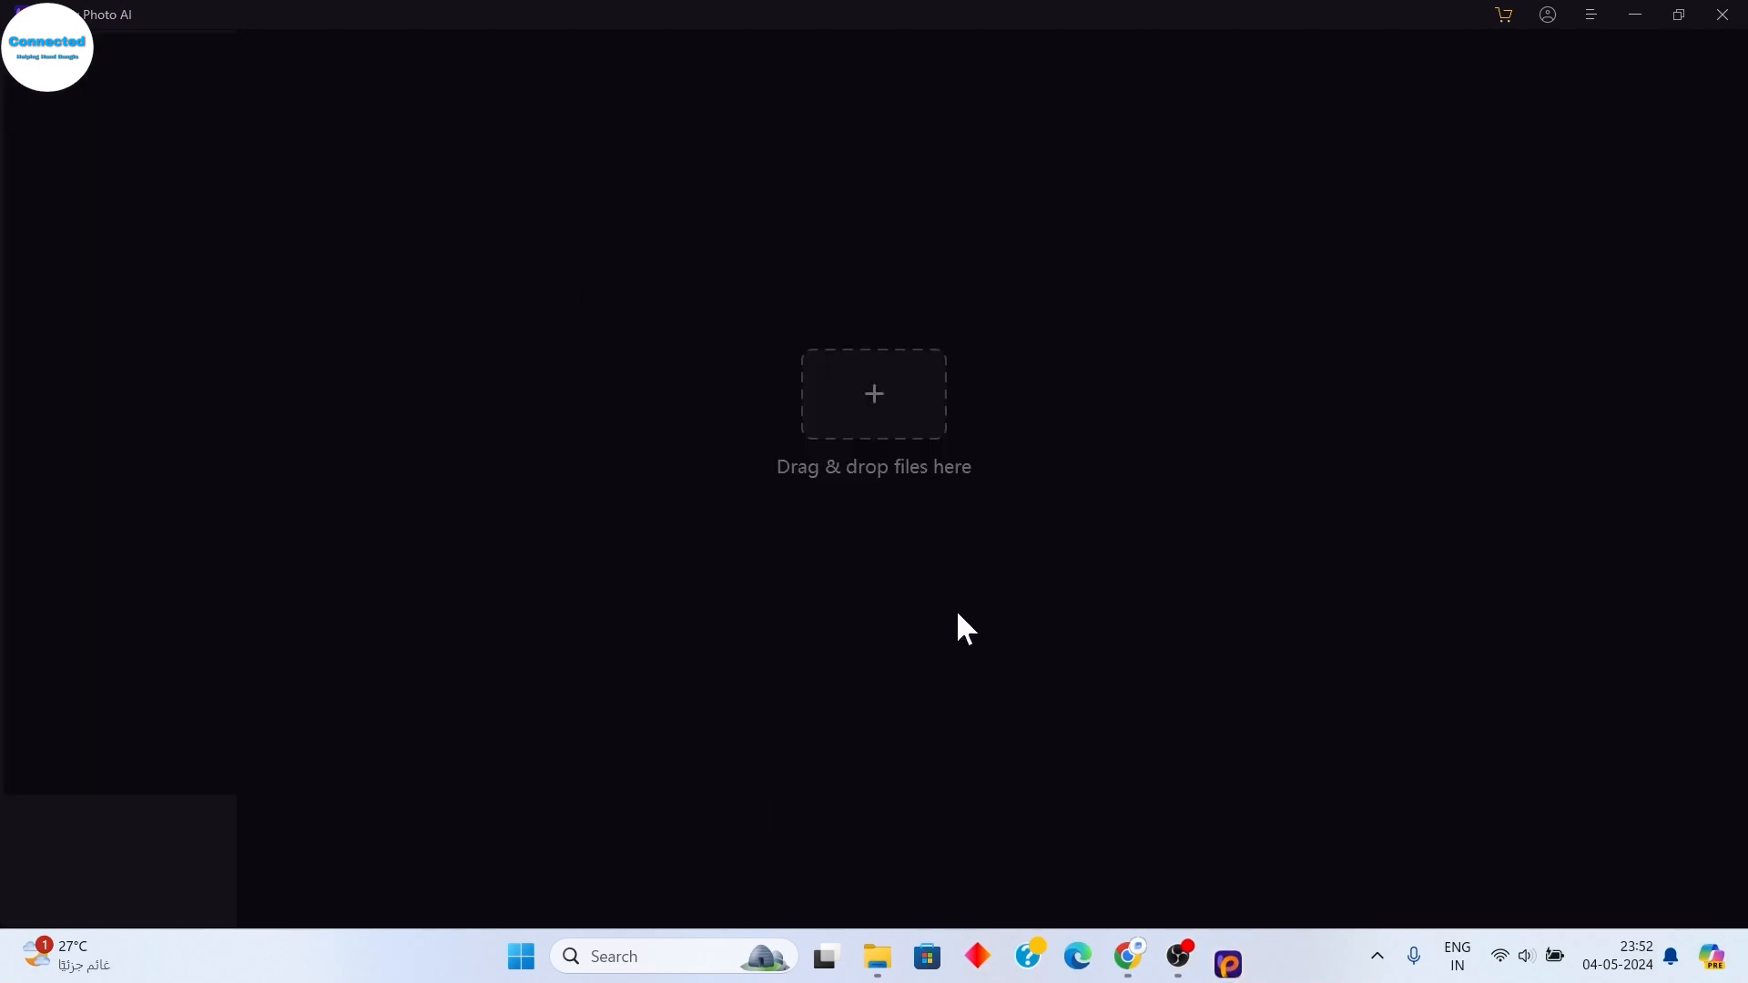
{"action": "left_click", "coordinate": [762, 637]}
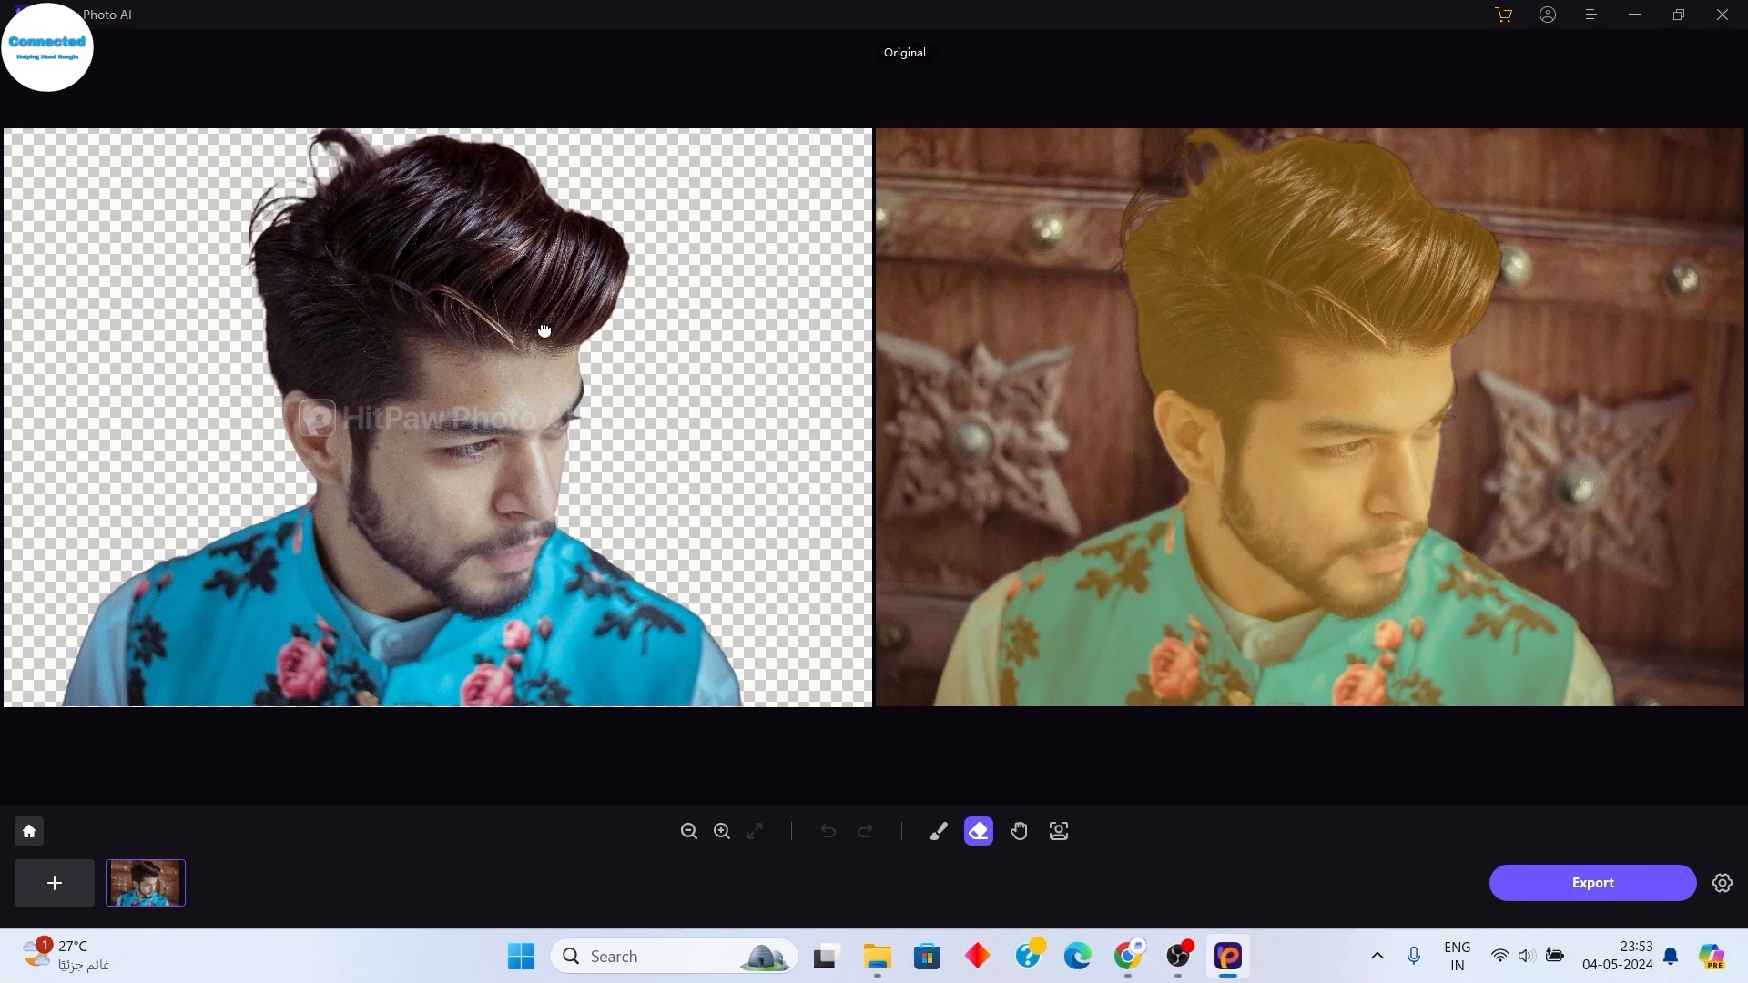
- Try the brush and eraser on the man's cutout mask, erasing a strip of hair above his ear, and undo the erasure
{"action": "scroll", "coordinate": [658, 426], "scroll_direction": "up", "scroll_amount": 2}
{"action": "scroll", "coordinate": [626, 679], "scroll_direction": "down", "scroll_amount": 3}
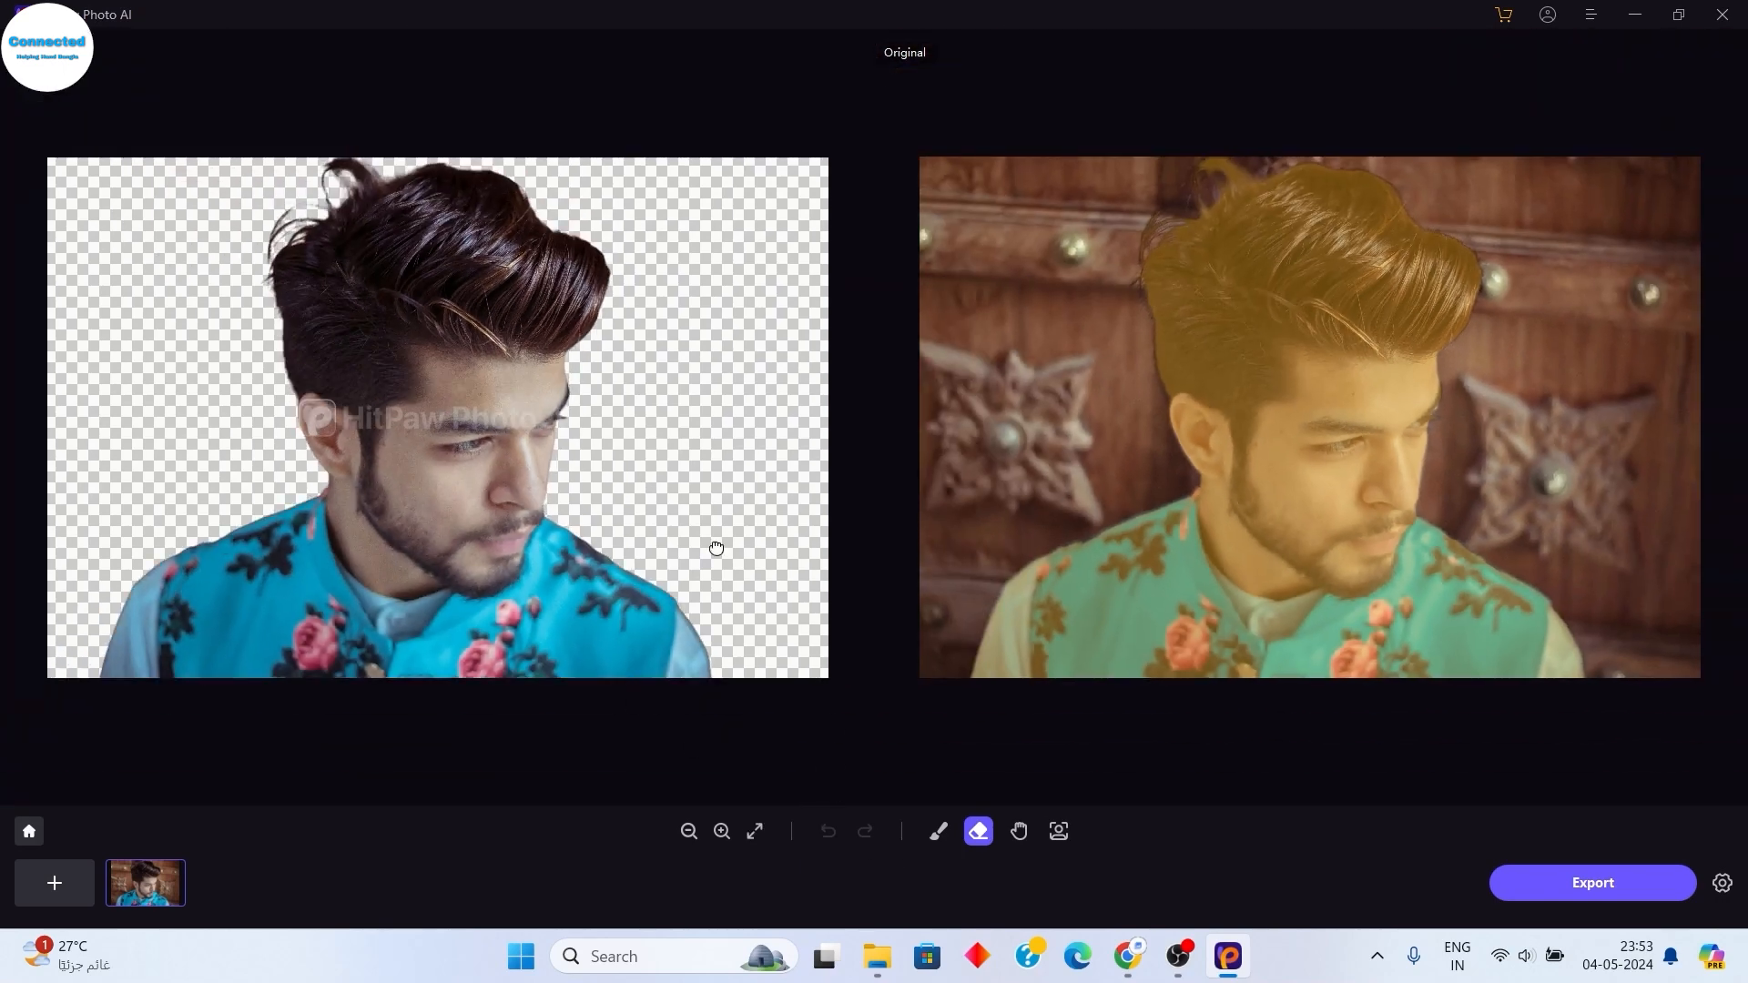
{"action": "left_click", "coordinate": [926, 833]}
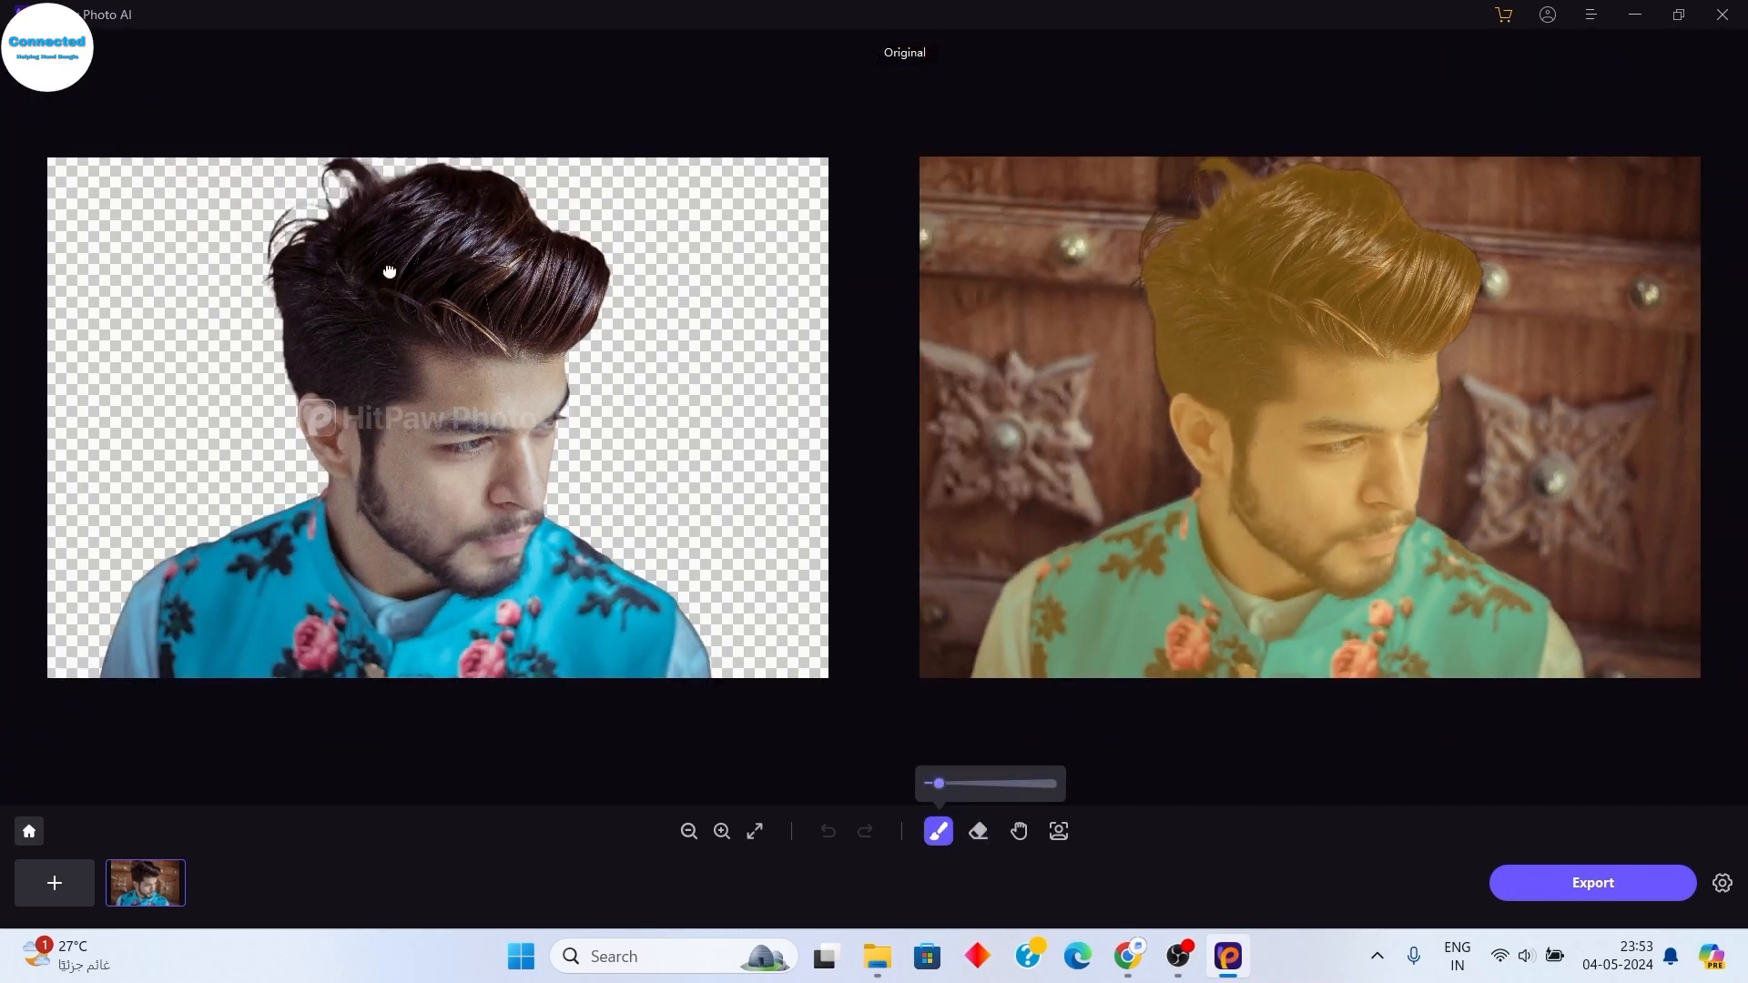
{"action": "left_click", "coordinate": [1170, 563]}
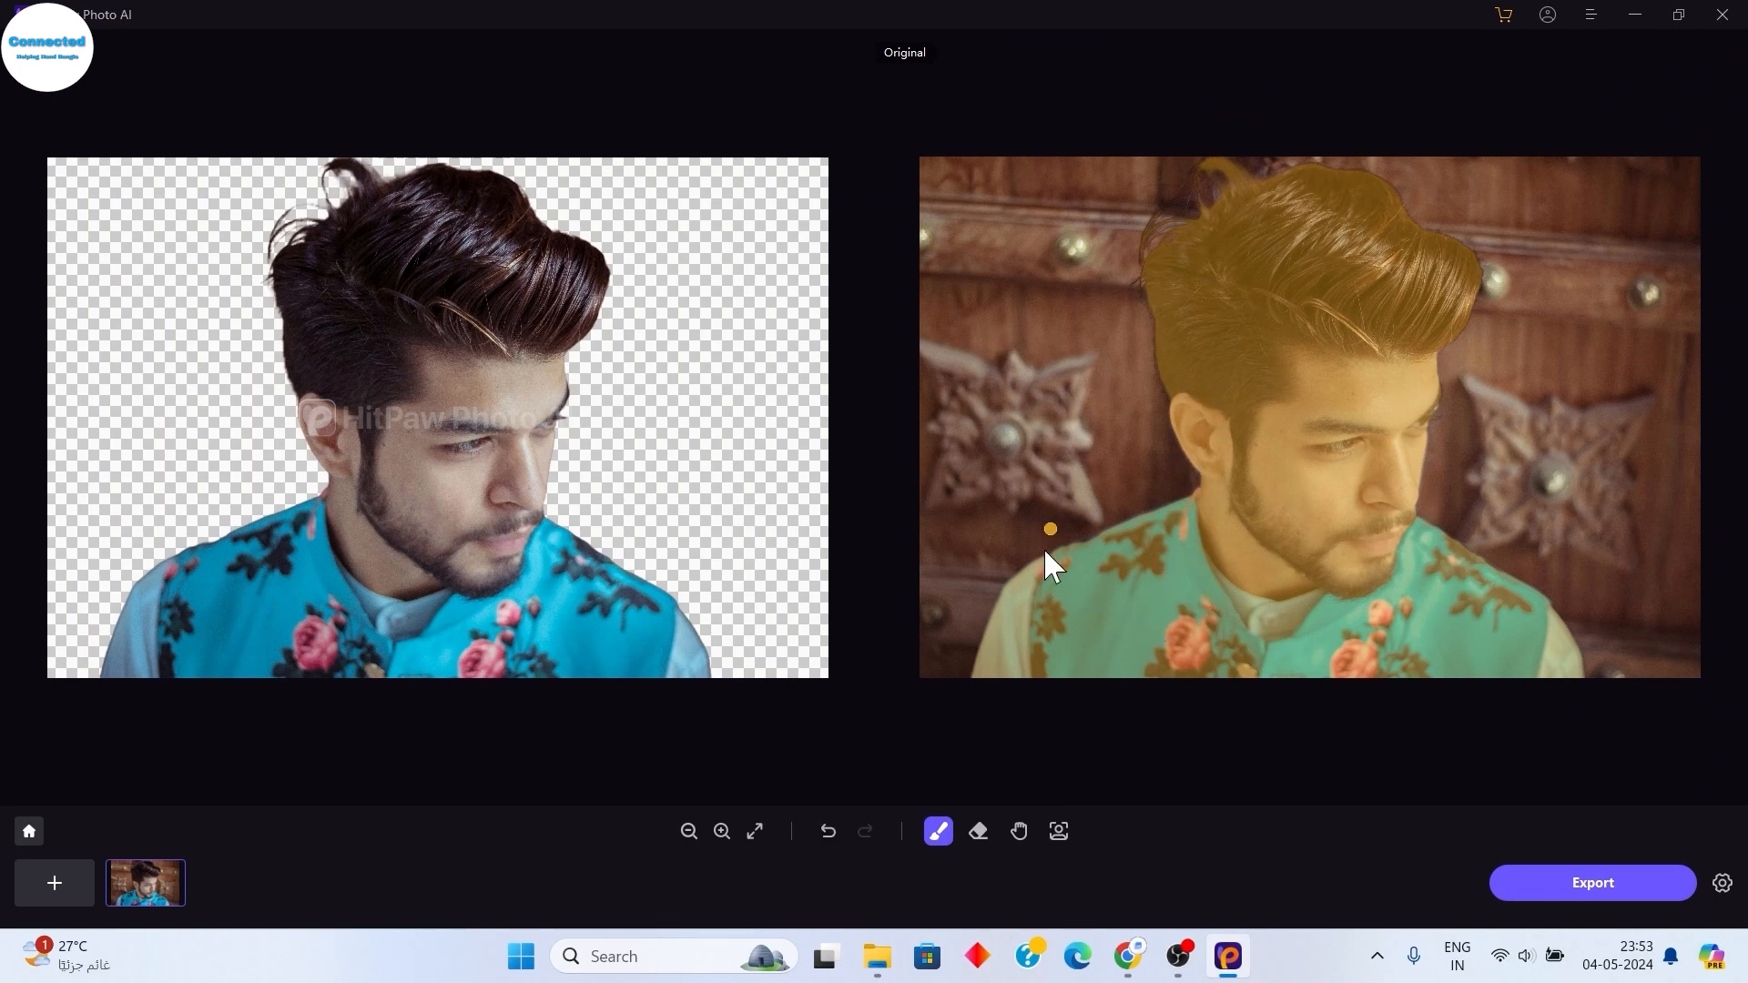
{"action": "left_click", "coordinate": [981, 831]}
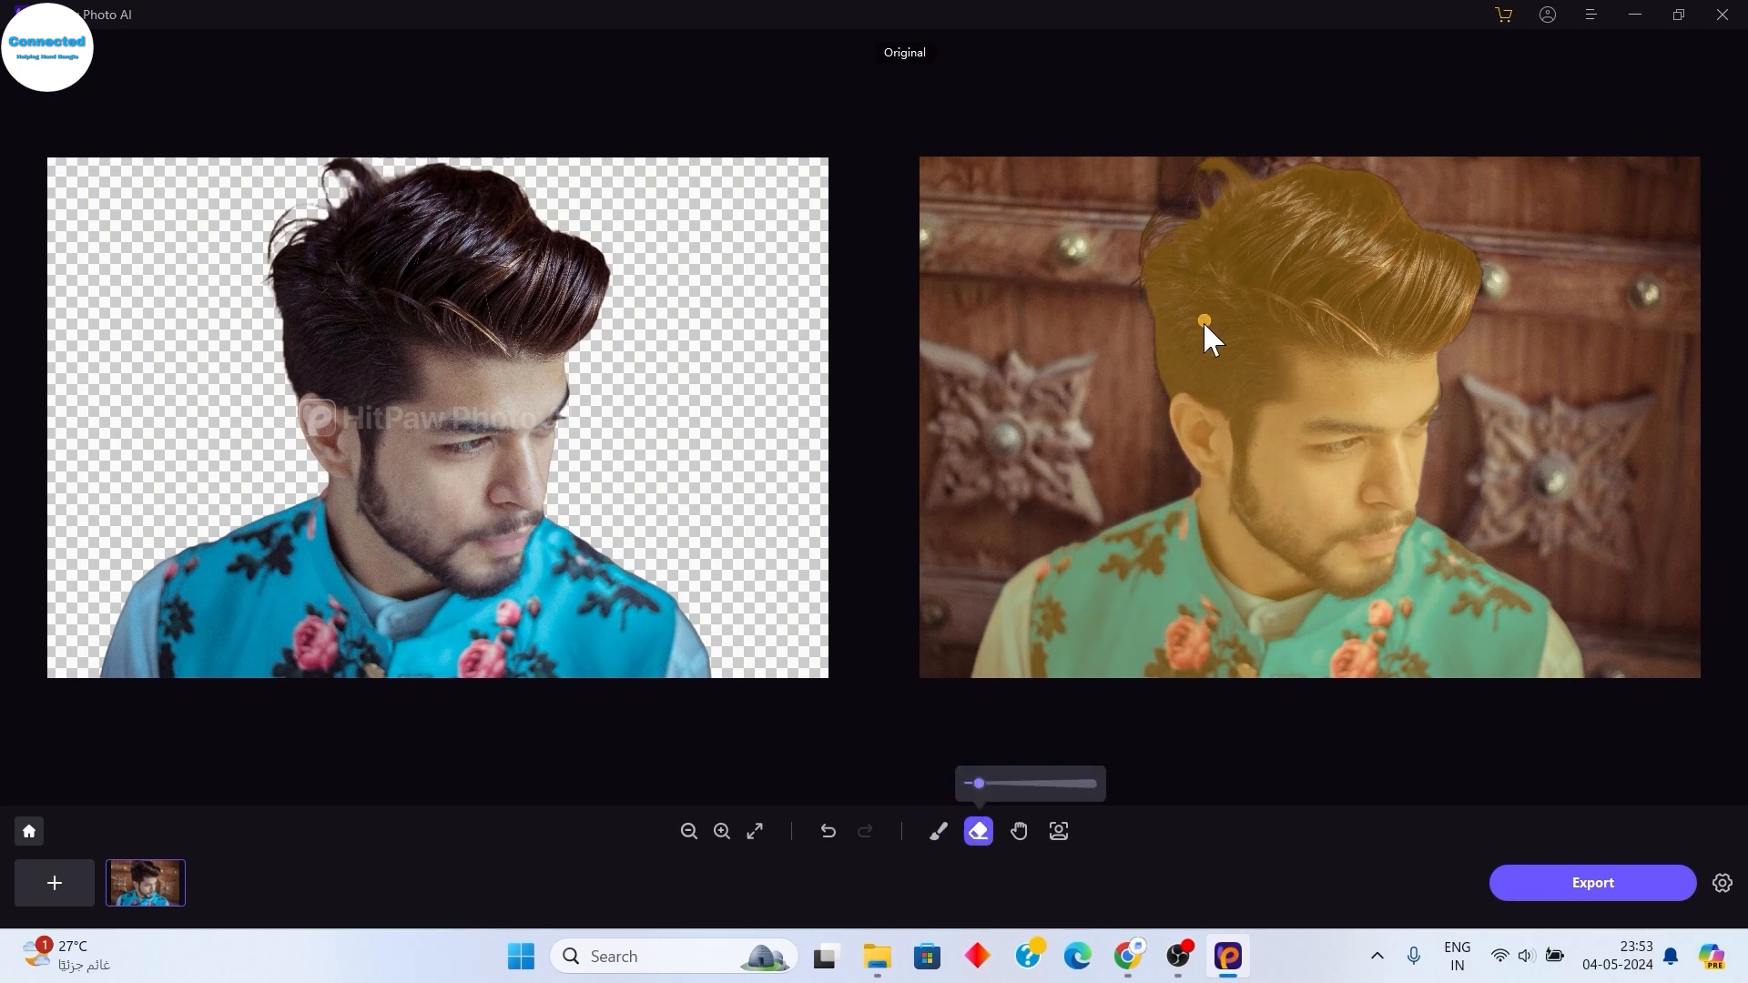
{"action": "left_click_drag", "start_coordinate": [1162, 350], "coordinate": [1183, 411]}
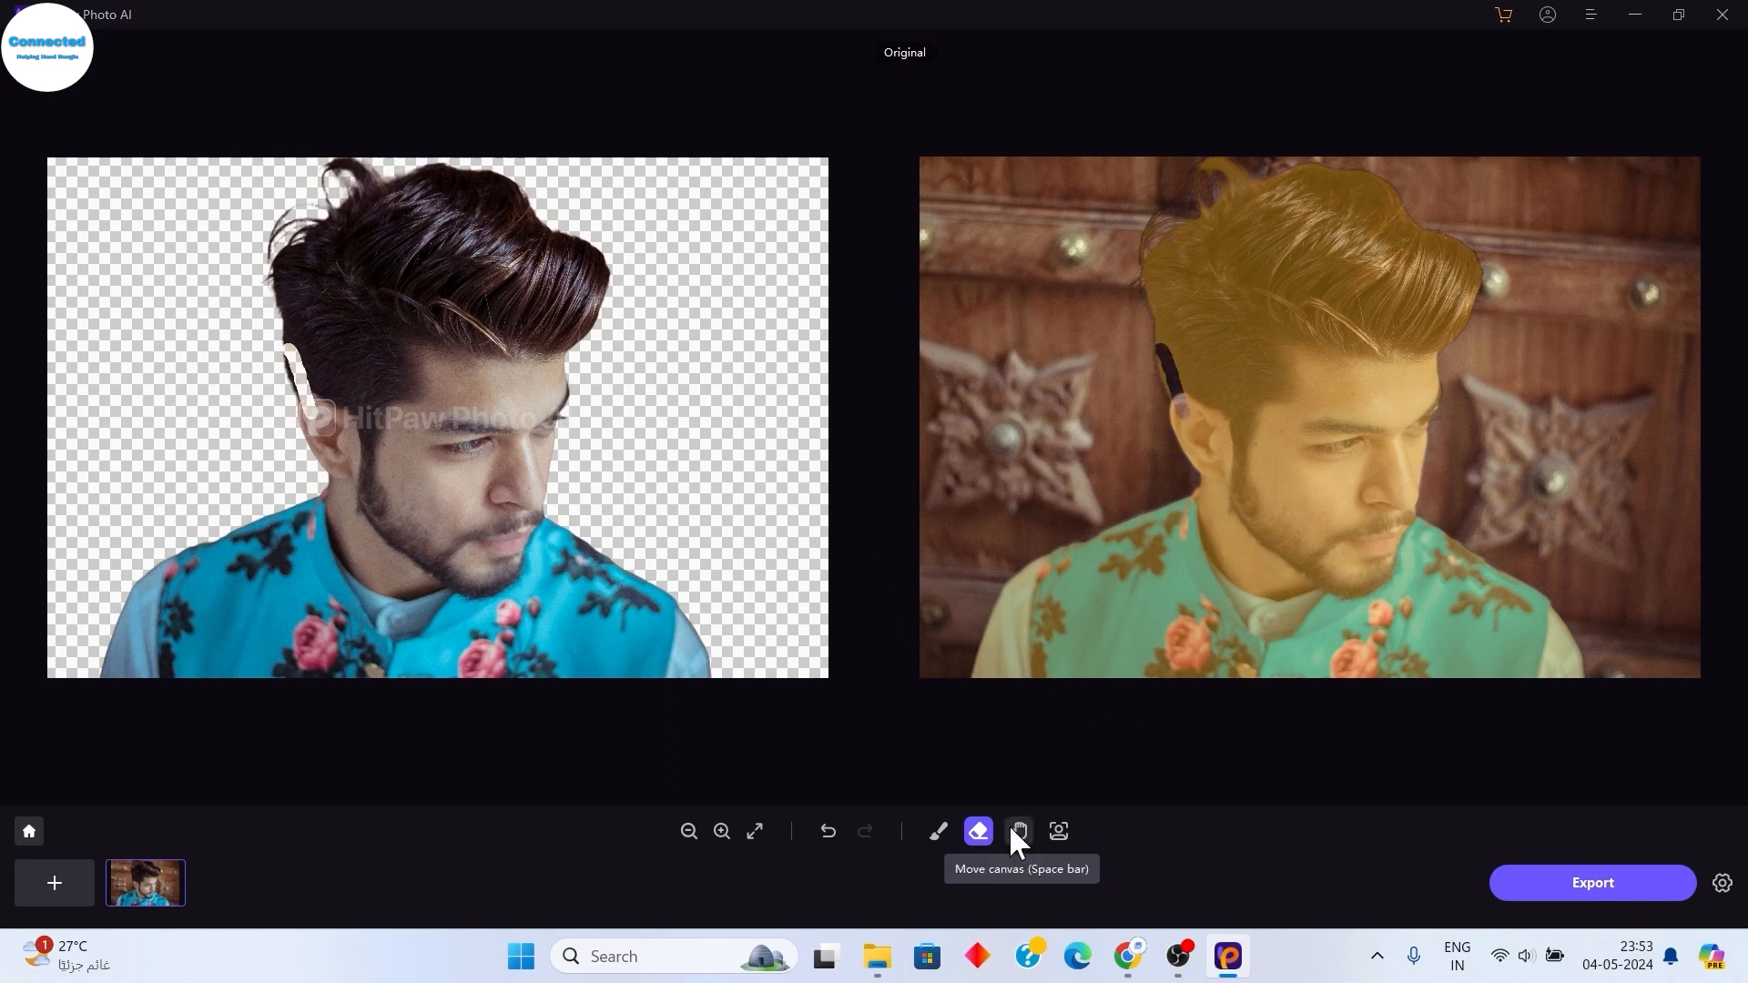
{"action": "key", "text": "ctrl+z"}
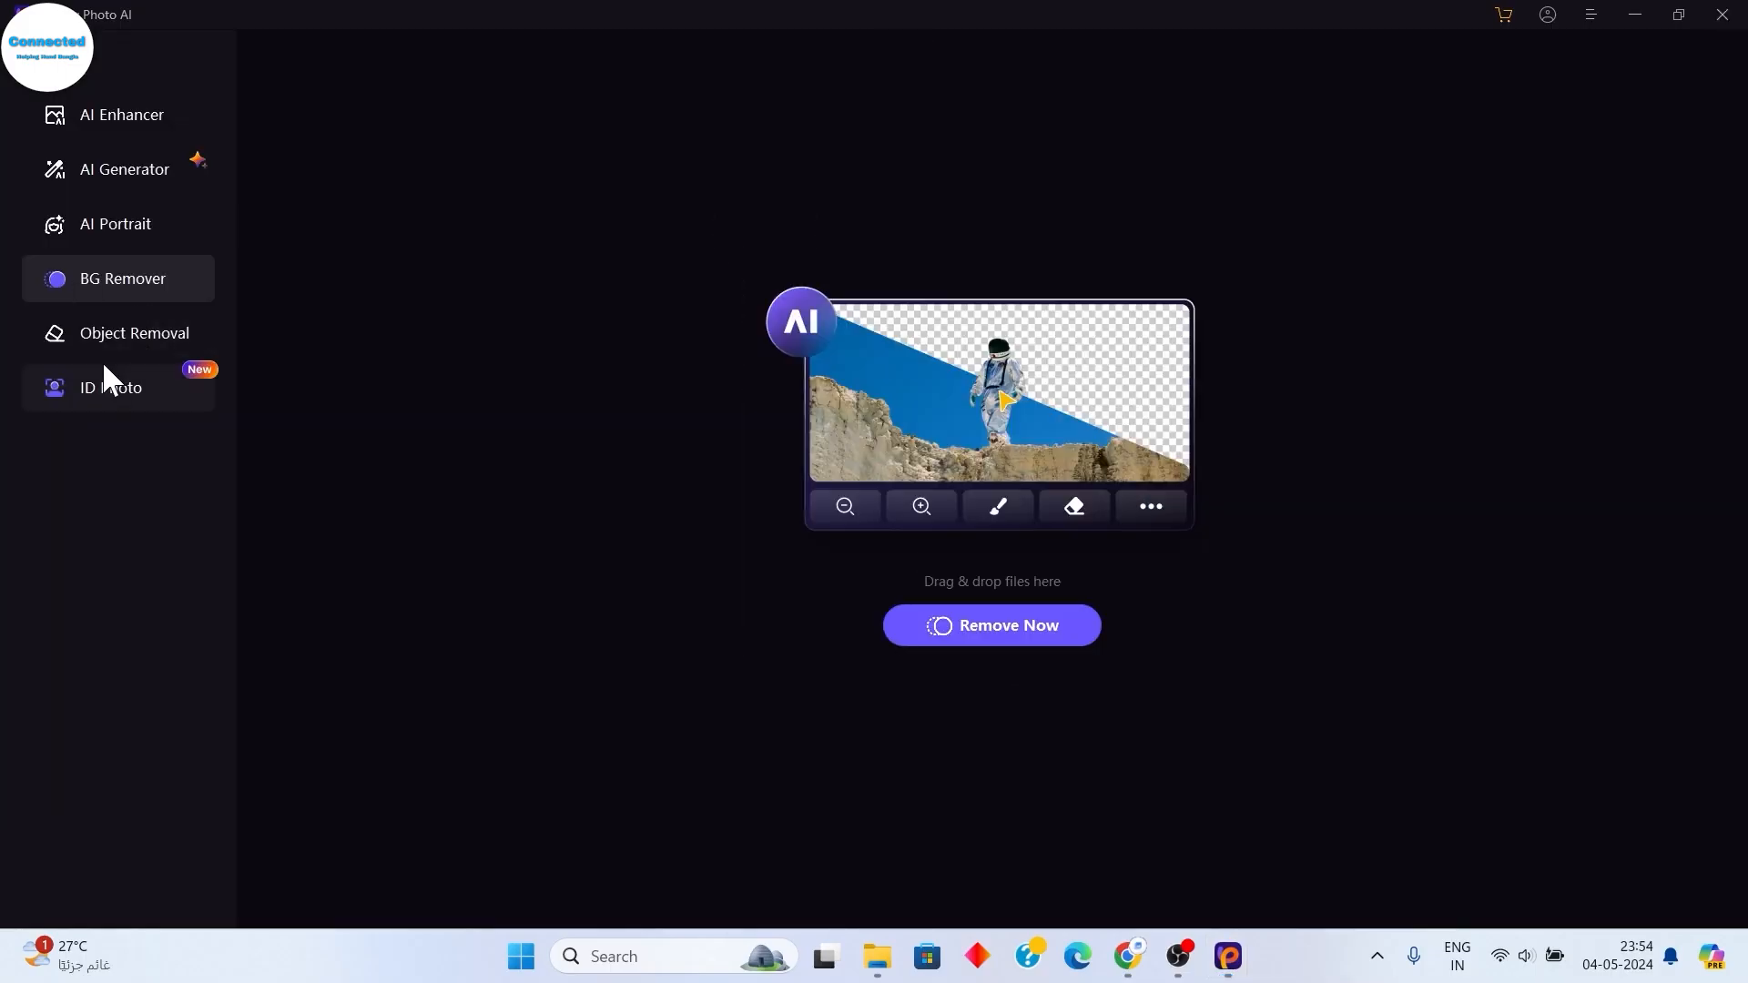
- Look at the Object Removal start page, open the ID Photo tool and import the front-facing portrait of the man in the dark shirt
{"action": "left_click", "coordinate": [151, 350]}
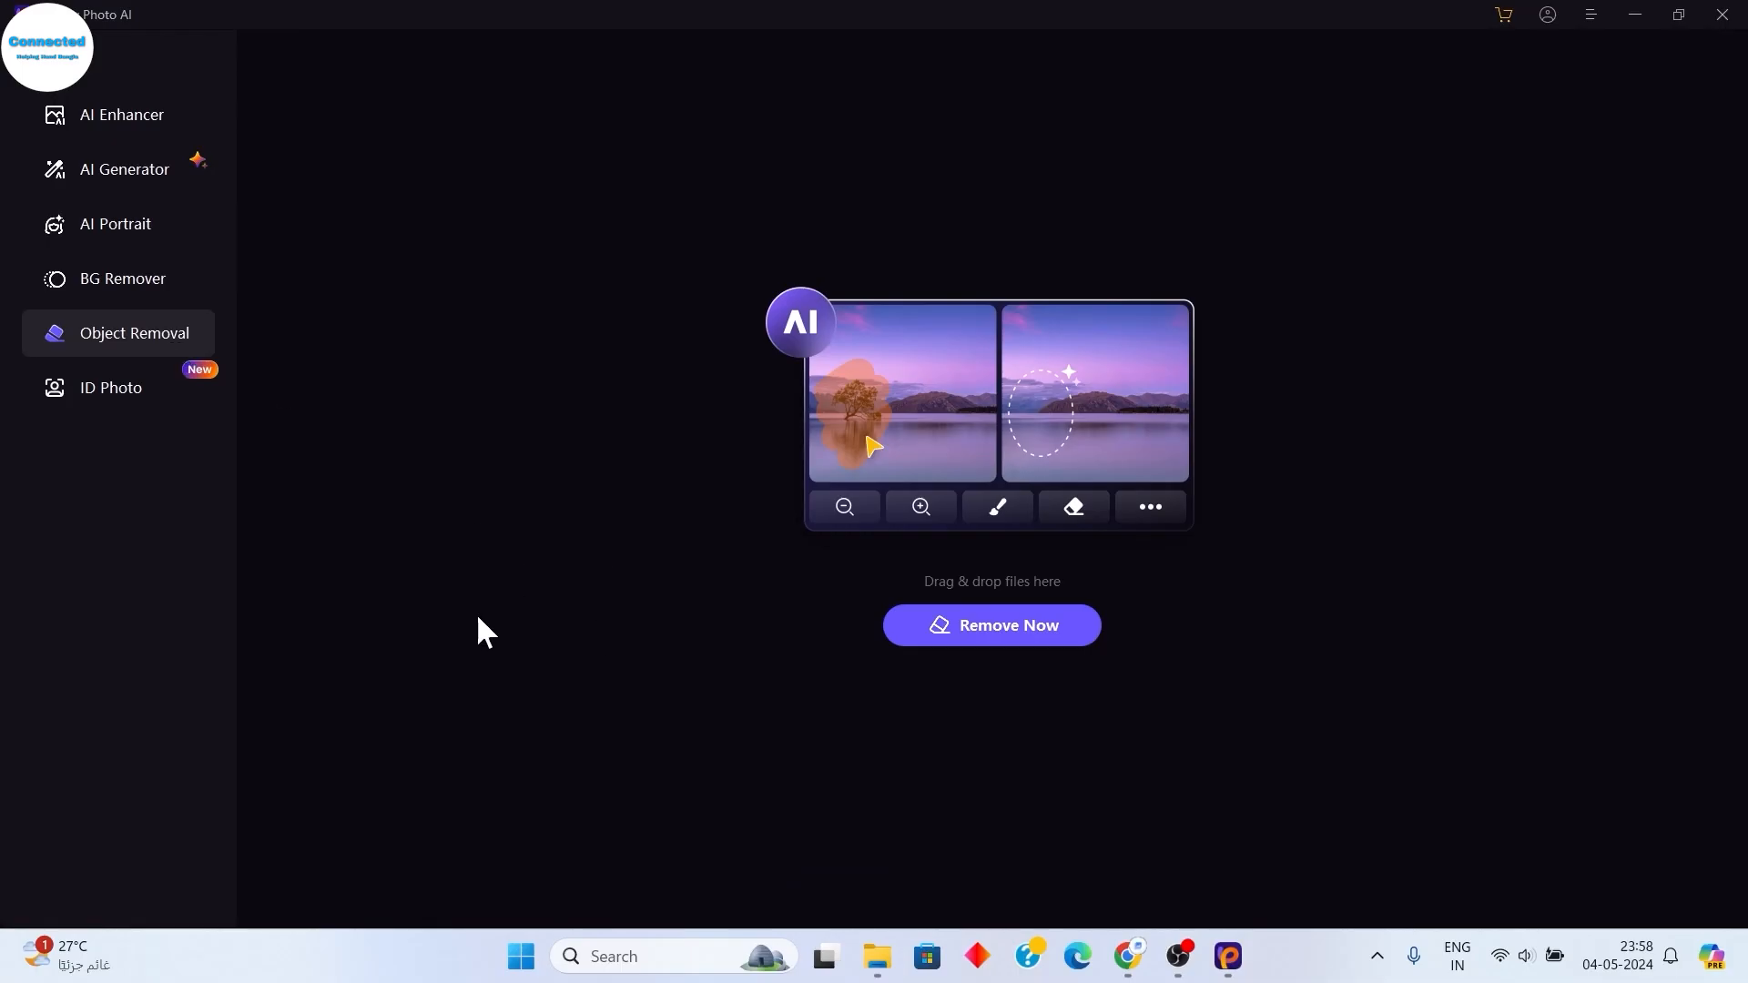
{"action": "left_click", "coordinate": [107, 401]}
{"action": "left_click", "coordinate": [998, 622]}
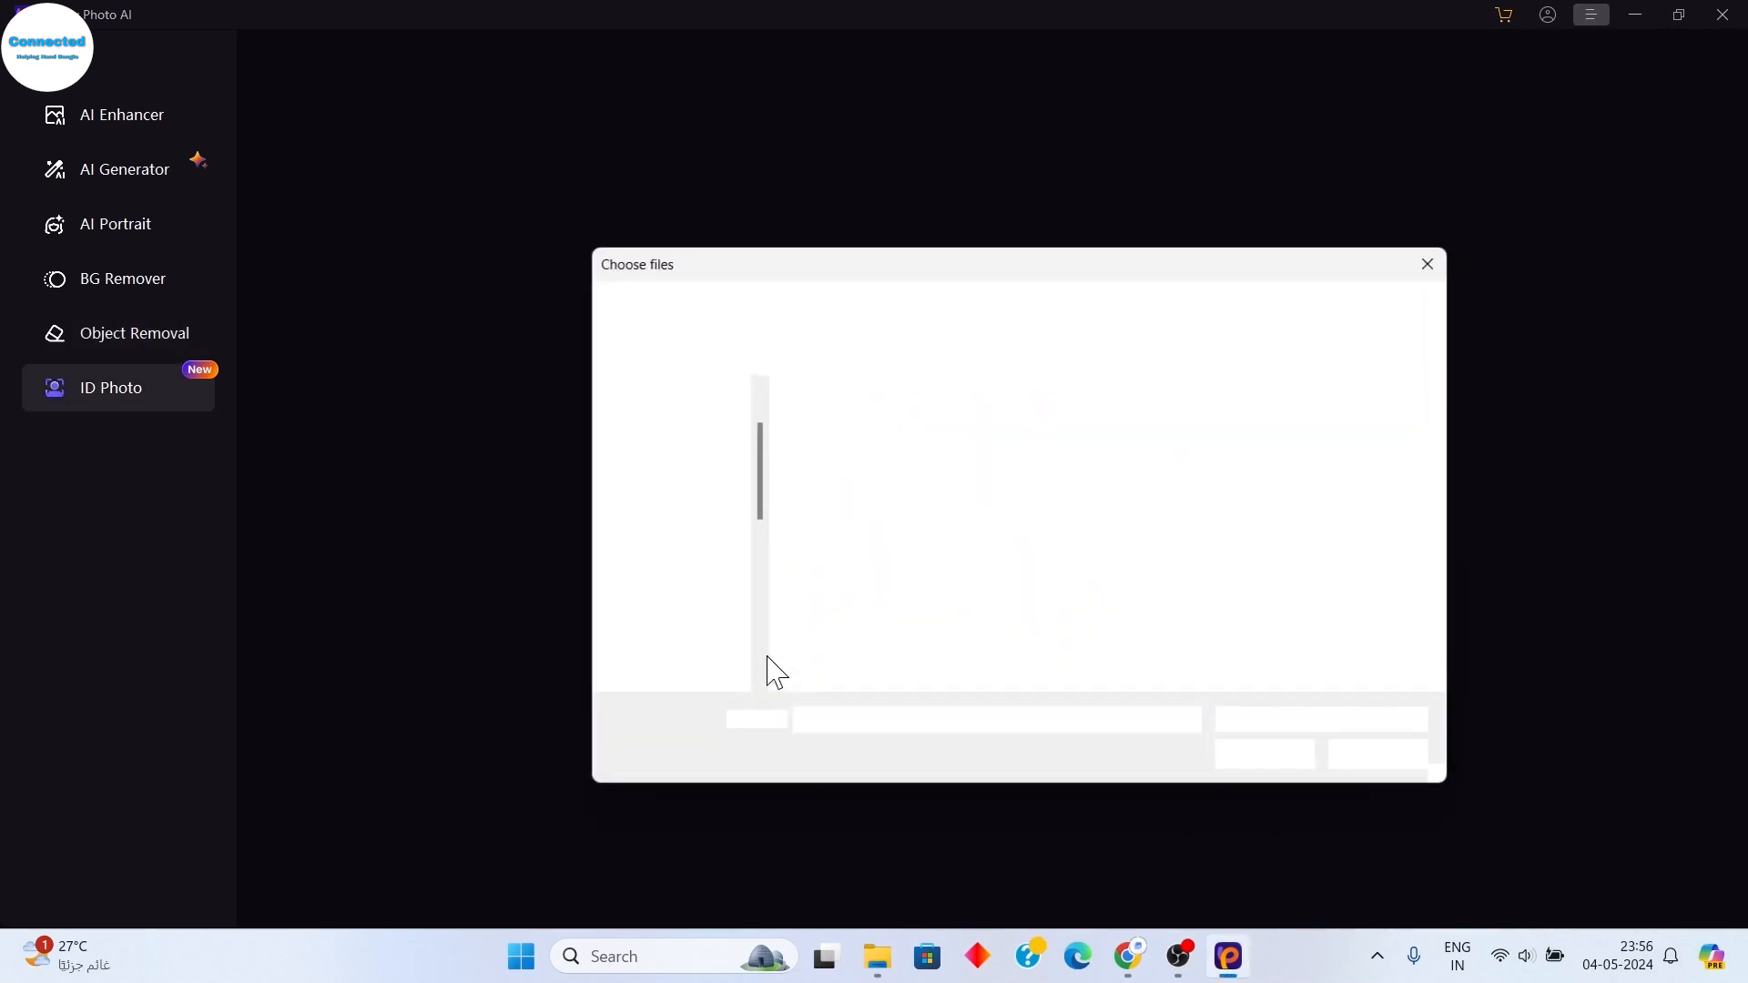
{"action": "left_click", "coordinate": [850, 450]}
{"action": "left_click", "coordinate": [1304, 752]}
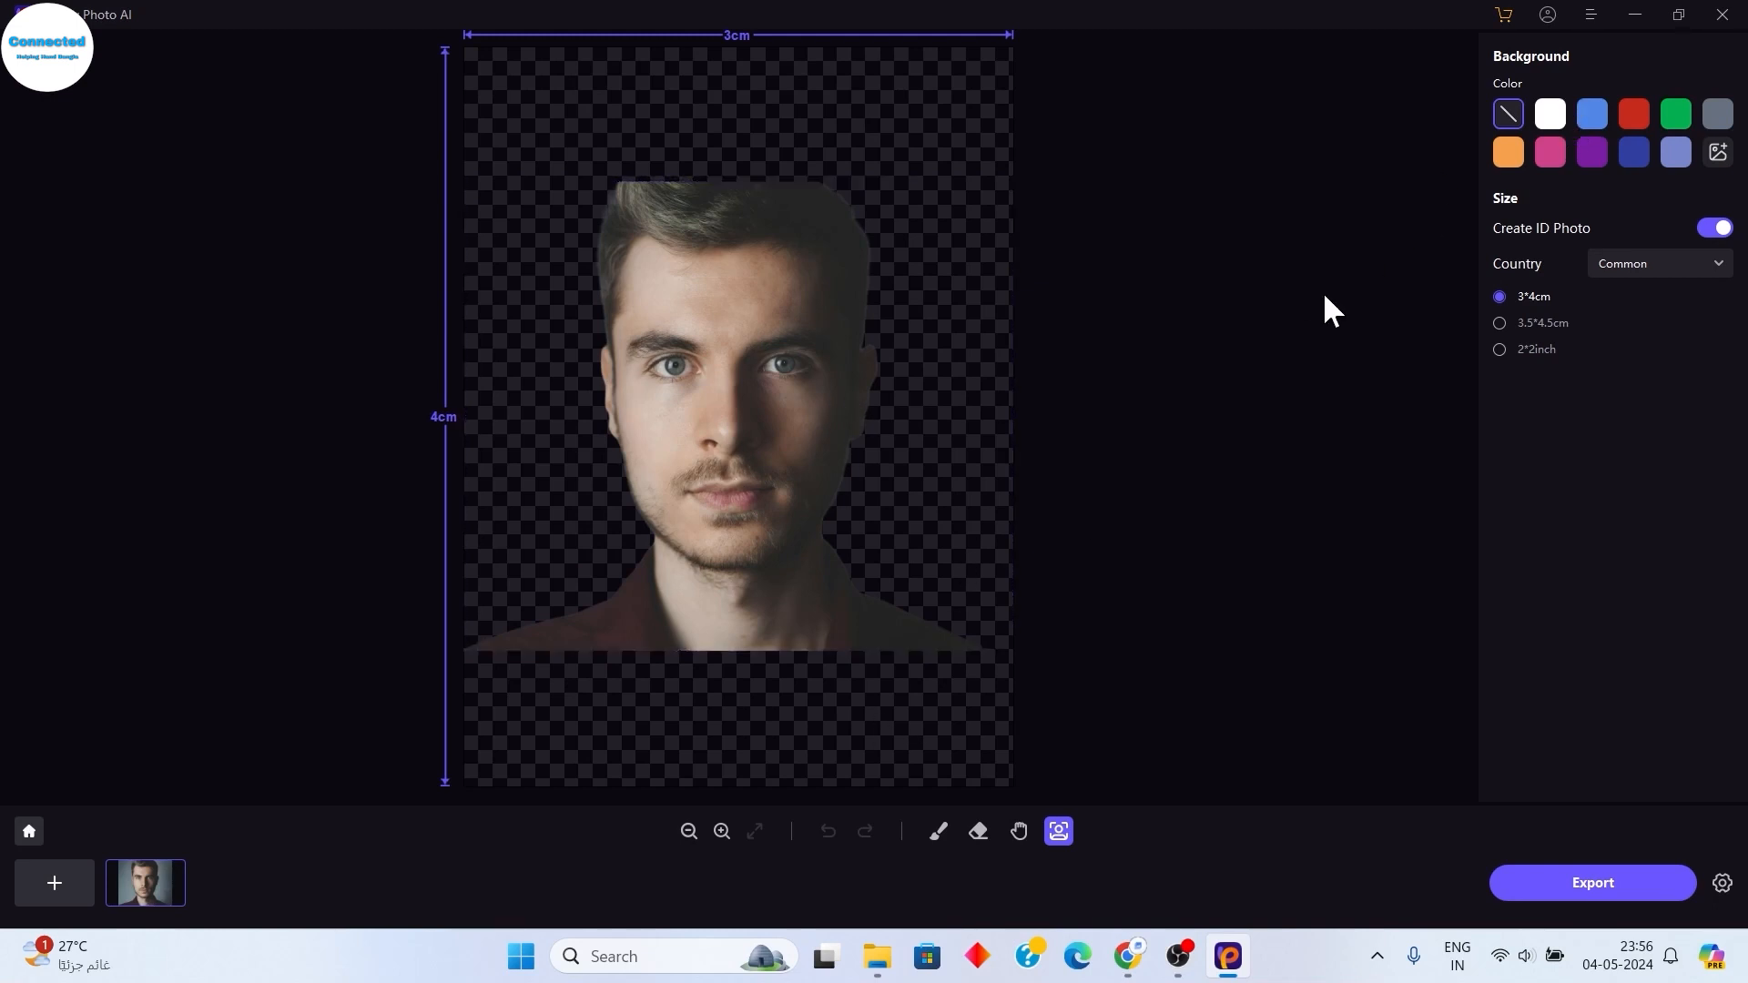
- Preview the ID photo on blue and white backgrounds, and move and resize the portrait so its shoulders reach the frame's lower edge
{"action": "left_click", "coordinate": [1591, 117]}
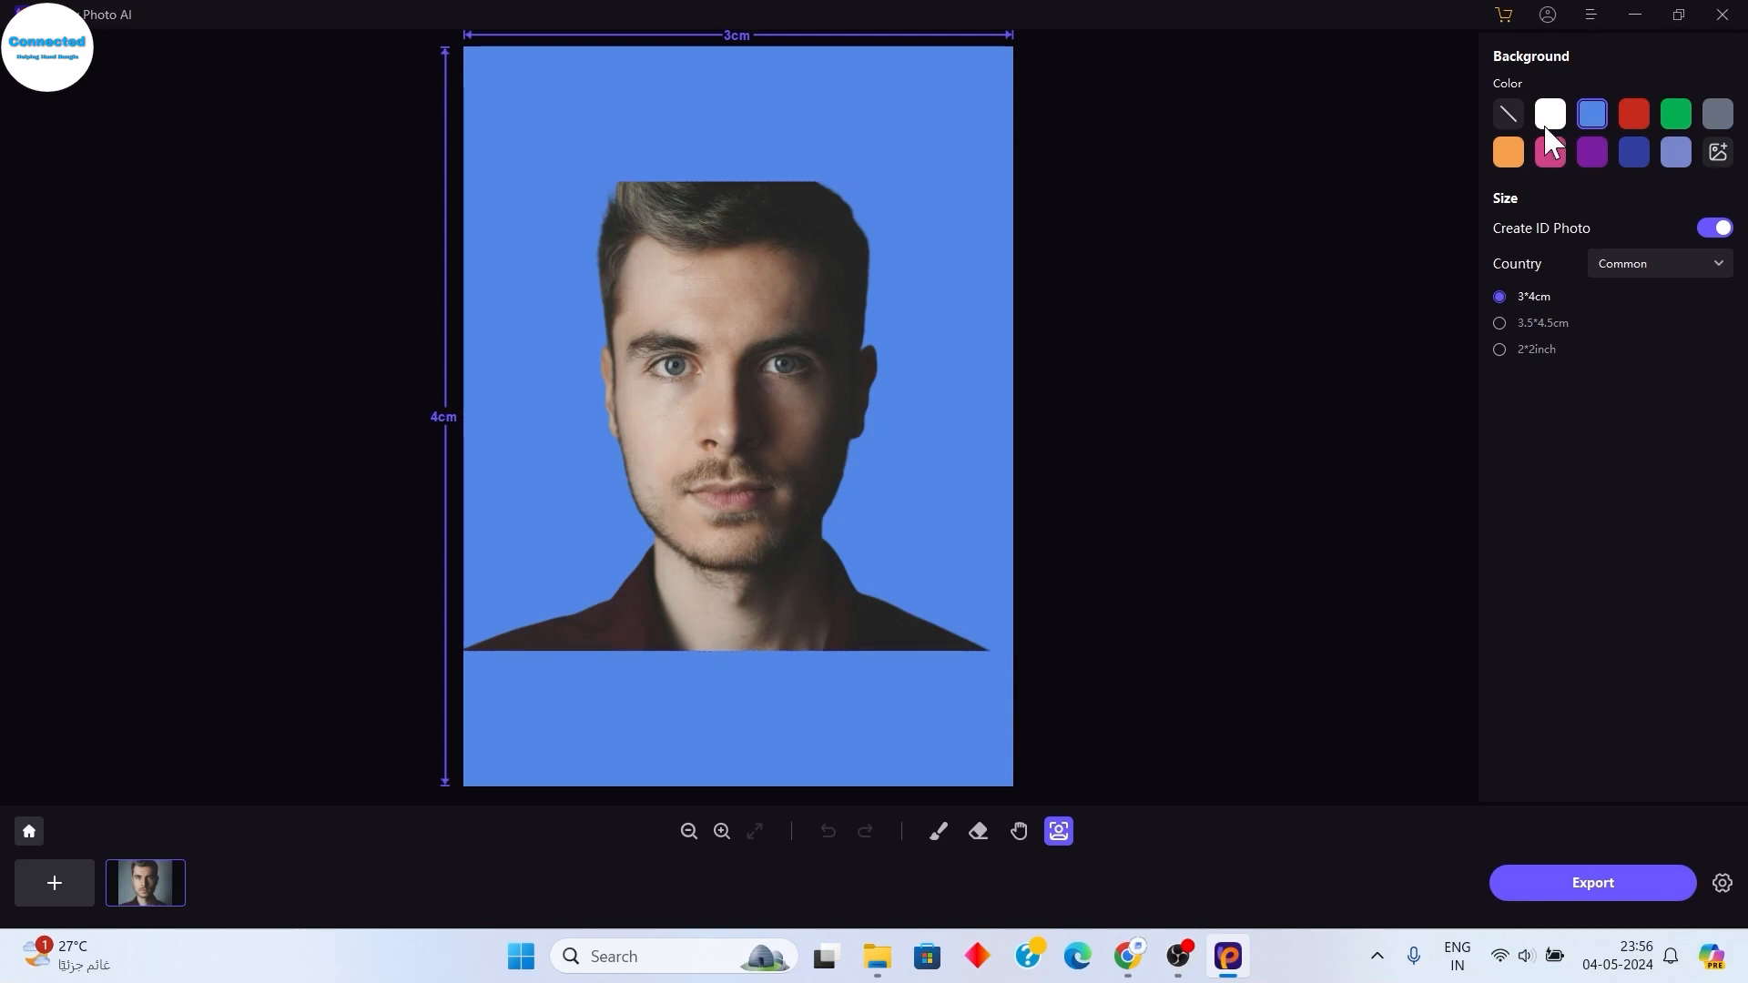
{"action": "left_click", "coordinate": [1547, 117]}
{"action": "left_click", "coordinate": [746, 439]}
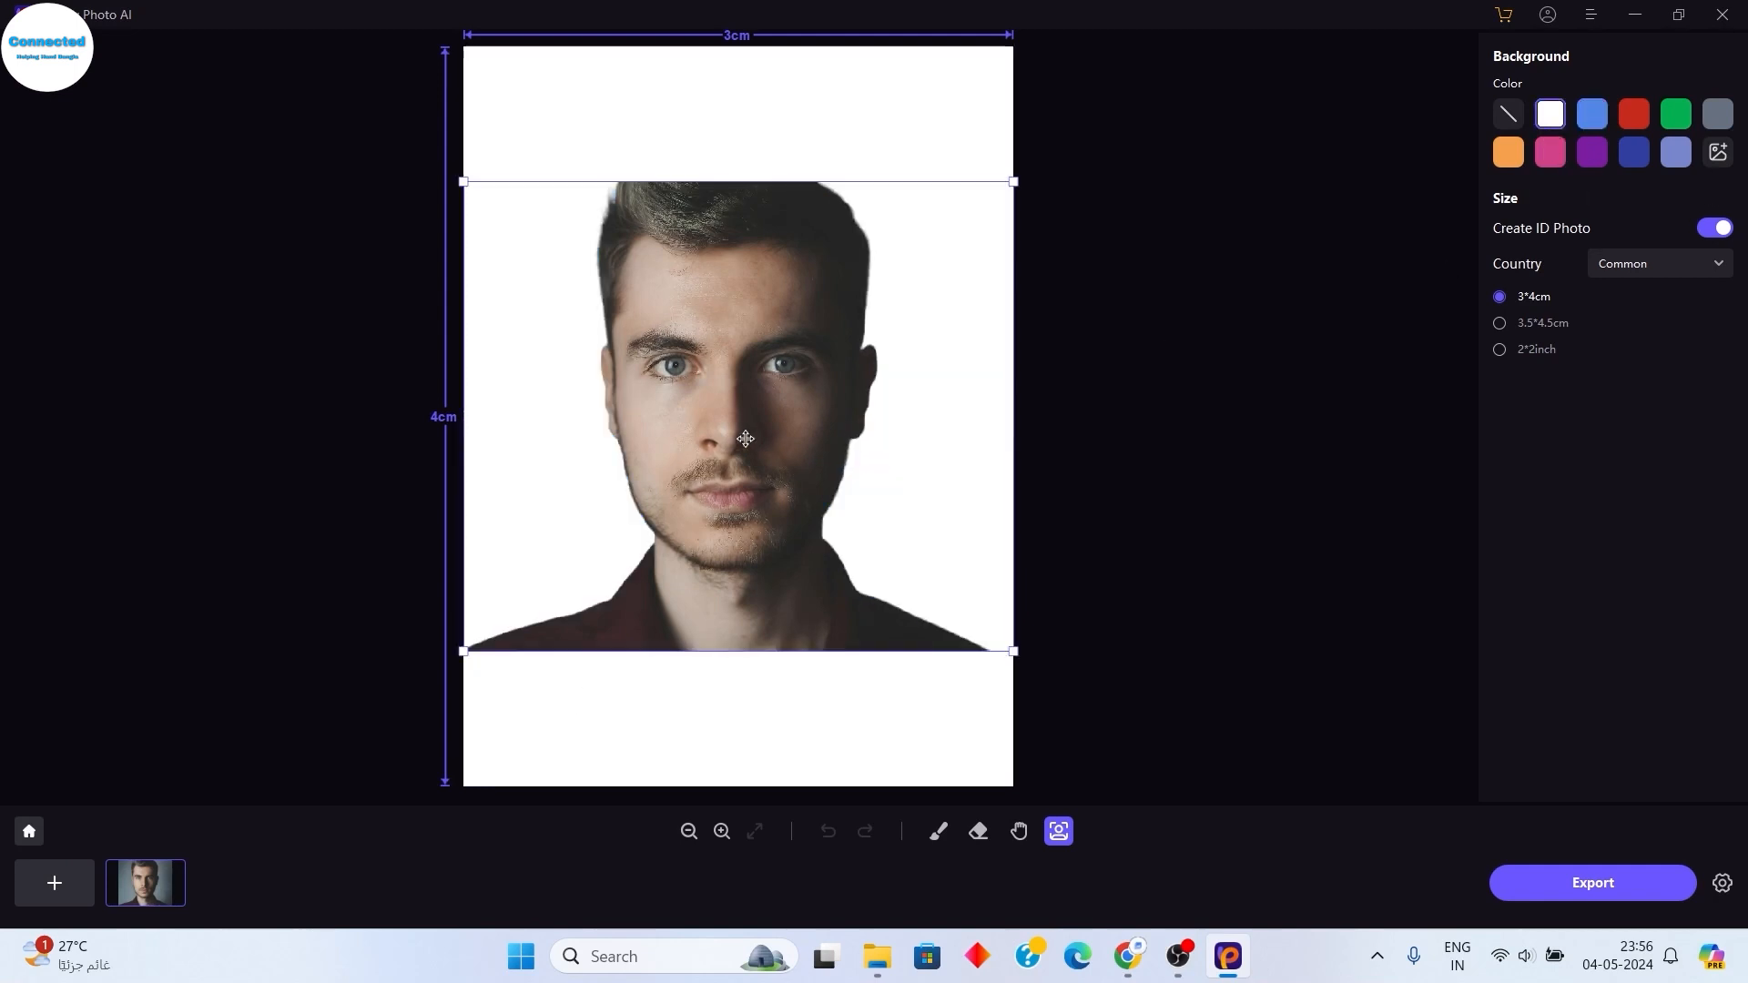
{"action": "left_click_drag", "start_coordinate": [844, 531], "coordinate": [861, 651]}
{"action": "scroll", "coordinate": [764, 536], "scroll_direction": "up", "scroll_amount": 1}
{"action": "left_click_drag", "start_coordinate": [764, 536], "coordinate": [751, 534]}
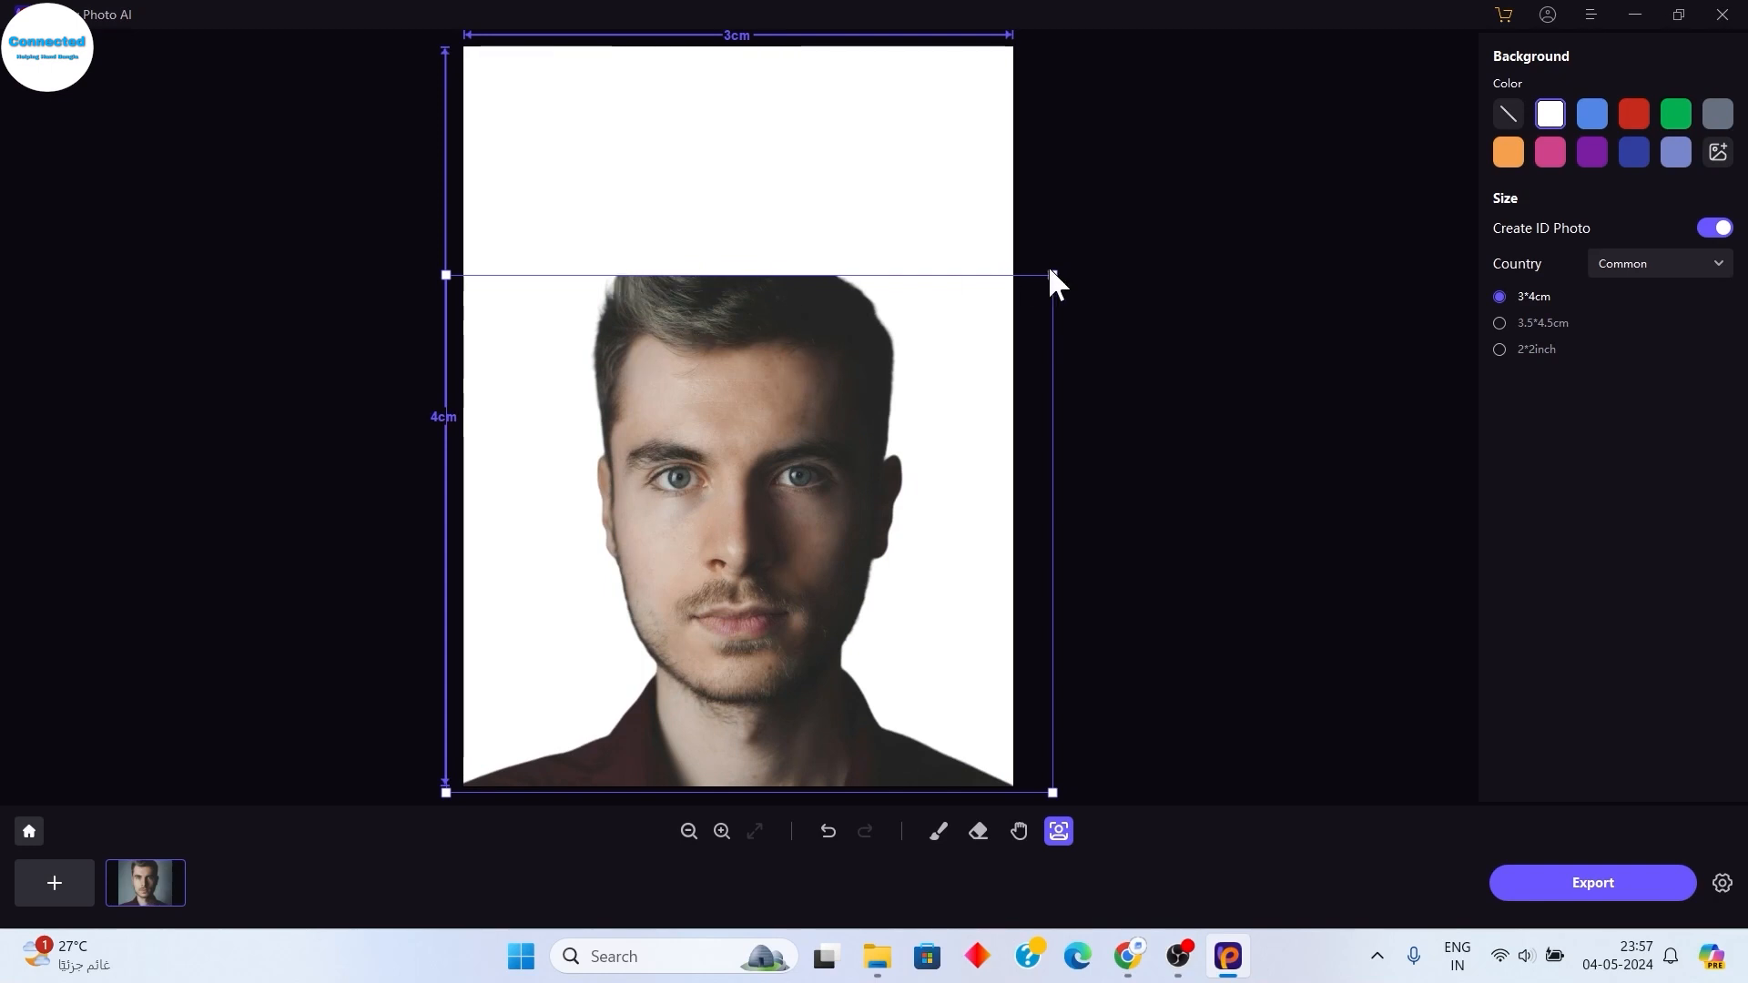
{"action": "left_click_drag", "start_coordinate": [1055, 275], "coordinate": [1045, 283]}
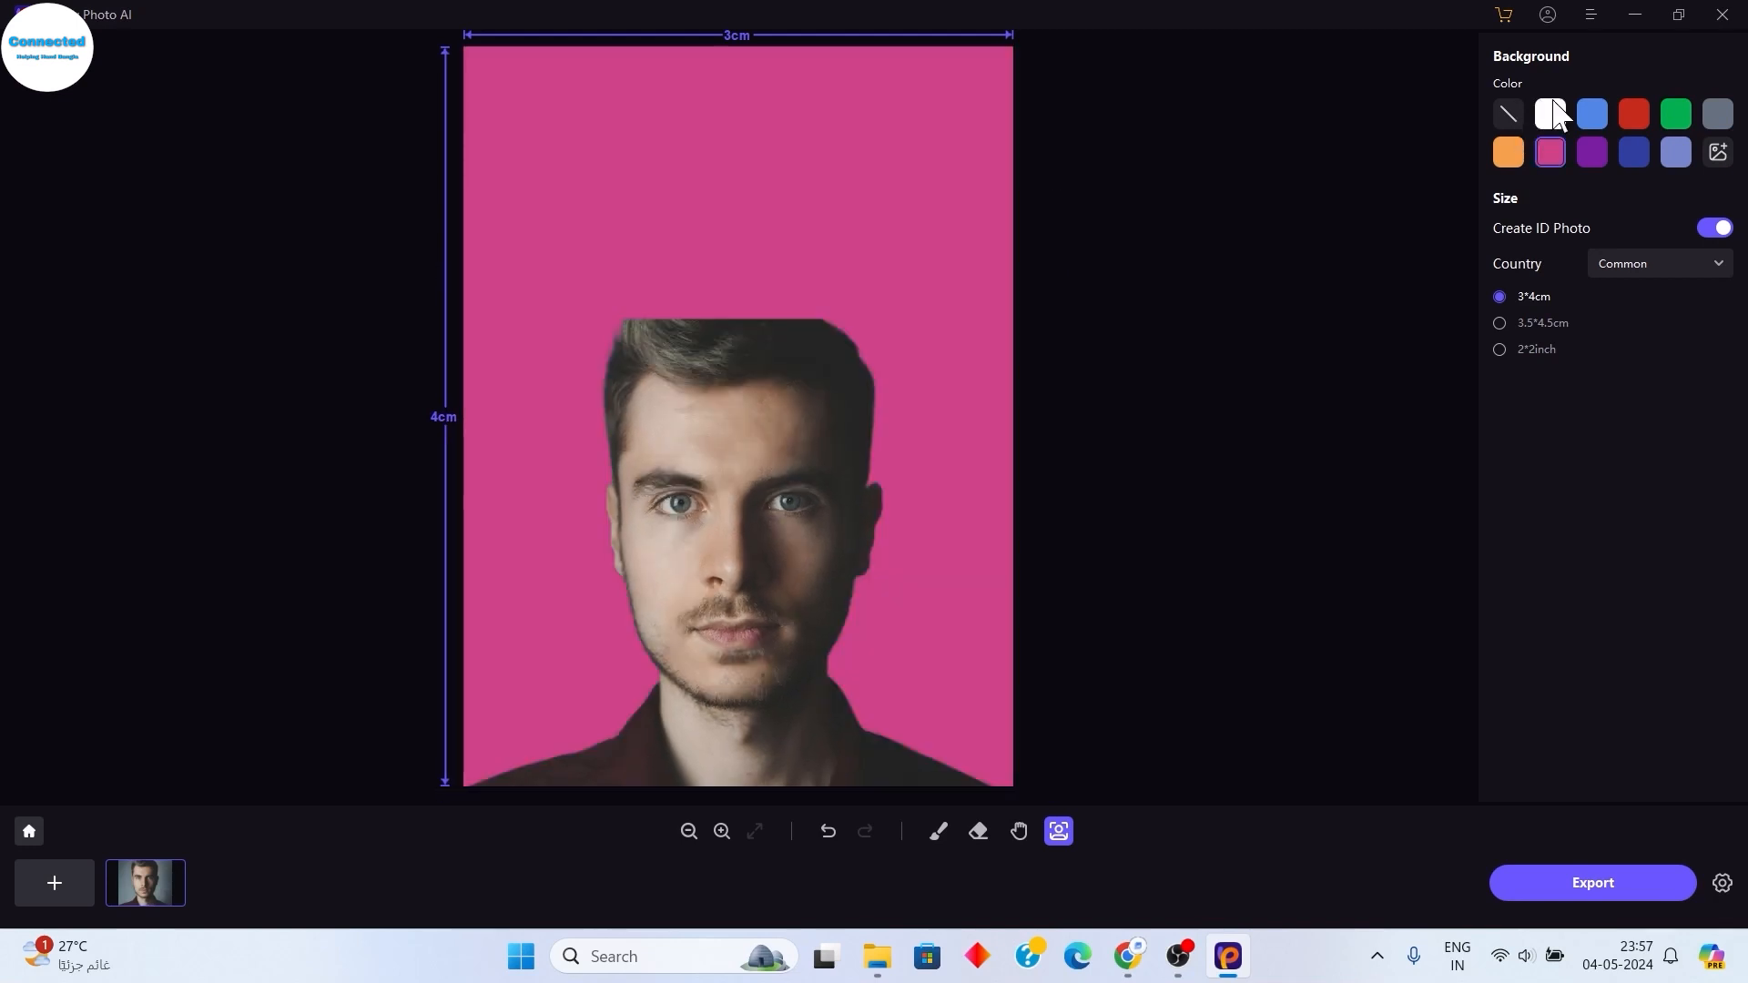
- Try white and blue backgrounds, settle on red, and set the ID photo size to United States, Visa (2*2inch)
{"action": "left_click", "coordinate": [1551, 109]}
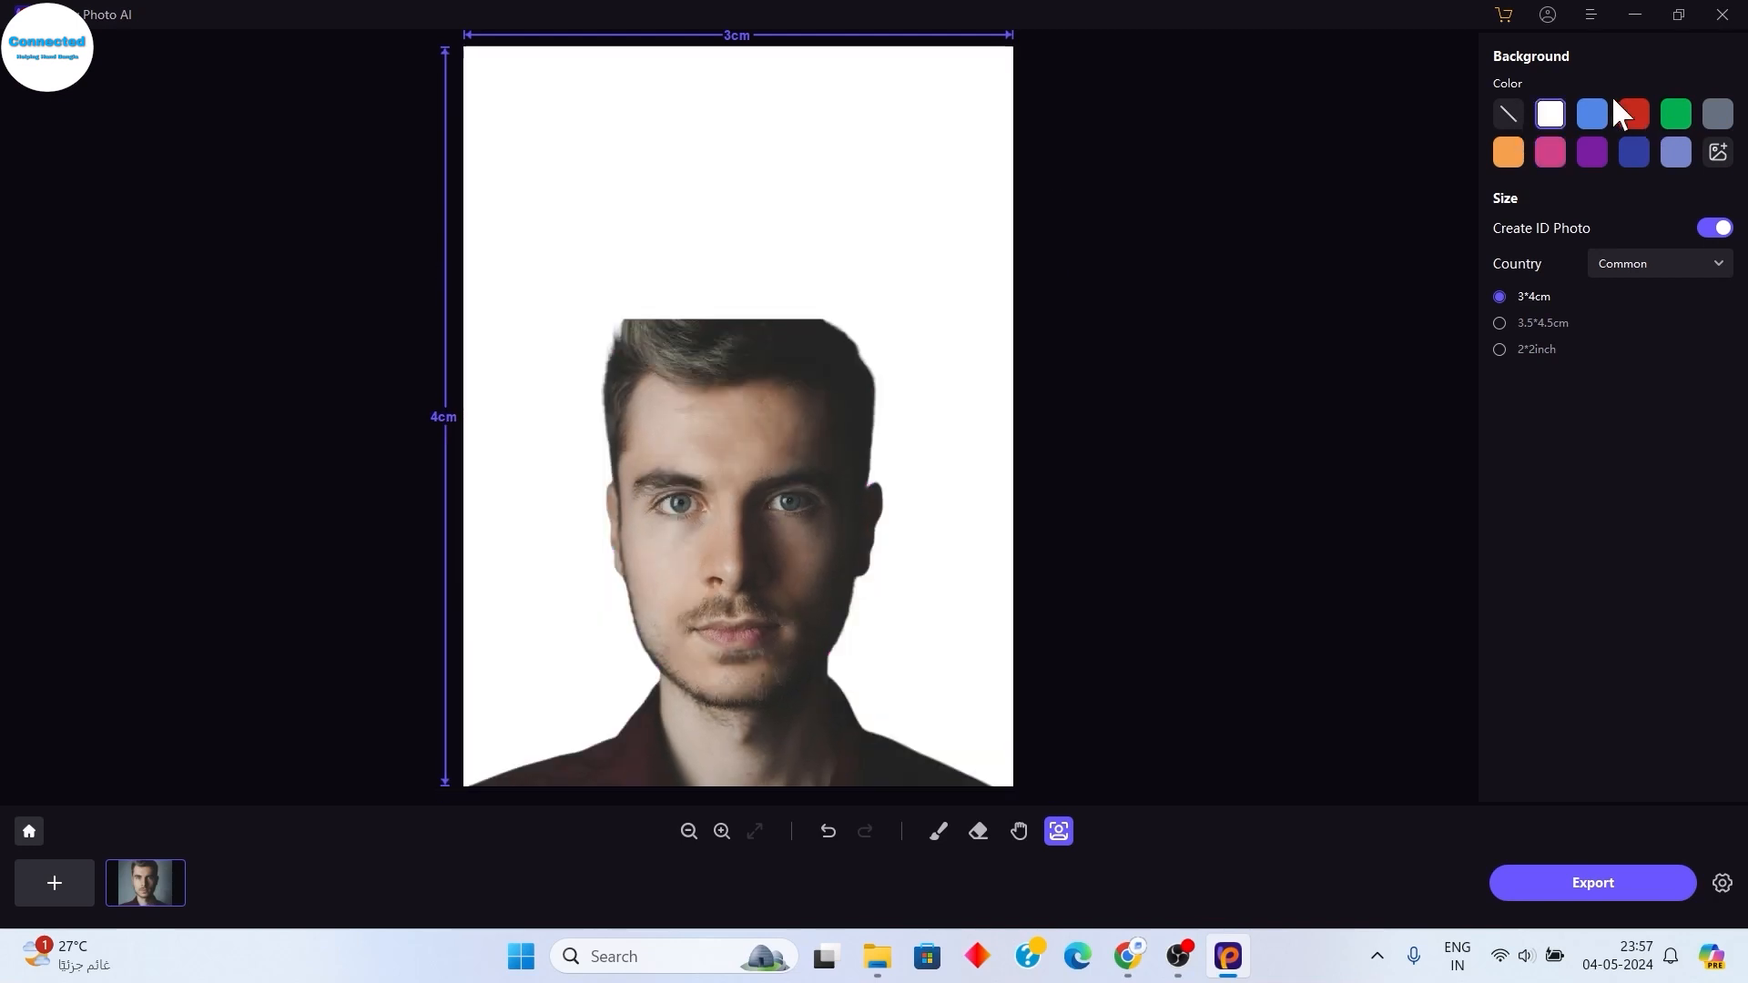
{"action": "left_click", "coordinate": [1604, 117]}
{"action": "left_click", "coordinate": [1626, 117]}
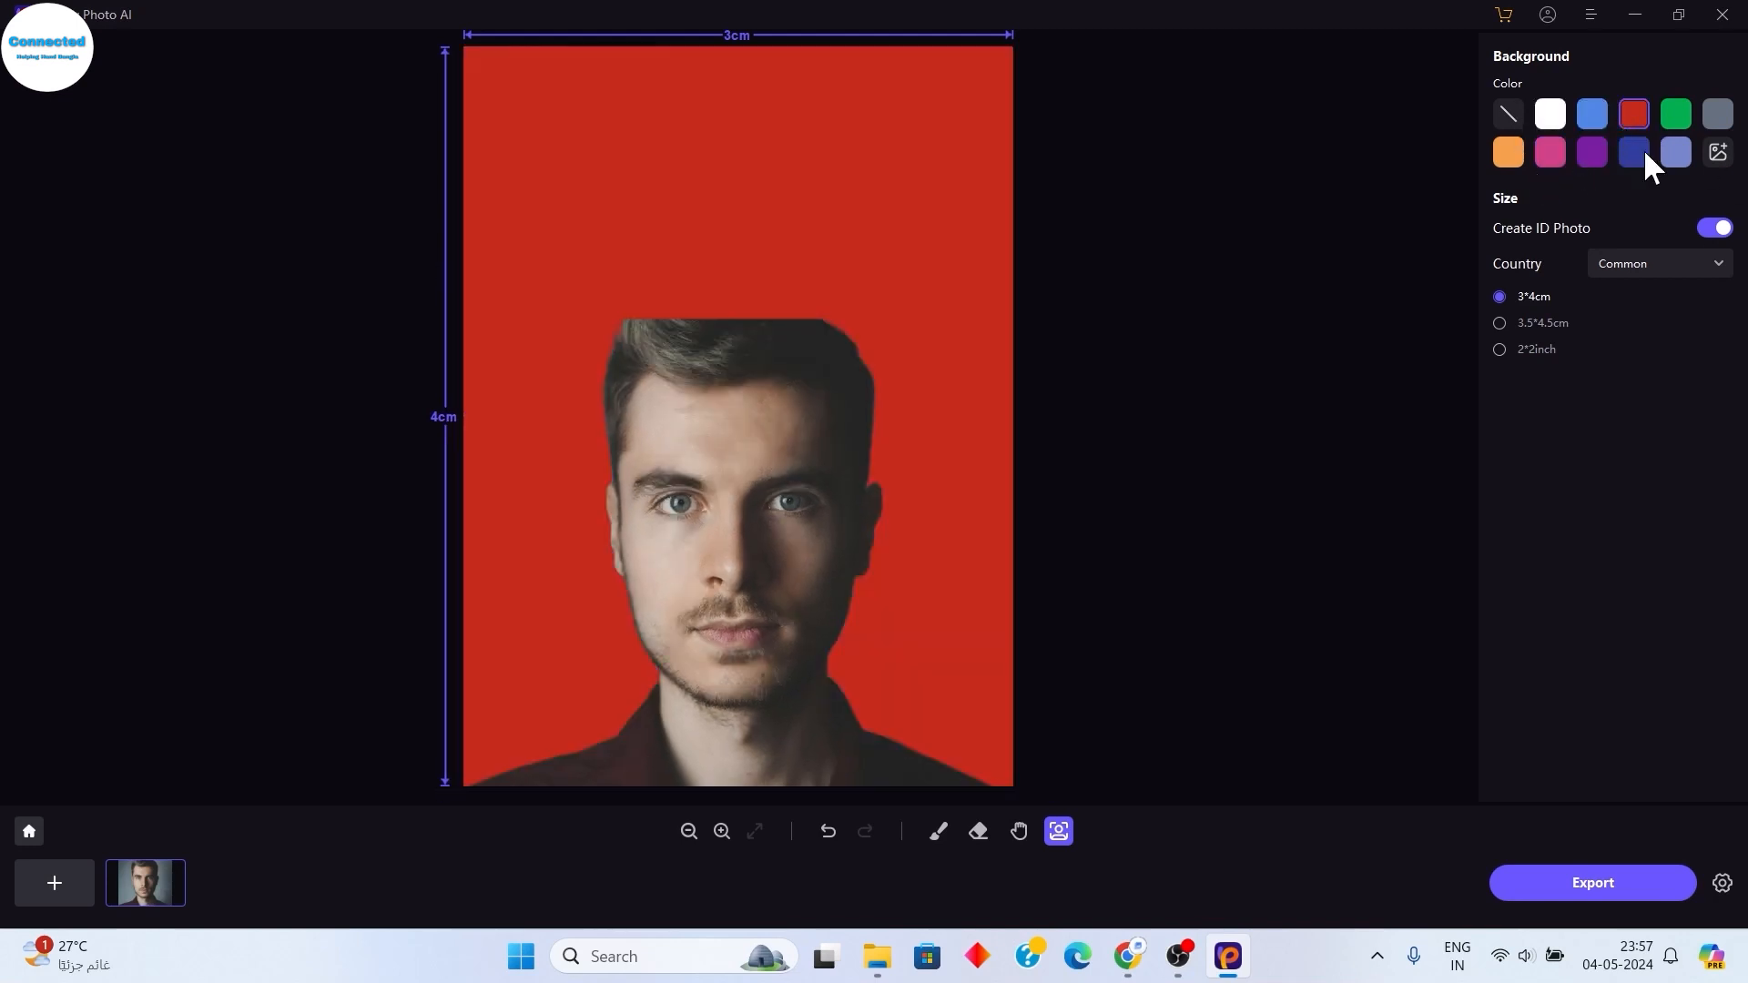
{"action": "left_click", "coordinate": [1680, 264]}
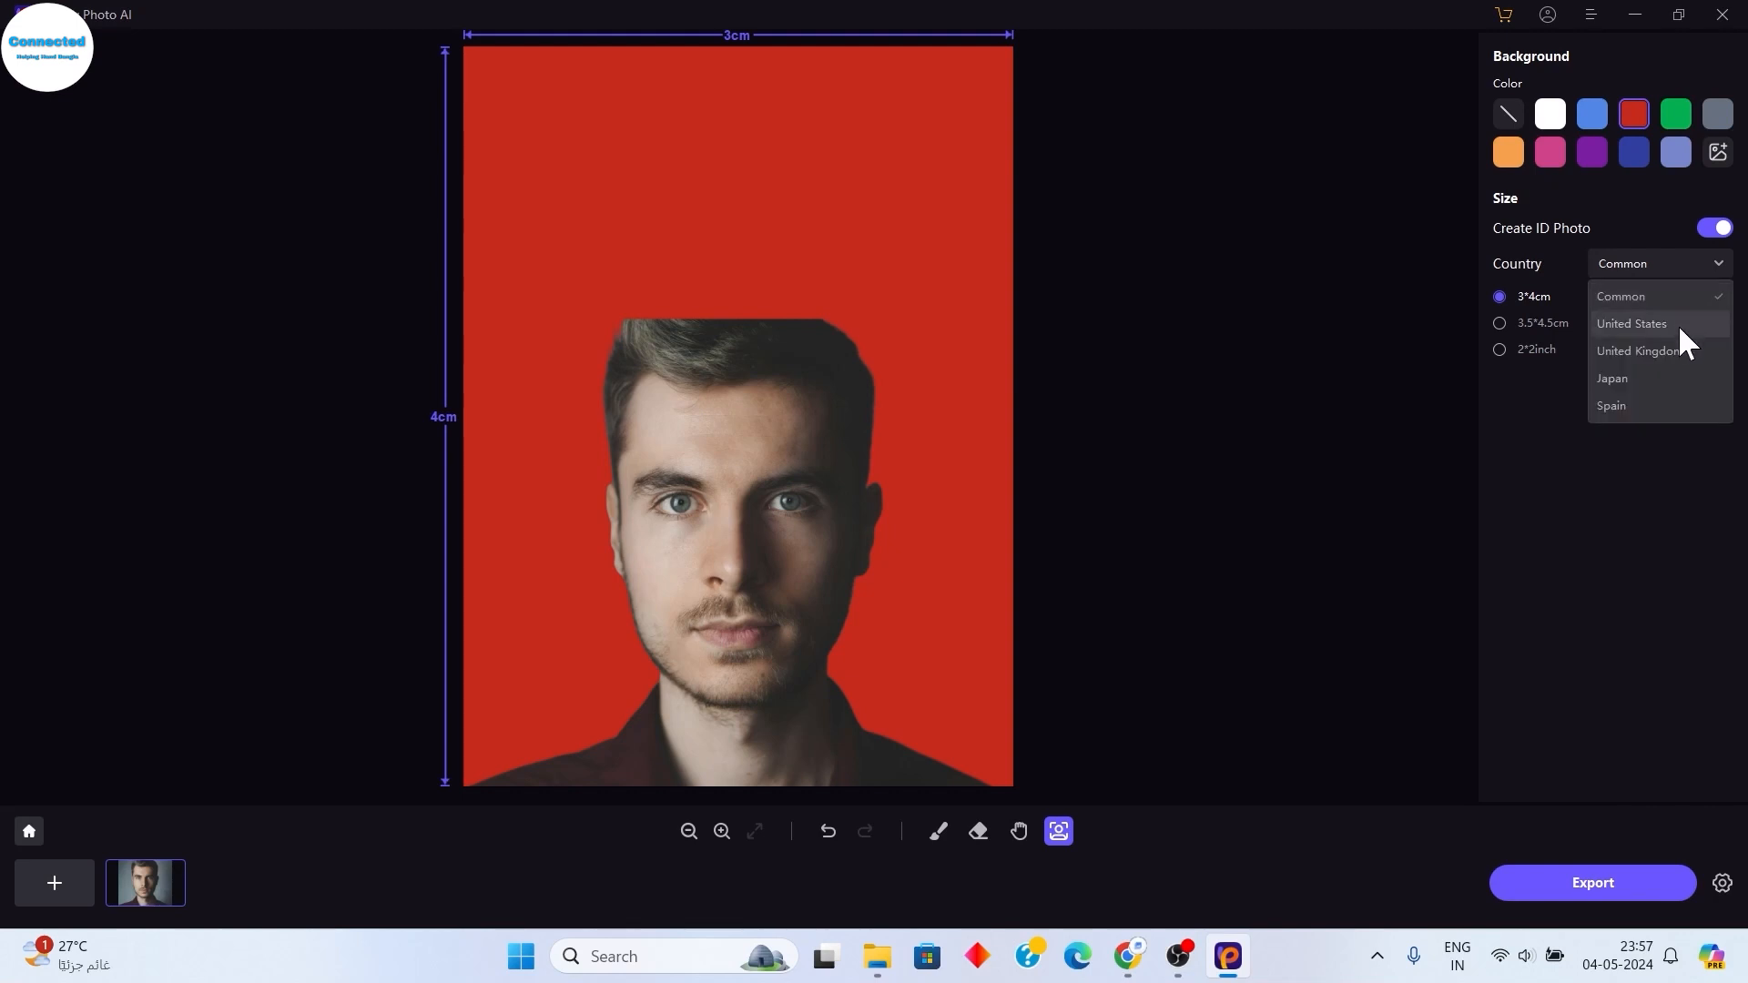
{"action": "left_click", "coordinate": [1631, 333]}
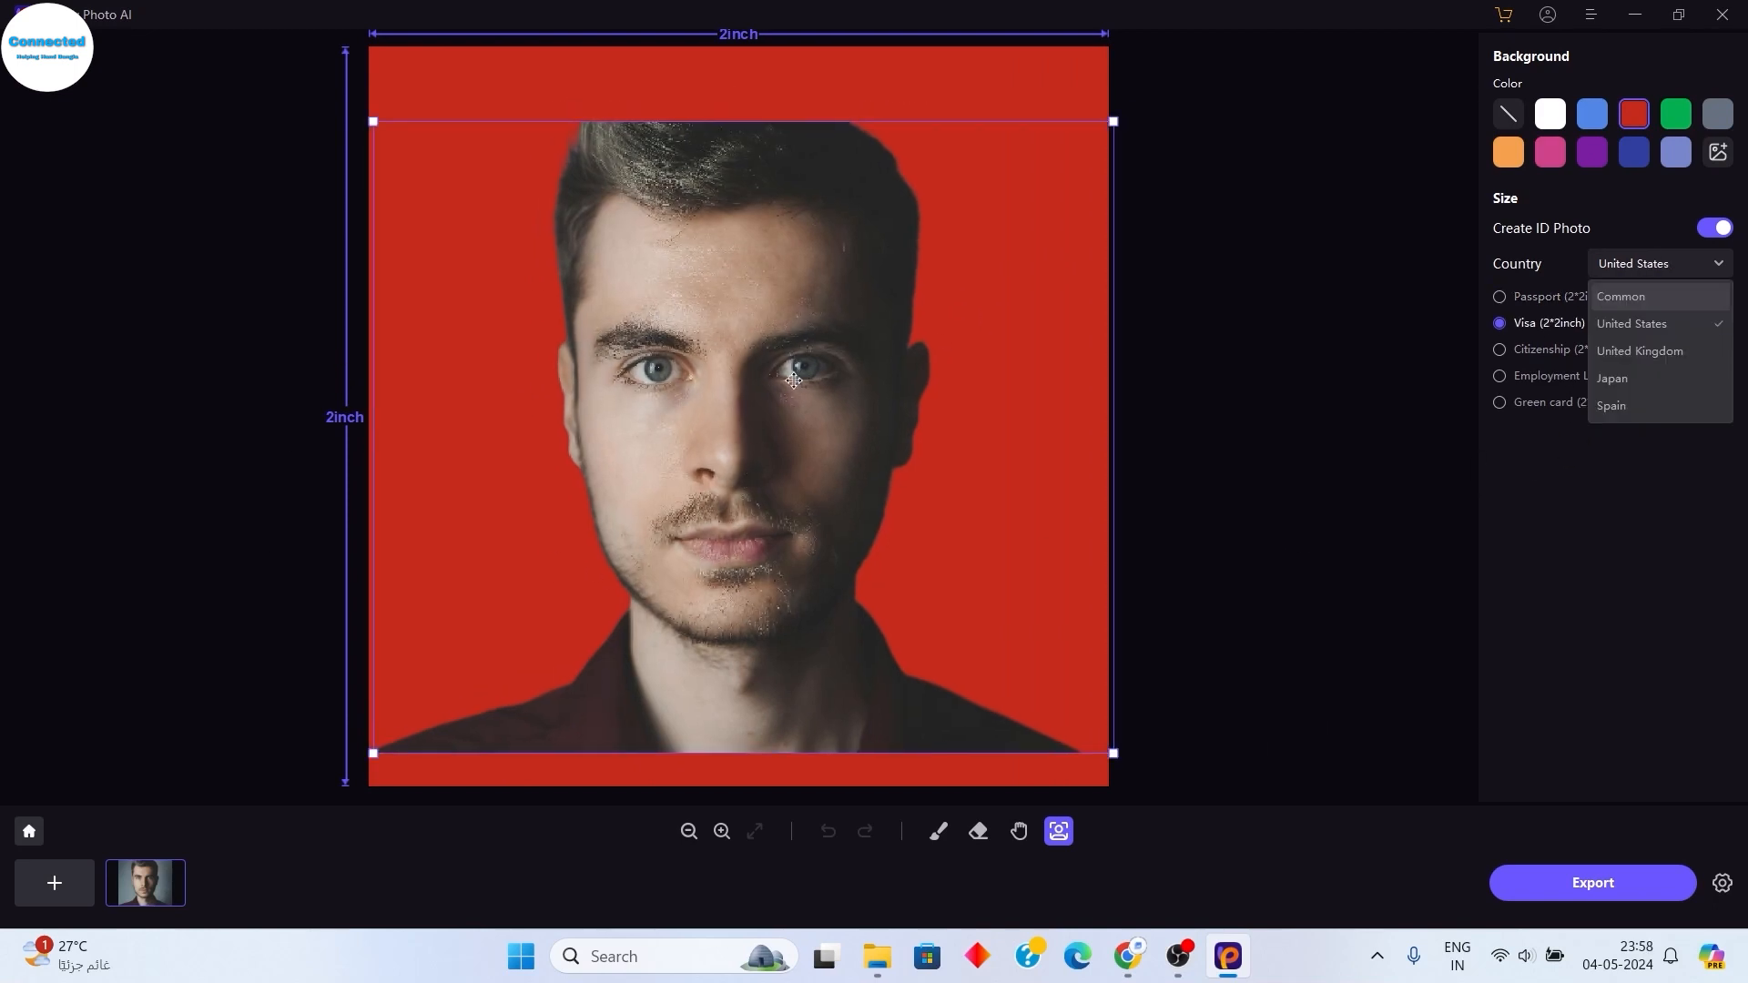
- Lower the portrait within the 2*2inch frame and center it so the shoulders rest on the bottom edge
{"action": "left_click_drag", "start_coordinate": [793, 381], "coordinate": [783, 411]}
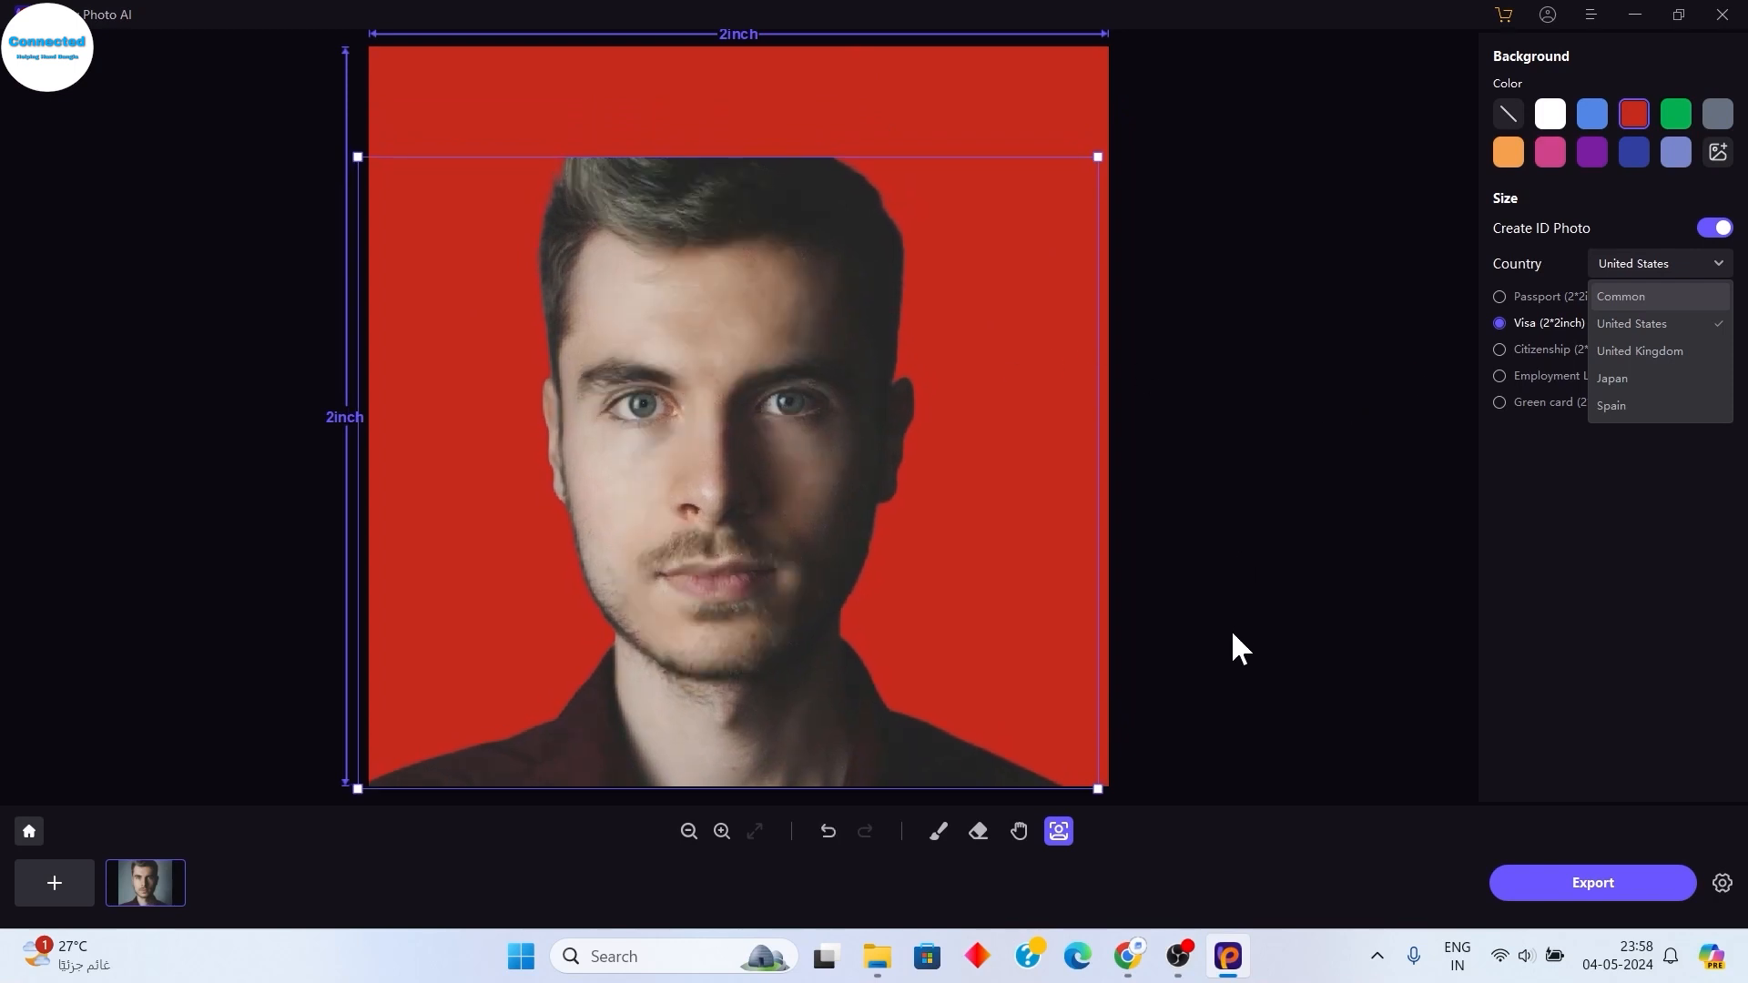
{"action": "left_click_drag", "start_coordinate": [843, 515], "coordinate": [855, 515]}
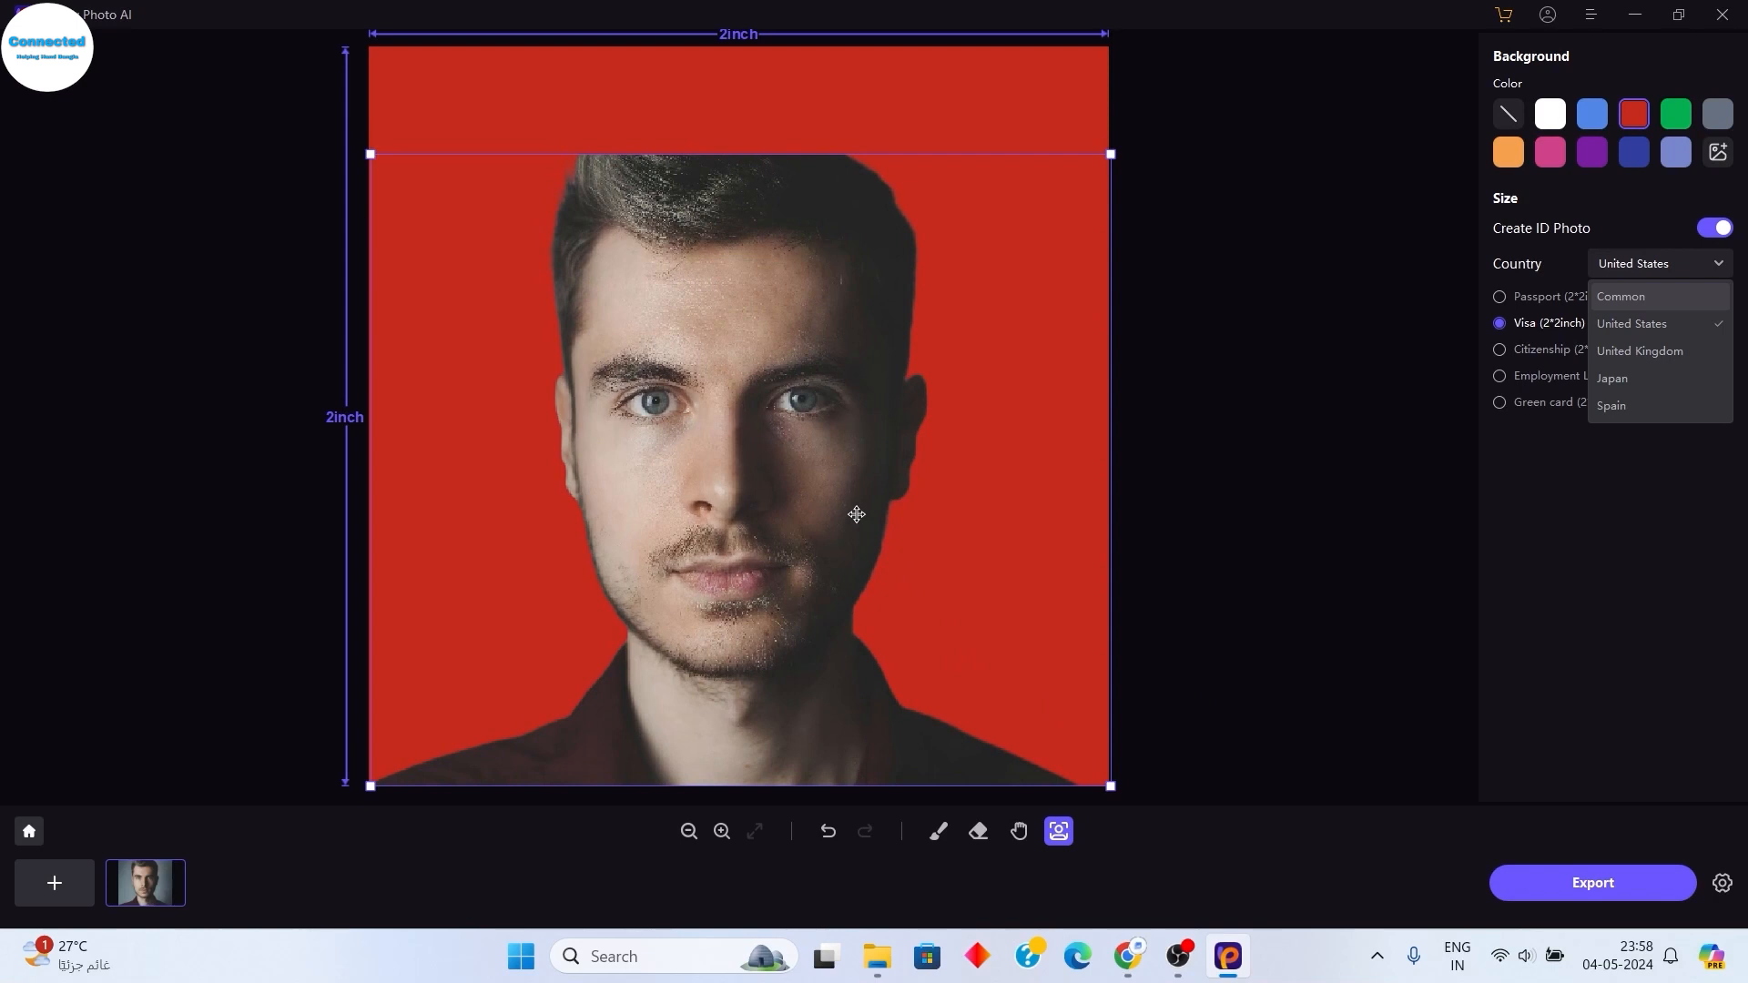
{"action": "left_click_drag", "start_coordinate": [856, 515], "coordinate": [855, 514]}
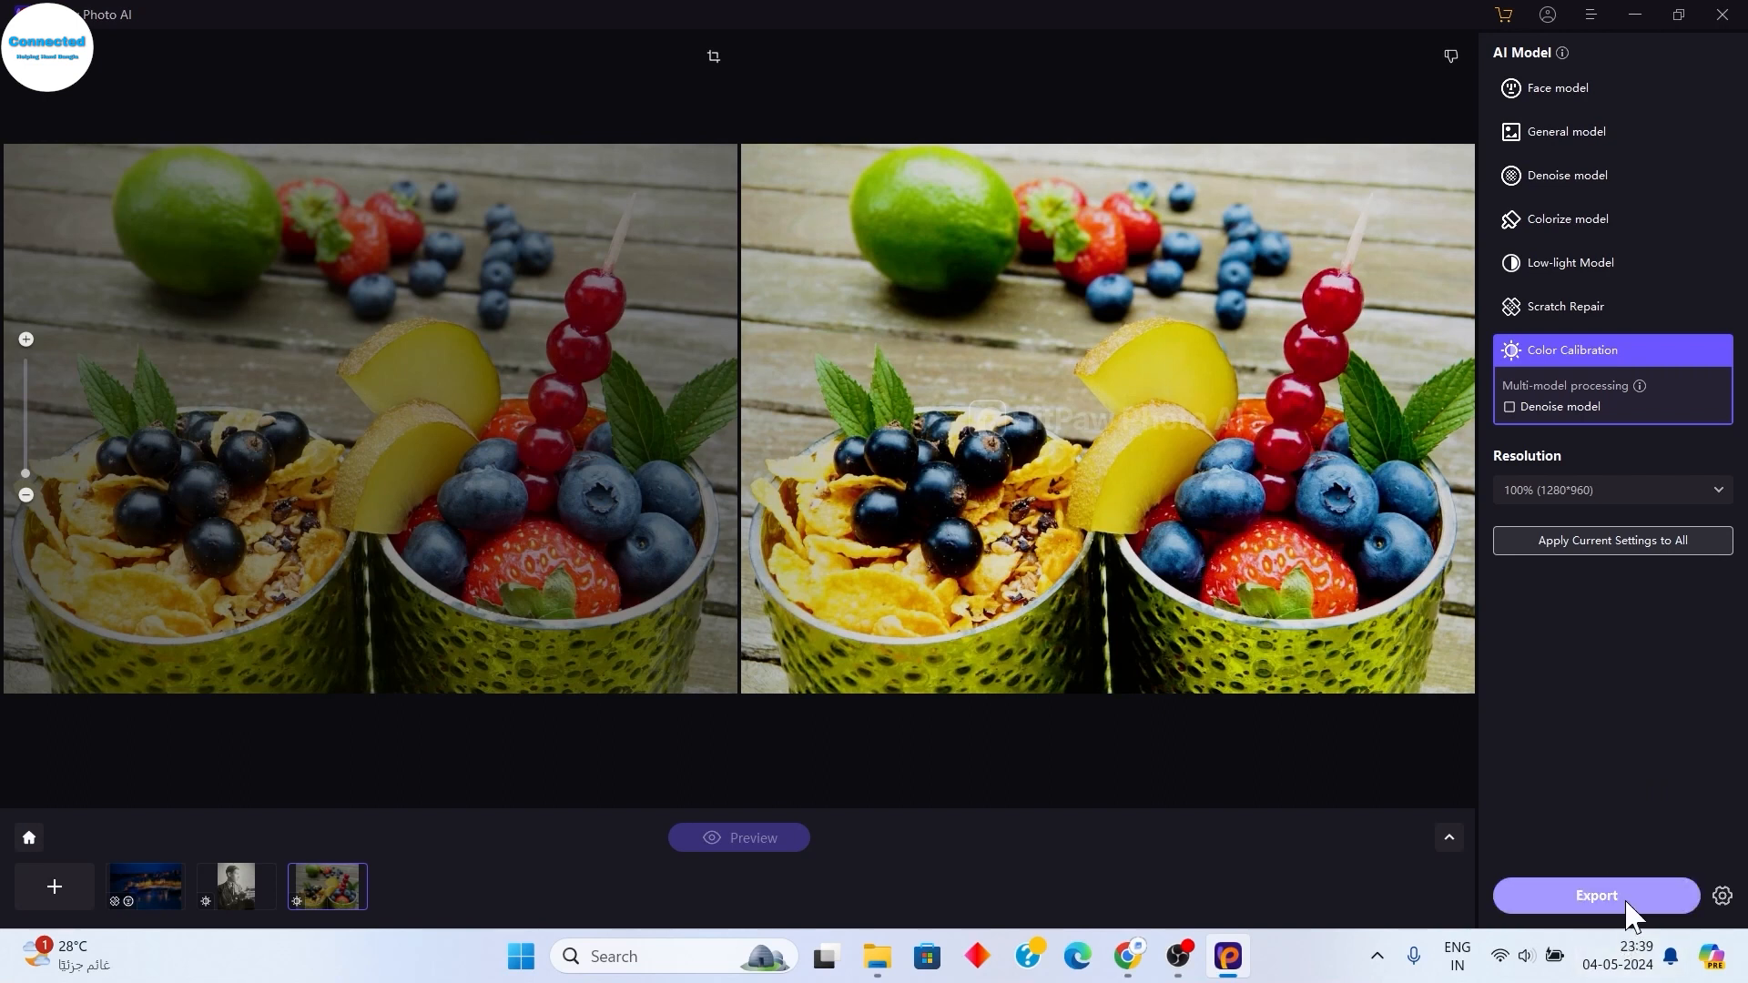
- Try to export the color-calibrated fruit image, review the Trial and Premium feature comparison, and close the purchase dialog
{"action": "left_click", "coordinate": [1571, 896]}
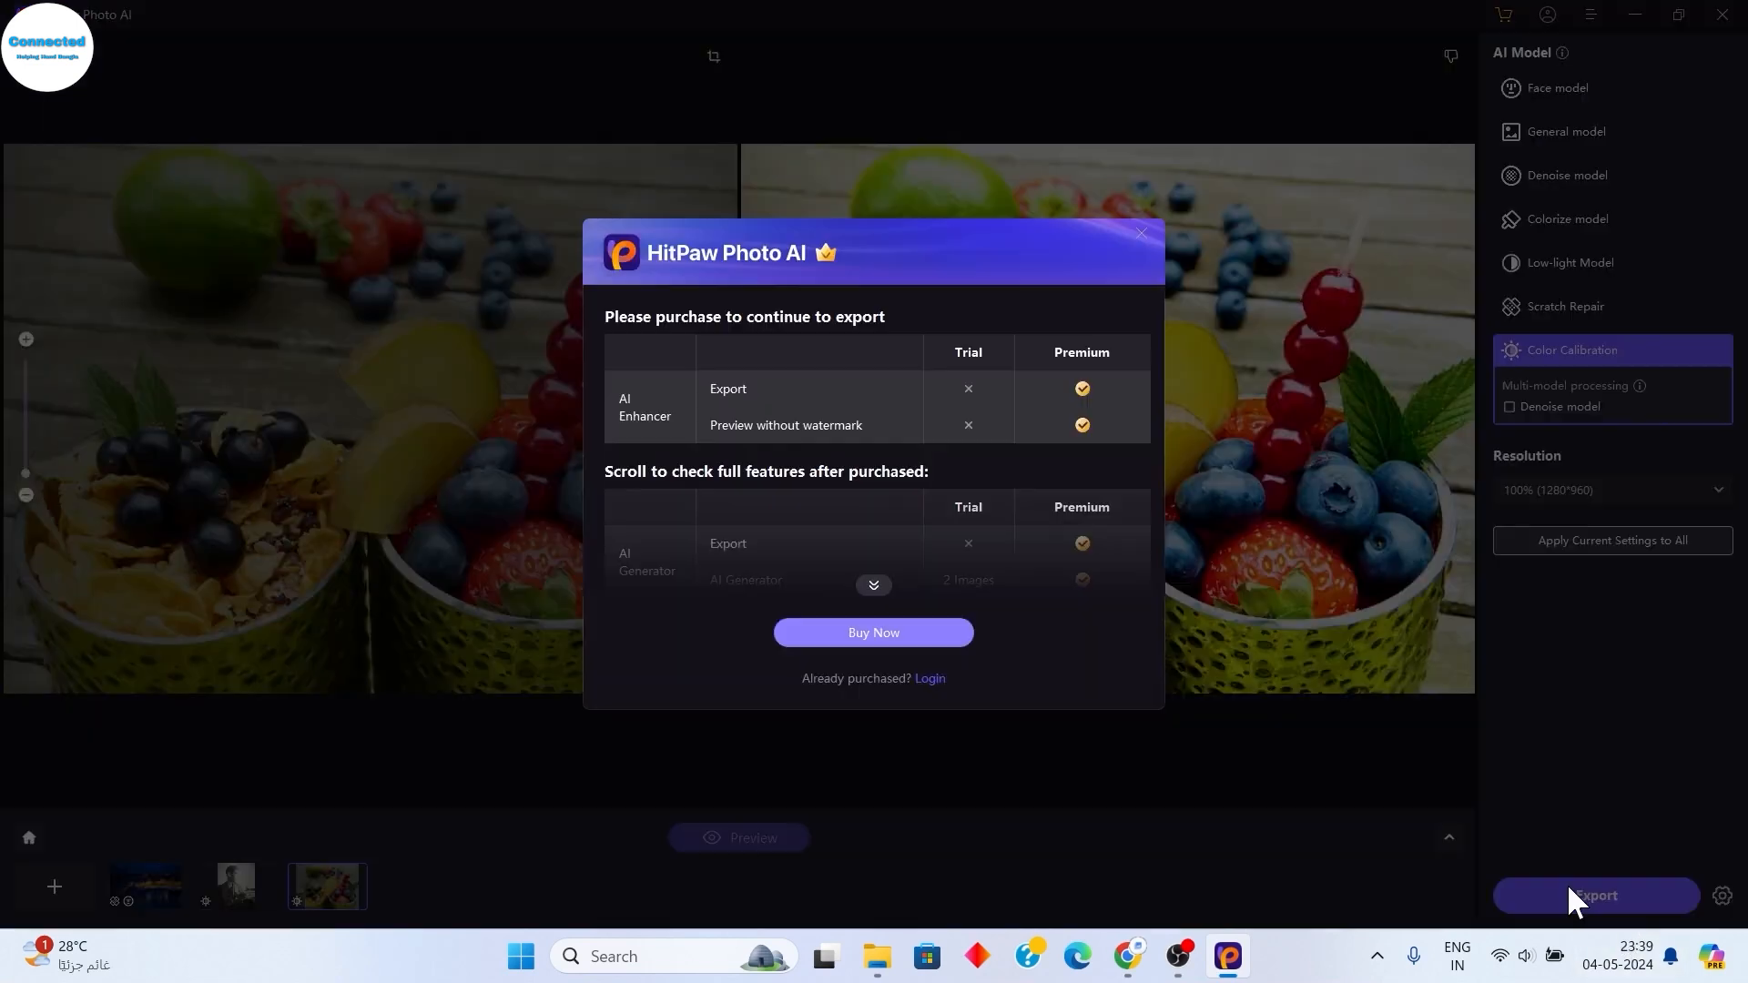
{"action": "scroll", "coordinate": [856, 537], "scroll_direction": "down", "scroll_amount": 5}
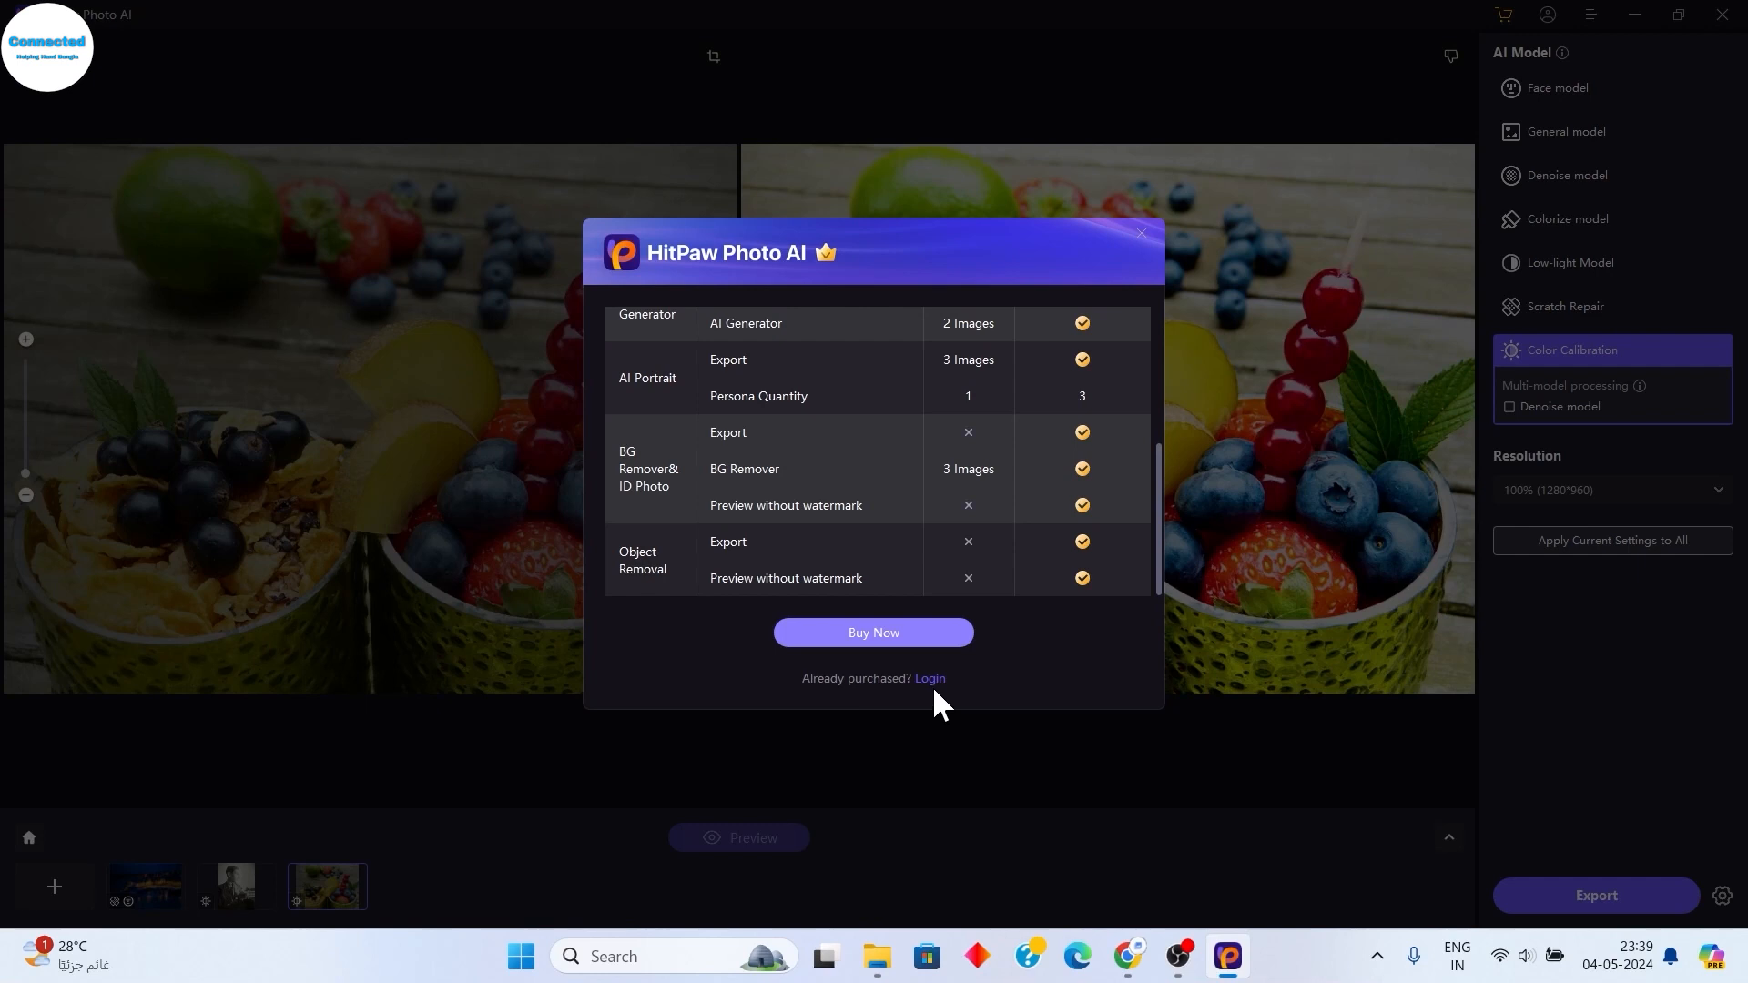
{"action": "scroll", "coordinate": [918, 484], "scroll_direction": "up", "scroll_amount": 5}
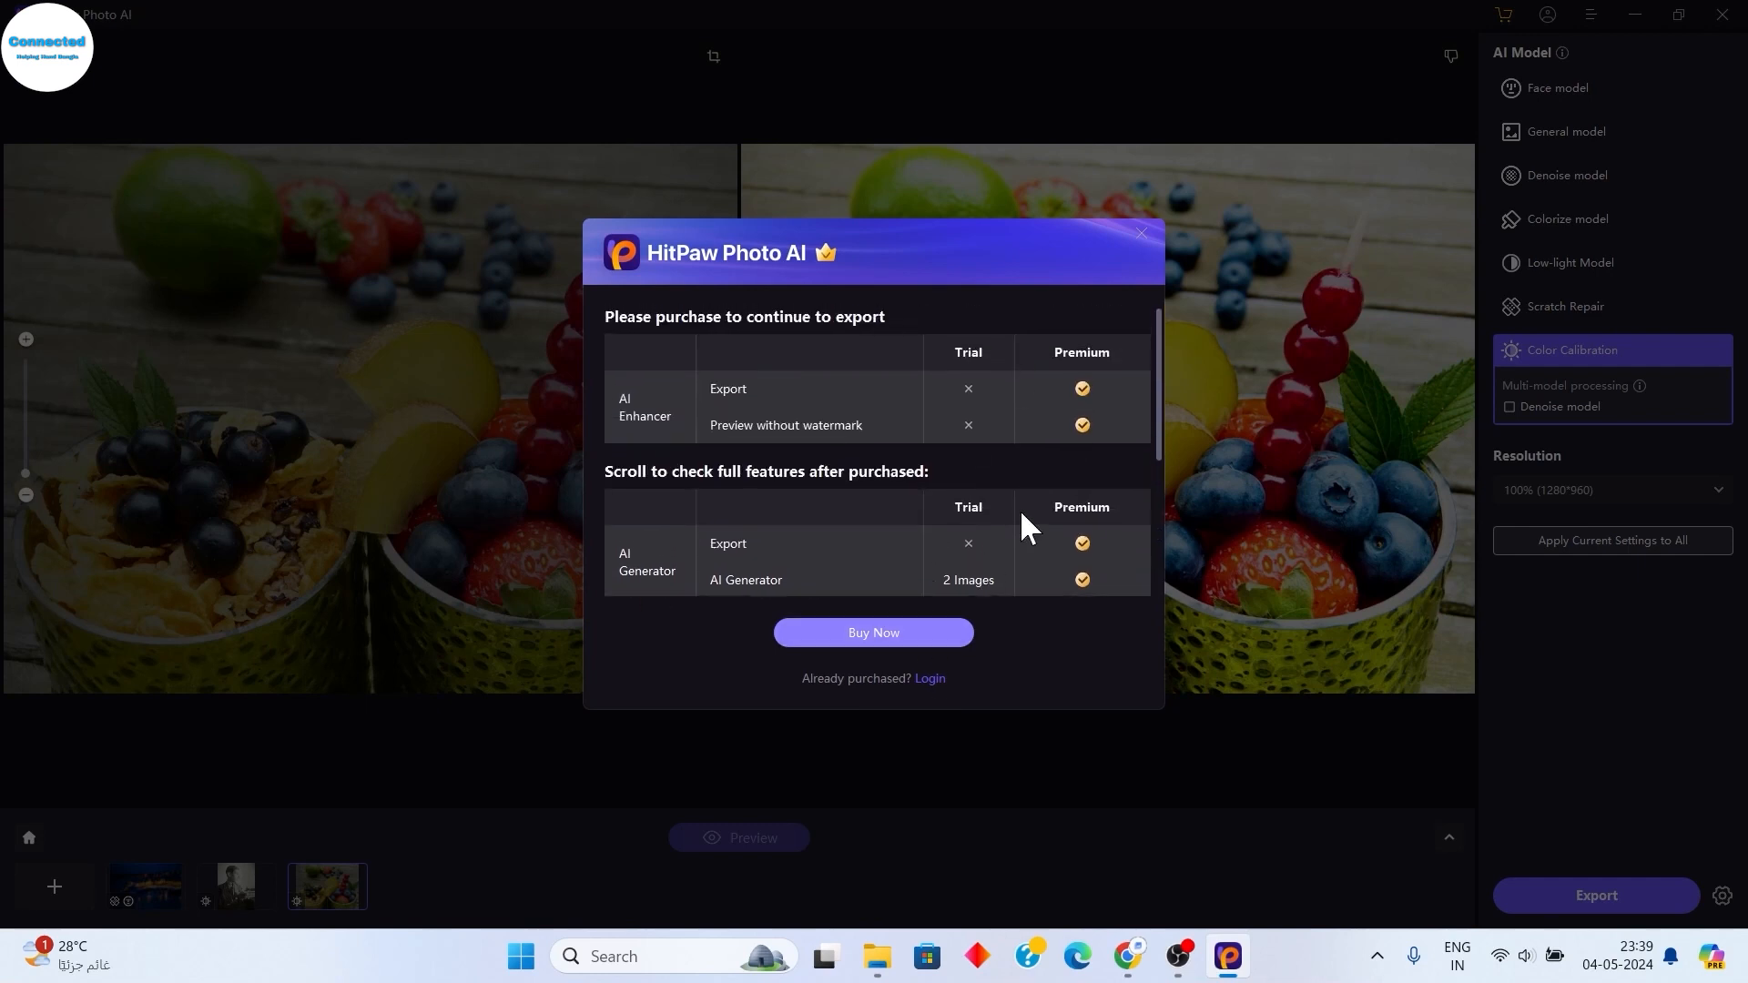
{"action": "left_click", "coordinate": [1130, 234]}
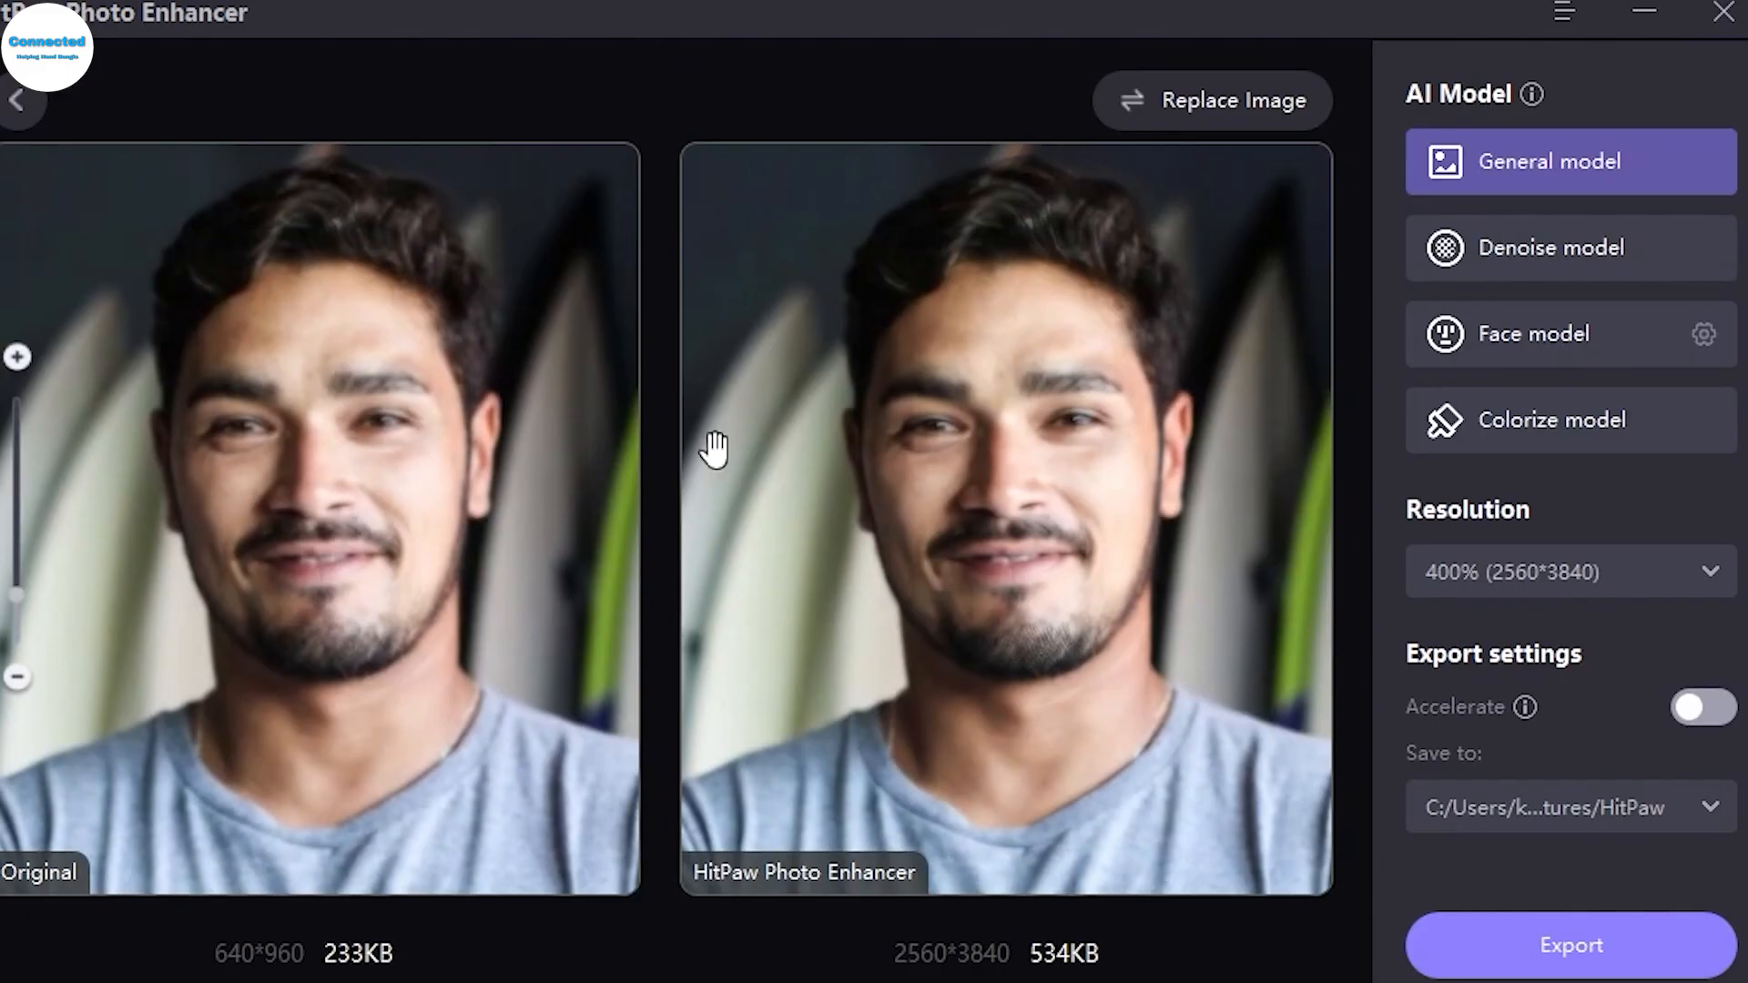
- Choose the Desktop as the save folder and export the General model version of the surfboard portrait
{"action": "left_click_drag", "start_coordinate": [917, 613], "coordinate": [975, 499]}
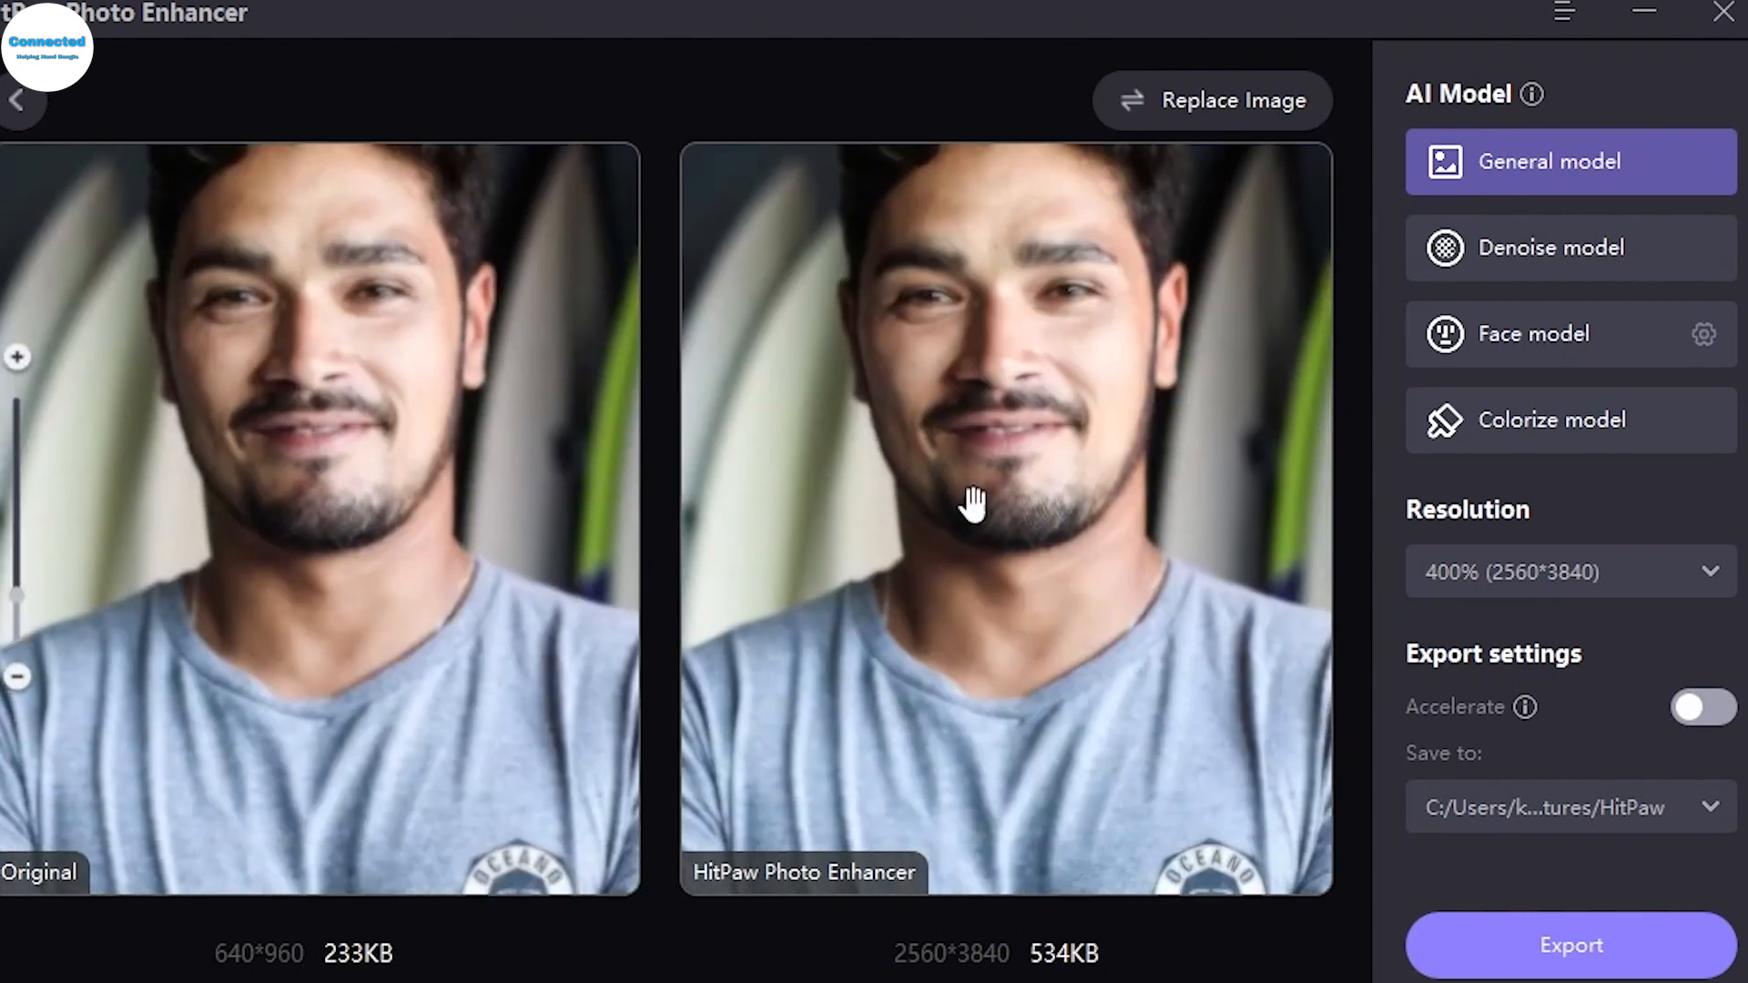
{"action": "left_click_drag", "start_coordinate": [437, 562], "coordinate": [537, 524]}
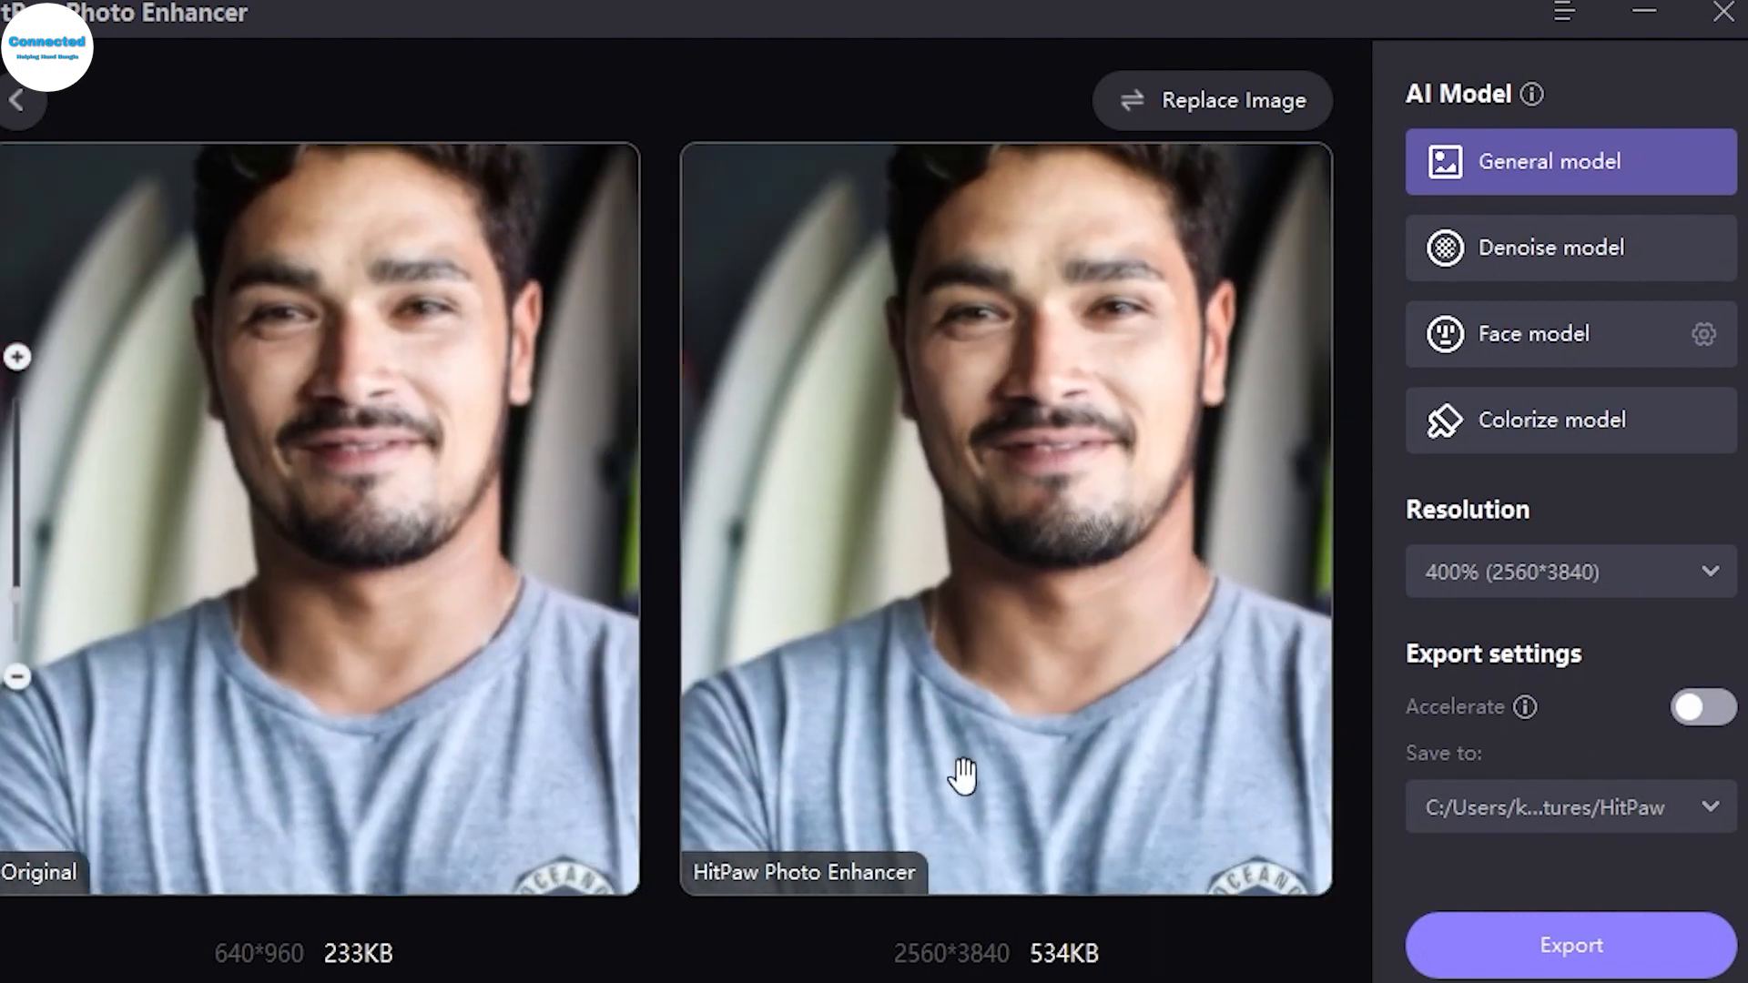
{"action": "scroll", "coordinate": [1150, 494], "scroll_direction": "up", "scroll_amount": 2}
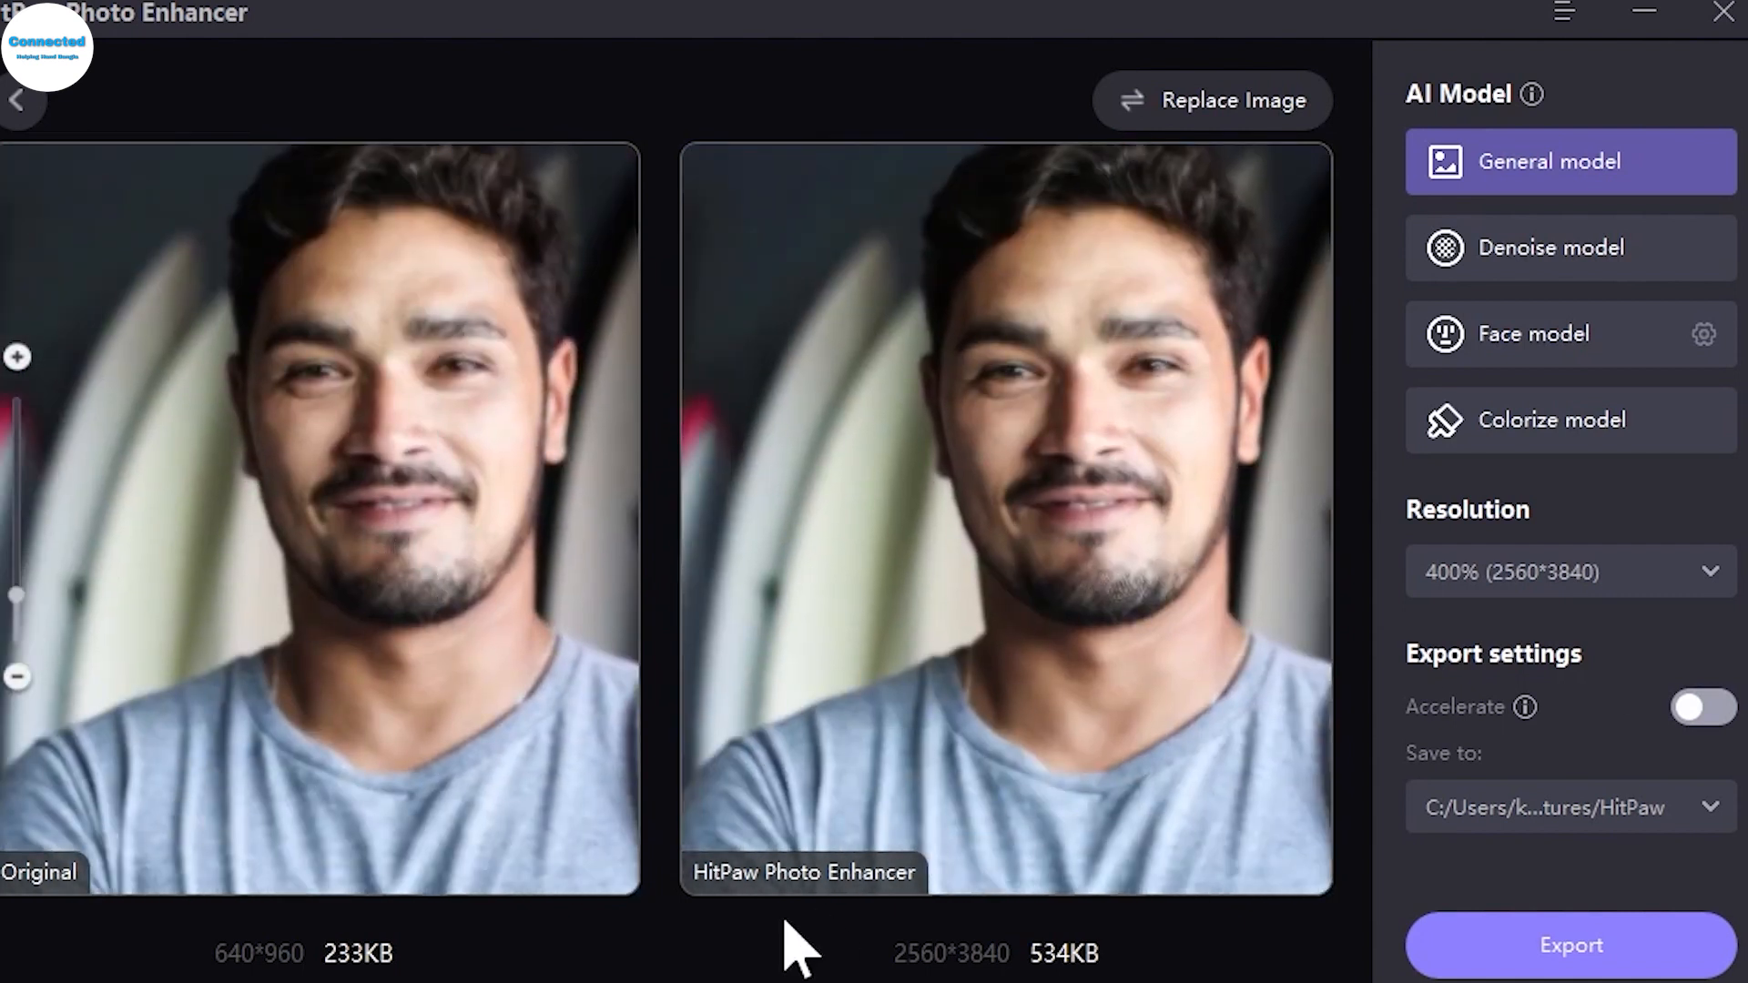
{"action": "left_click_drag", "start_coordinate": [1131, 616], "coordinate": [1090, 695]}
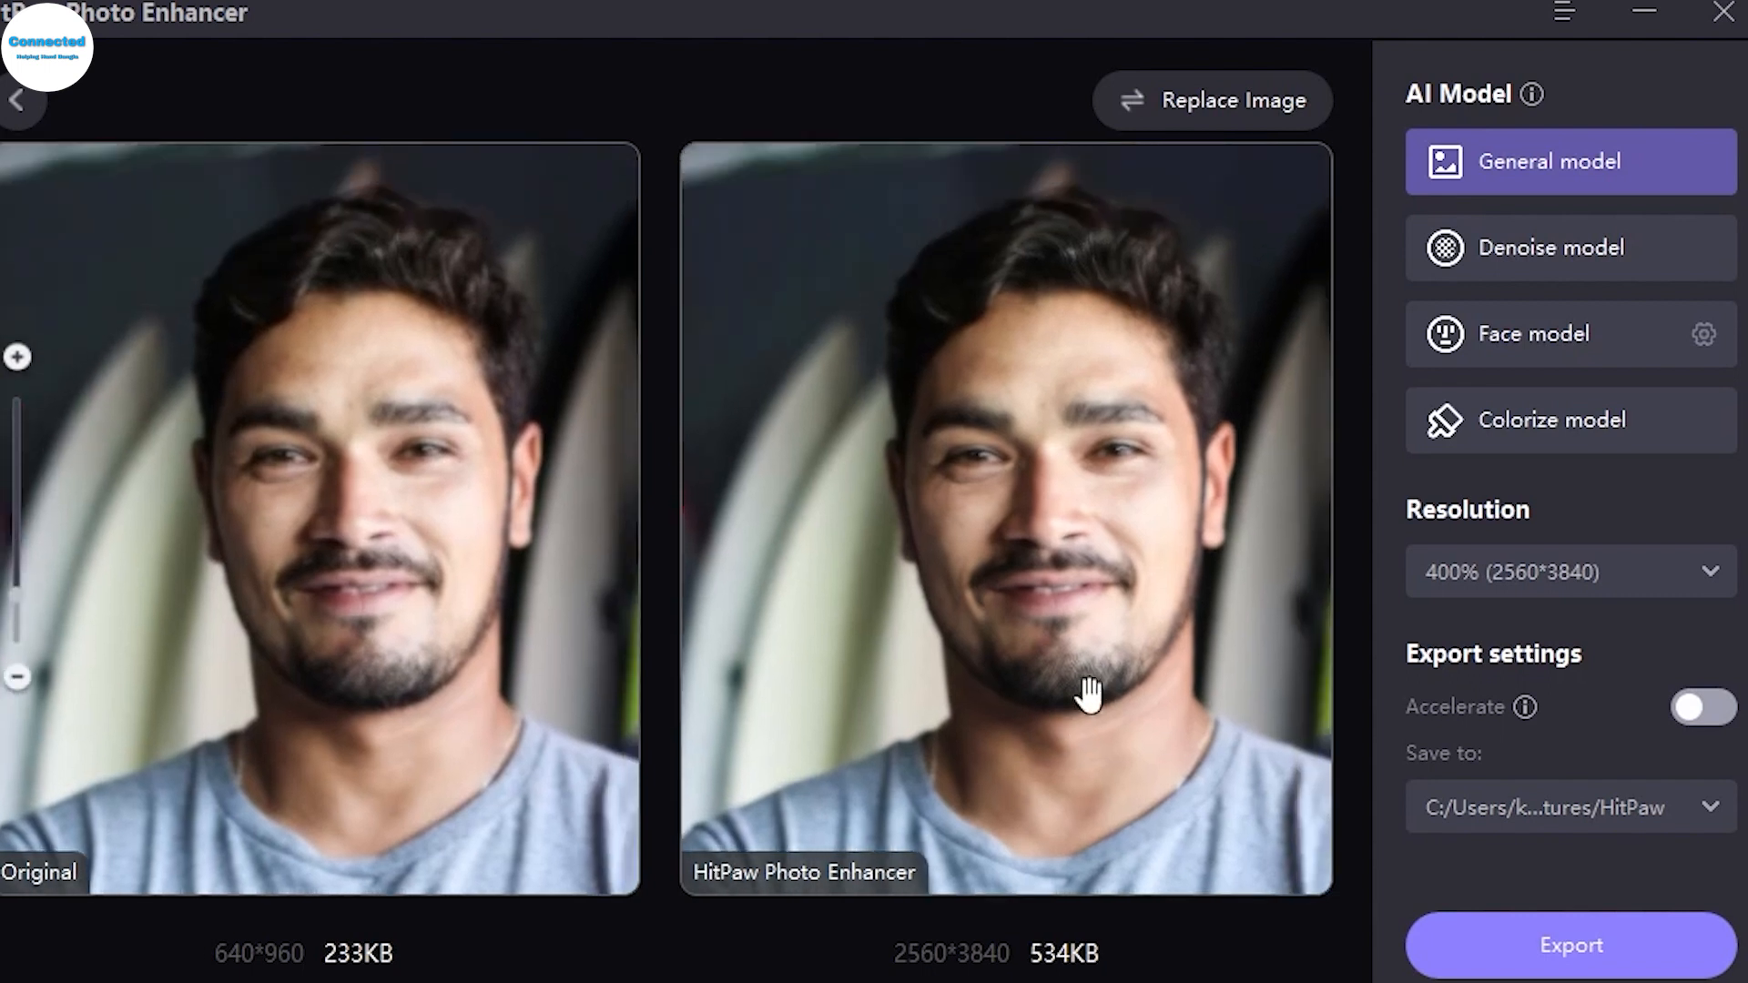
{"action": "left_click", "coordinate": [1627, 809]}
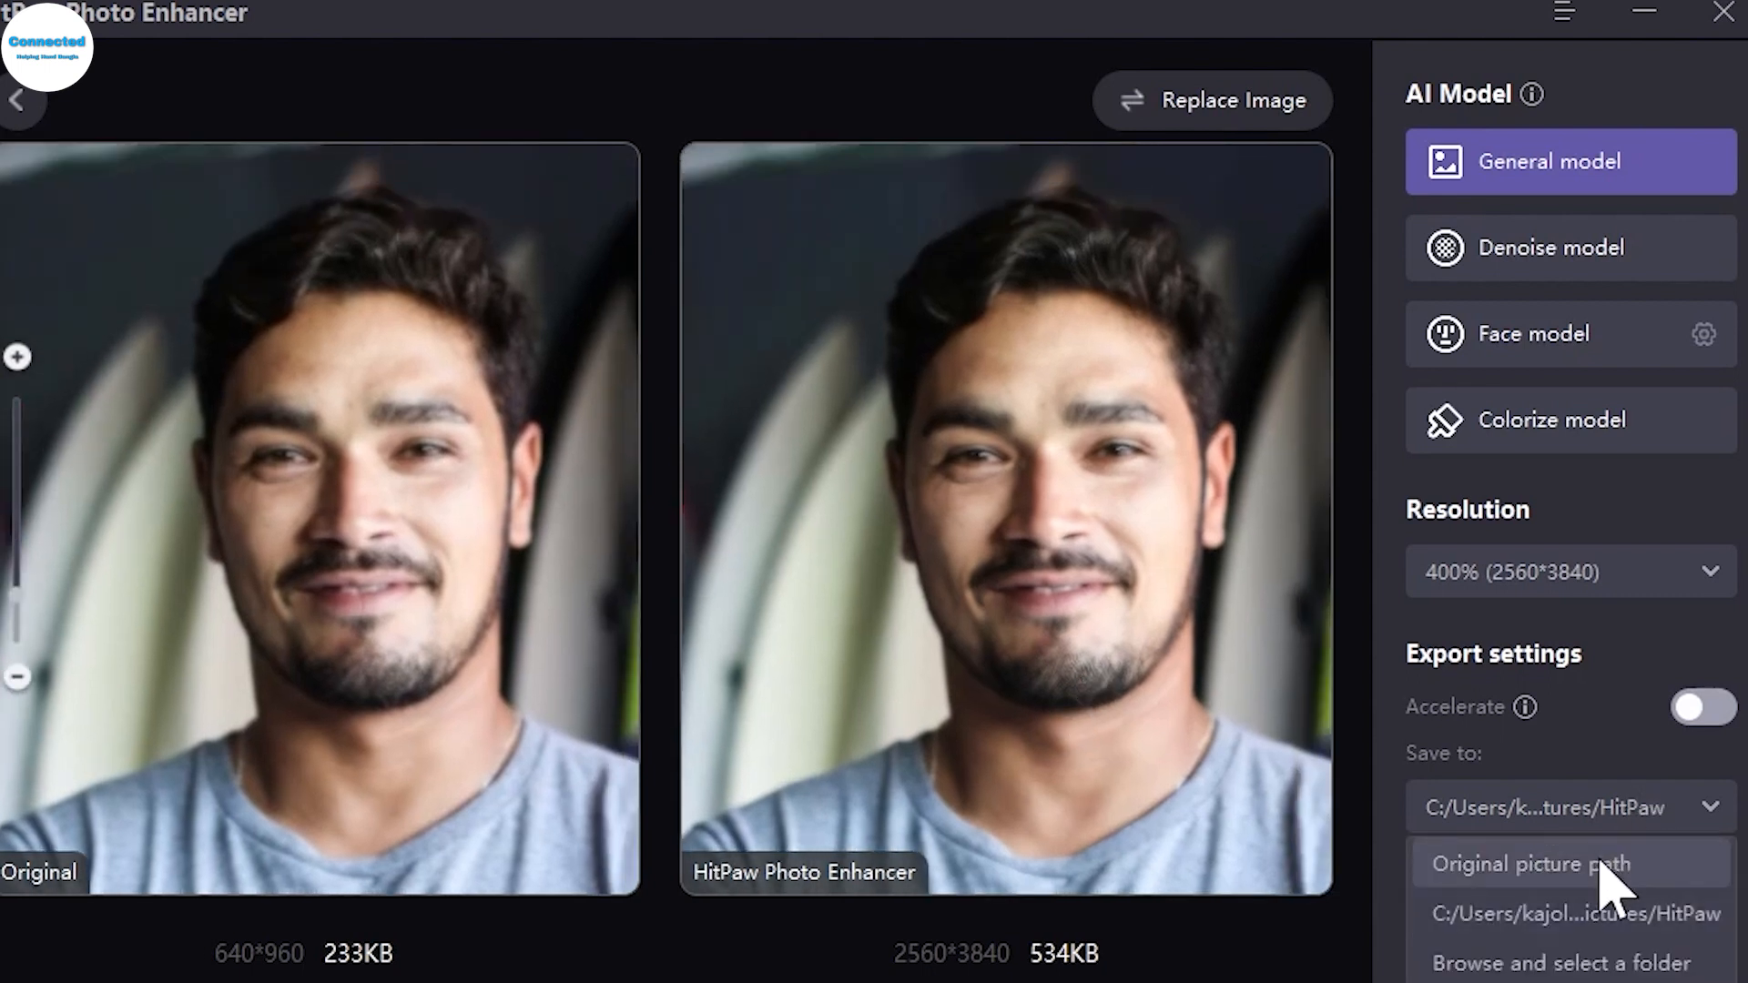
{"action": "left_click", "coordinate": [1612, 975]}
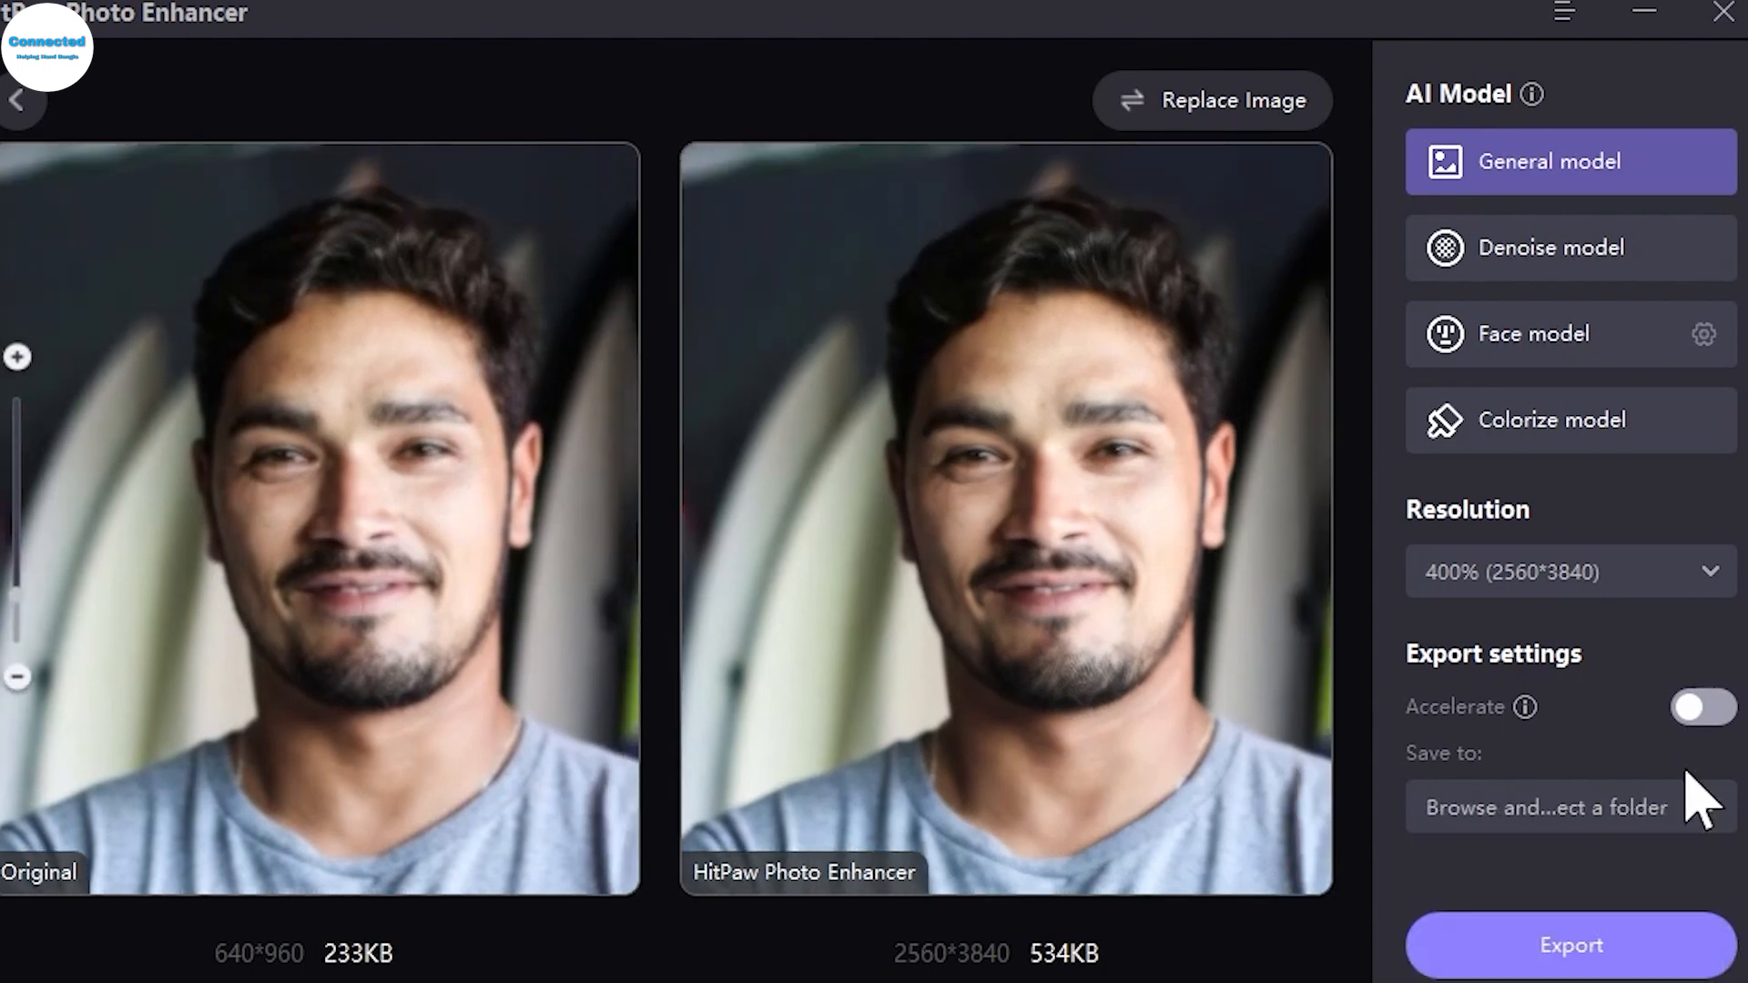
{"action": "left_click", "coordinate": [491, 451]}
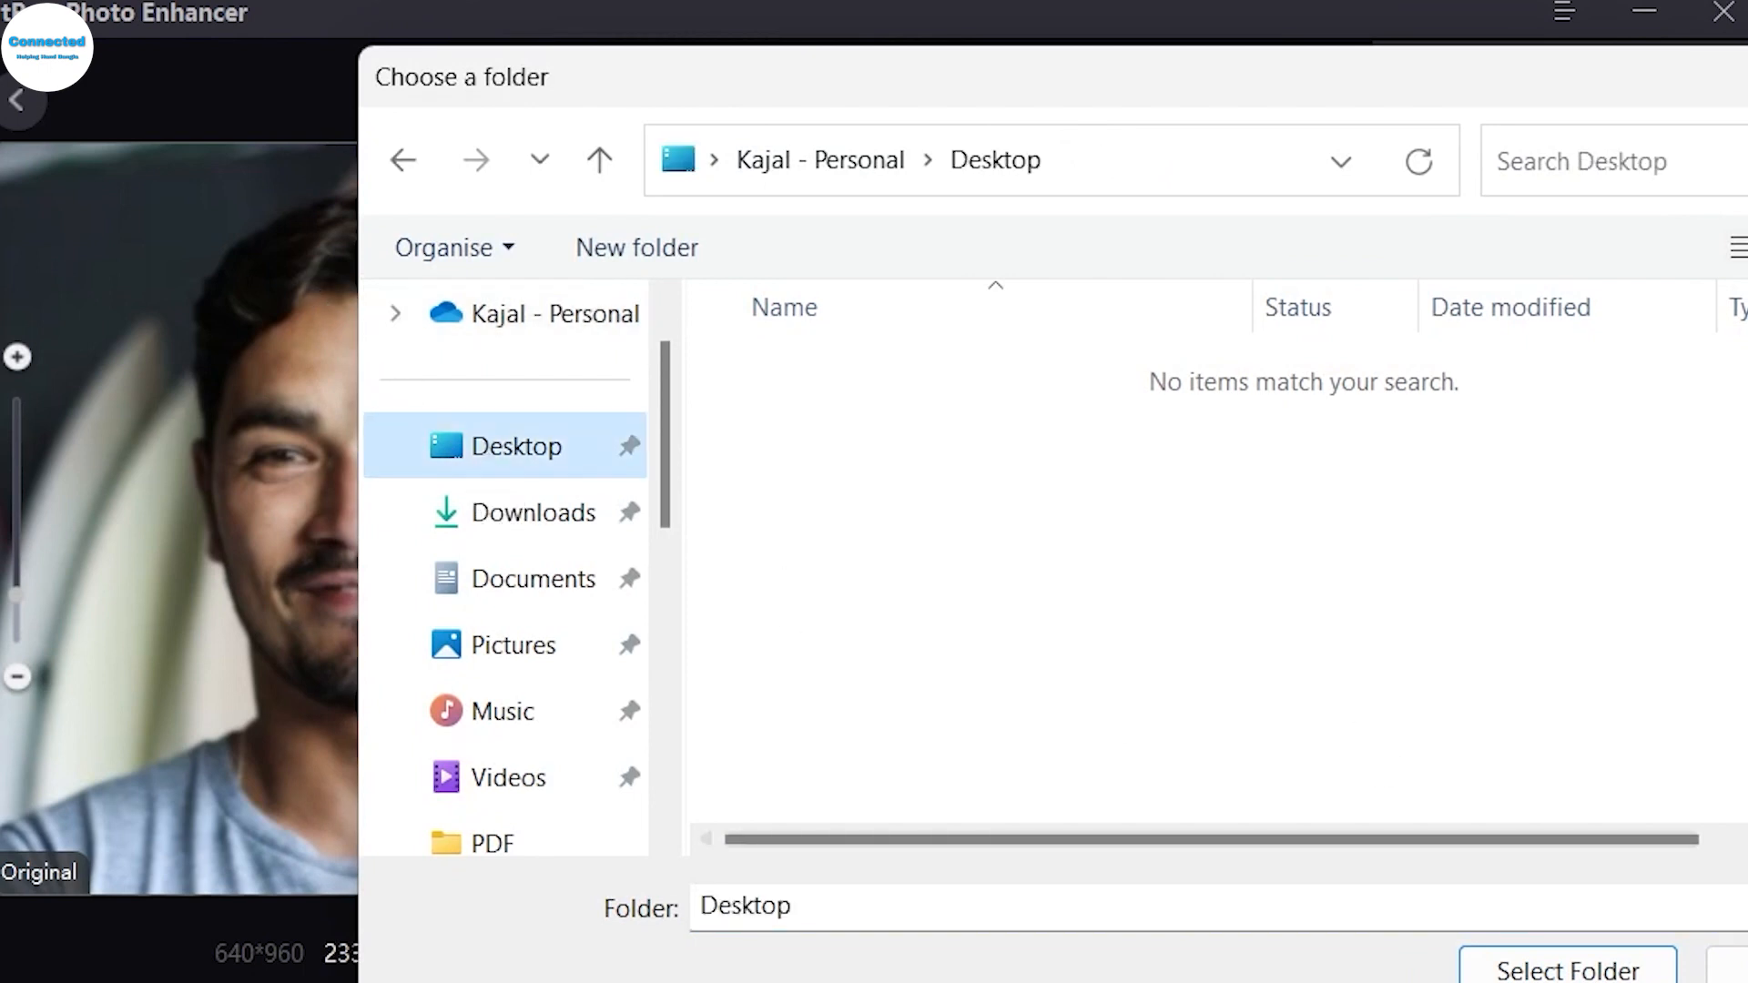
{"action": "left_click", "coordinate": [1519, 969]}
{"action": "left_click", "coordinate": [1522, 920]}
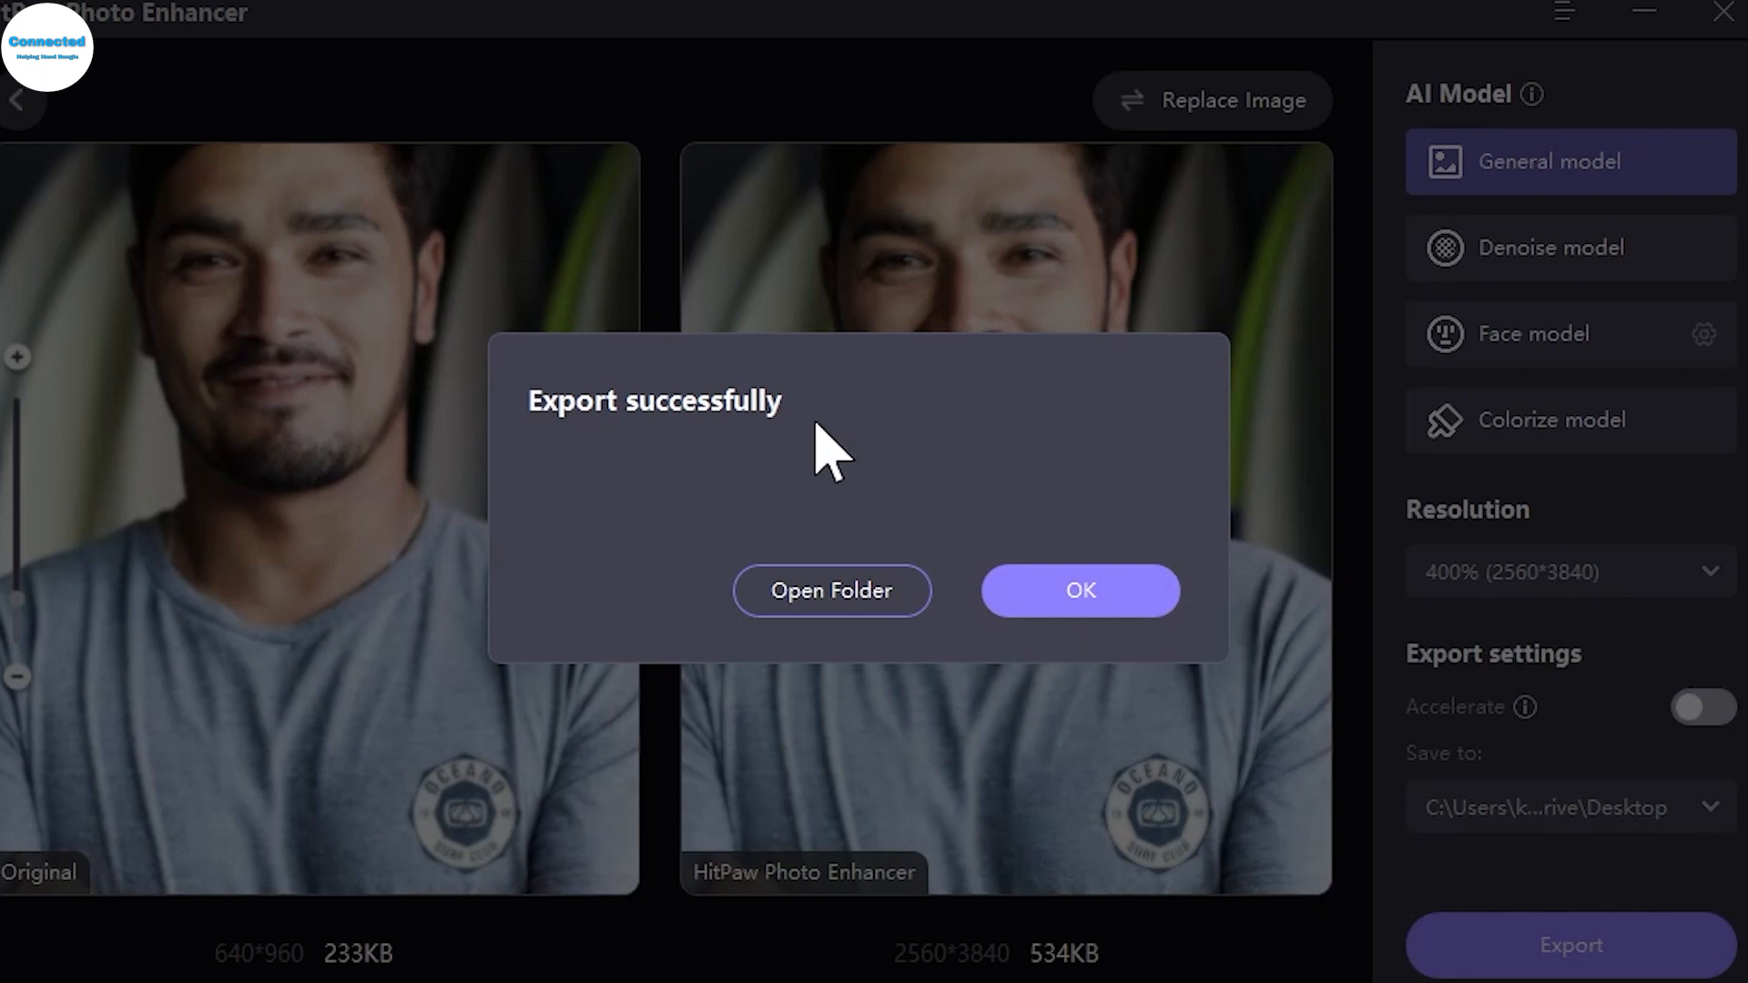
- Open the export folder and view the enhanced image blurry_120443 up close
{"action": "left_click", "coordinate": [785, 596]}
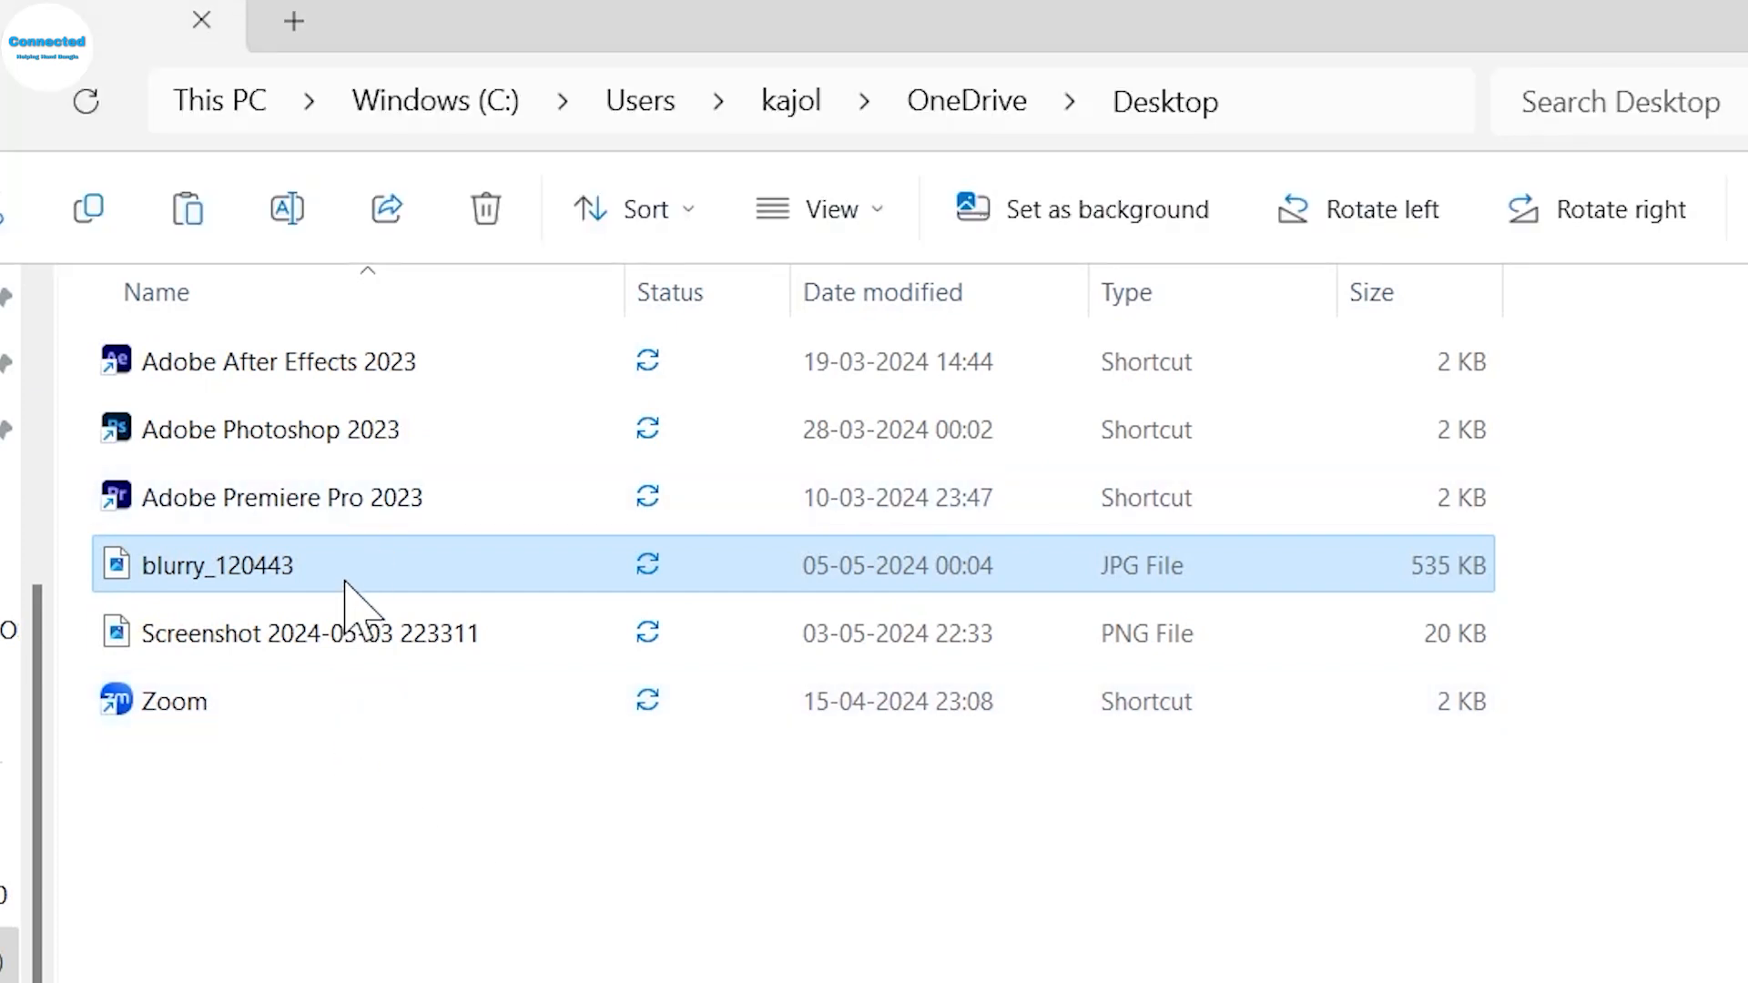
{"action": "double_click", "coordinate": [345, 567]}
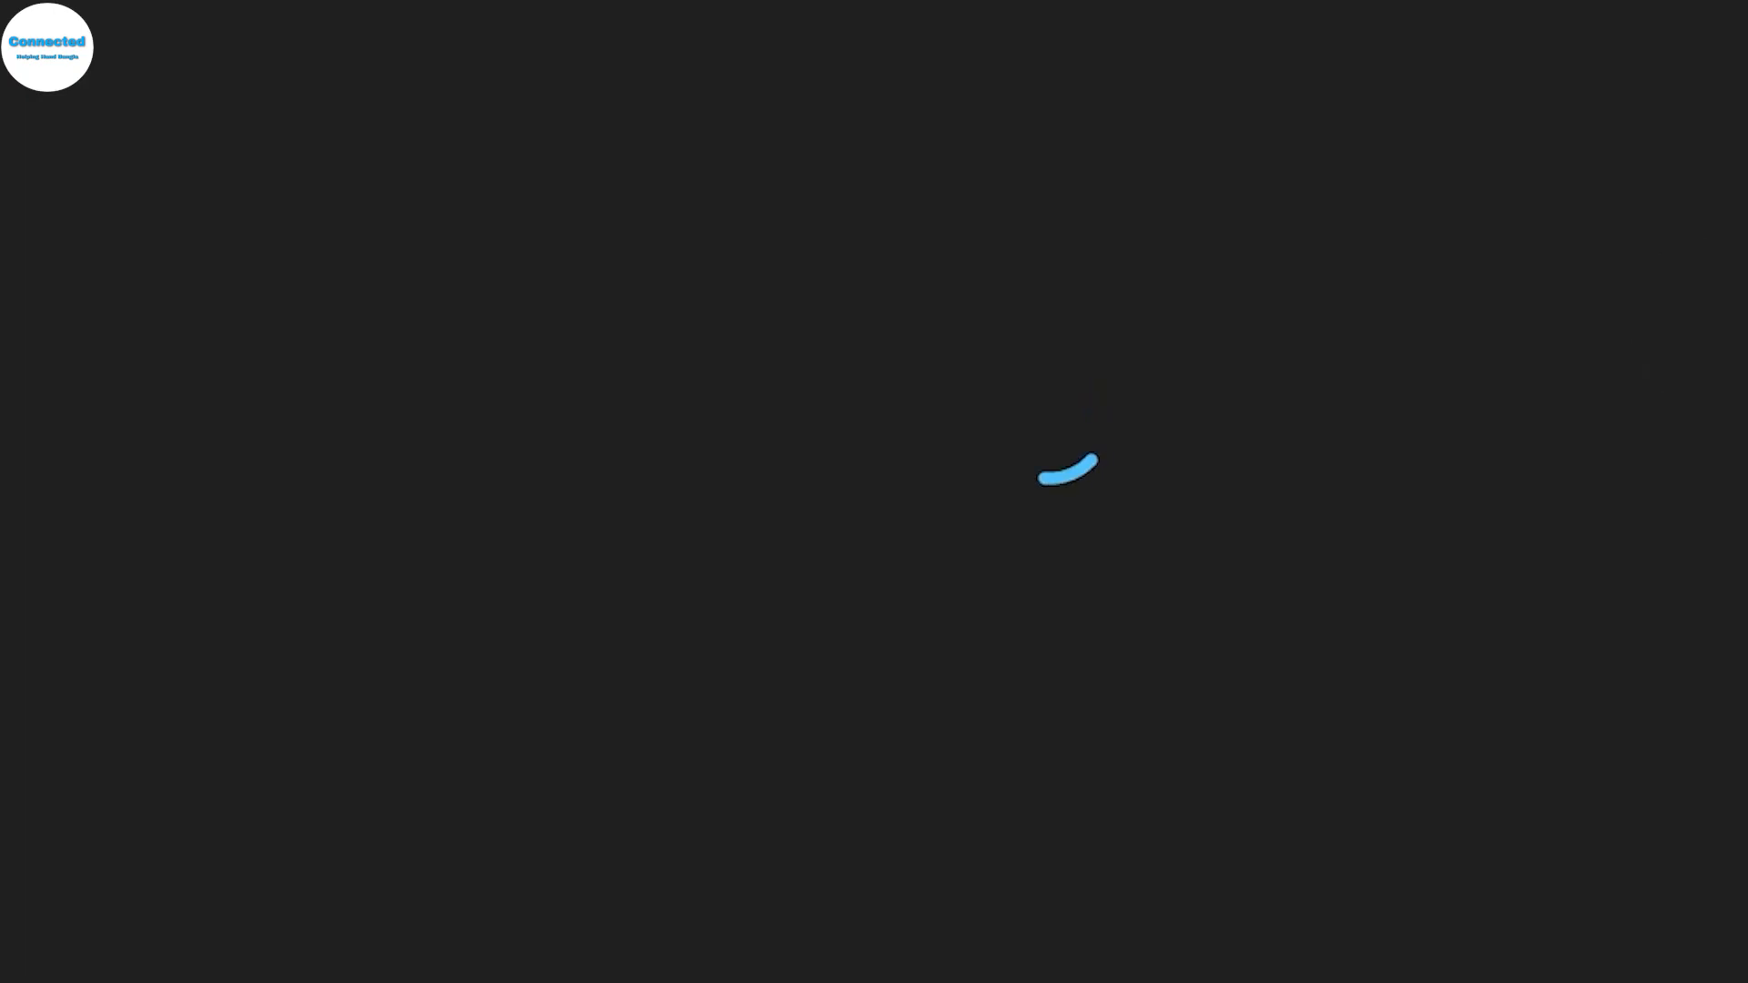
{"action": "scroll", "coordinate": [1118, 364], "scroll_direction": "up", "scroll_amount": 2}
{"action": "scroll", "coordinate": [1118, 364], "scroll_direction": "down", "scroll_amount": 2}
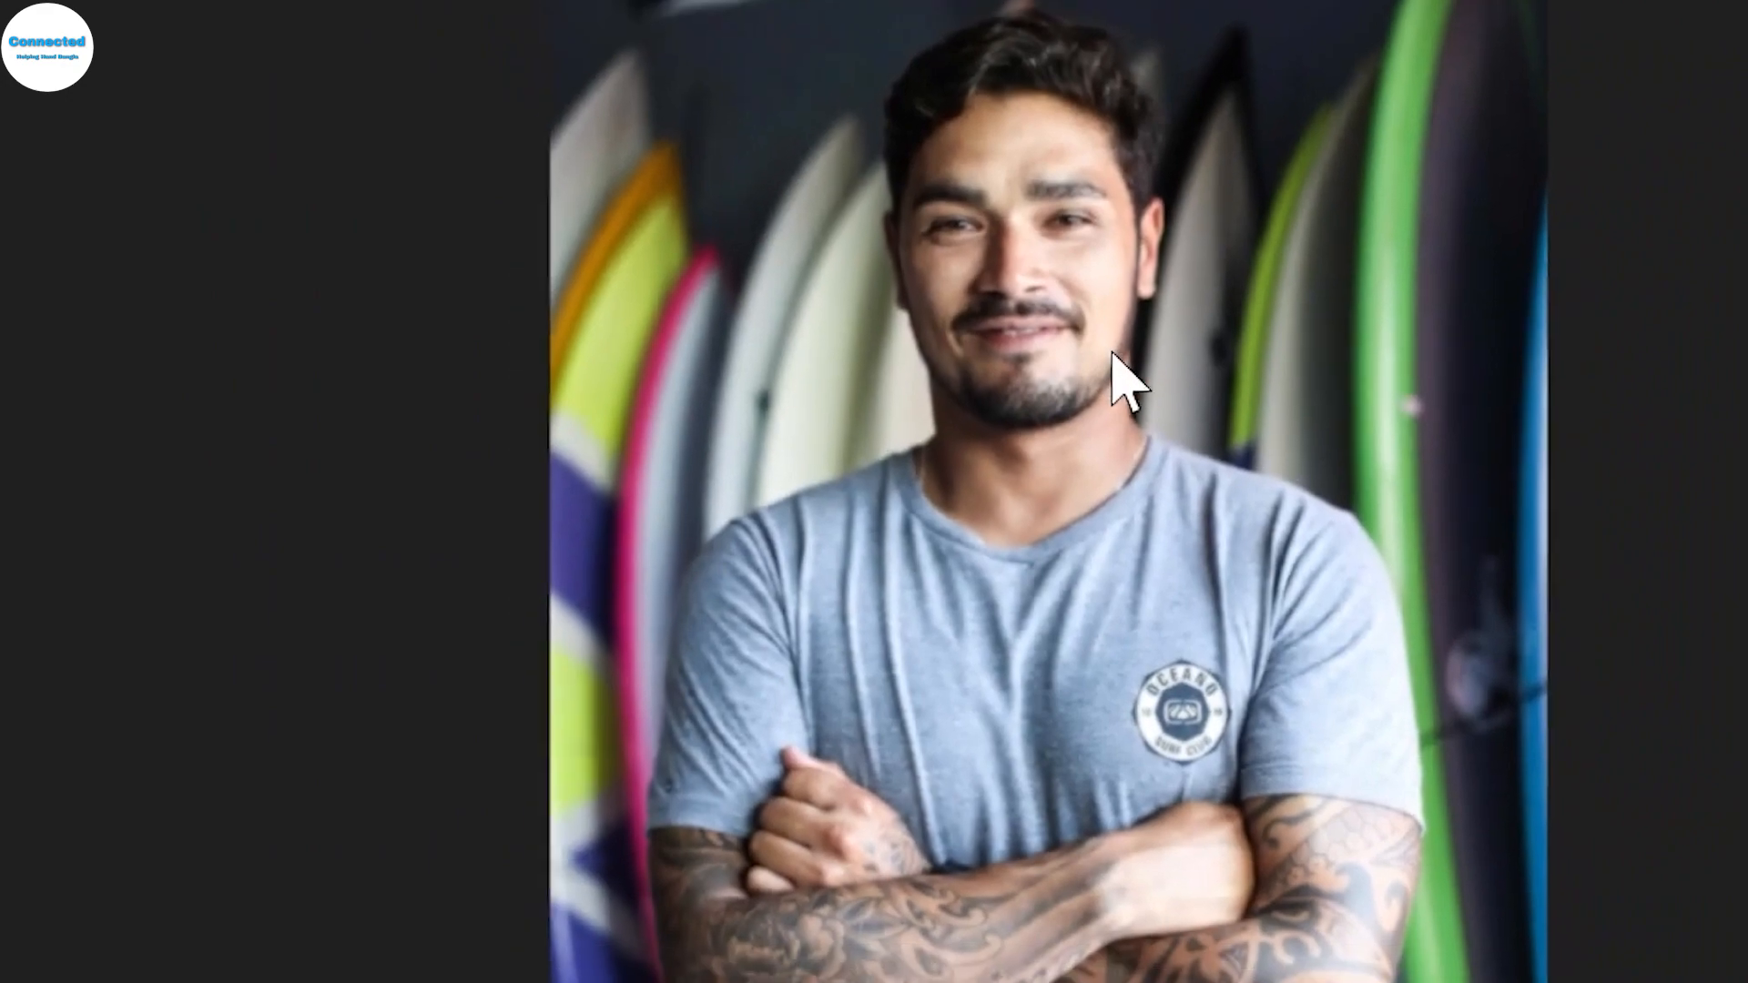
- Switch to the HitPaw Photo AI web page in the browser, dismiss its notification request and open the purchase page
{"action": "scroll", "coordinate": [1038, 433], "scroll_direction": "up", "scroll_amount": 2}
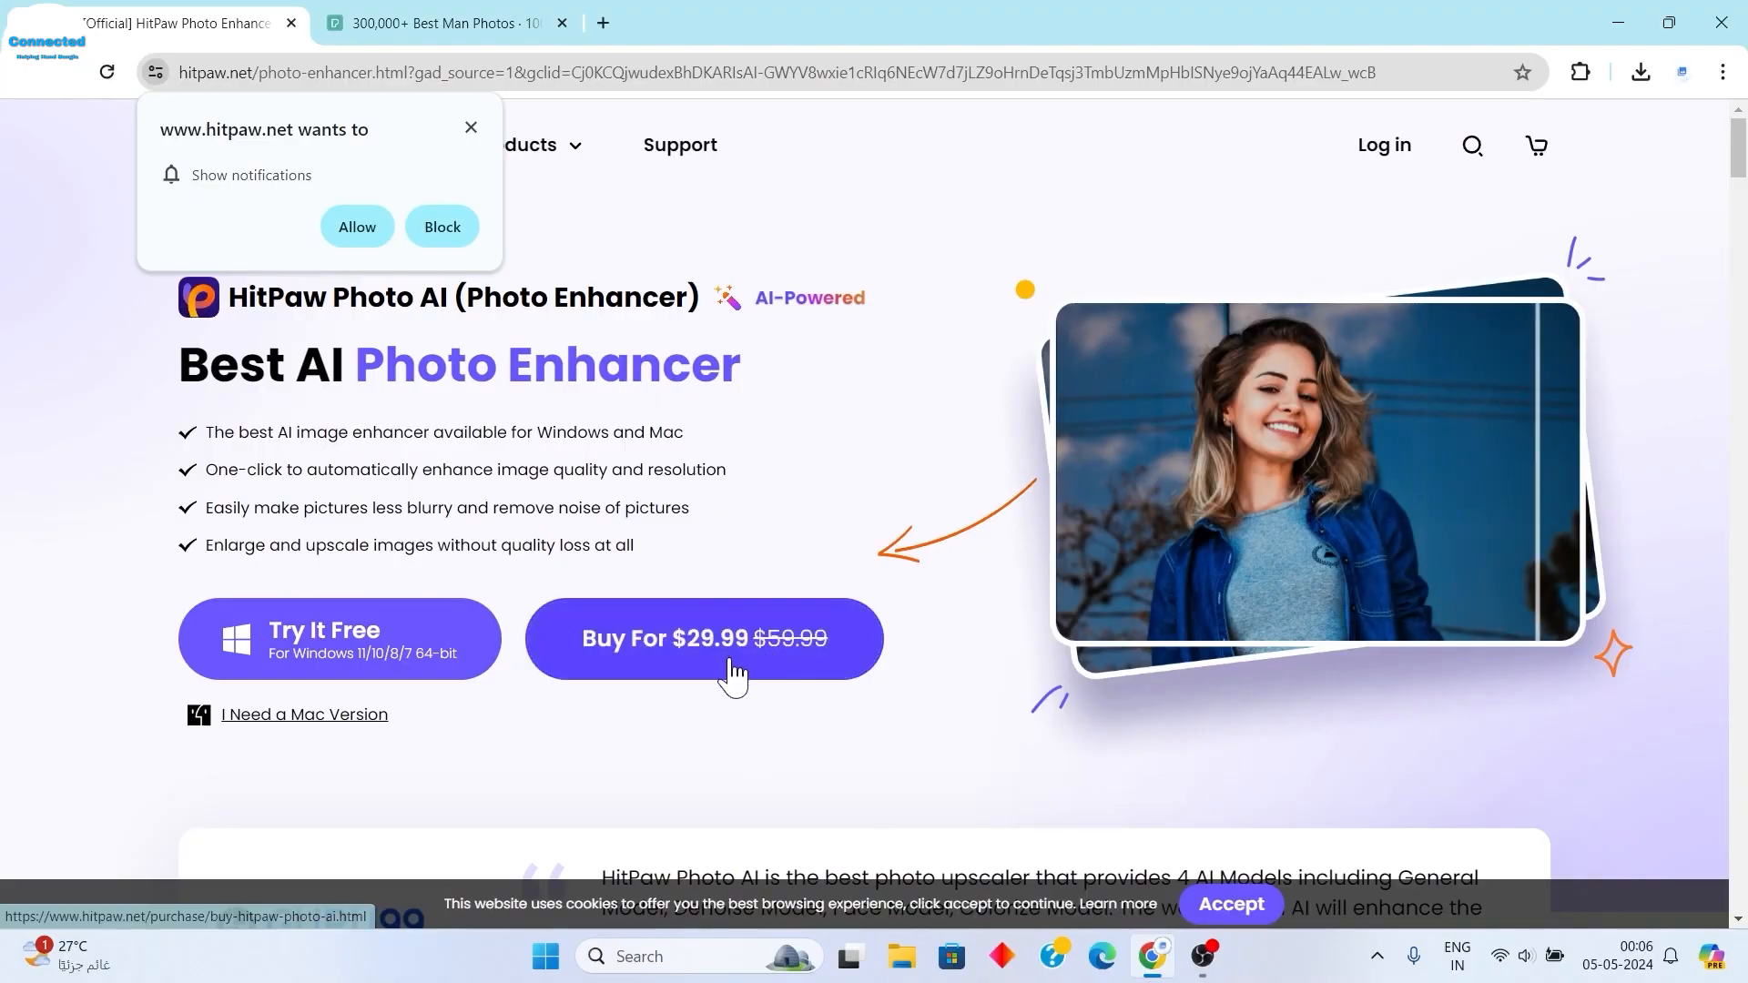
{"action": "left_click", "coordinate": [470, 128]}
{"action": "left_click", "coordinate": [722, 635]}
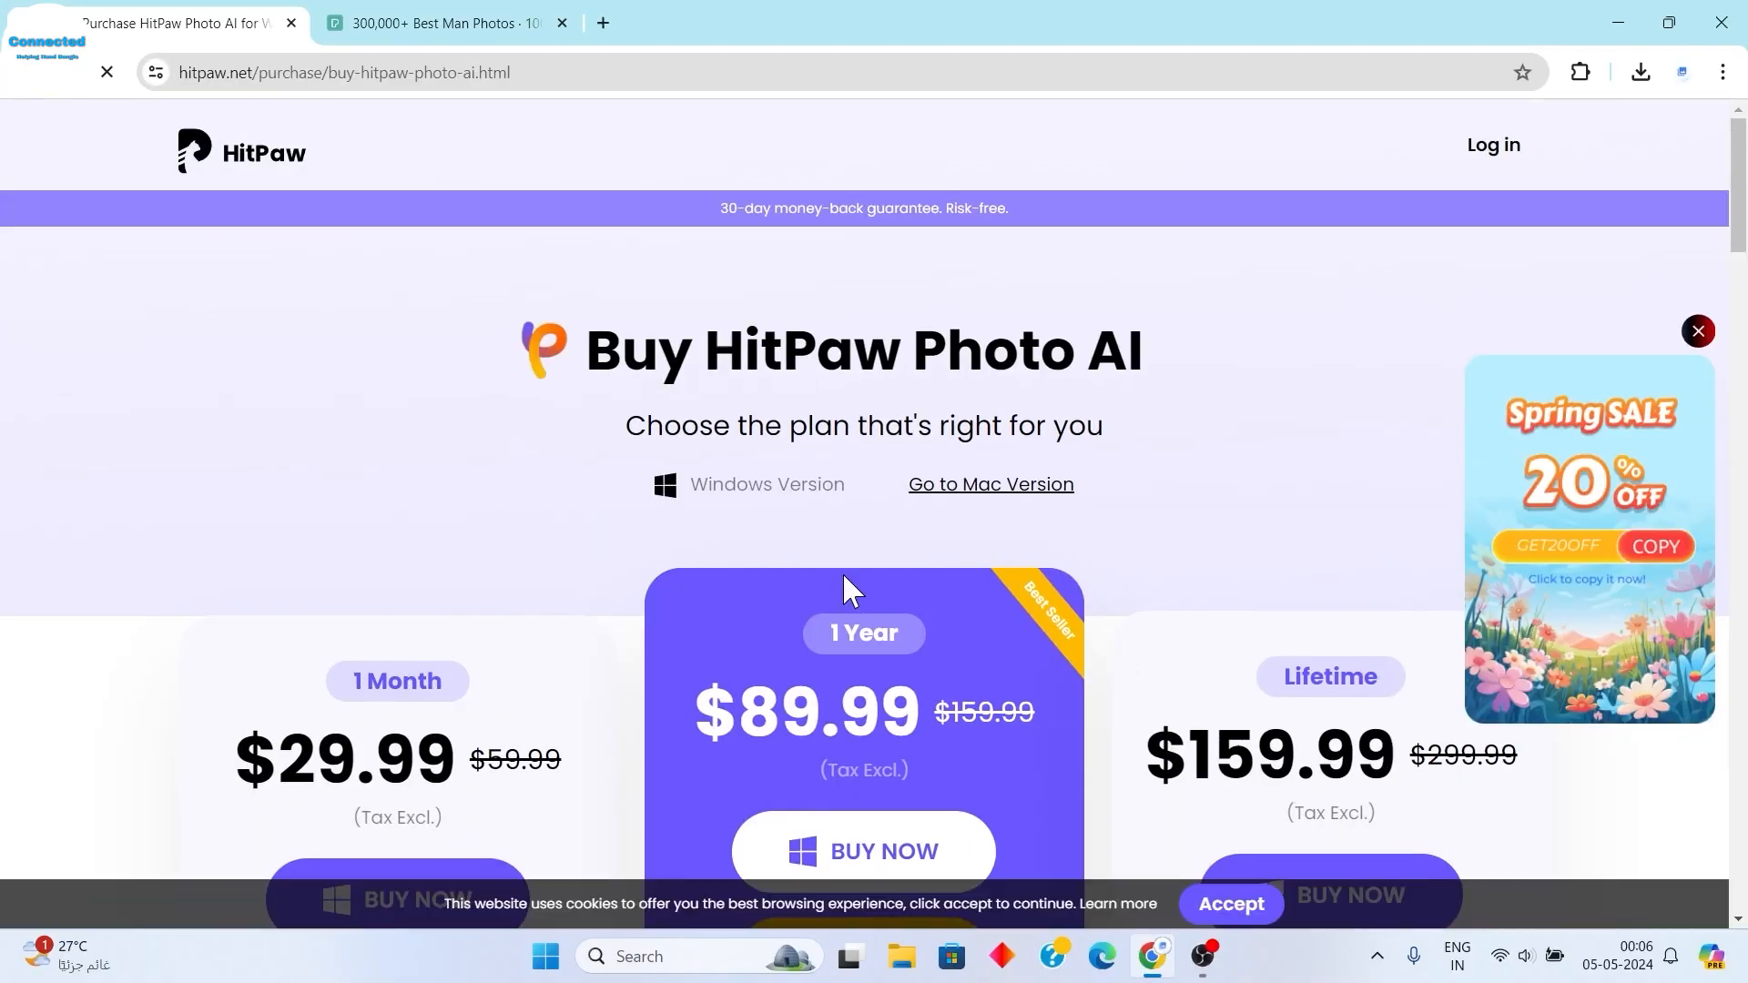
- Close the Spring Sale offer that covers part of the Lifetime plan and bring the plan cards into view
{"action": "scroll", "coordinate": [909, 400], "scroll_direction": "down", "scroll_amount": 5}
{"action": "scroll", "coordinate": [830, 464], "scroll_direction": "up", "scroll_amount": 4}
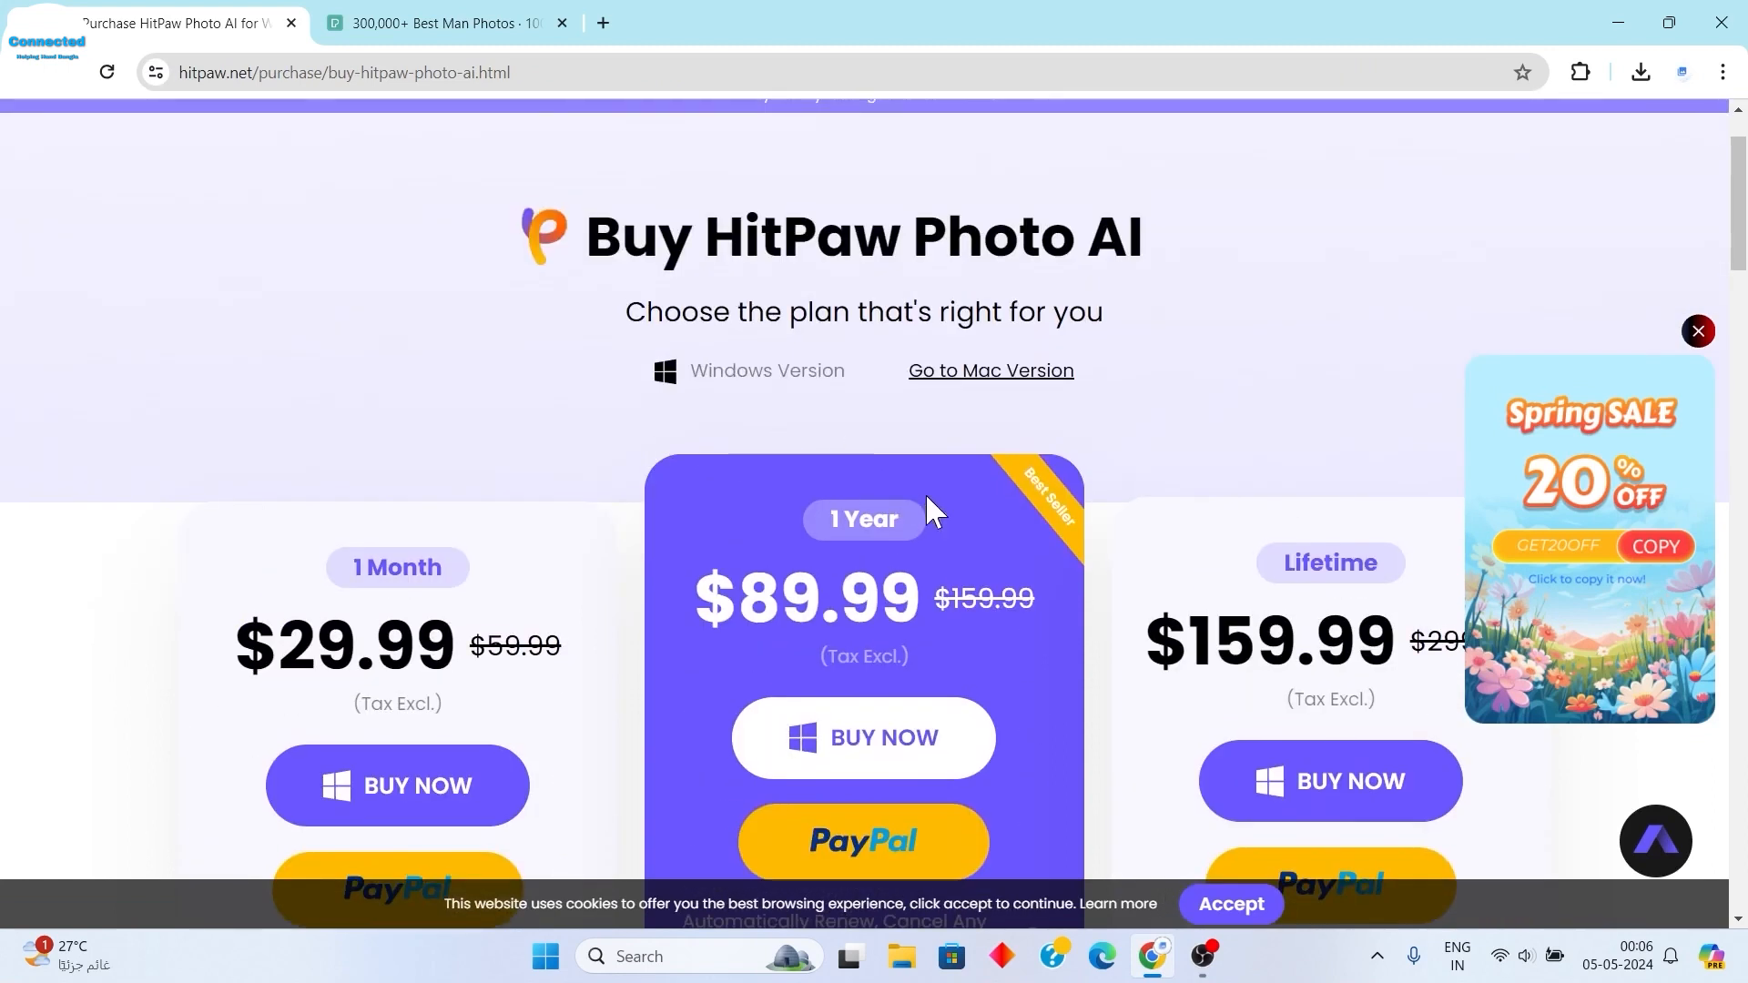
{"action": "left_click", "coordinate": [1699, 333]}
{"action": "scroll", "coordinate": [1138, 692], "scroll_direction": "down", "scroll_amount": 3}
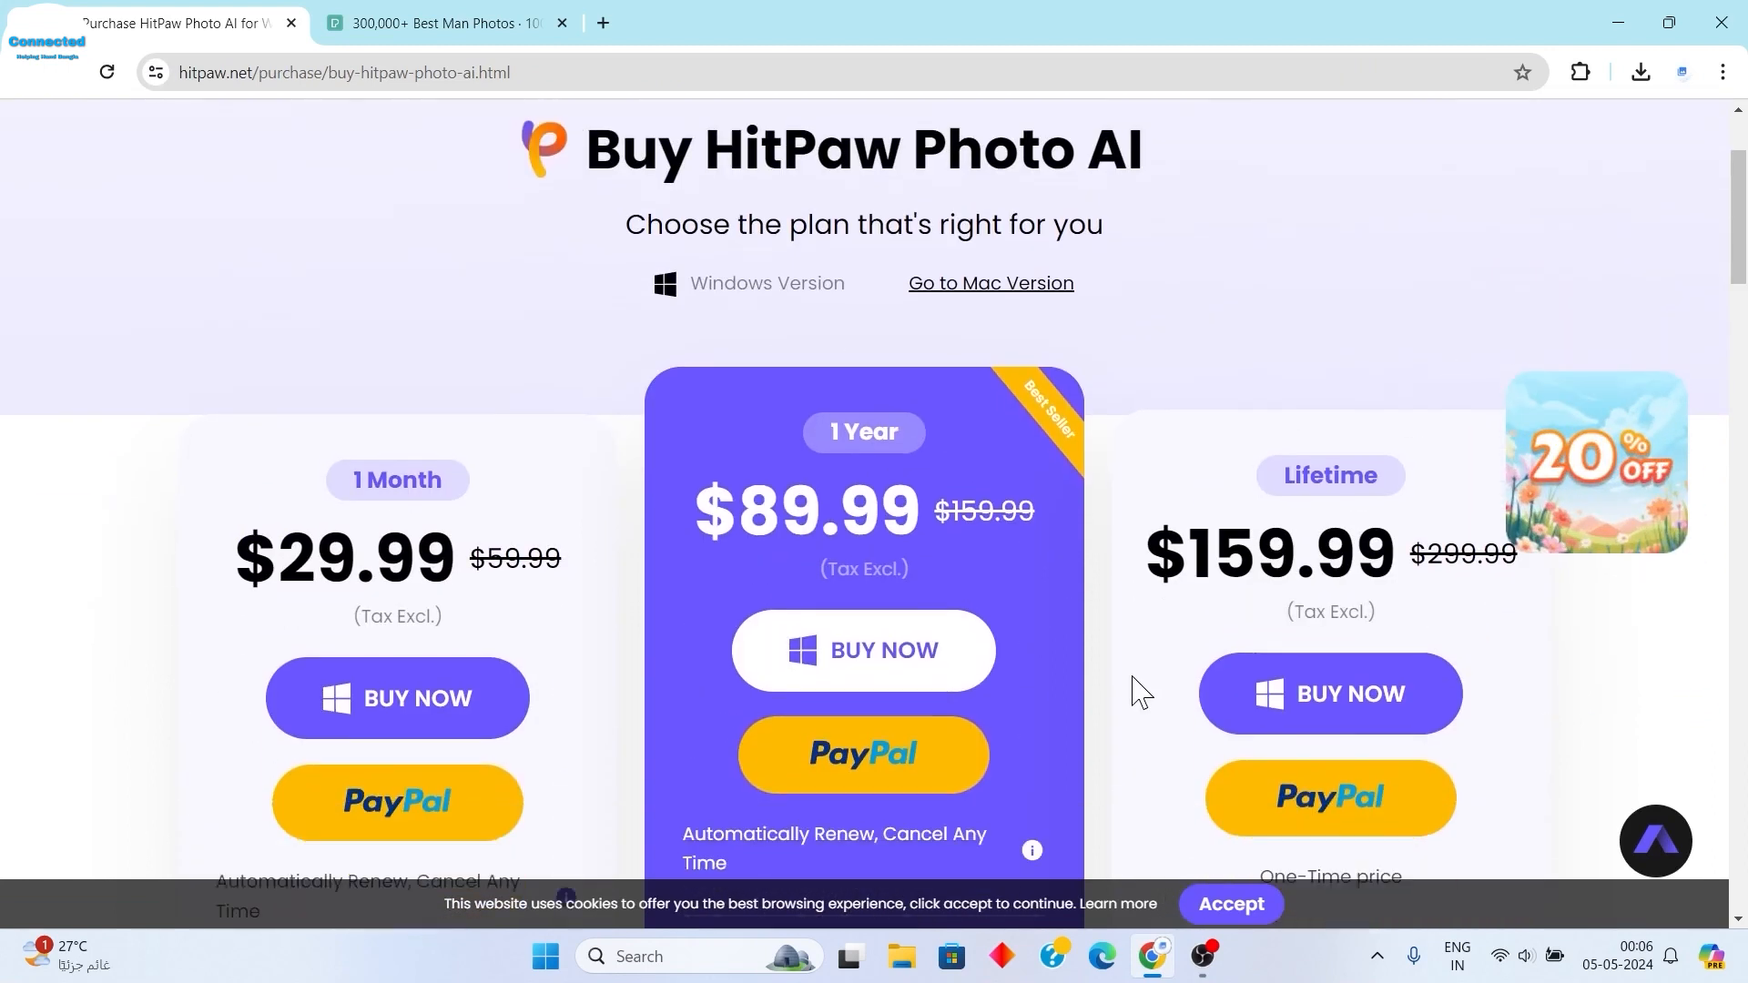
- Examine the current and crossed-out prices of the 1 Month, 1 Year and Lifetime plans
{"action": "left_click_drag", "start_coordinate": [343, 391], "coordinate": [546, 371]}
{"action": "left_click", "coordinate": [537, 360]}
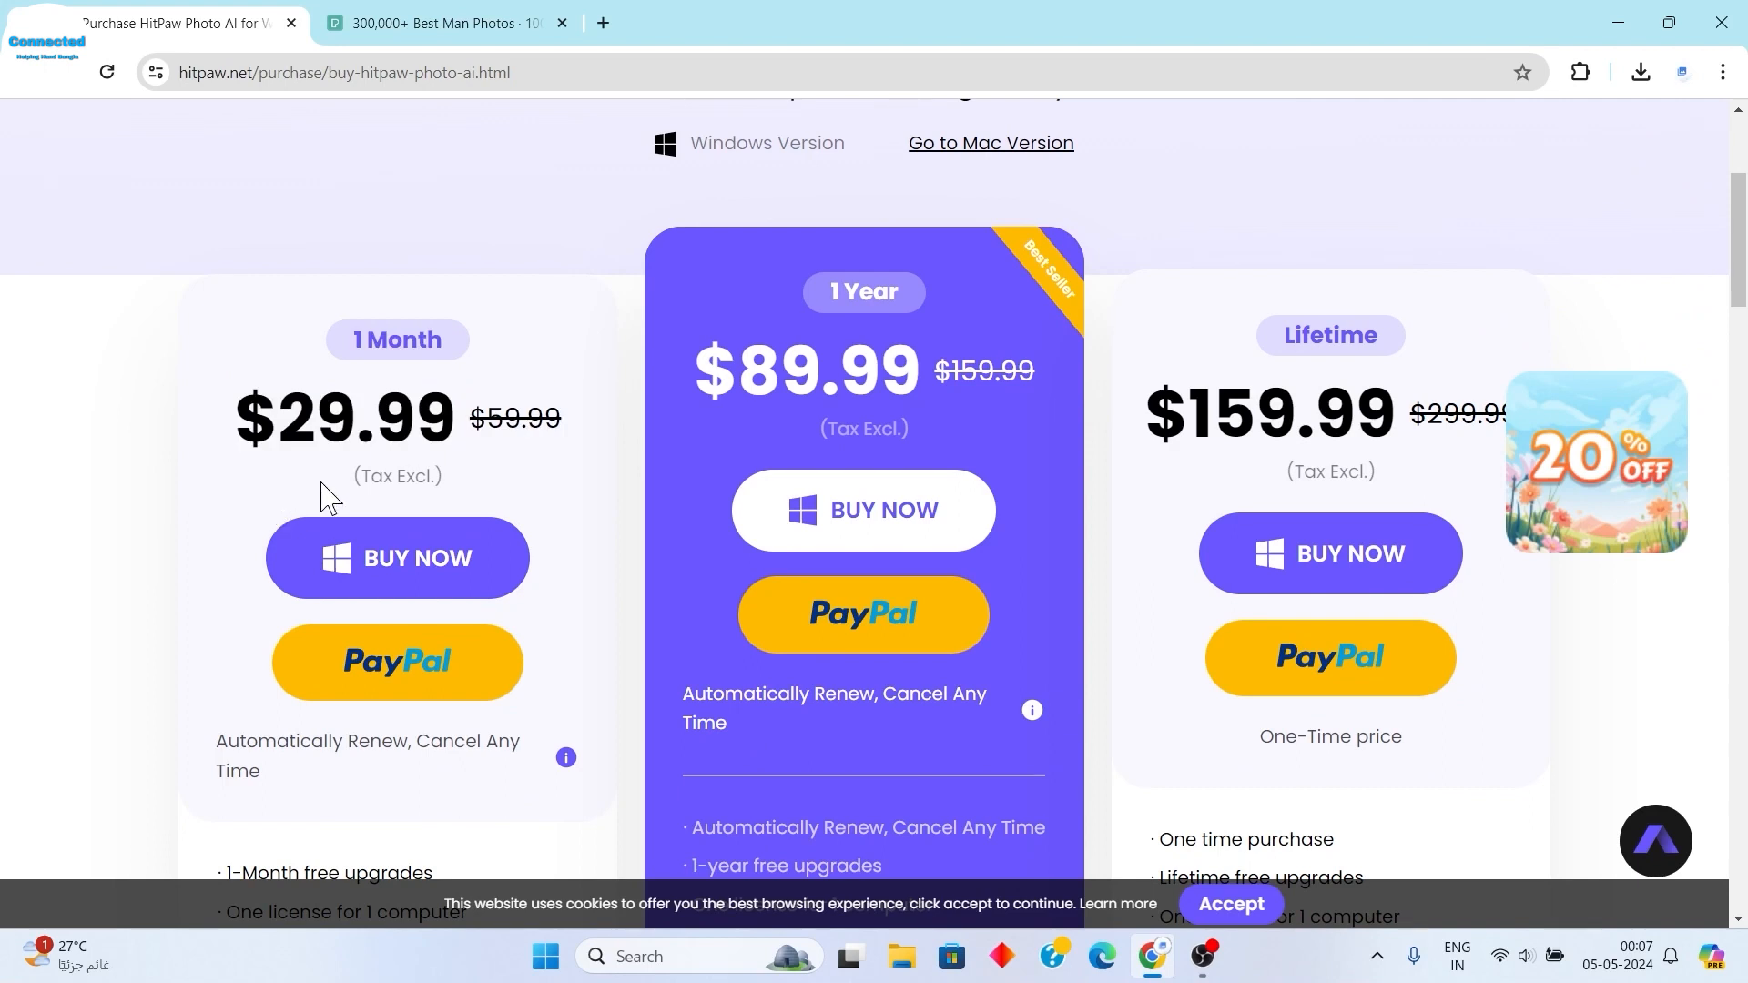
{"action": "left_click_drag", "start_coordinate": [774, 293], "coordinate": [718, 429]}
{"action": "left_click", "coordinate": [1040, 419]}
{"action": "left_click_drag", "start_coordinate": [1181, 480], "coordinate": [1502, 459]}
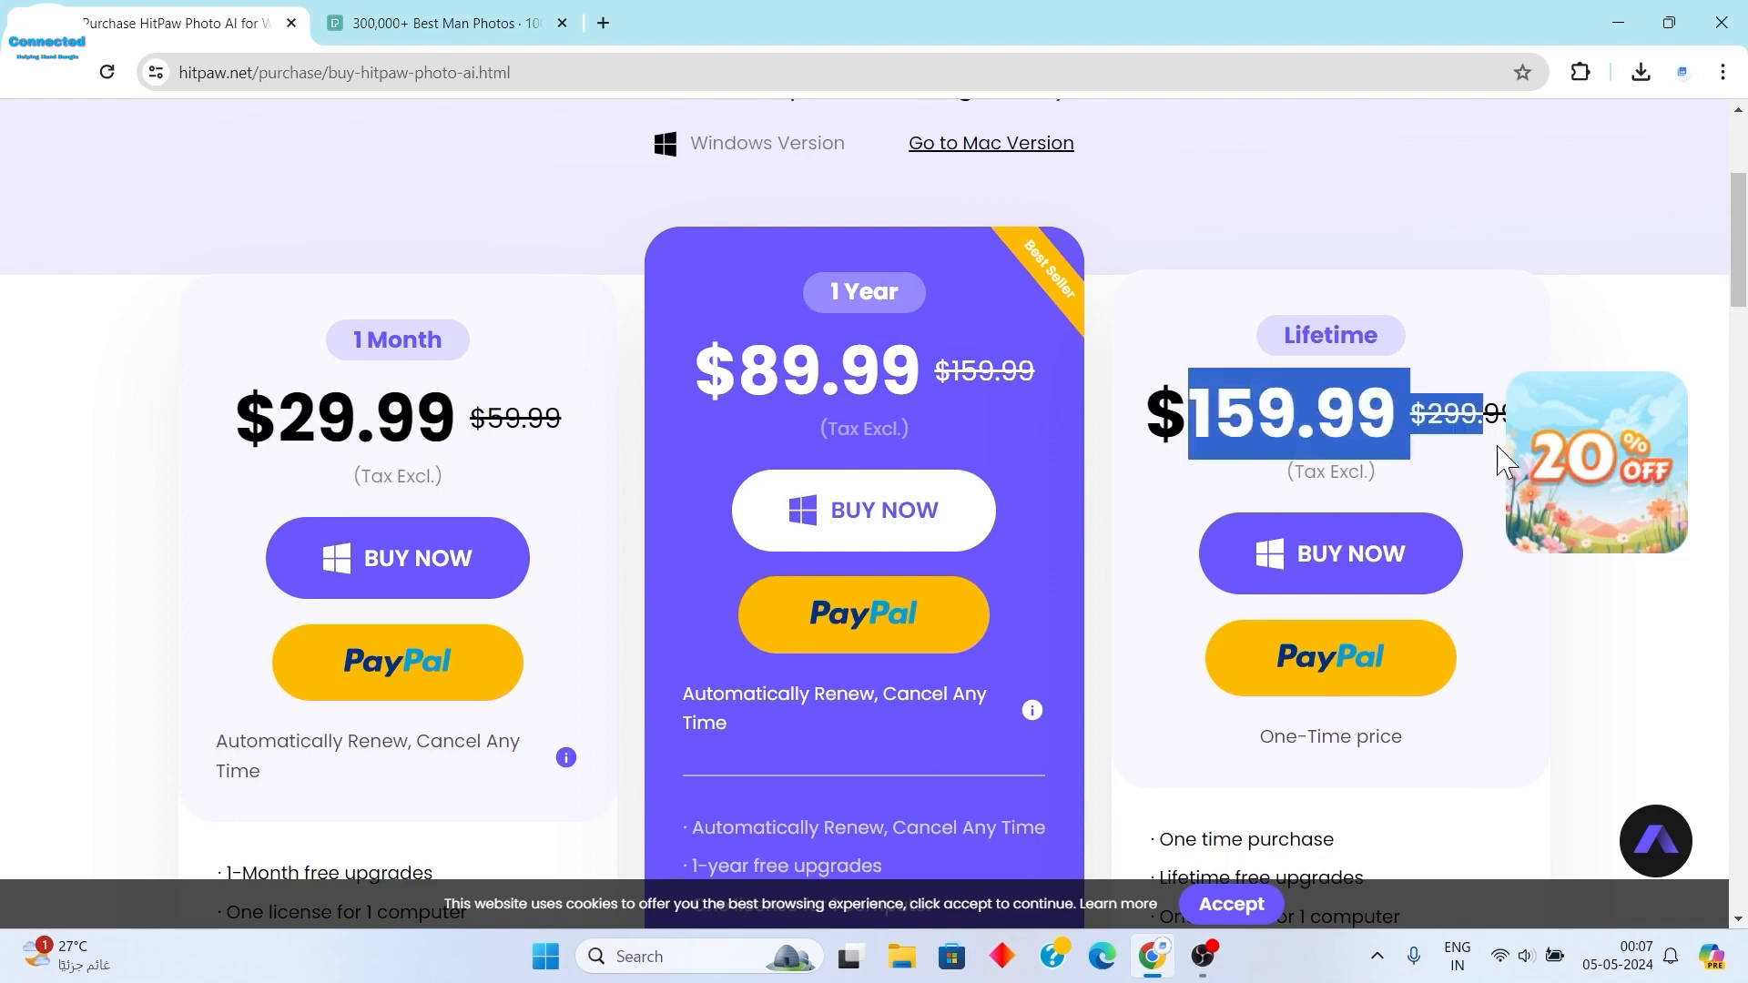
{"action": "left_click", "coordinate": [1448, 489]}
{"action": "scroll", "coordinate": [960, 726], "scroll_direction": "down", "scroll_amount": 2}
{"action": "scroll", "coordinate": [1308, 723], "scroll_direction": "up", "scroll_amount": 2}
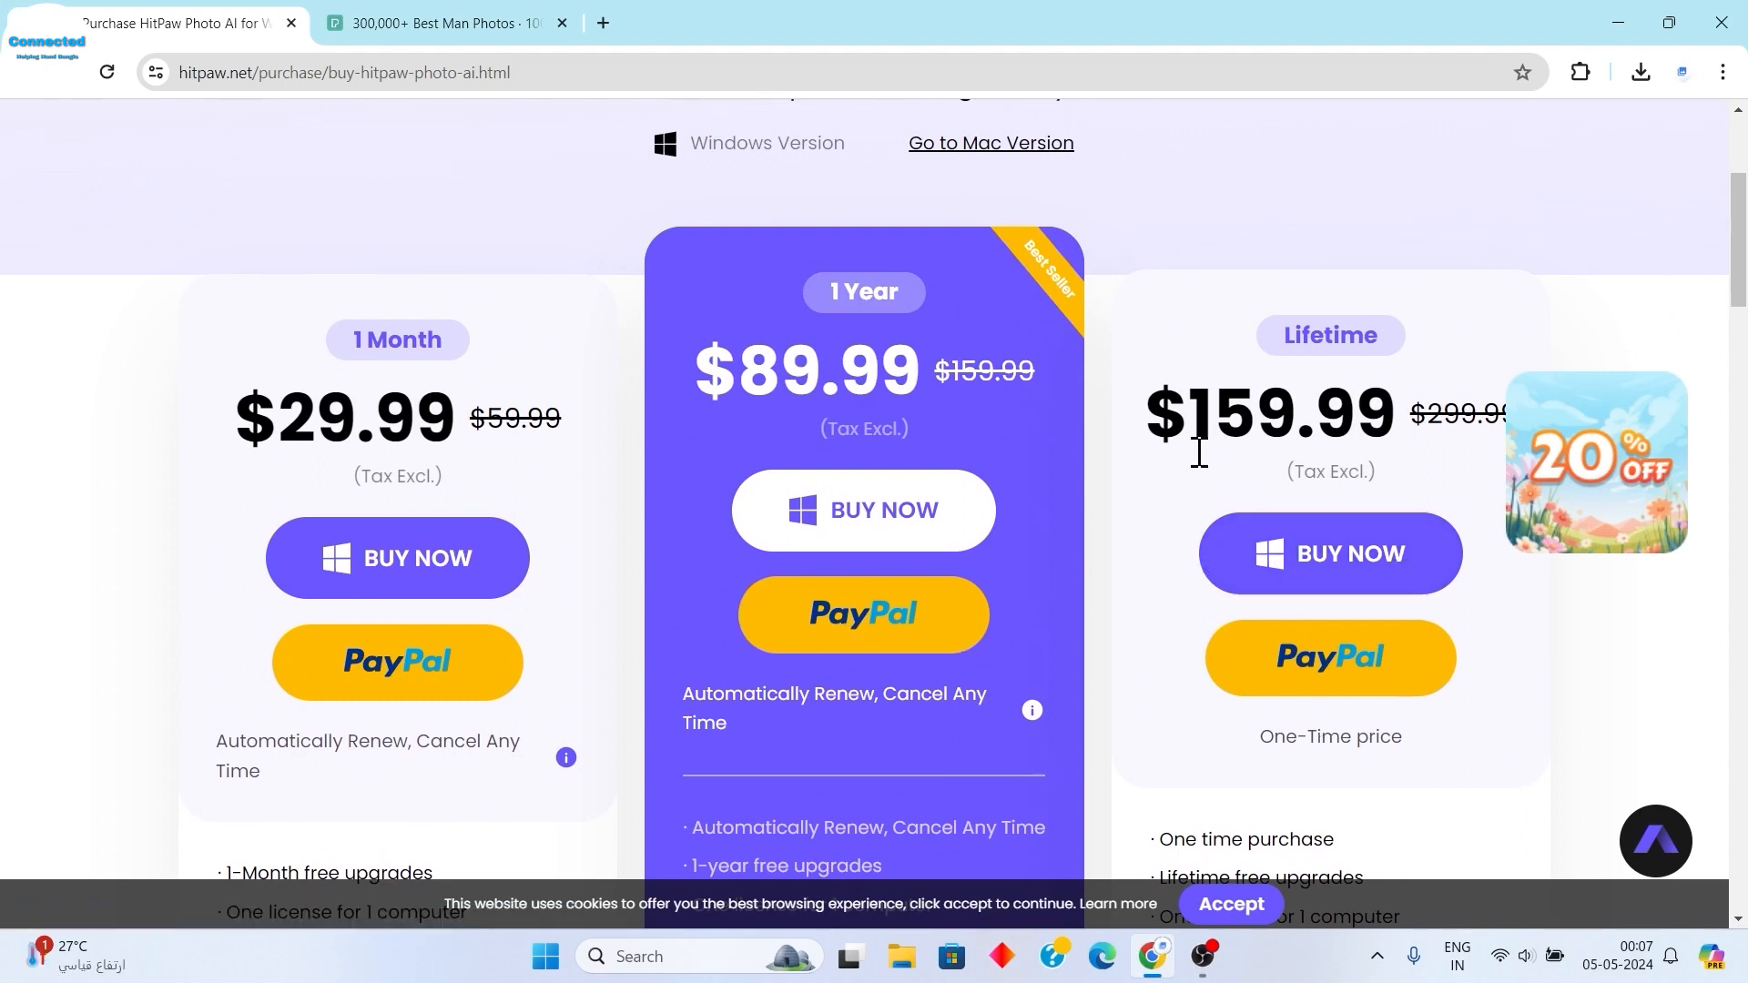
{"action": "left_click_drag", "start_coordinate": [1140, 411], "coordinate": [1503, 432]}
{"action": "left_click", "coordinate": [1375, 305]}
- Compare the purchase options, renewal terms and included features of the three Windows plans
{"action": "scroll", "coordinate": [1367, 299], "scroll_direction": "up", "scroll_amount": 2}
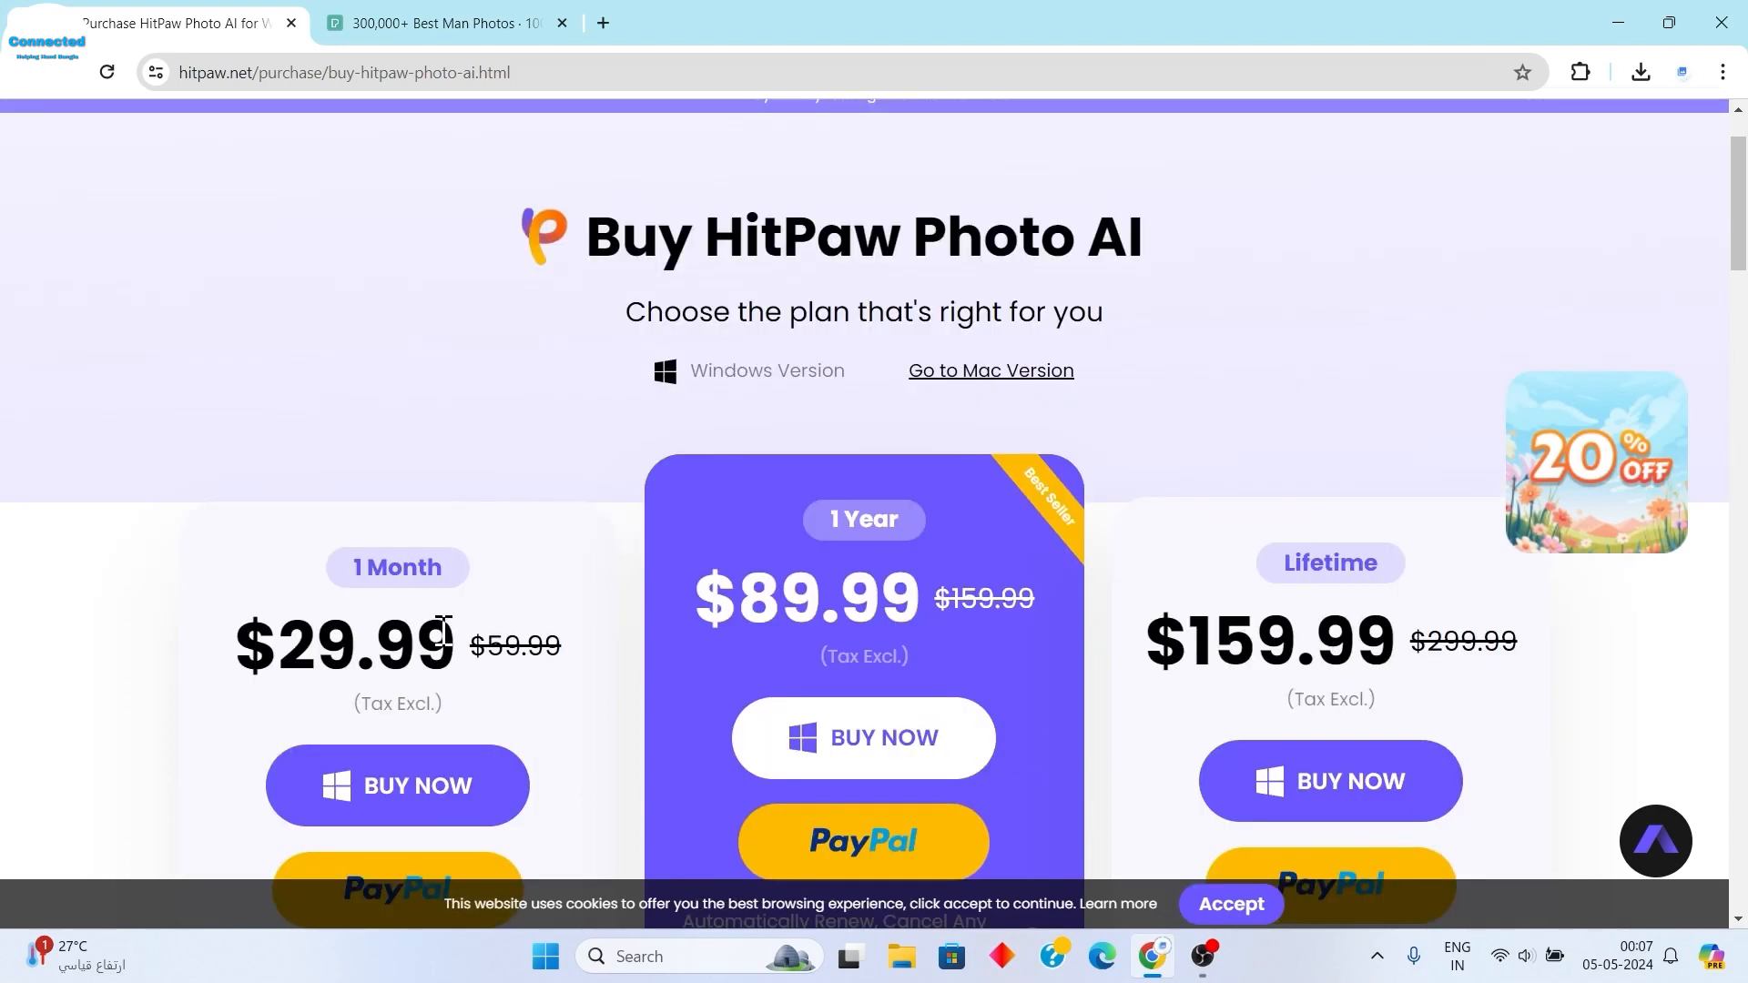
{"action": "scroll", "coordinate": [1412, 713], "scroll_direction": "down", "scroll_amount": 3}
{"action": "scroll", "coordinate": [1412, 664], "scroll_direction": "up", "scroll_amount": 4}
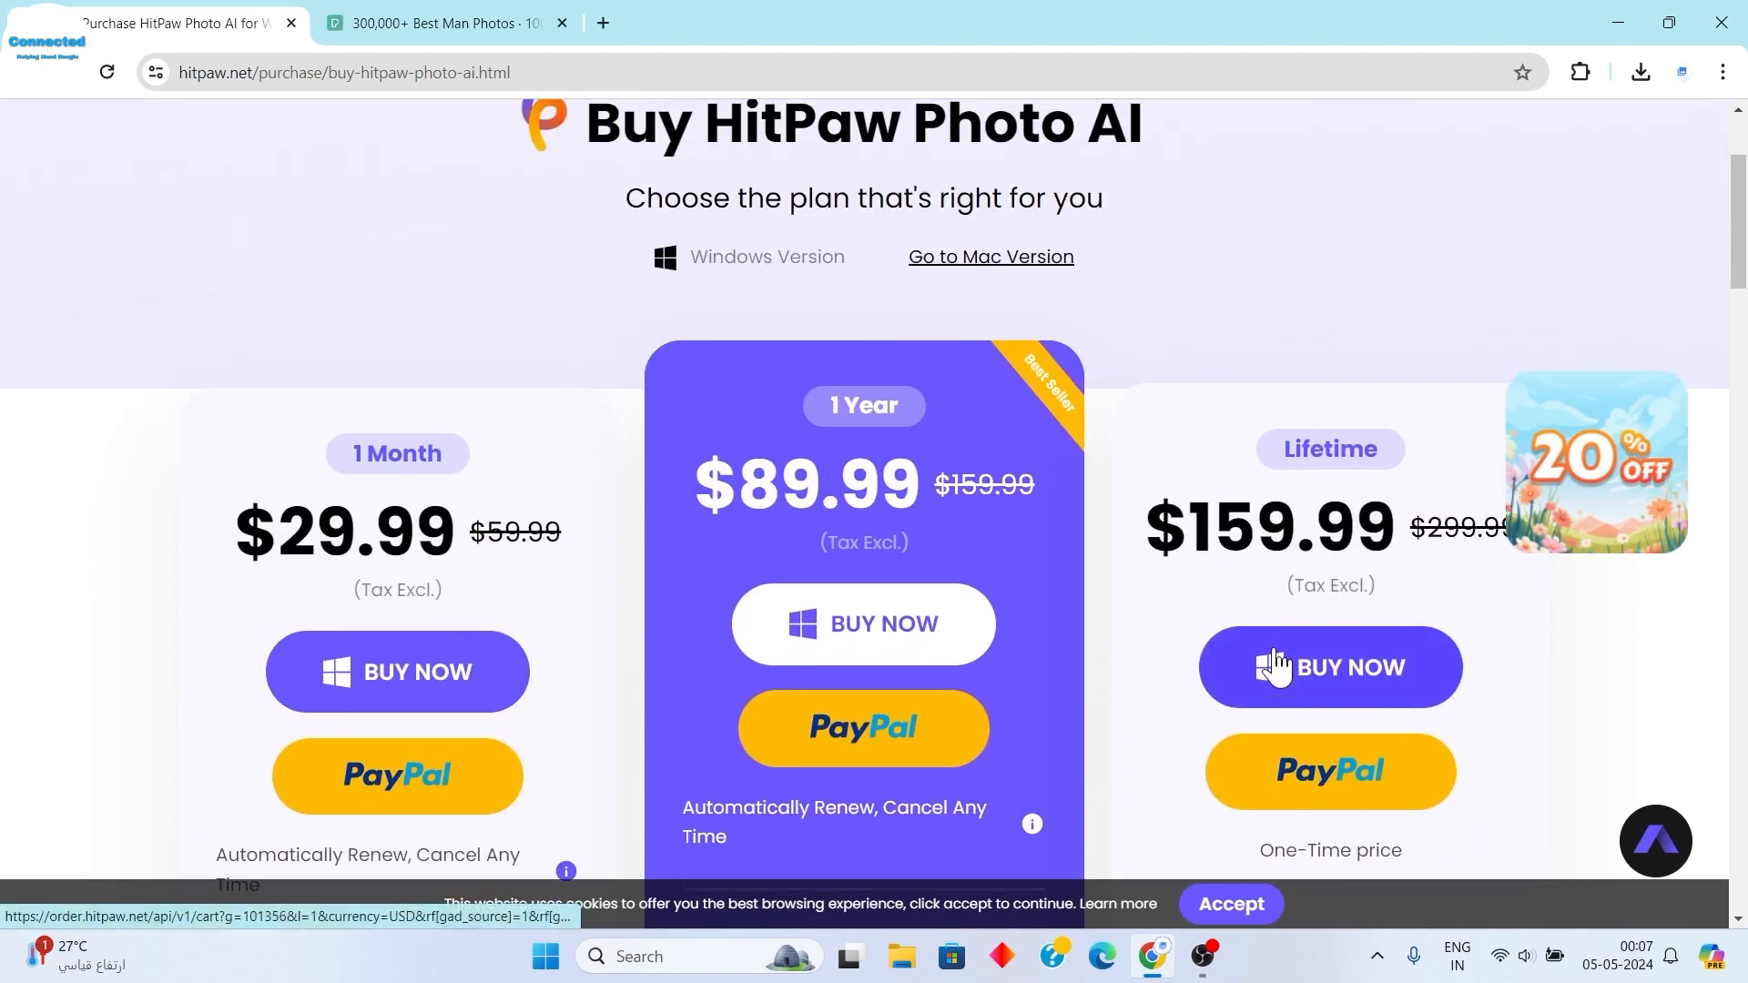
{"action": "scroll", "coordinate": [1355, 623], "scroll_direction": "up", "scroll_amount": 1}
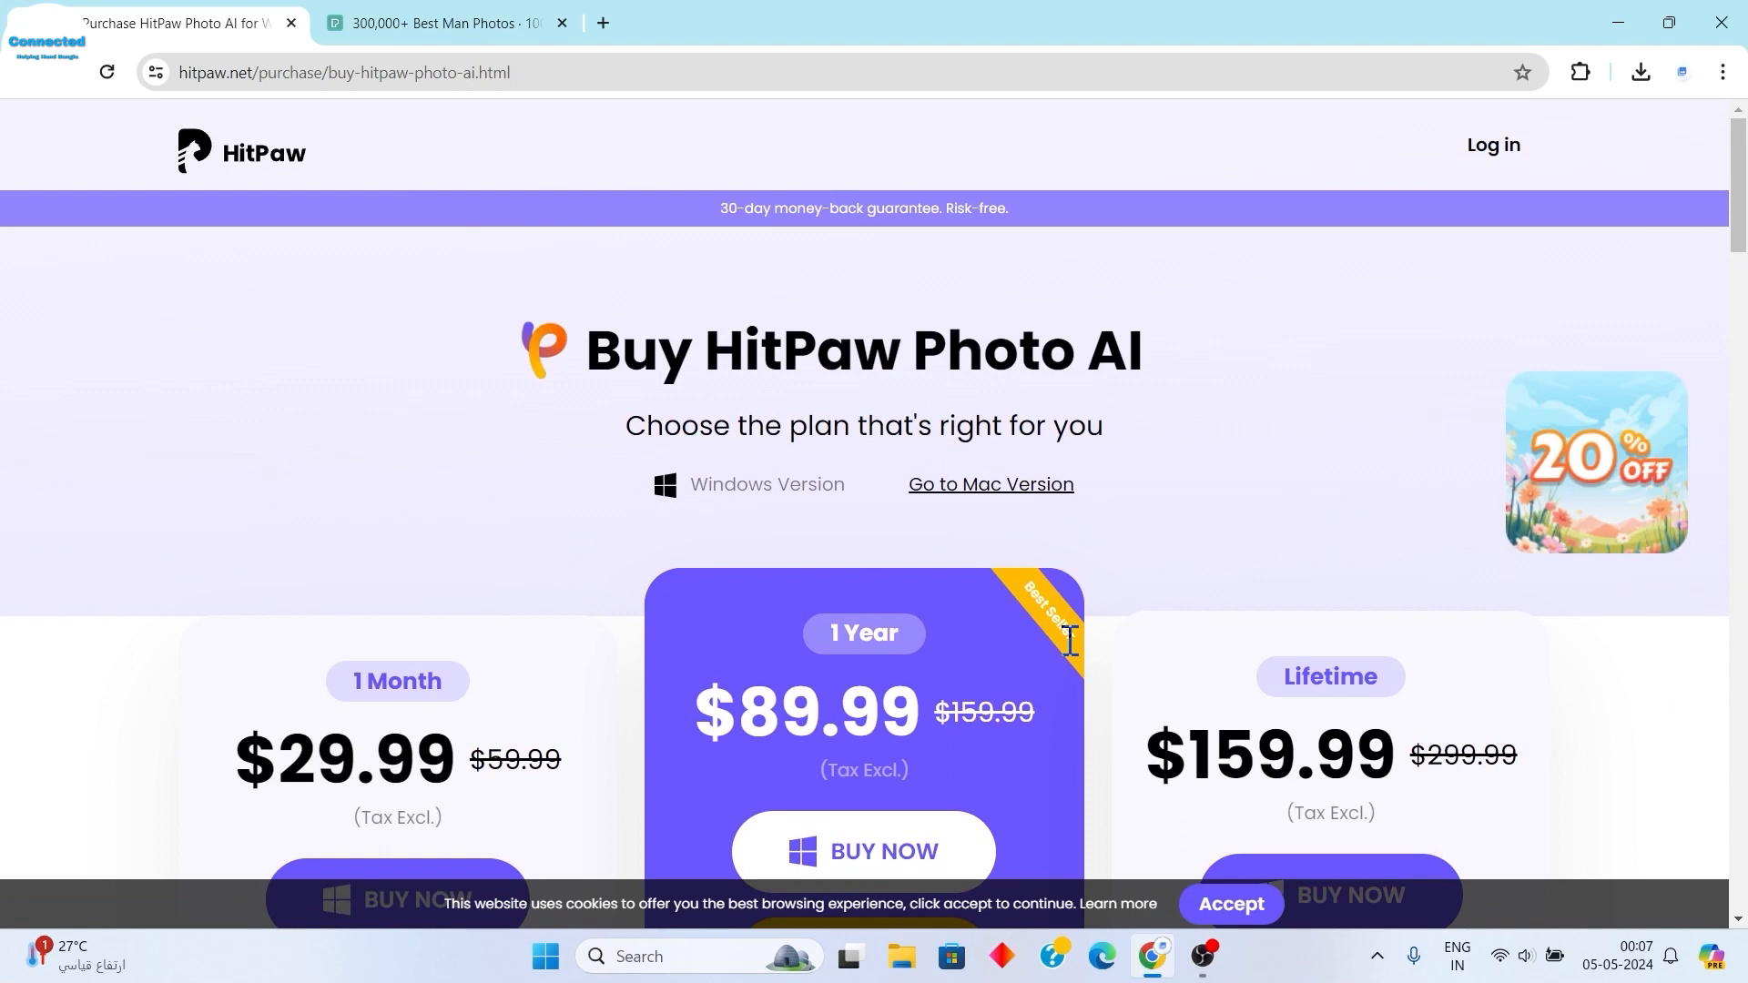
{"action": "scroll", "coordinate": [1343, 628], "scroll_direction": "down", "scroll_amount": 2}
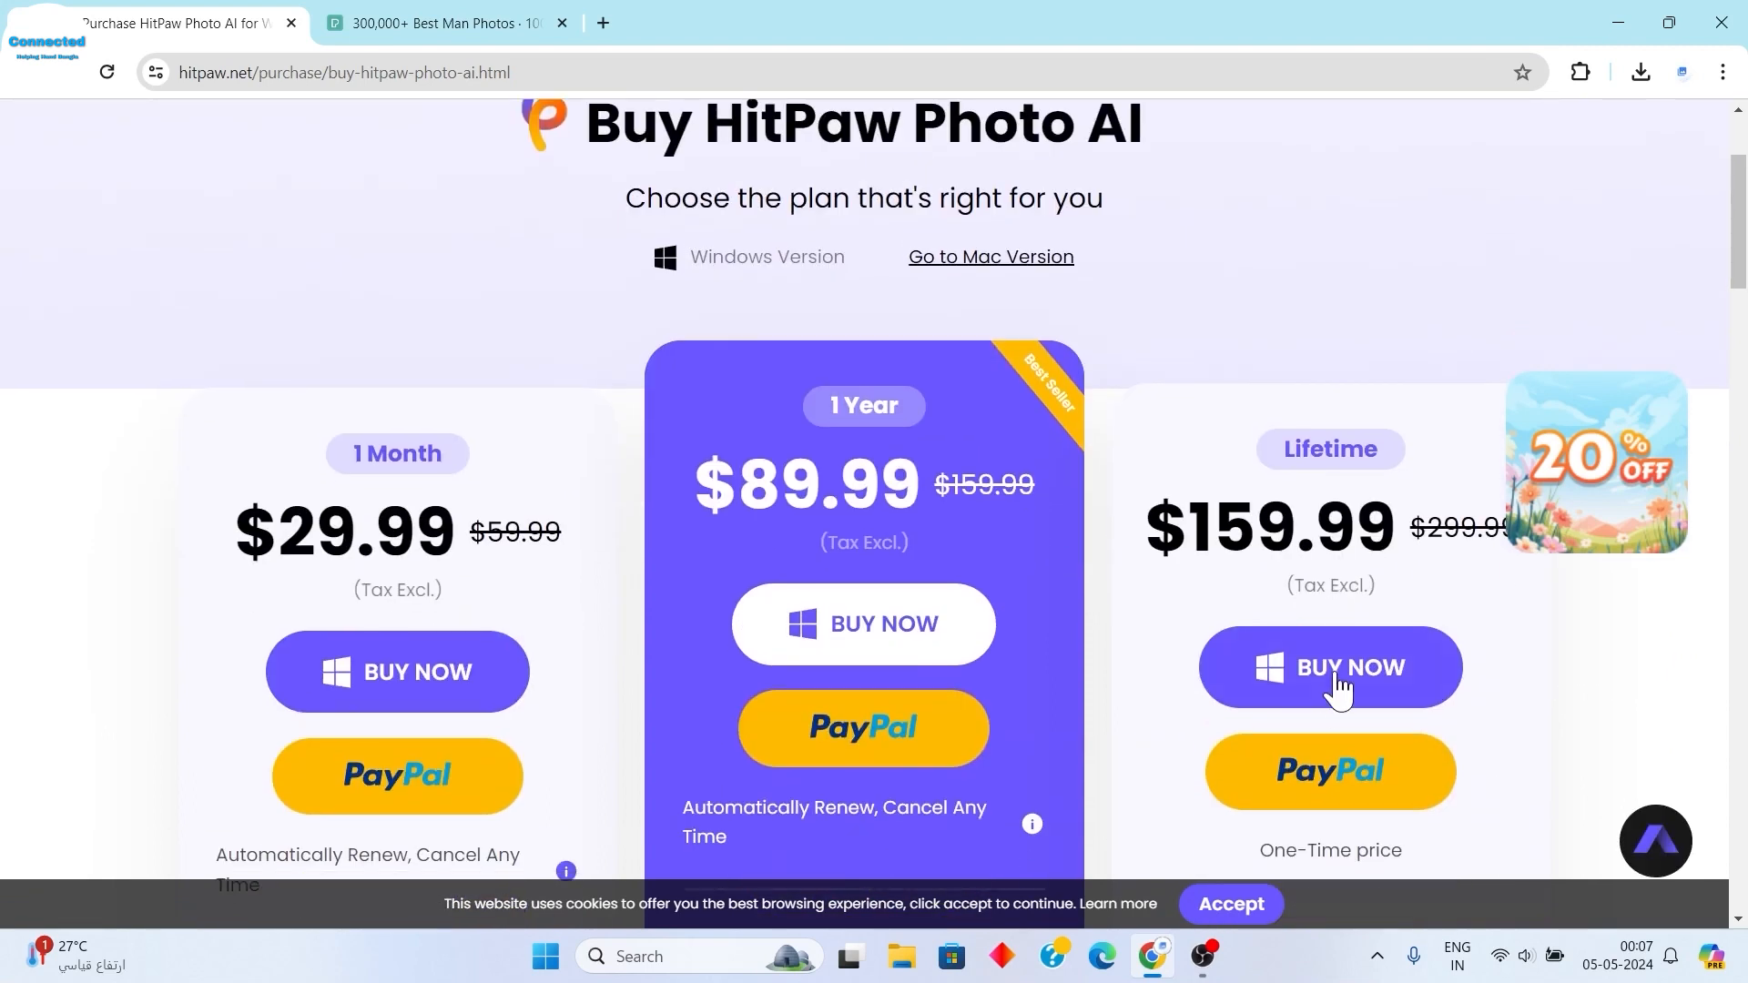
{"action": "scroll", "coordinate": [1276, 702], "scroll_direction": "down", "scroll_amount": 2}
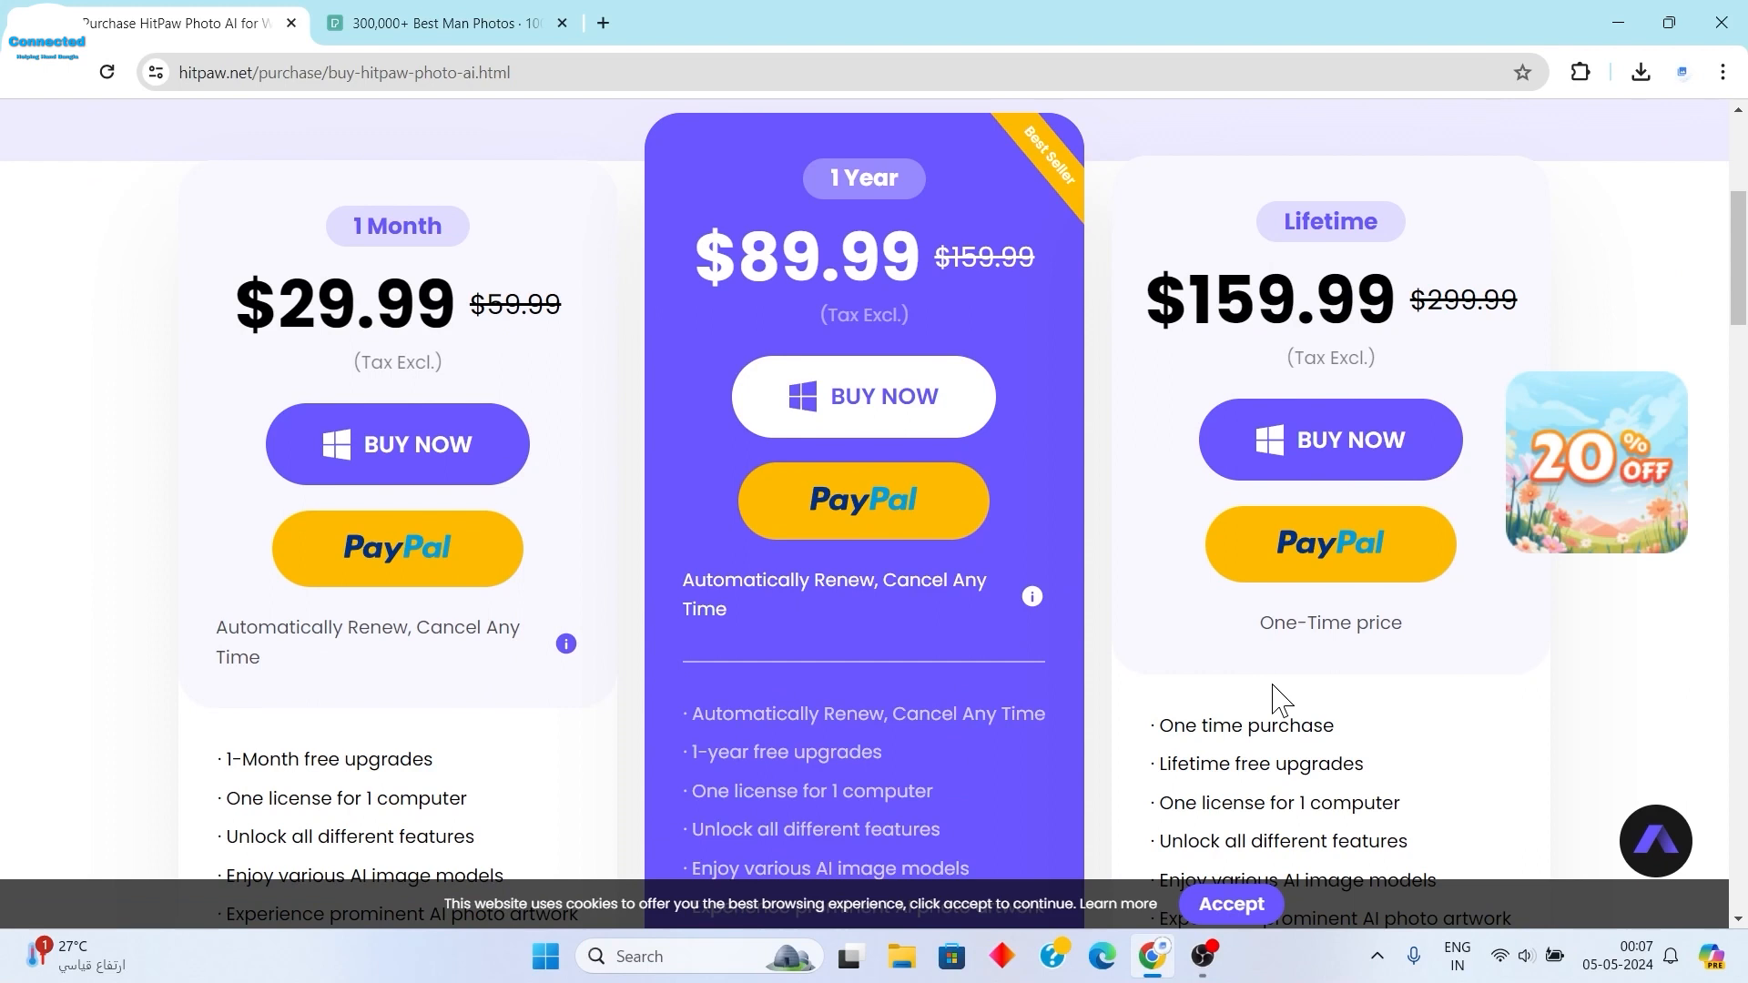
{"action": "scroll", "coordinate": [1325, 669], "scroll_direction": "up", "scroll_amount": 3}
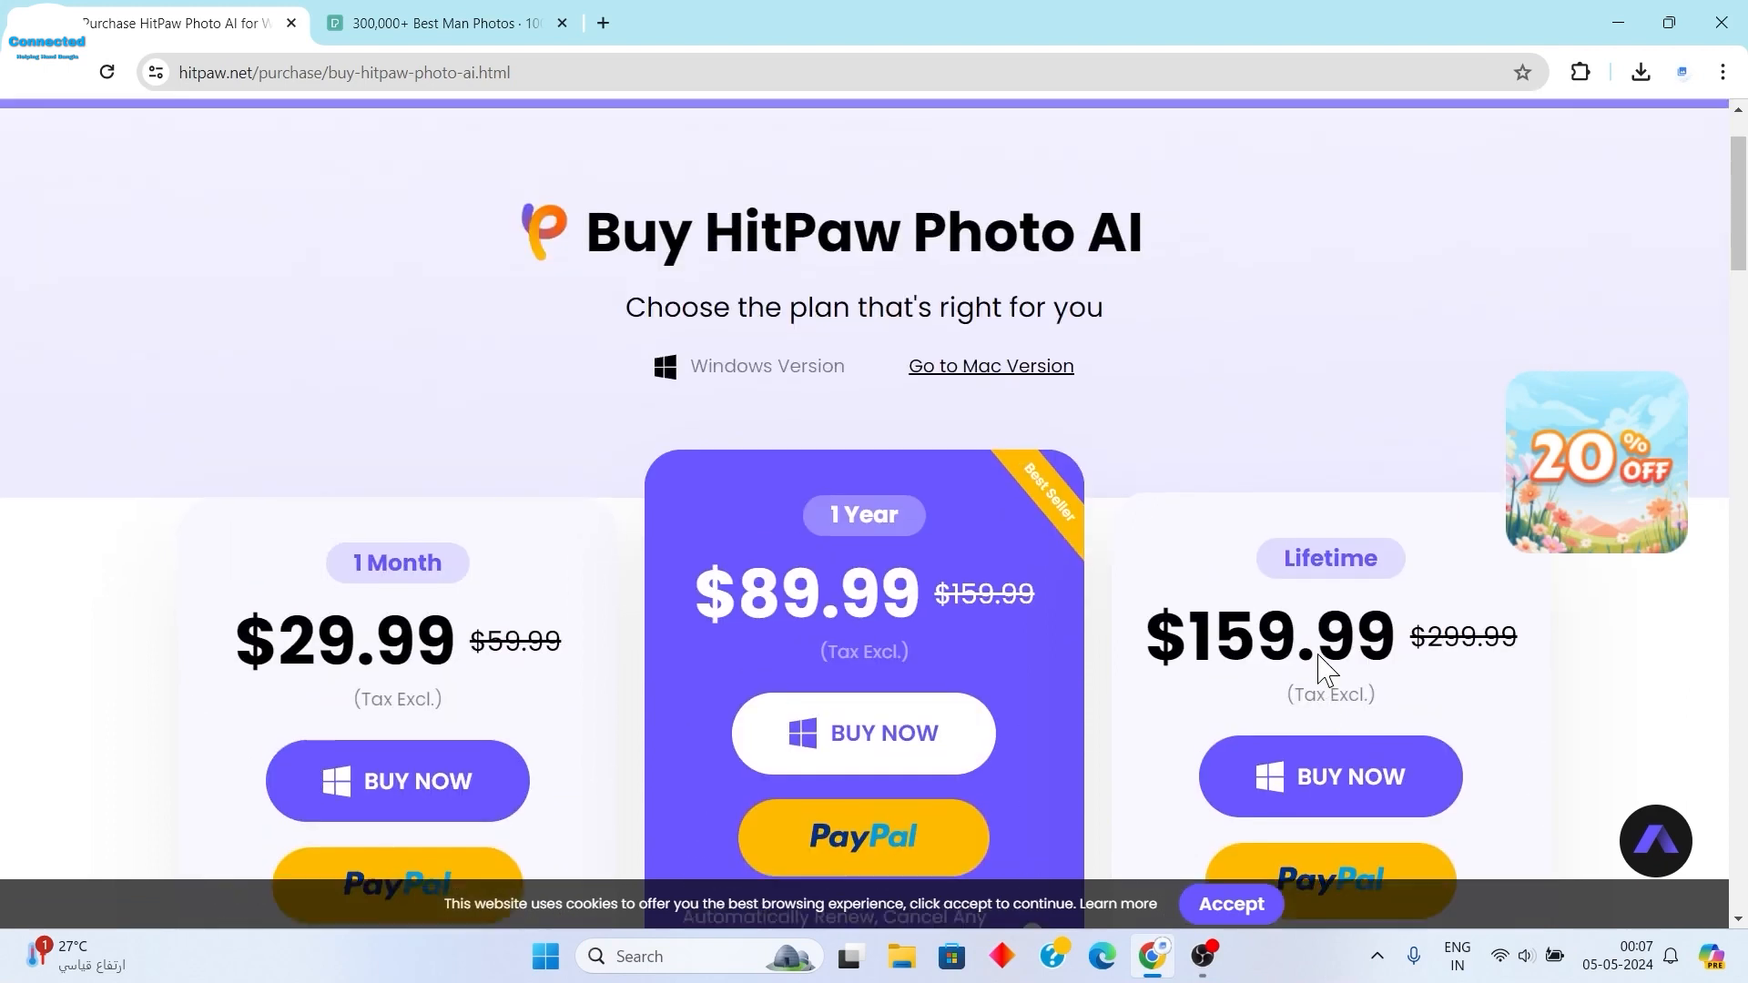
{"action": "scroll", "coordinate": [1325, 673], "scroll_direction": "down", "scroll_amount": 2}
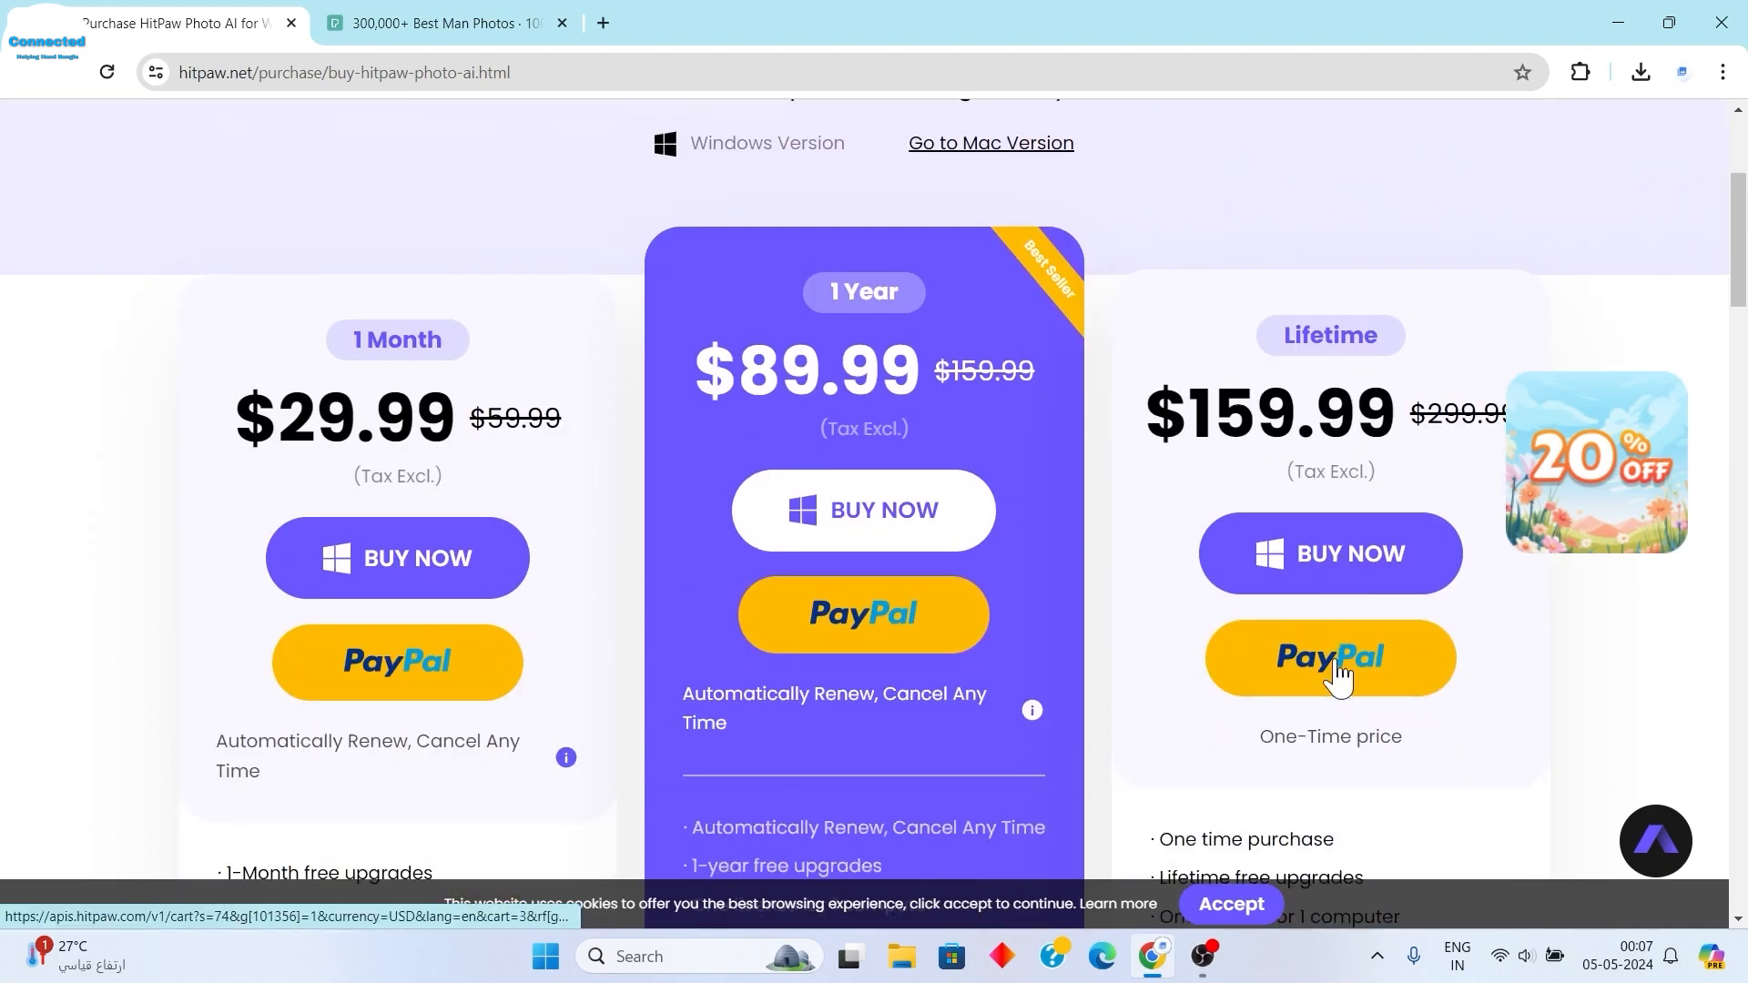